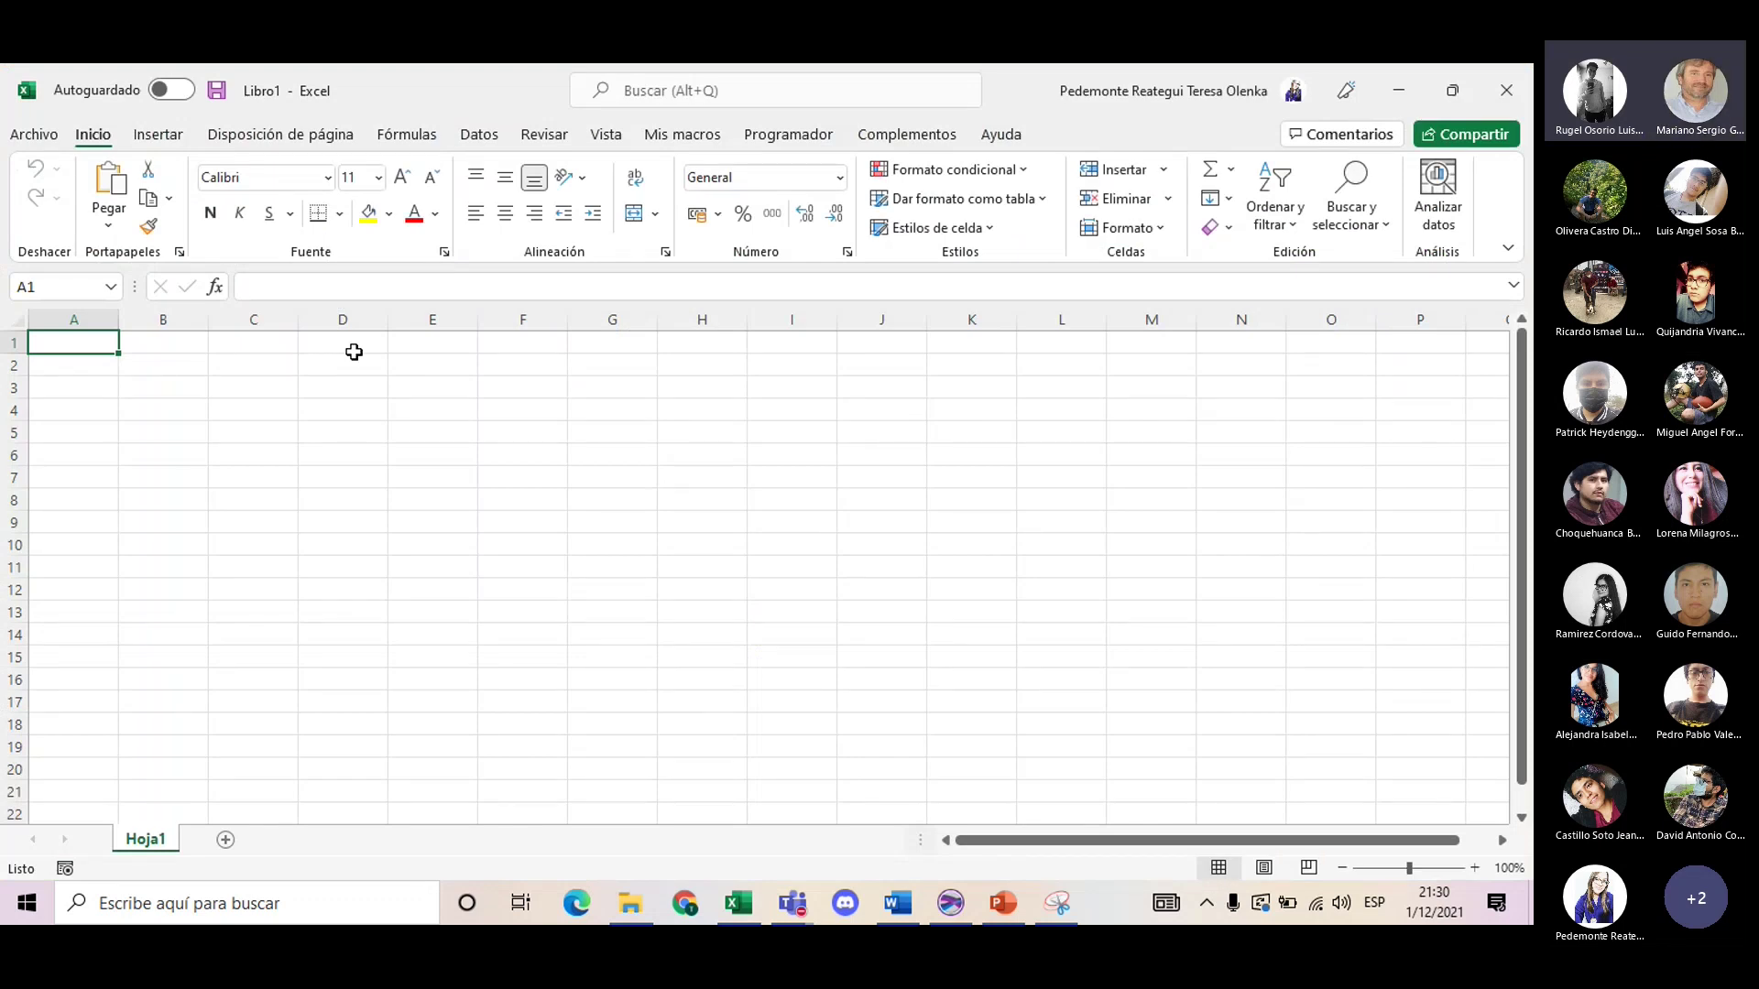
# - Browse for a file to open and go to the Surfer project folder on the desktop
pyautogui.click(38, 136)
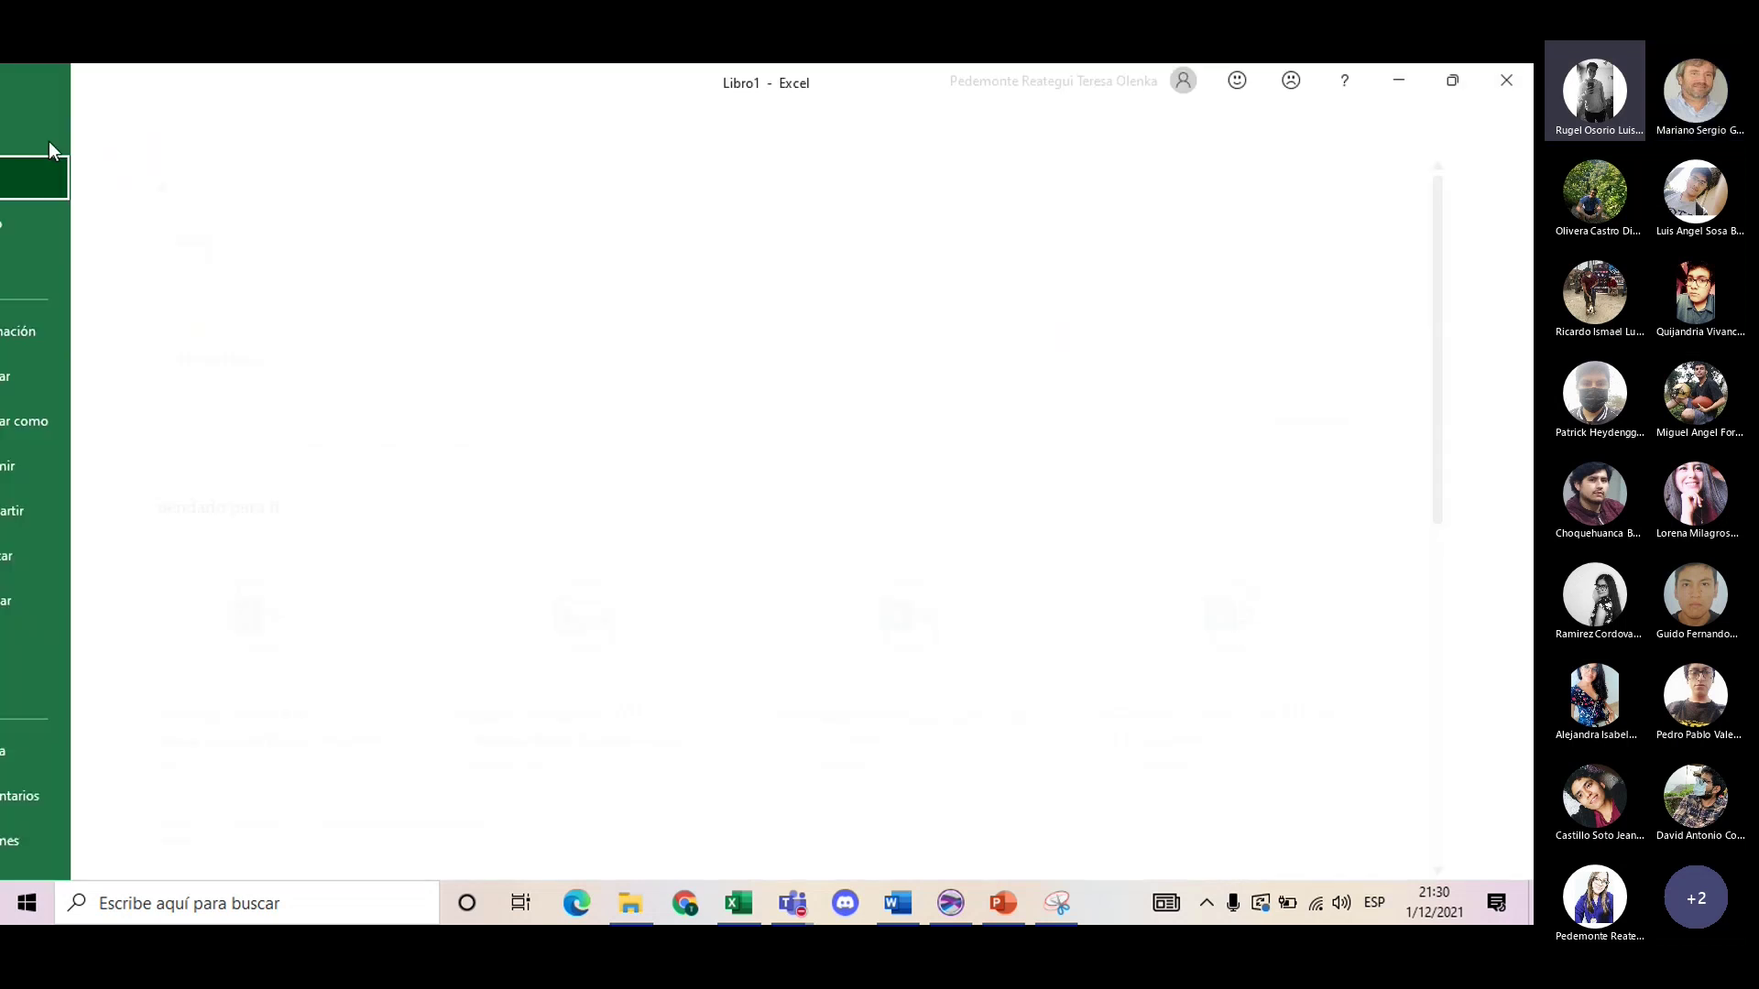
pyautogui.click(91, 255)
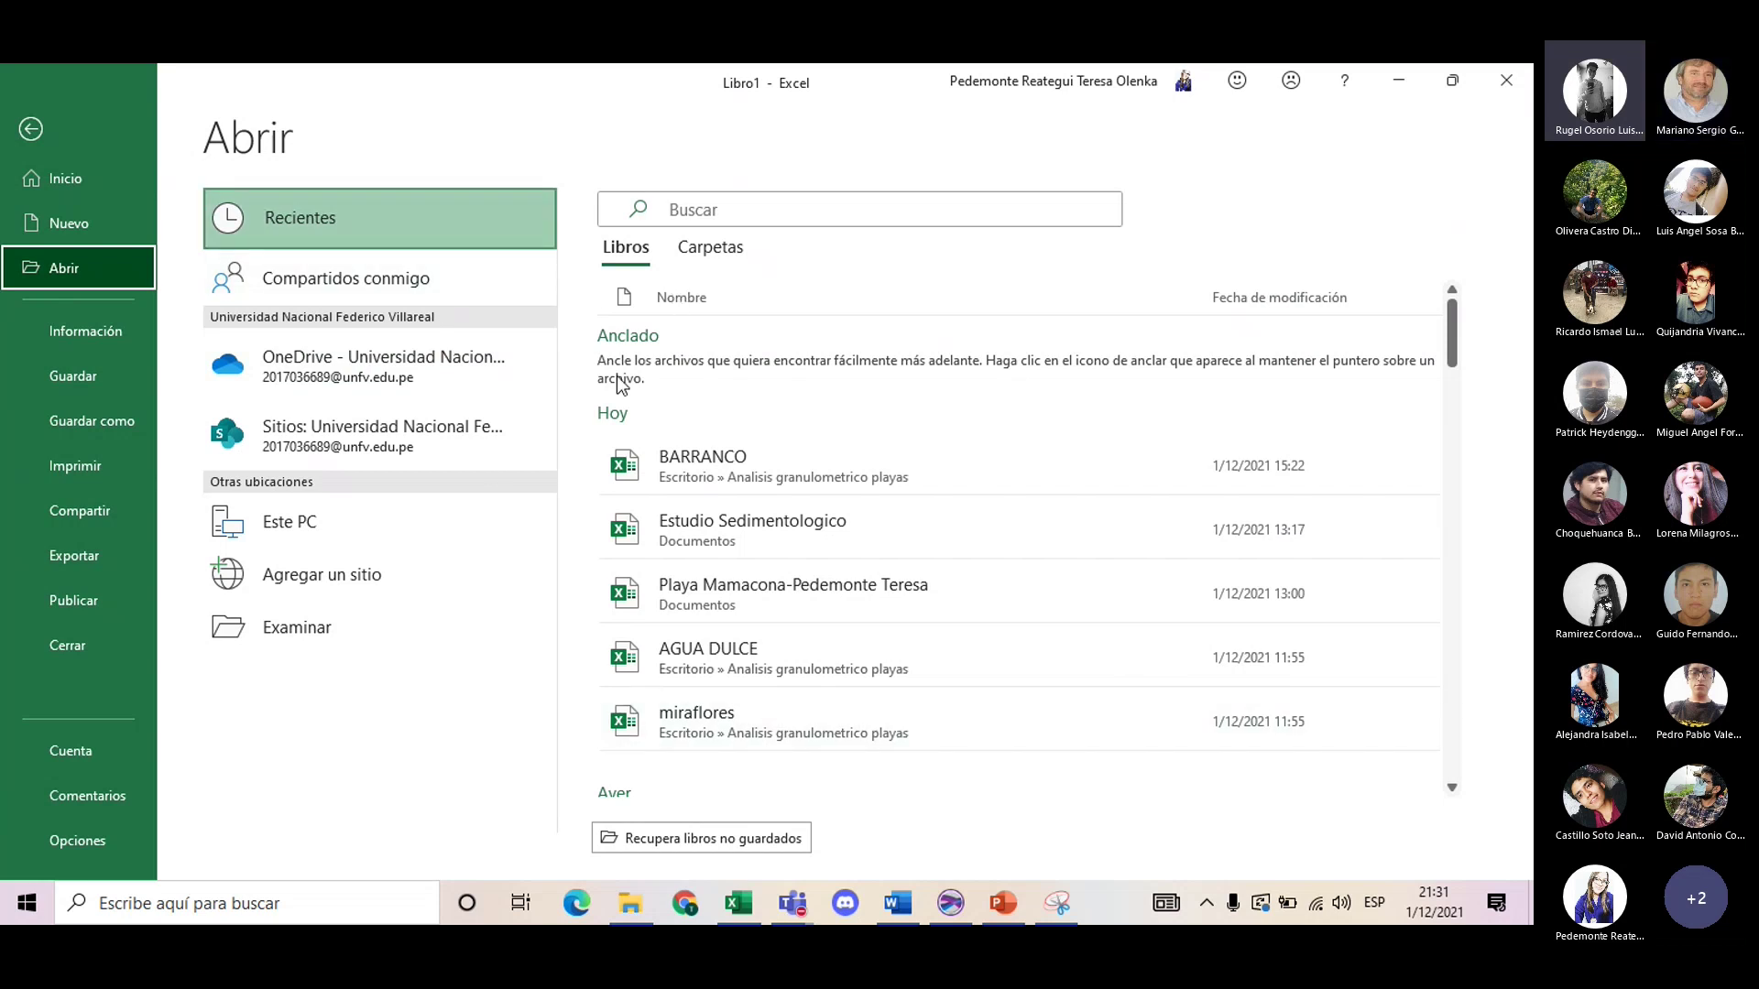
pyautogui.click(348, 635)
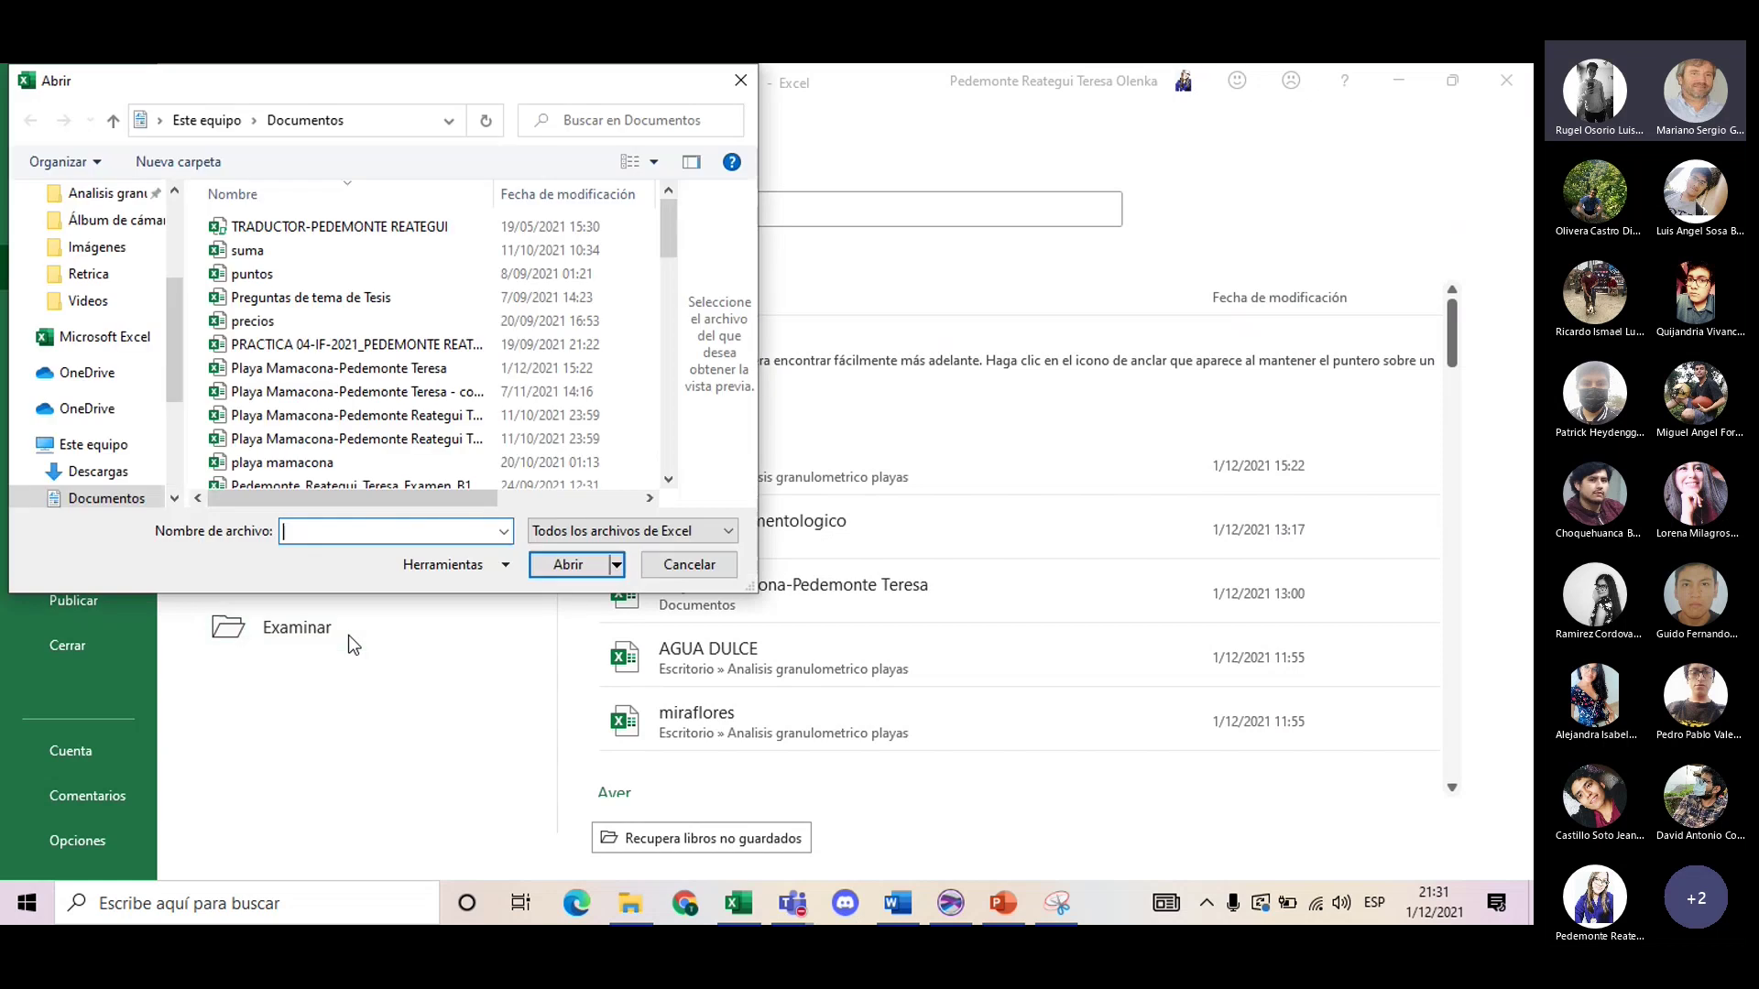
pyautogui.scroll(3, 172, 304)
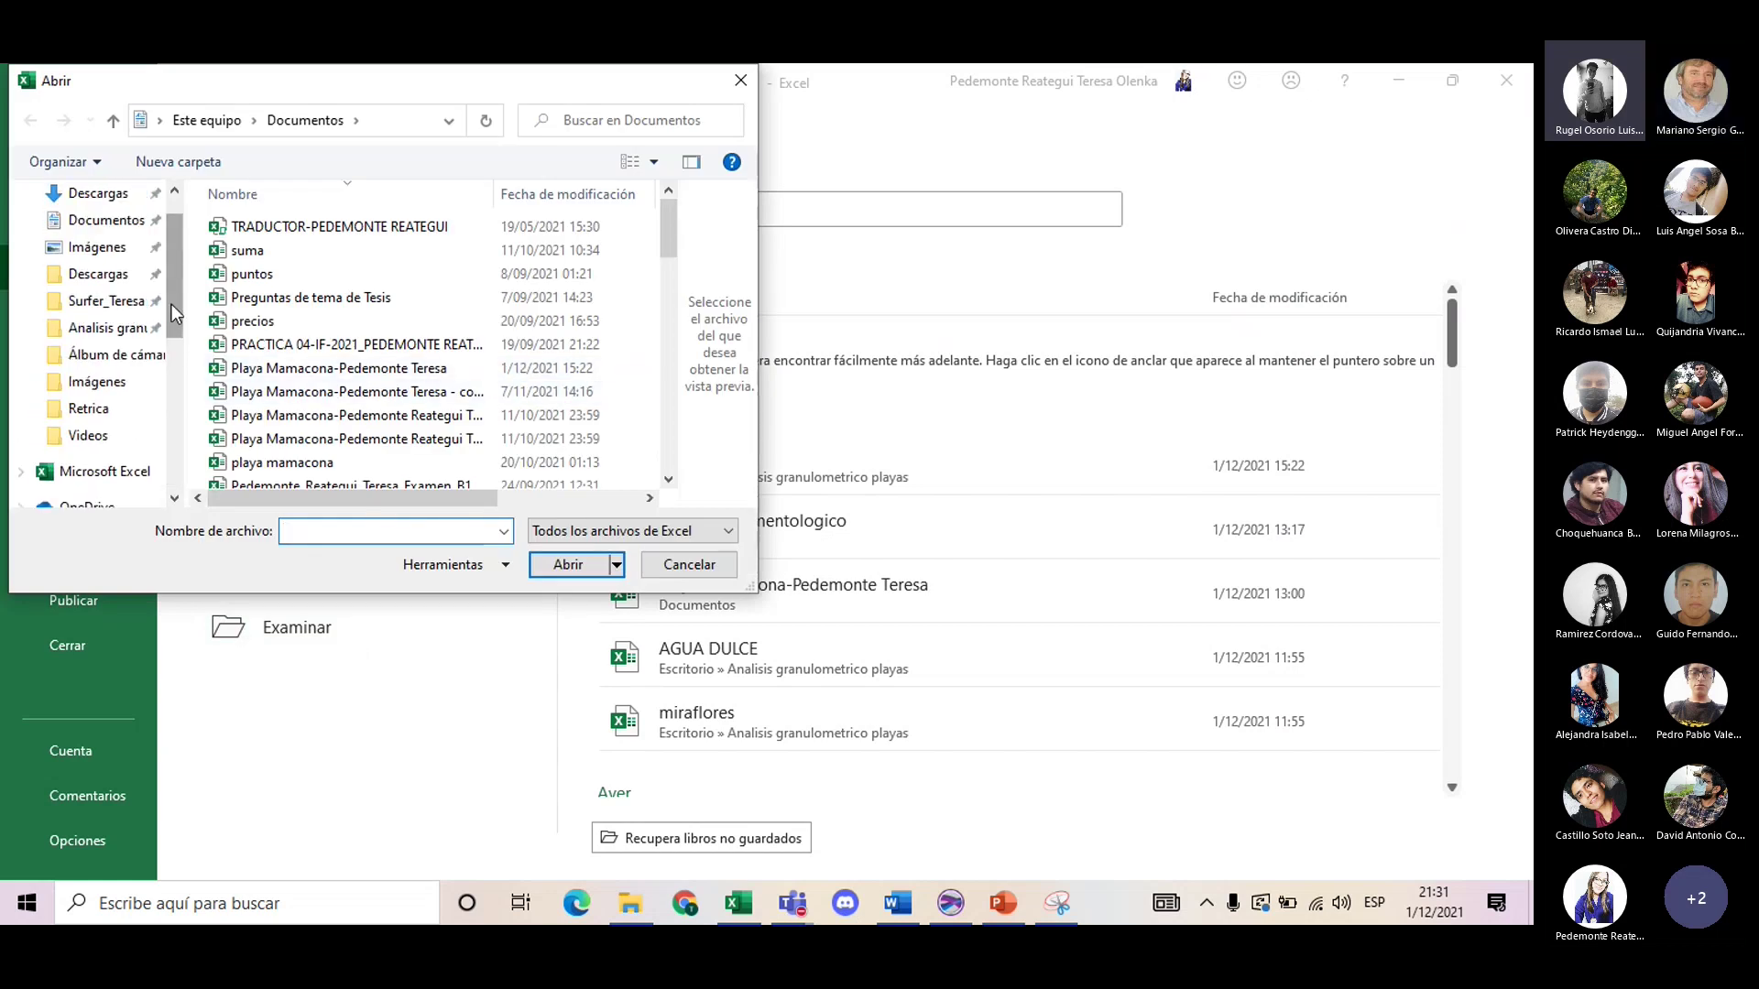
pyautogui.click(114, 373)
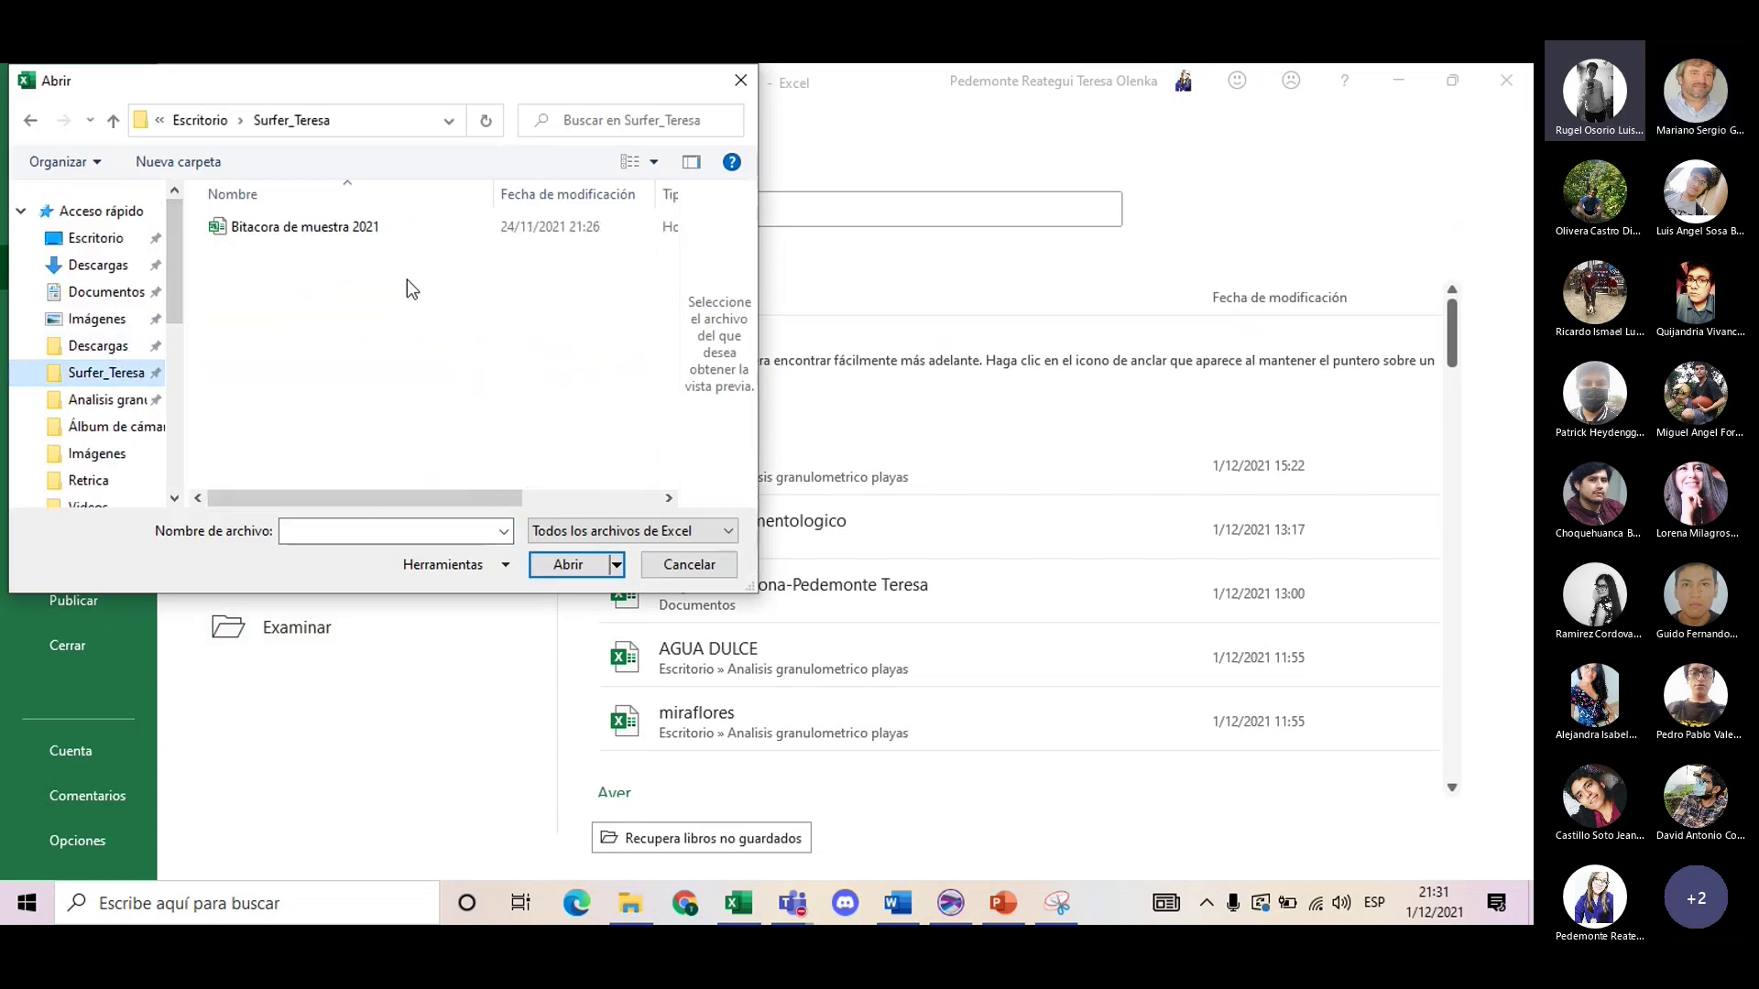
pyautogui.hscroll(2, 475, 322)
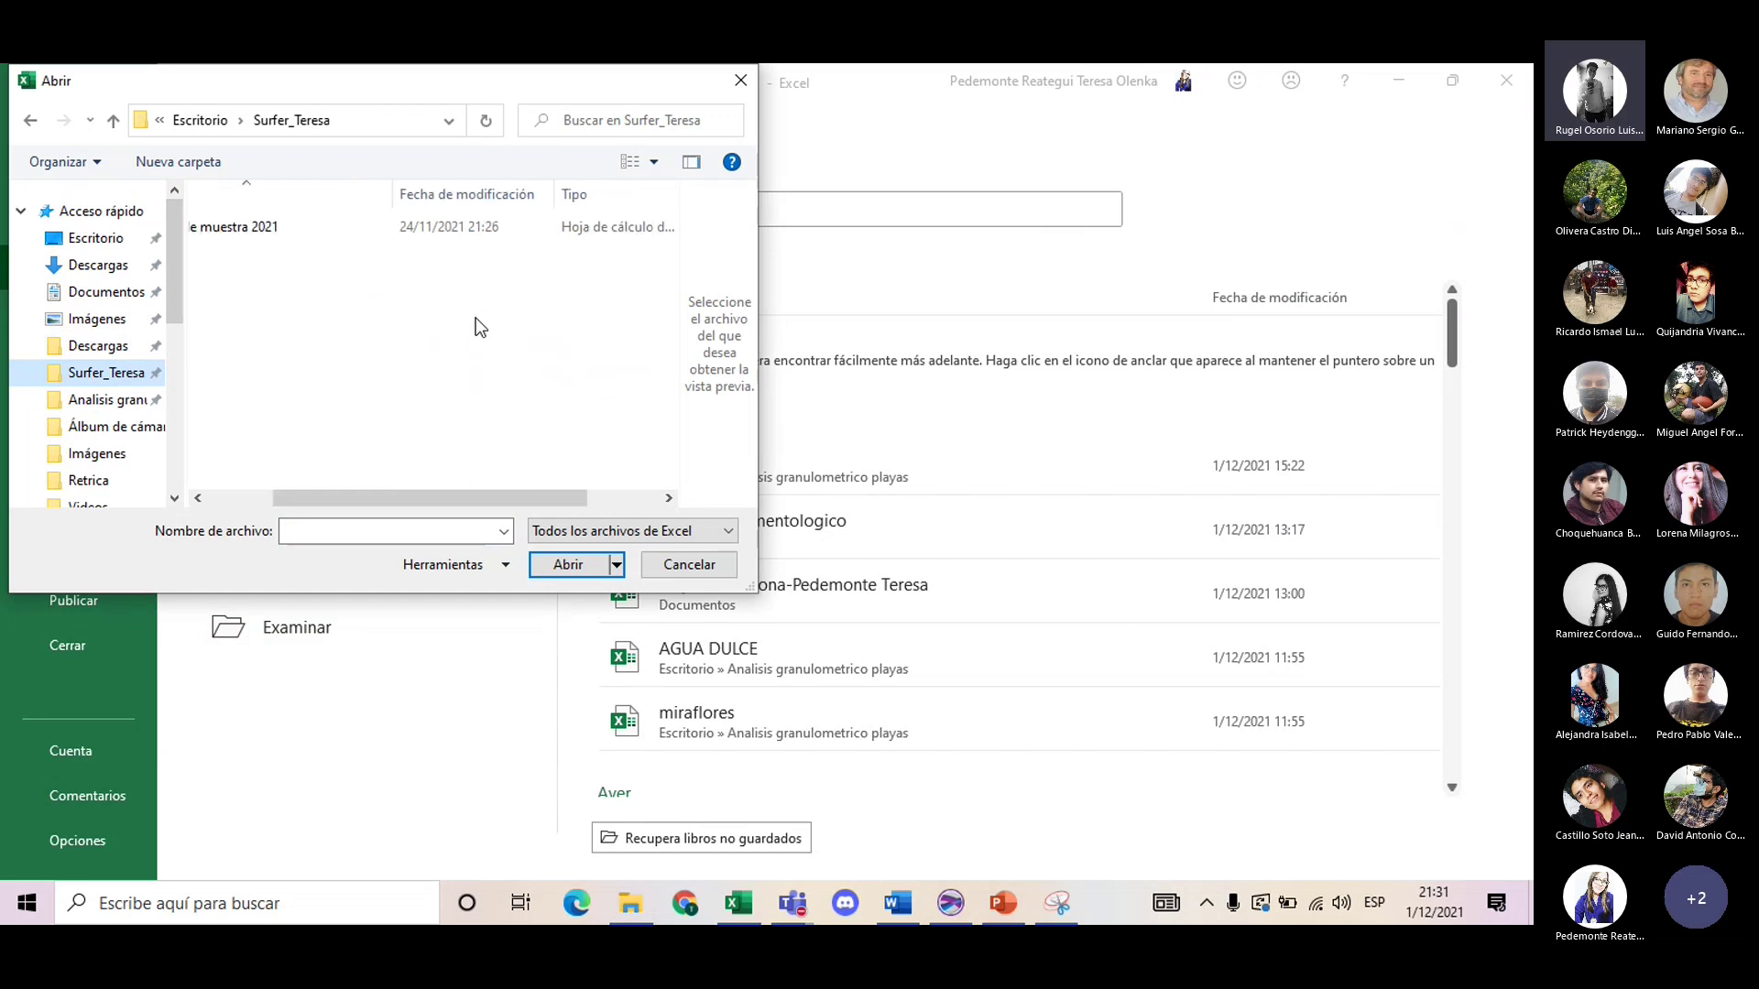
pyautogui.hscroll(-2, 476, 325)
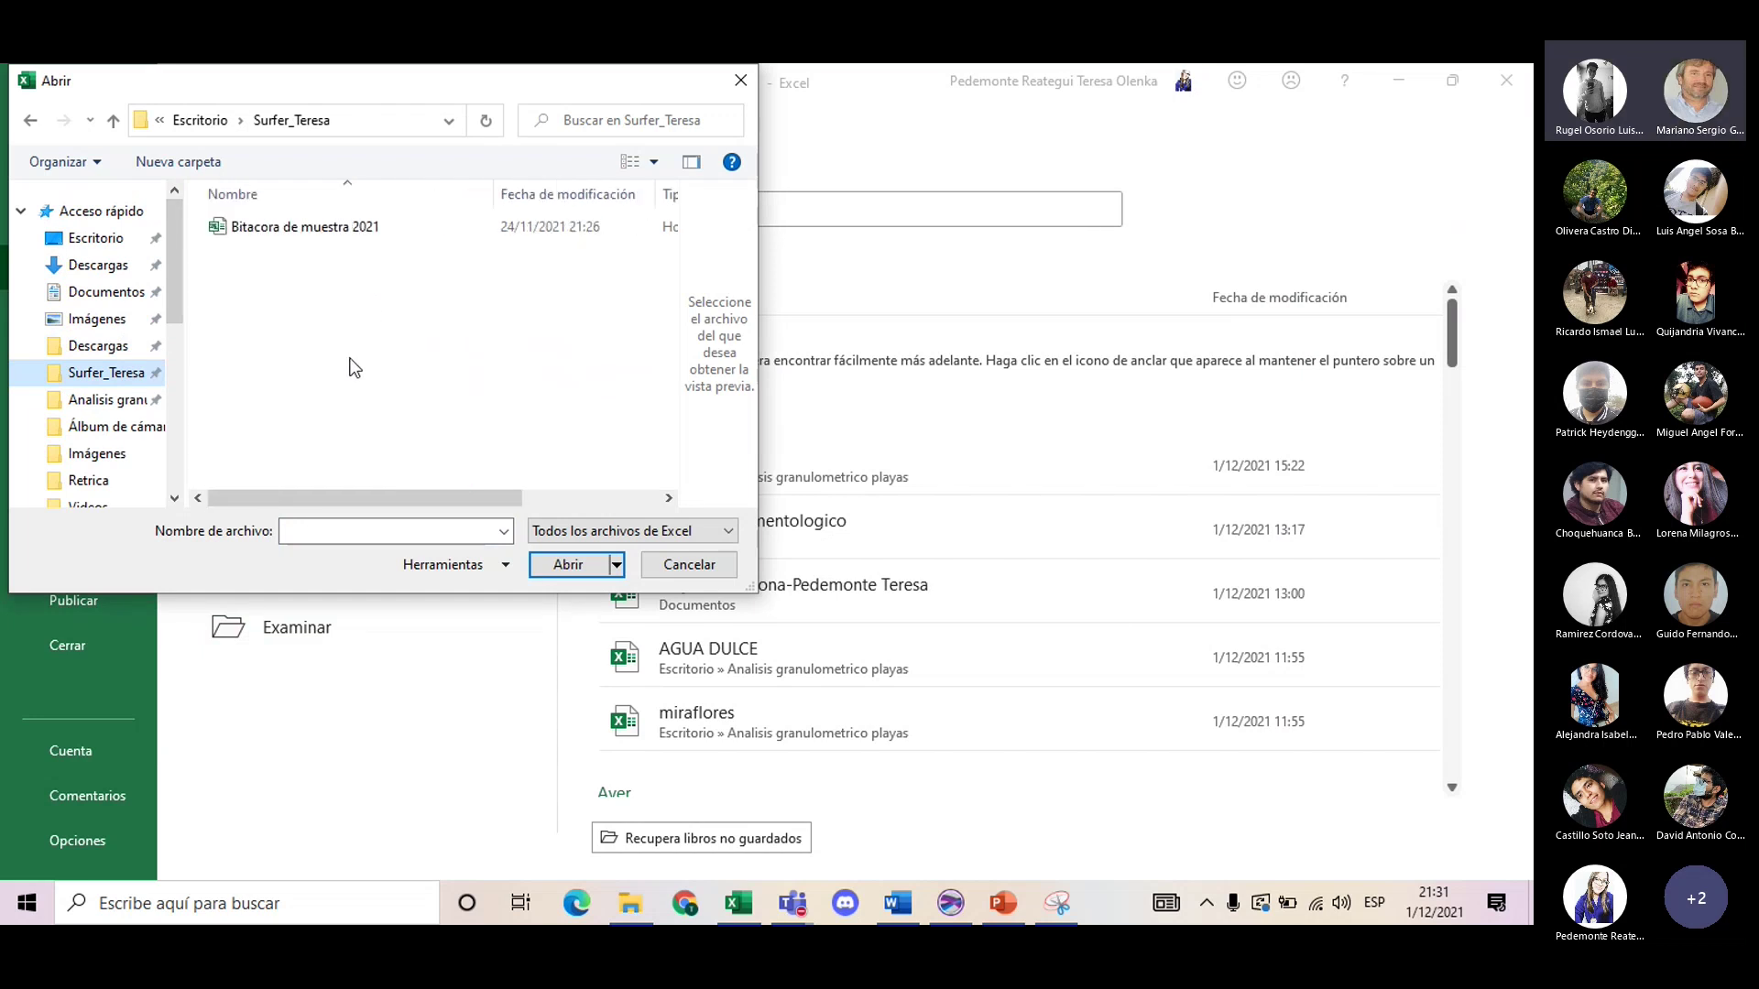
# - List all file types in the folder and open Temperatura.dat
pyautogui.click(580, 533)
pyautogui.click(584, 554)
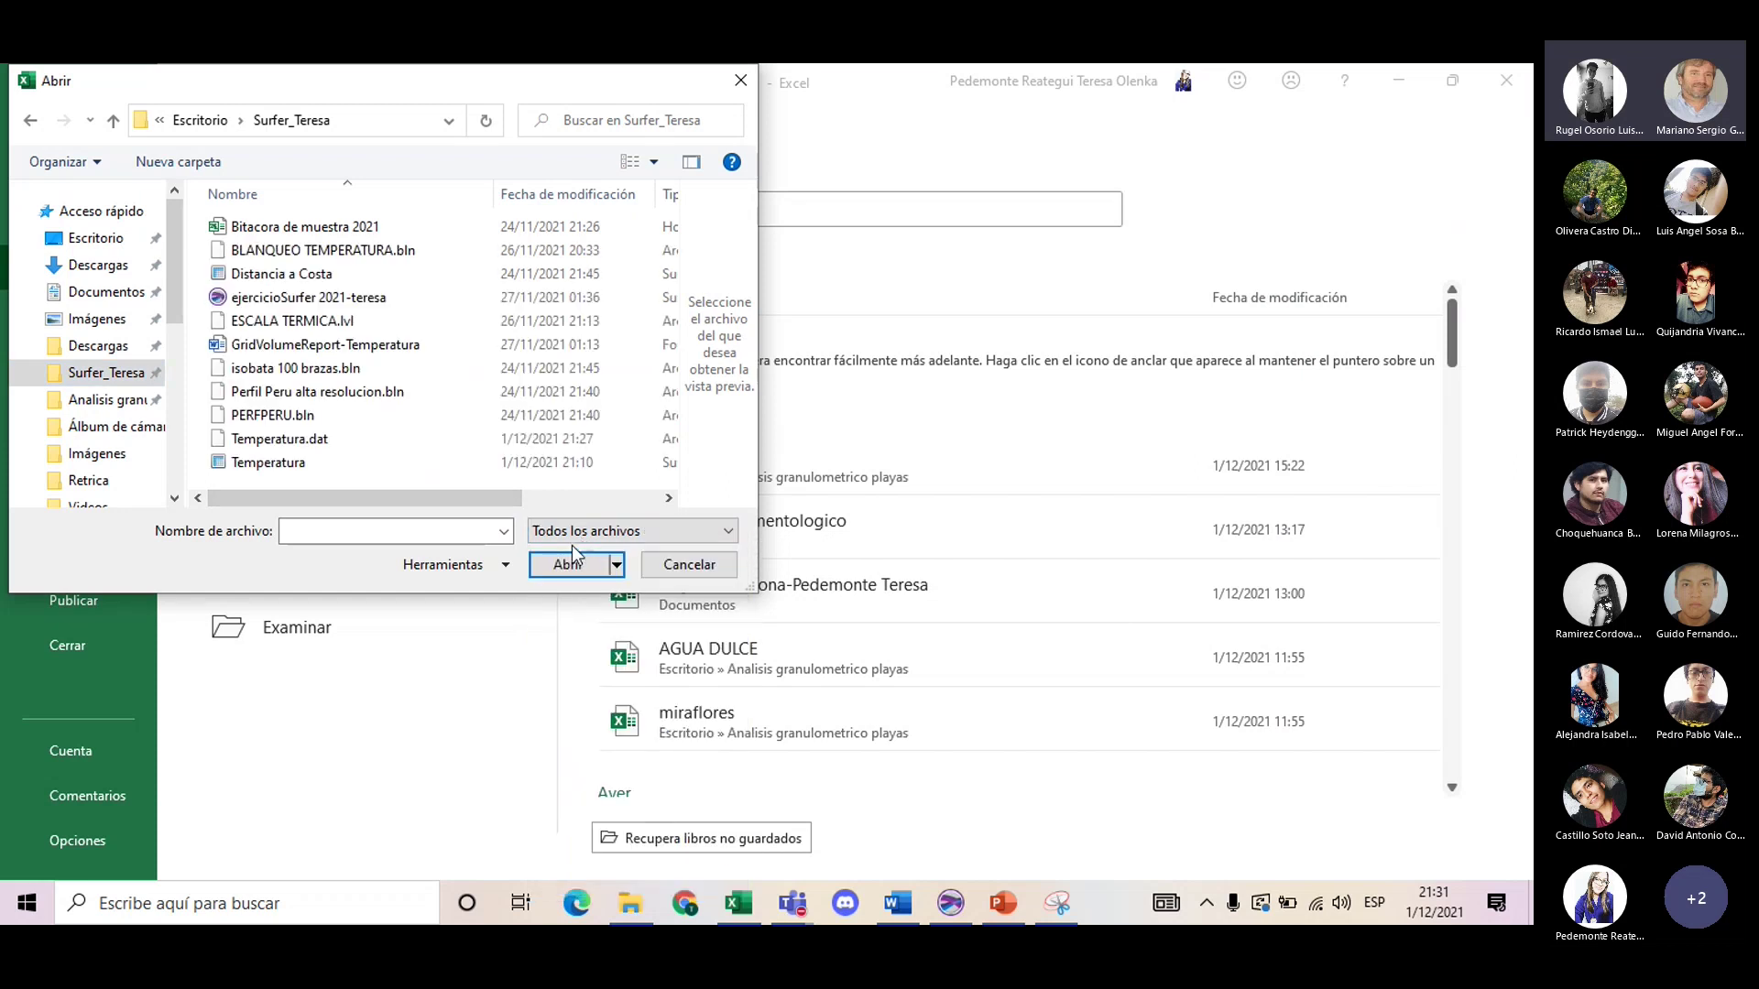
pyautogui.click(426, 442)
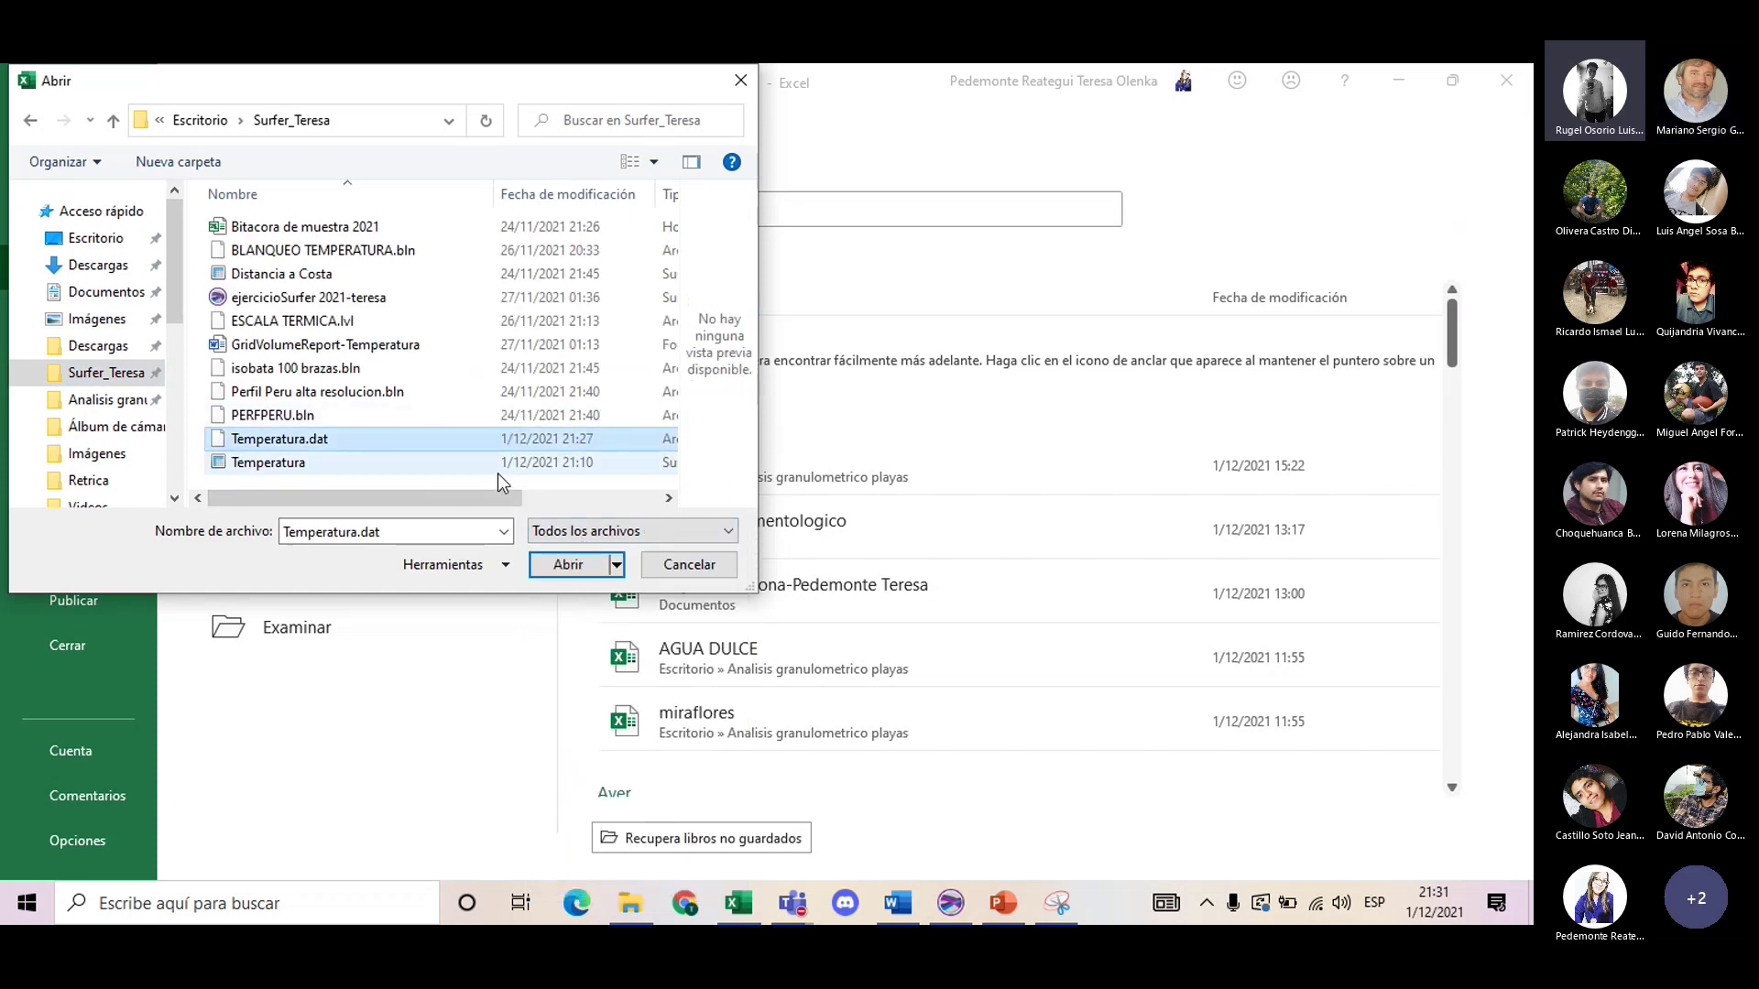
pyautogui.click(586, 568)
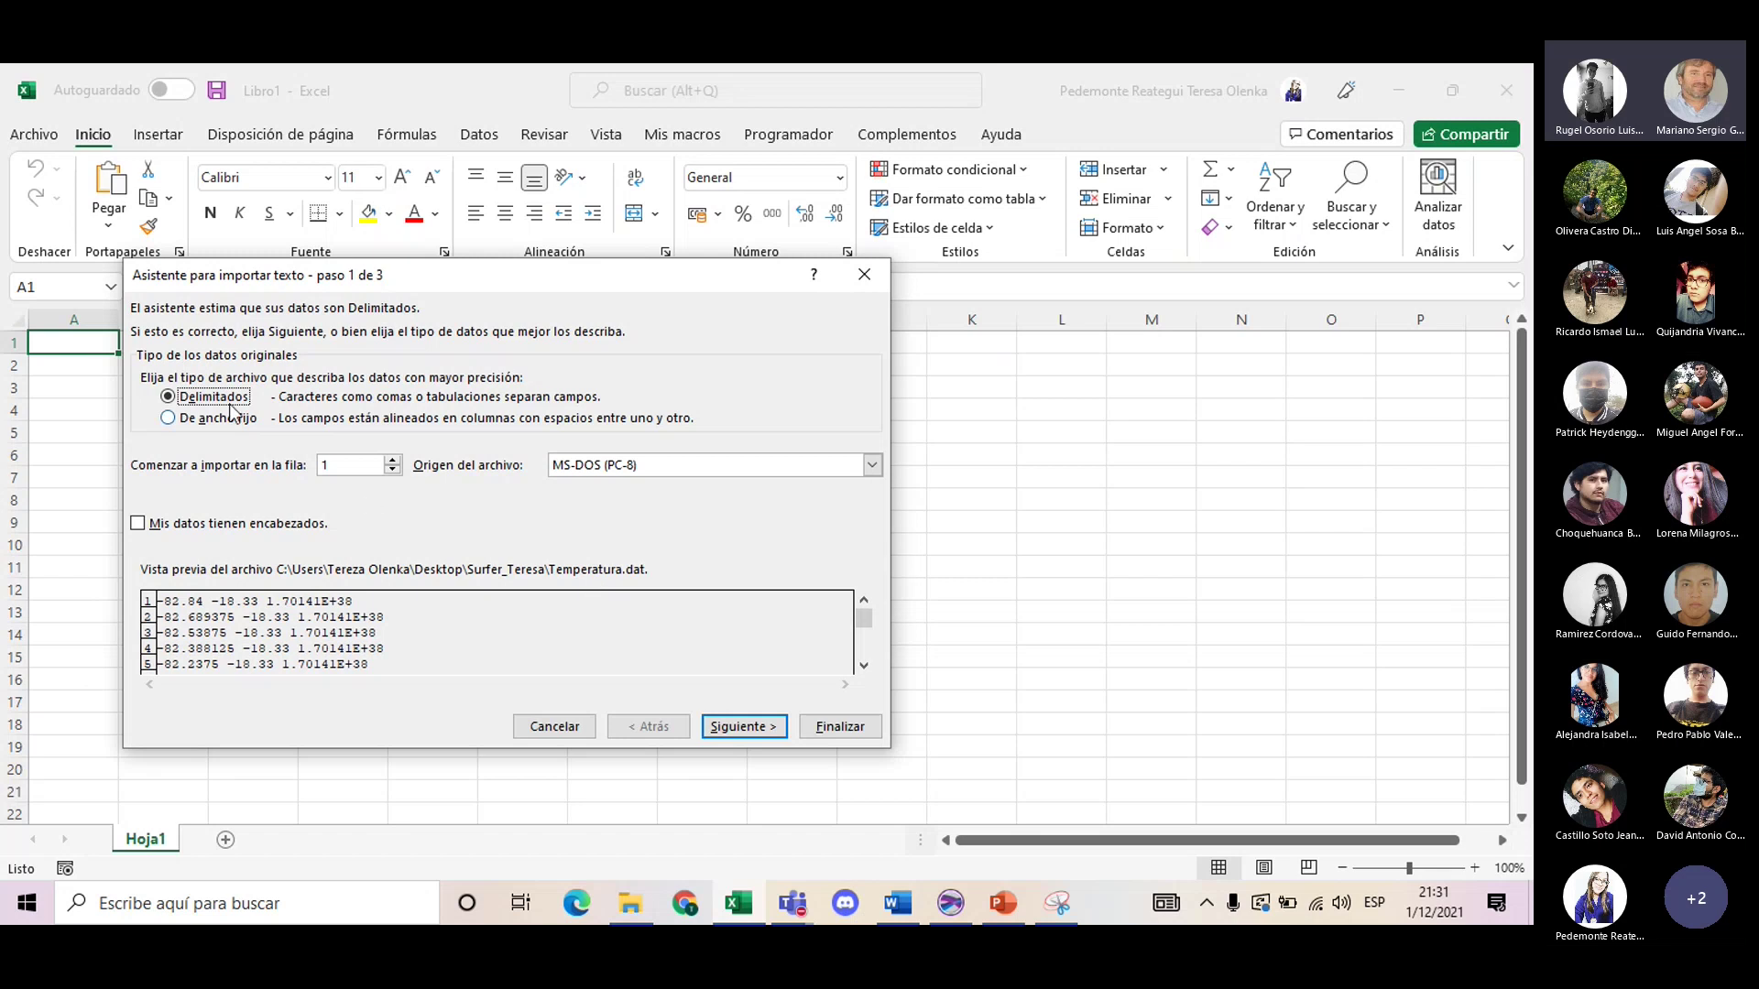
# - Import the text file as delimited data, adding space to the tab separator, and finish the import
pyautogui.click(754, 733)
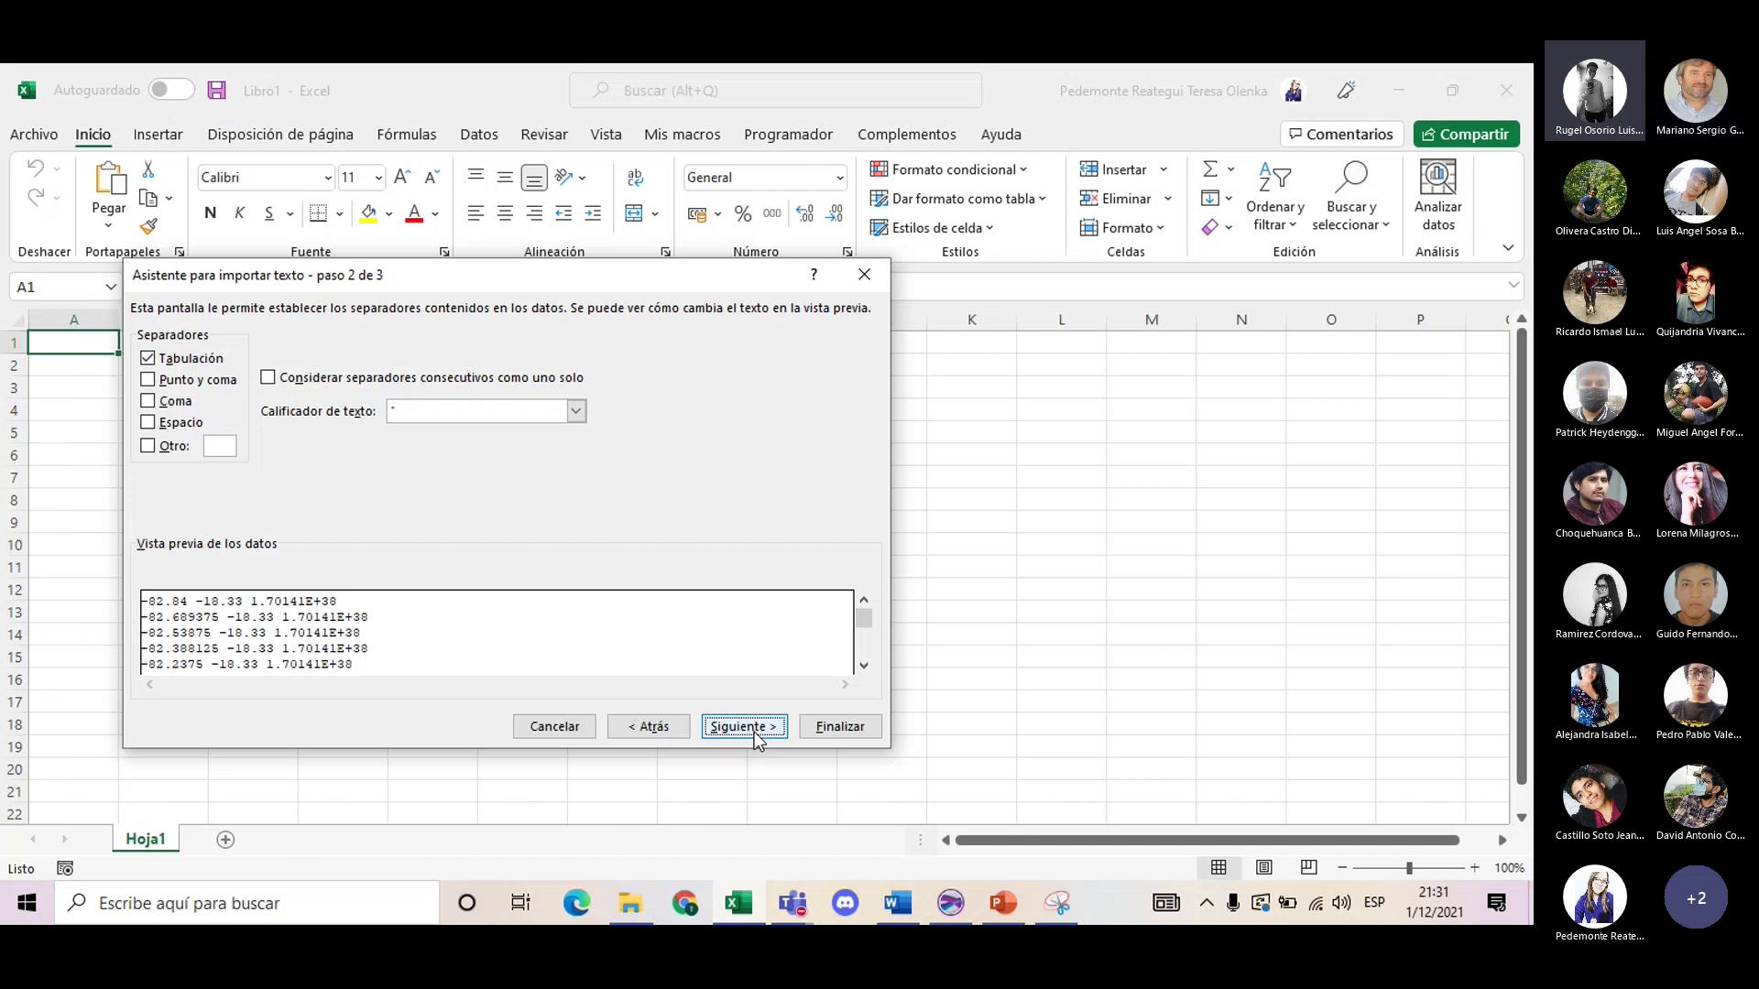
pyautogui.click(193, 428)
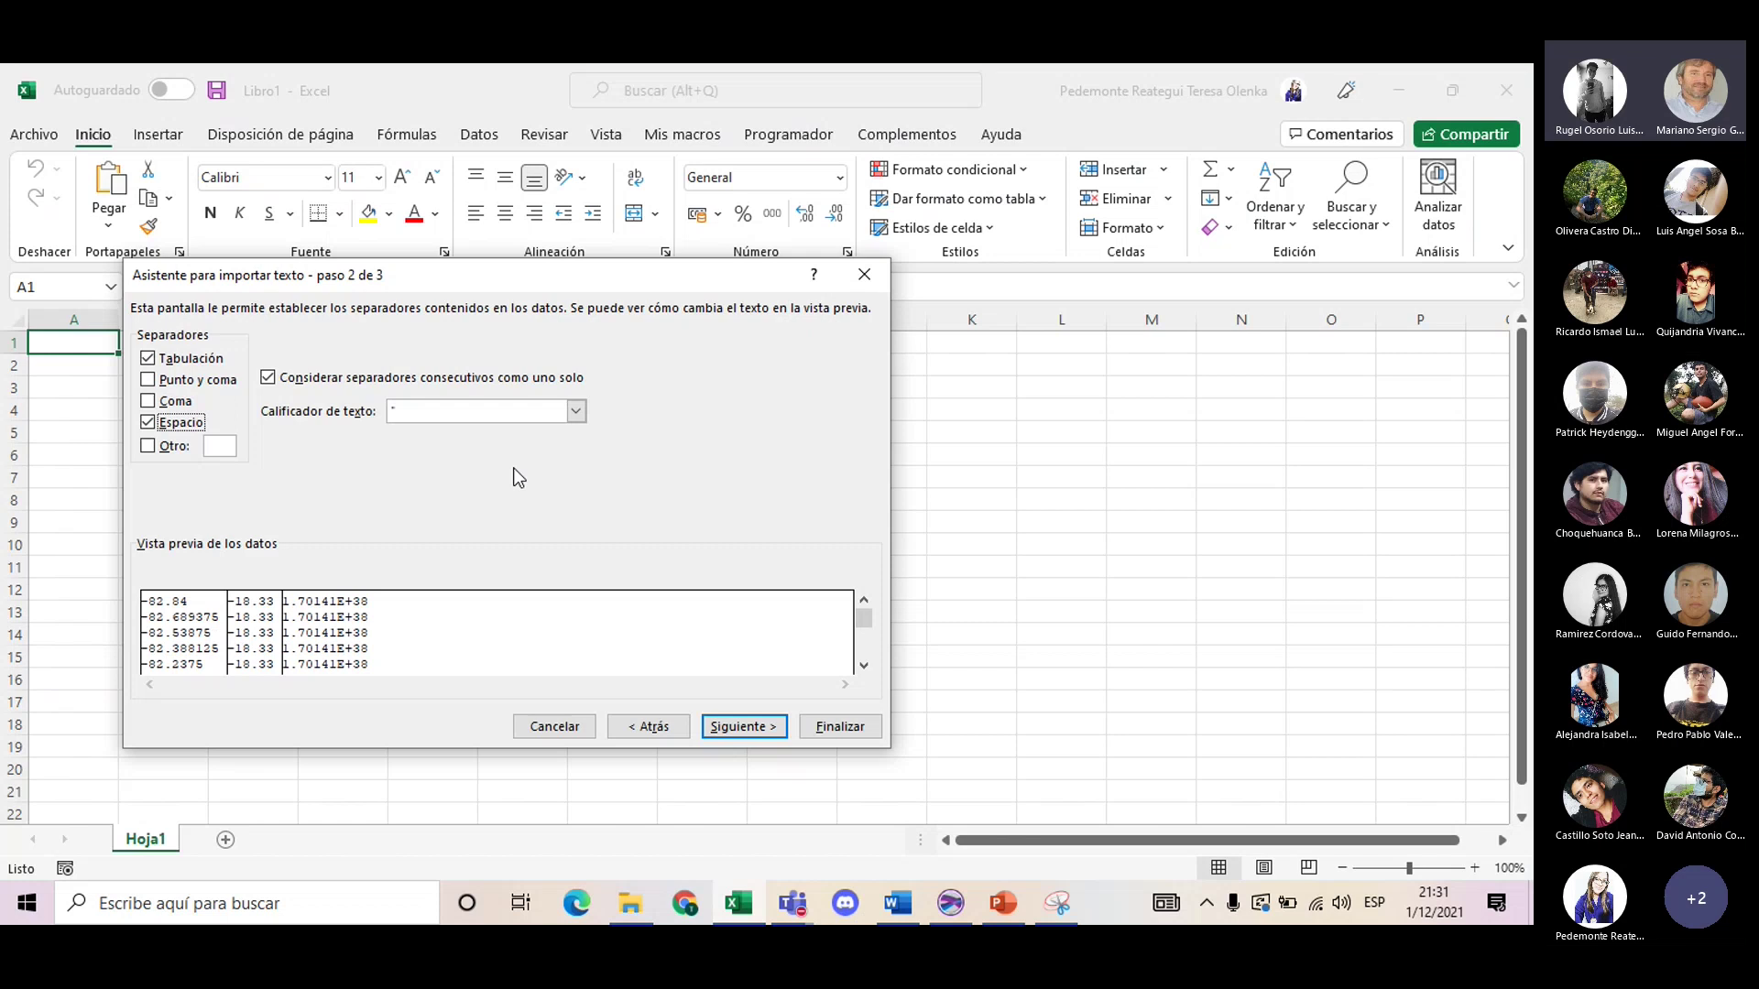
pyautogui.click(835, 733)
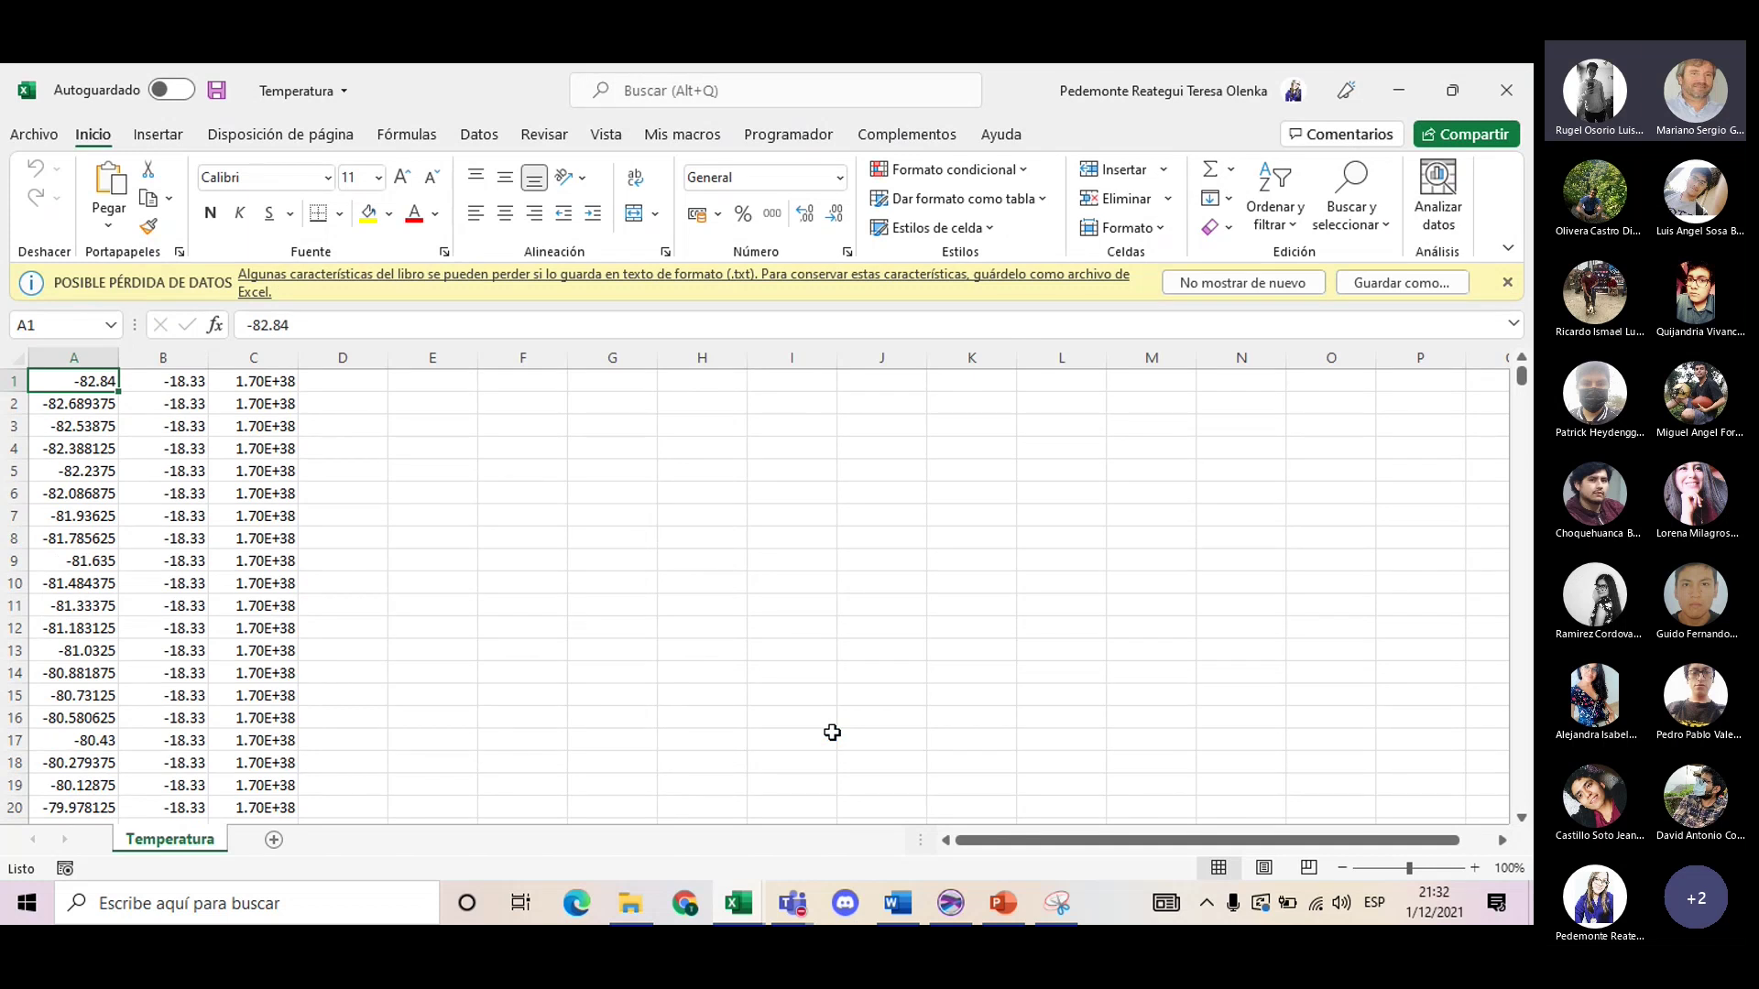
# - Examine the end of the imported data in columns A, B and C, down to the last filled row
pyautogui.hotkey('ctrl', 'shift', 'Down')
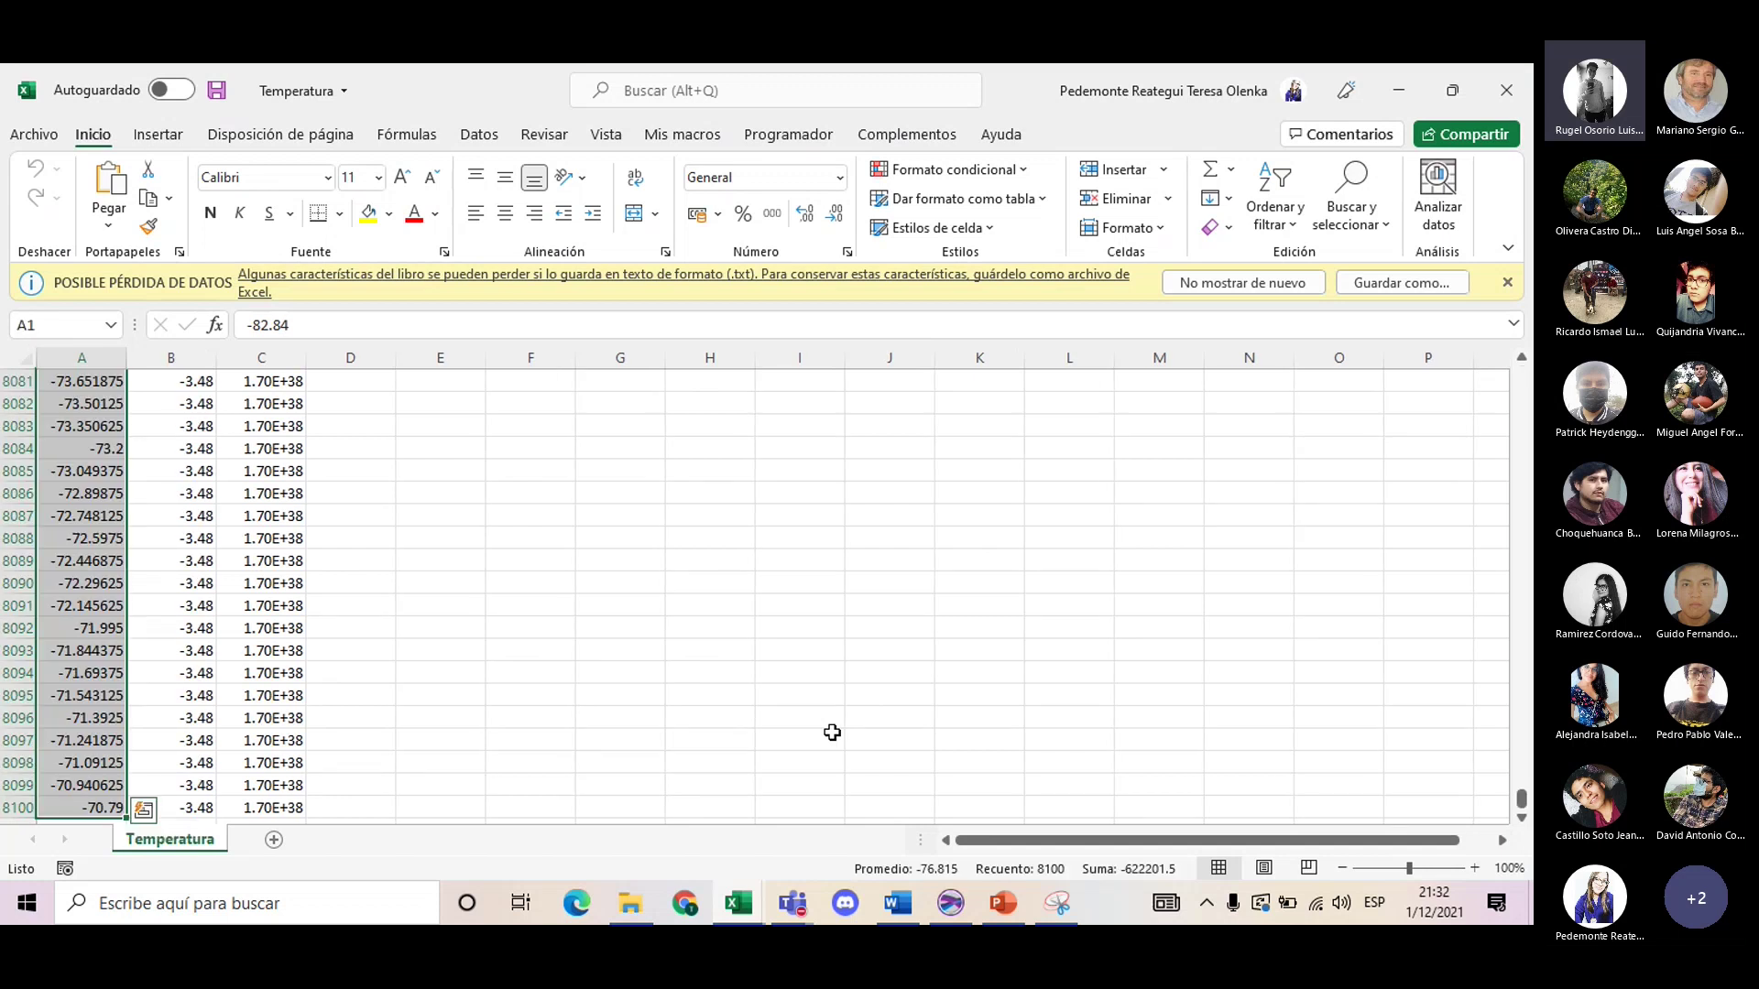
pyautogui.click(832, 733)
pyautogui.scroll(-1, 263, 781)
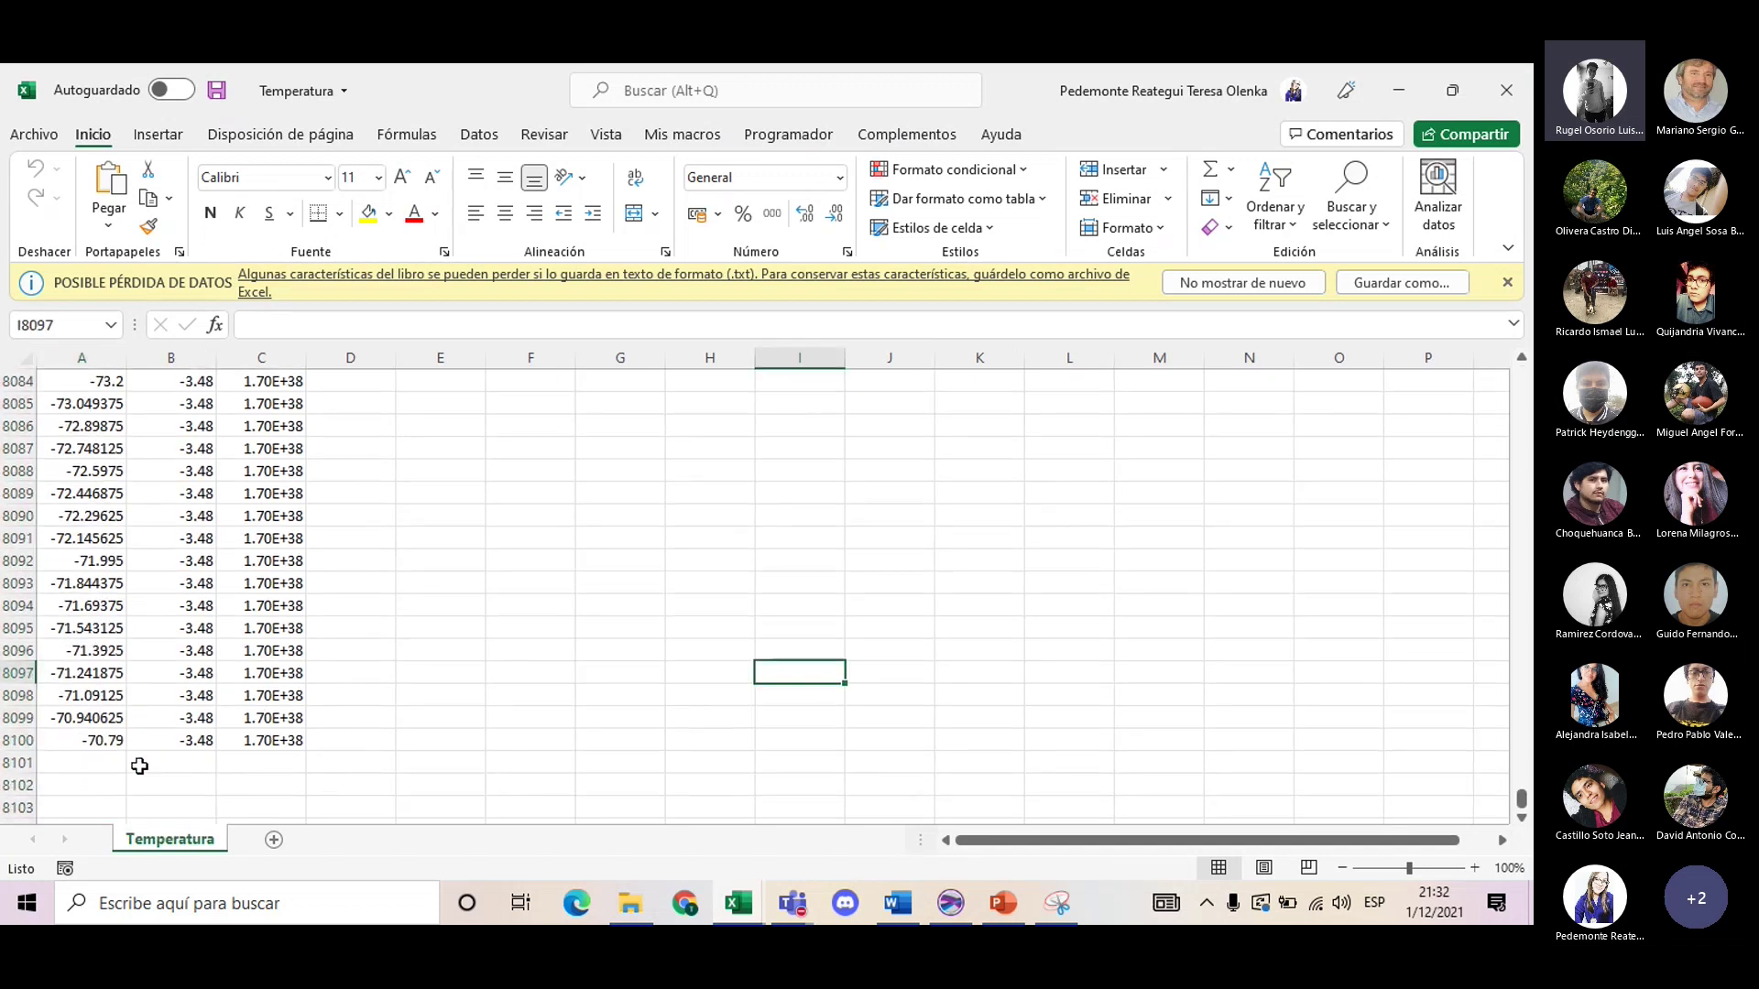
pyautogui.click(124, 744)
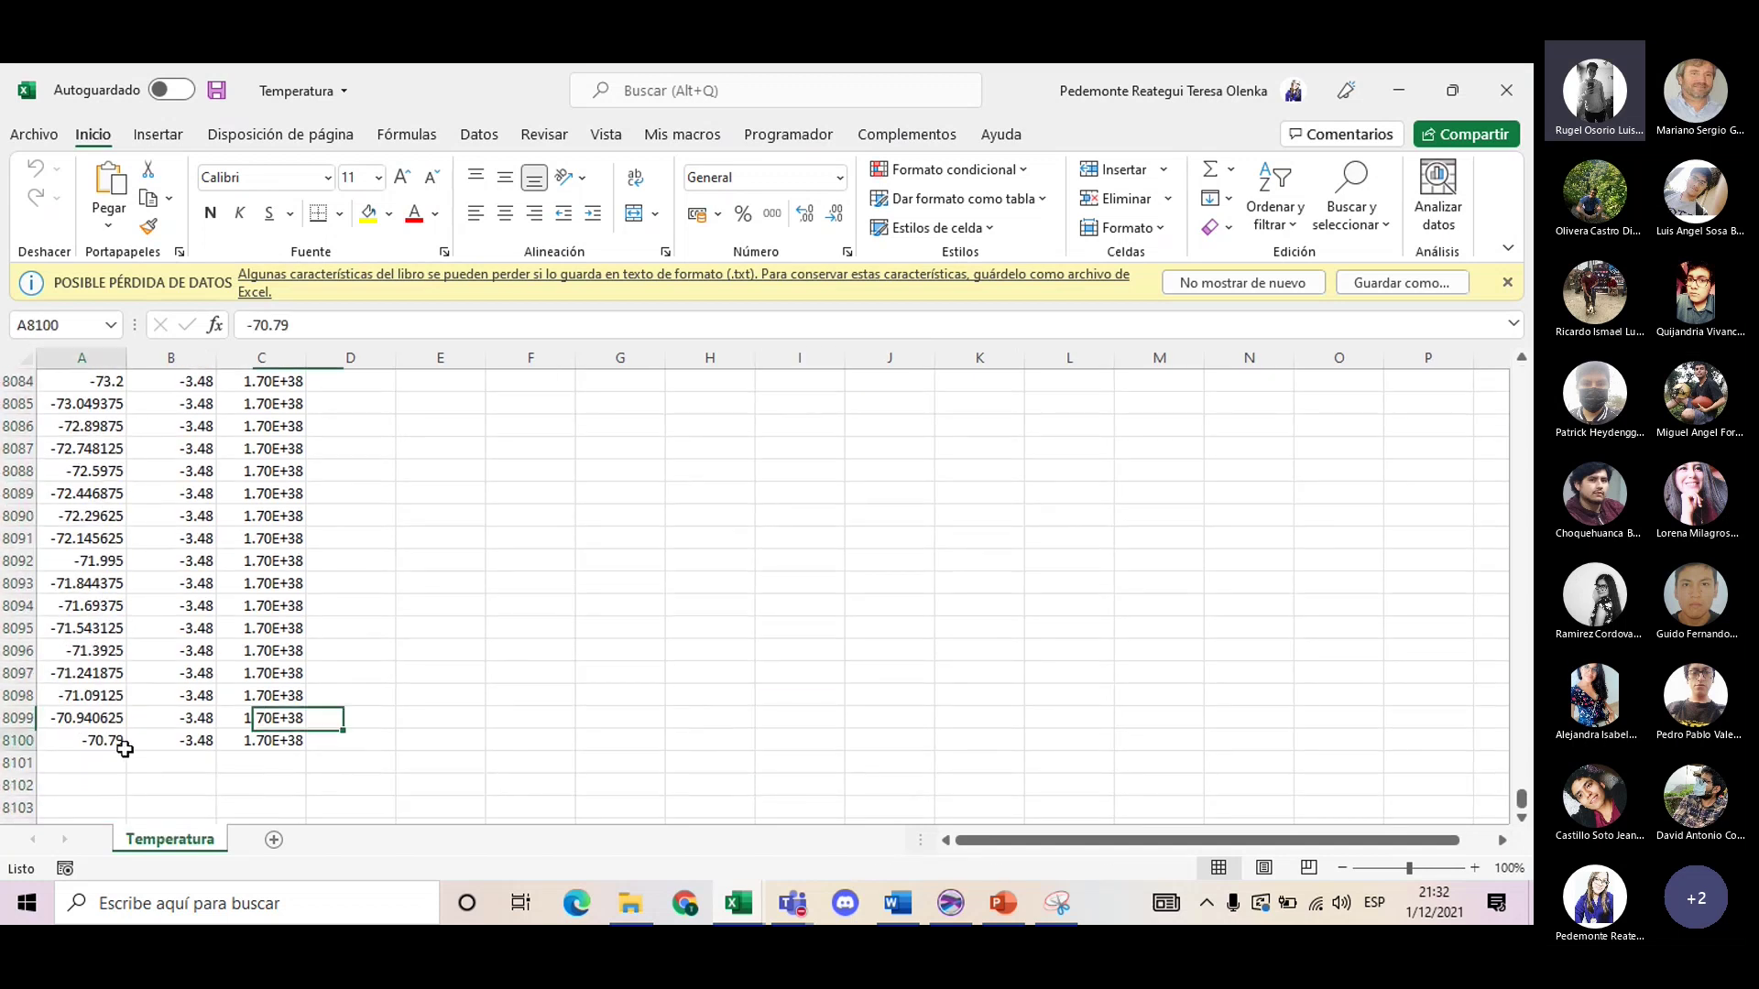
pyautogui.click(490, 778)
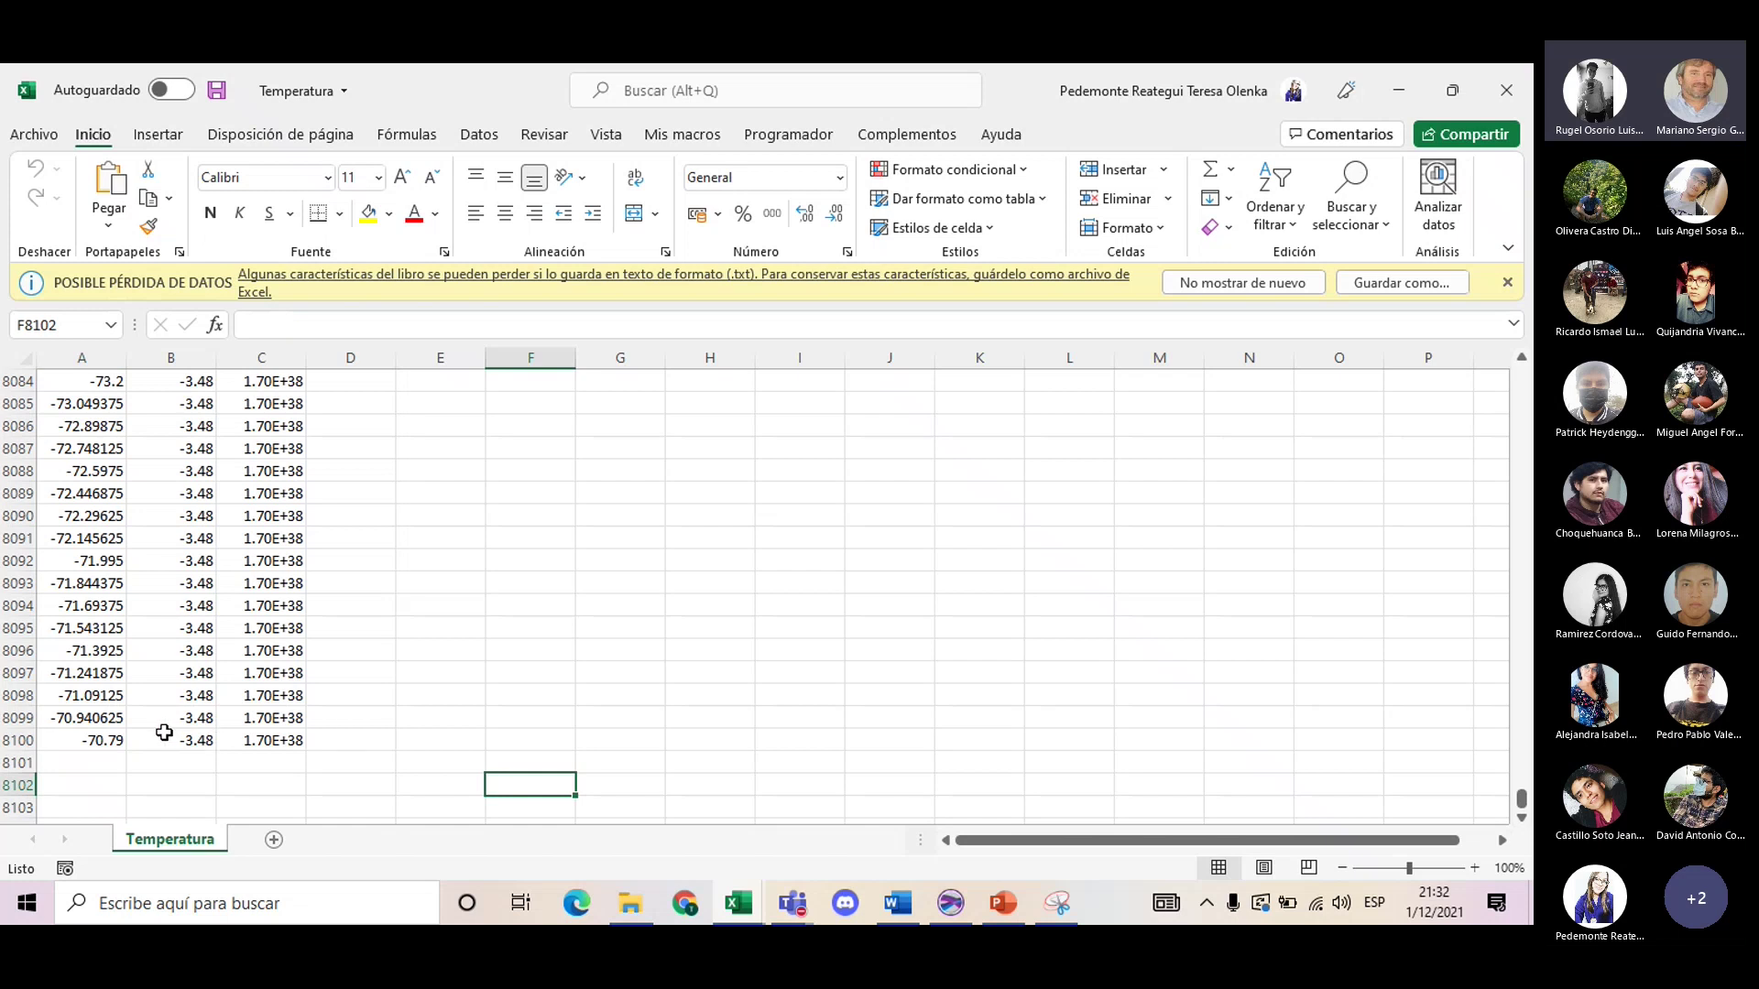
pyautogui.click(119, 765)
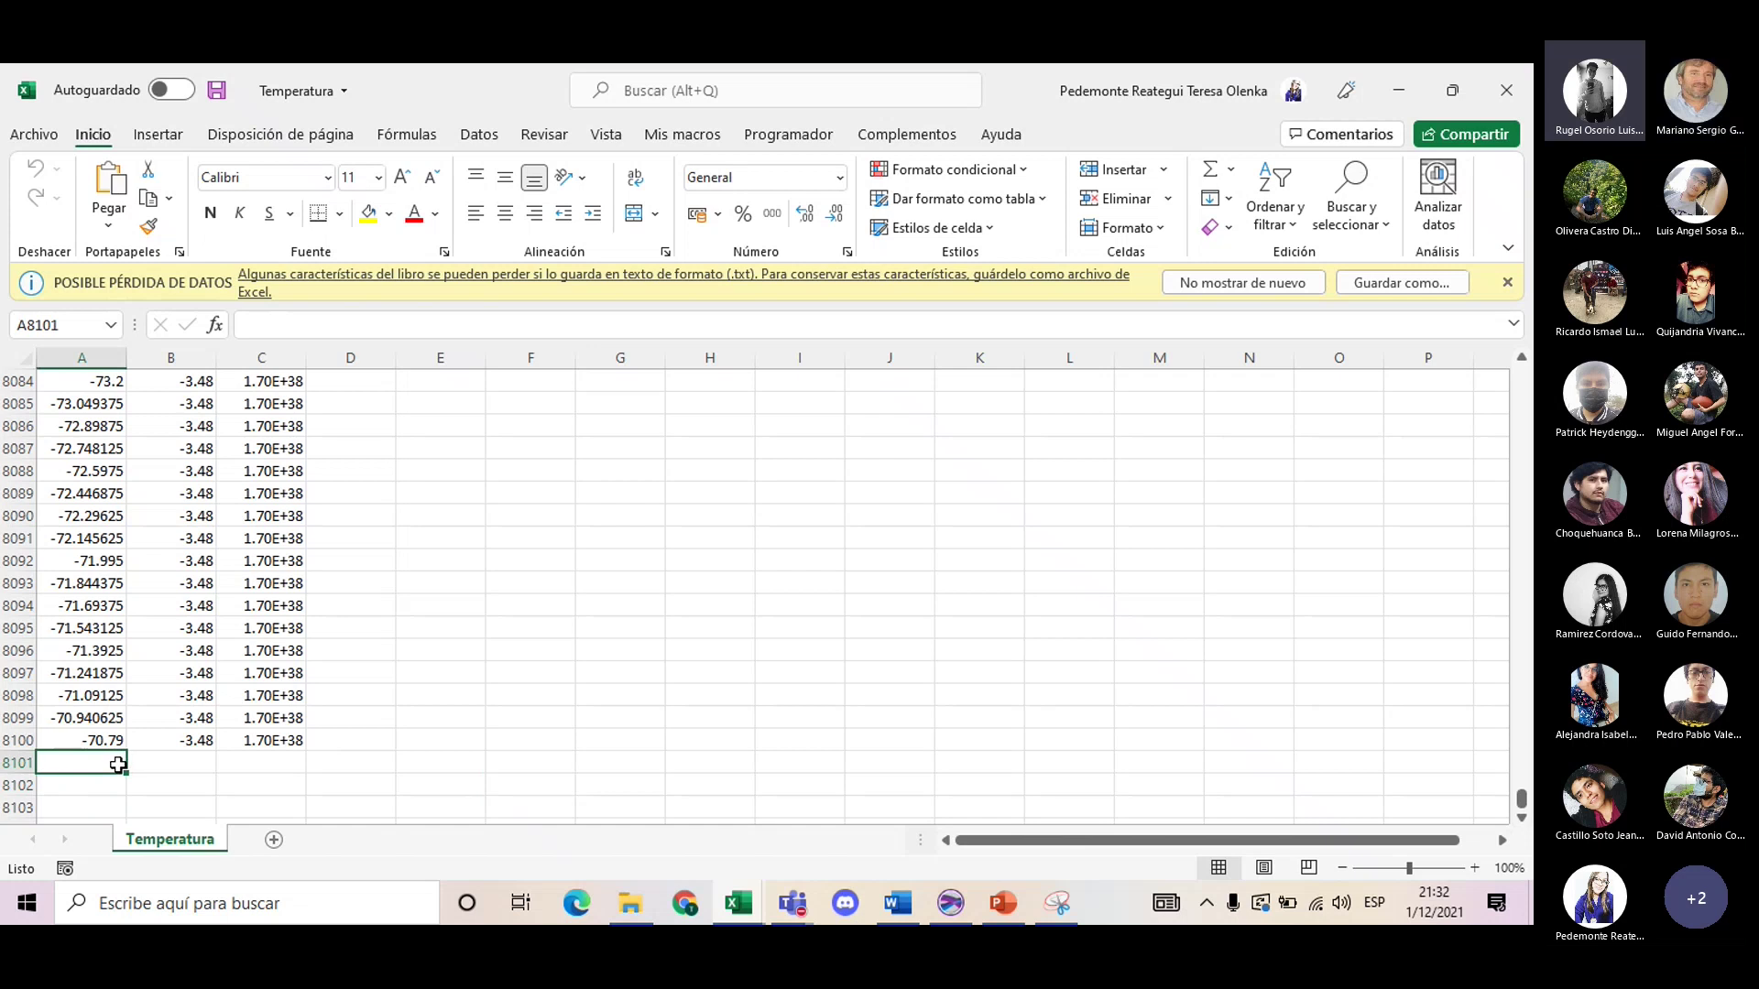
pyautogui.click(76, 735)
pyautogui.click(101, 763)
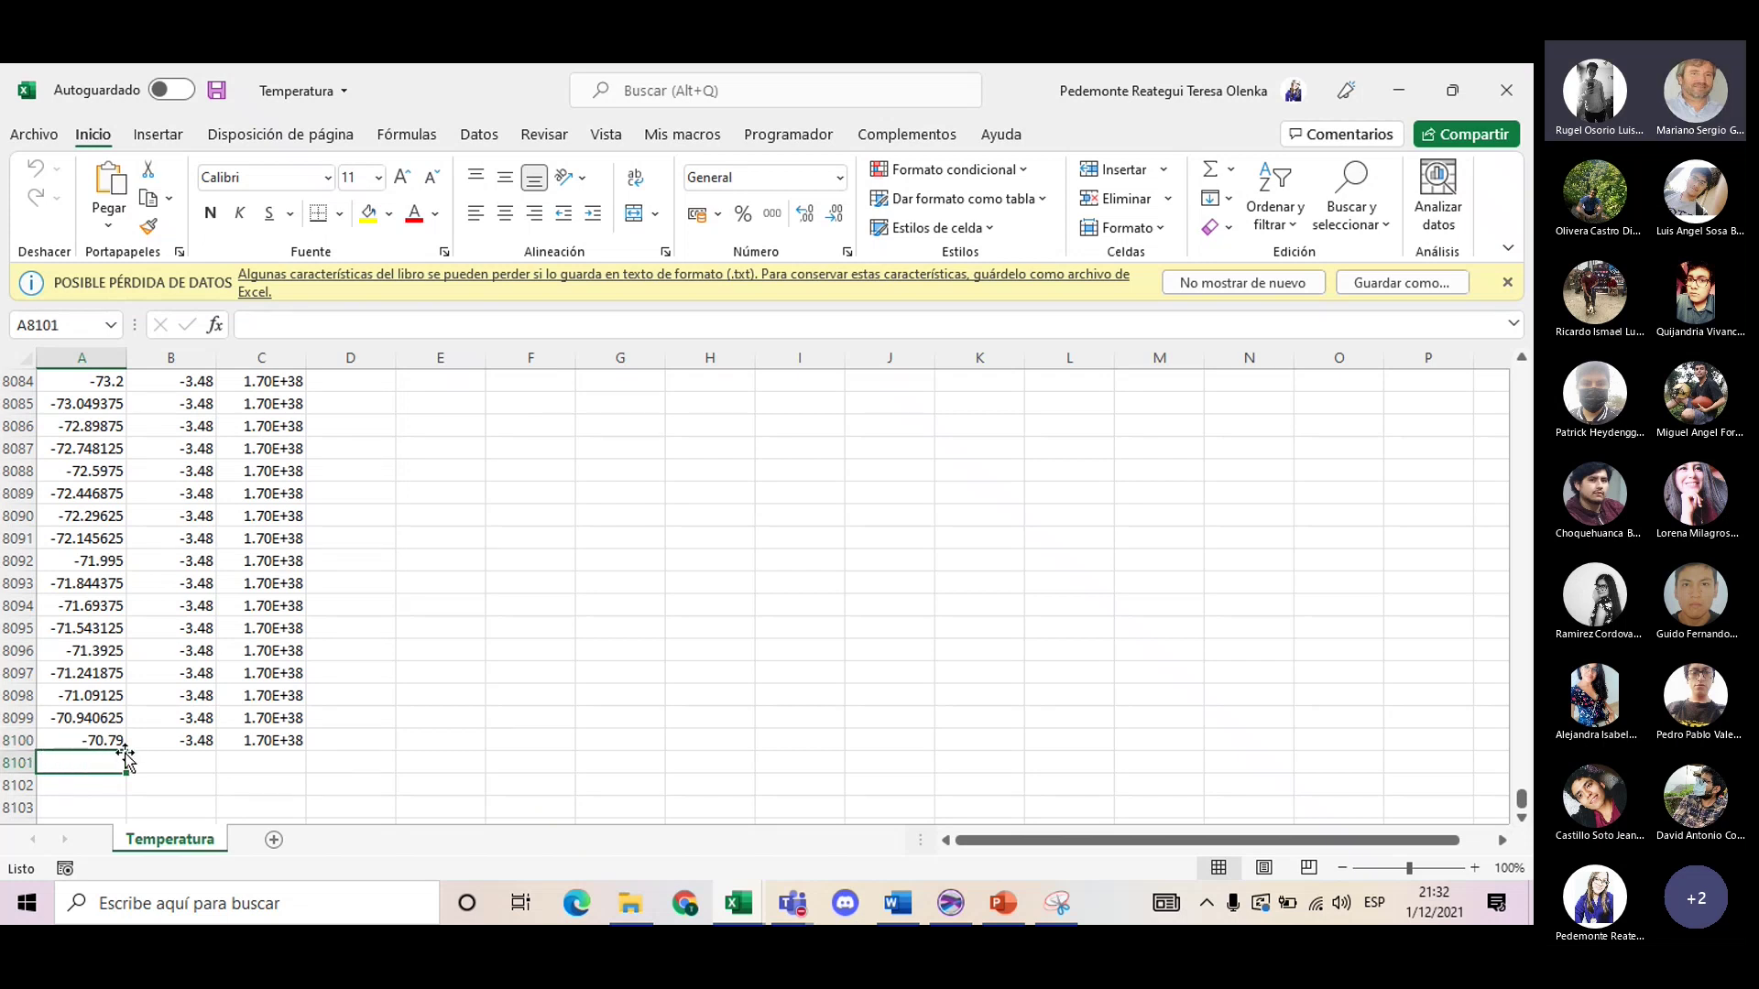
pyautogui.click(183, 747)
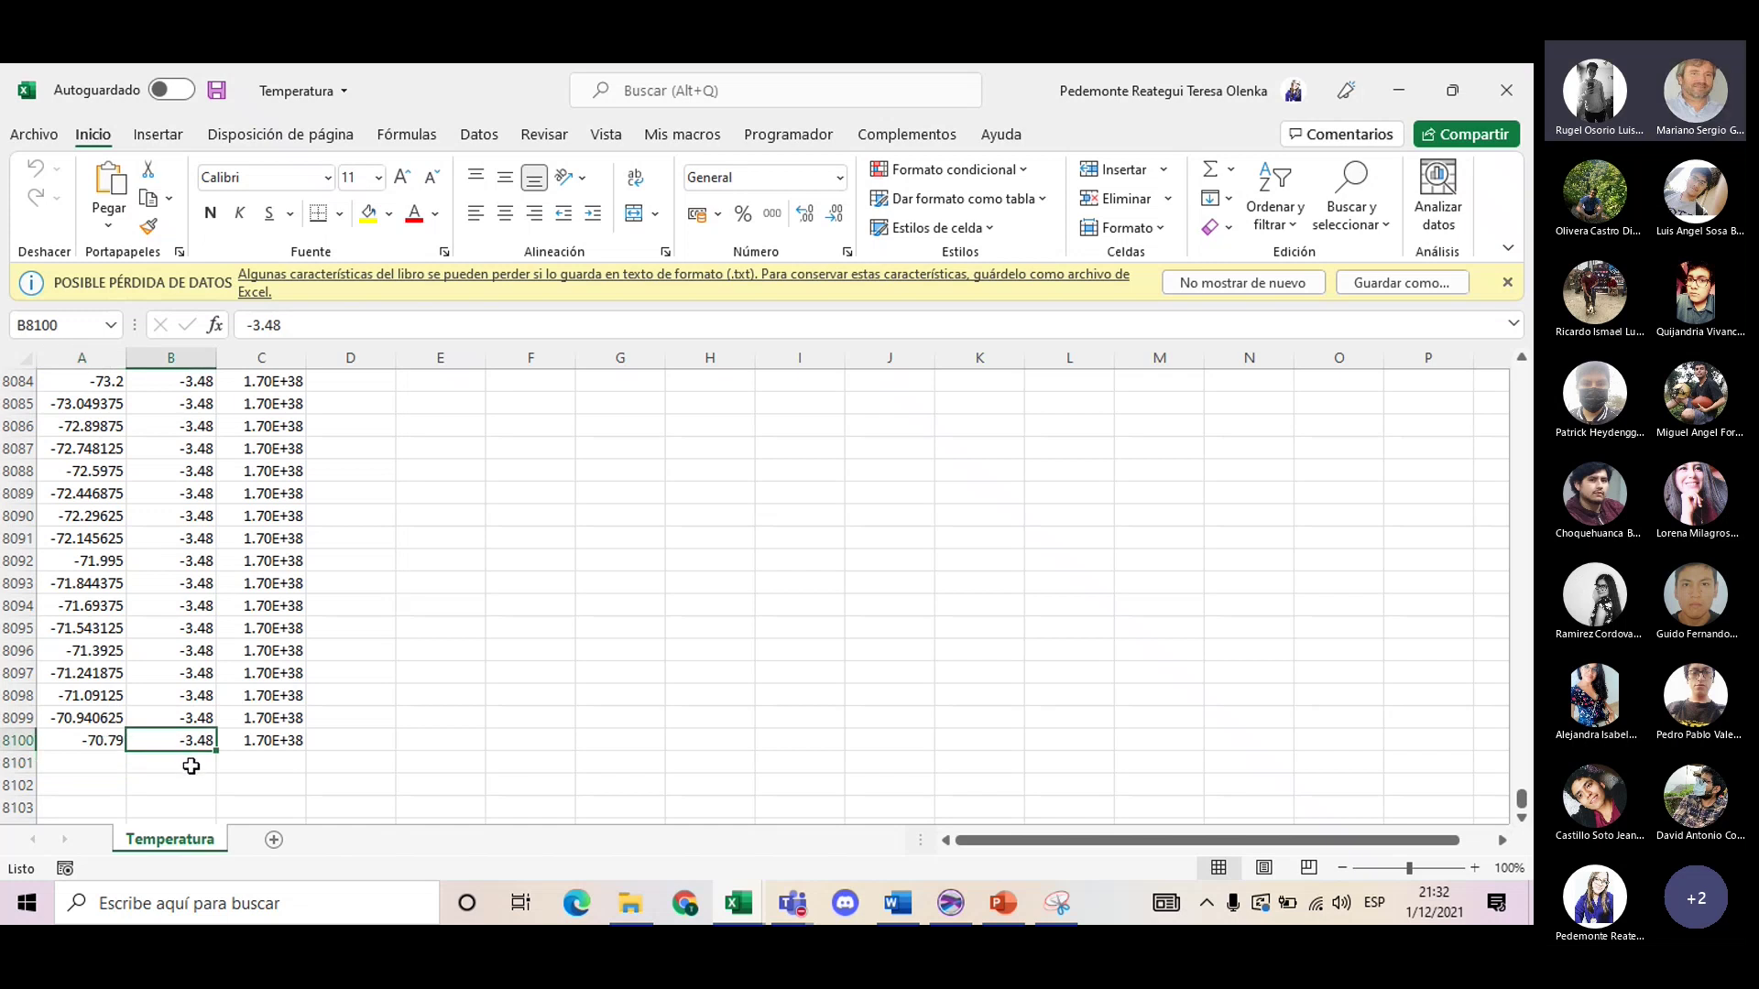
pyautogui.click(191, 766)
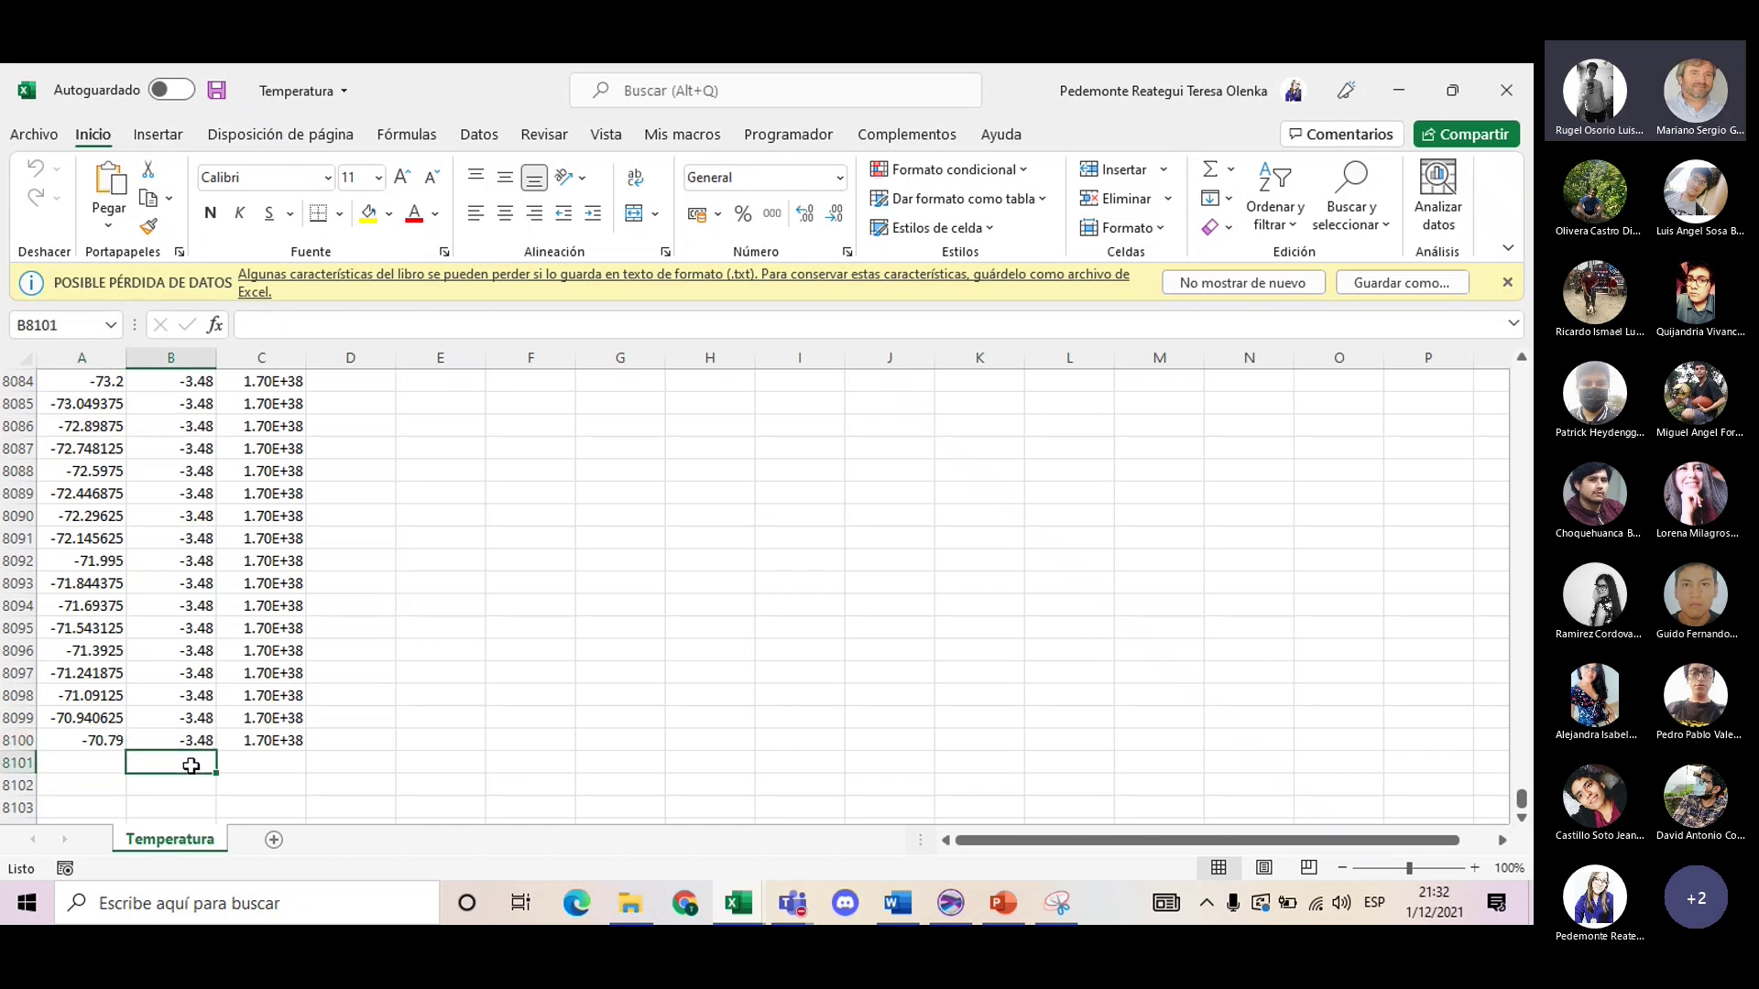
pyautogui.click(287, 748)
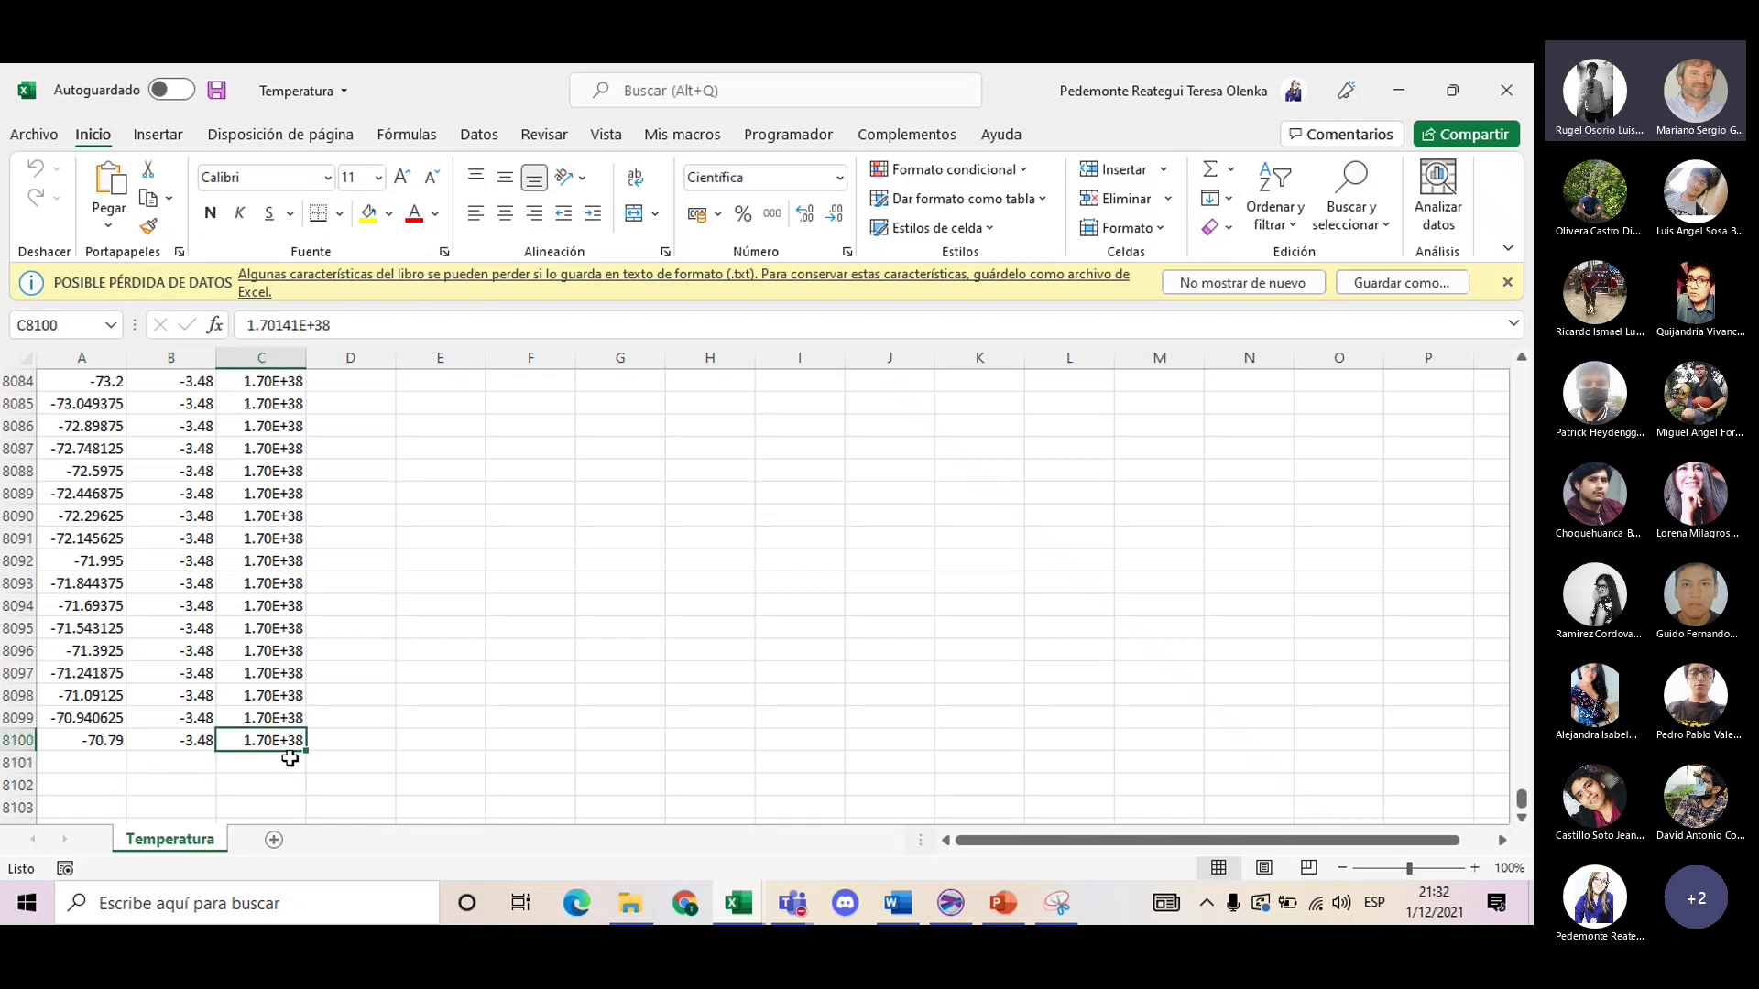
pyautogui.click(290, 761)
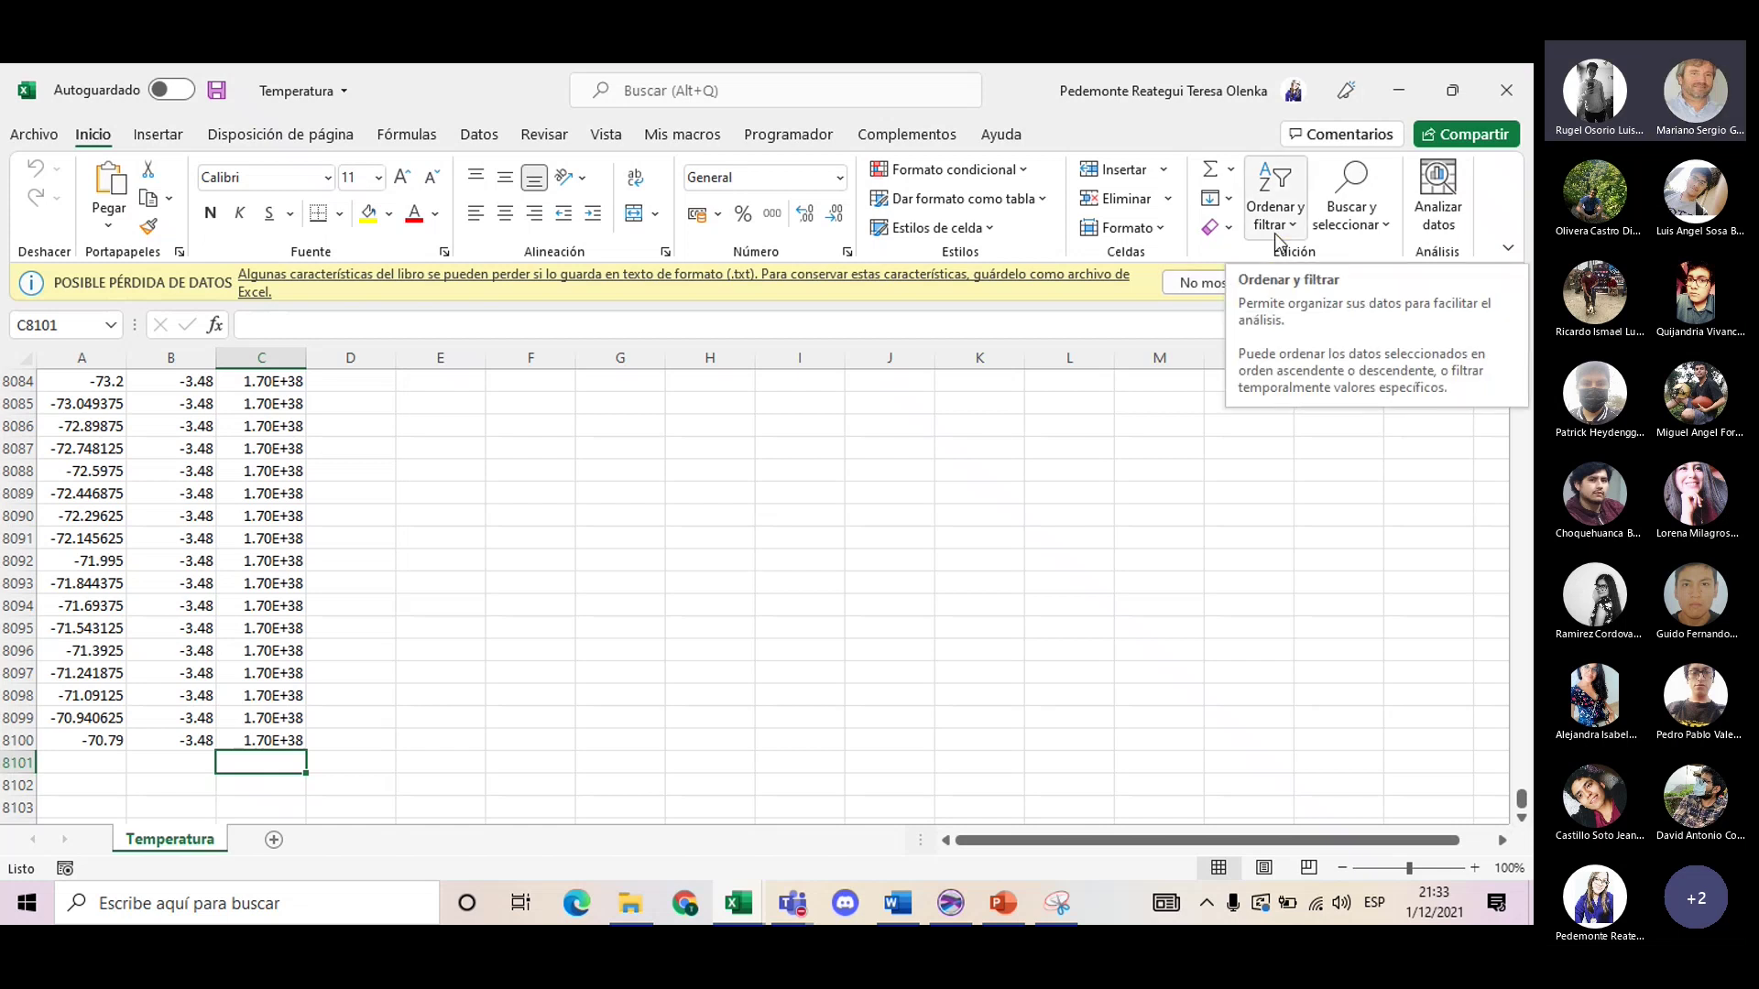
pyautogui.click(277, 579)
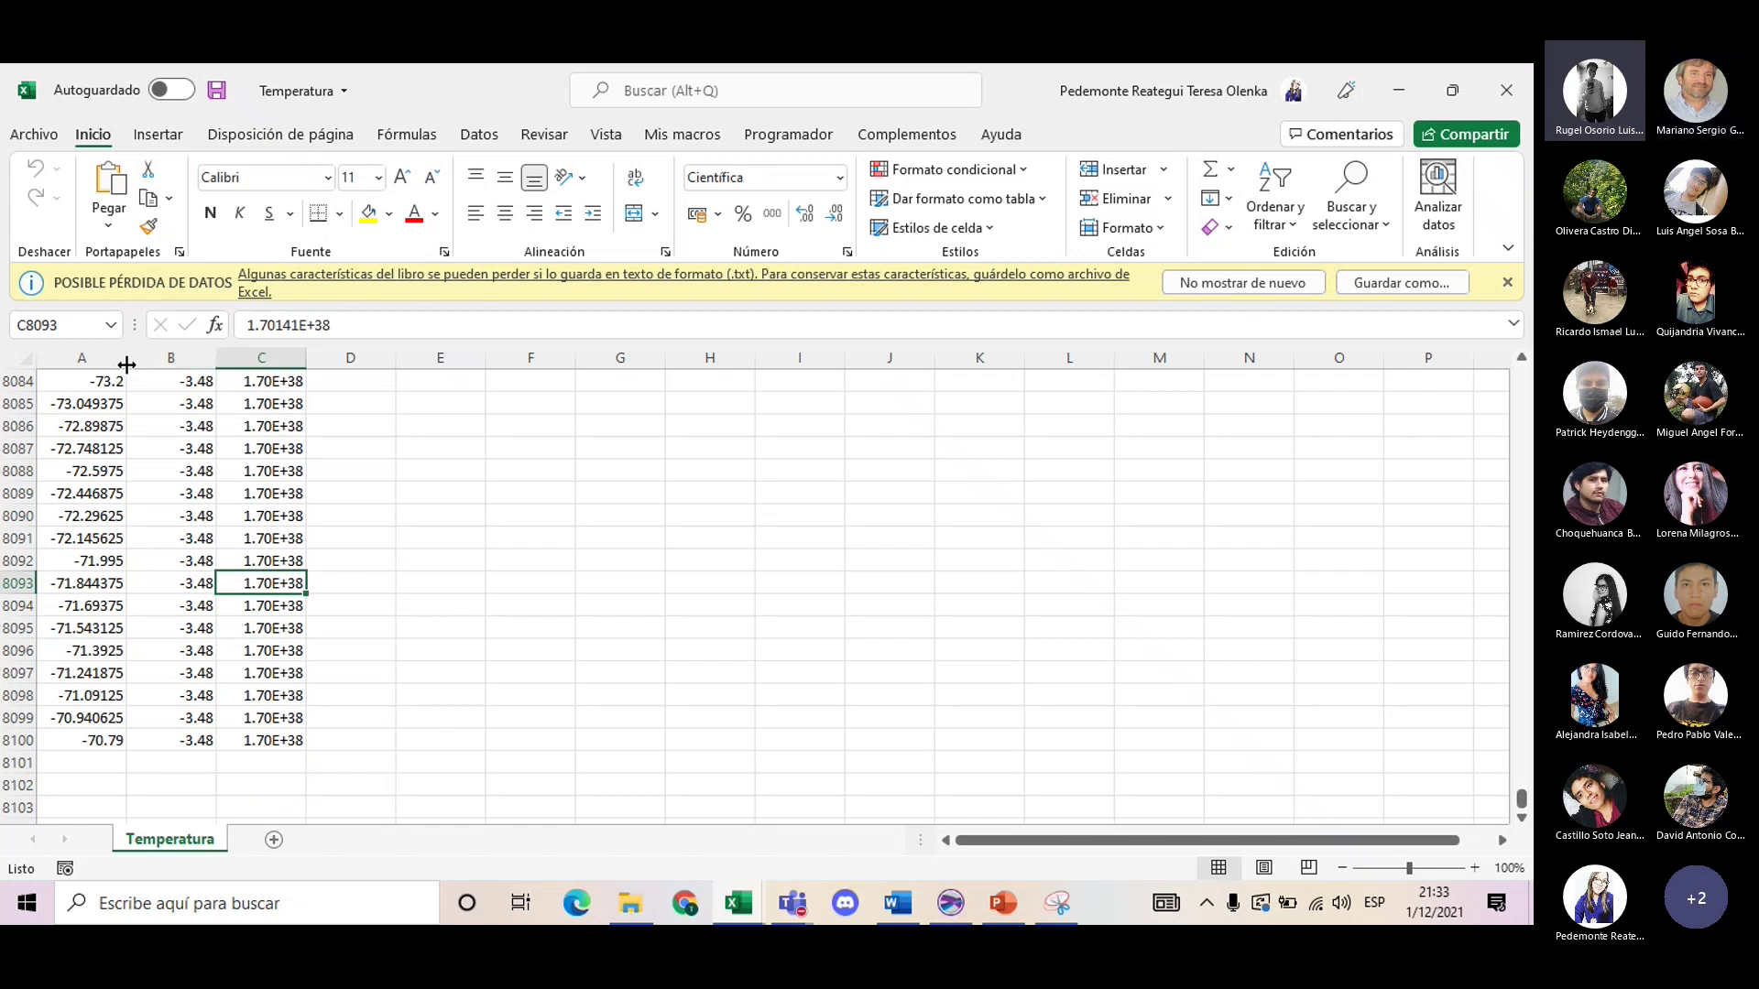
pyautogui.click(9, 363)
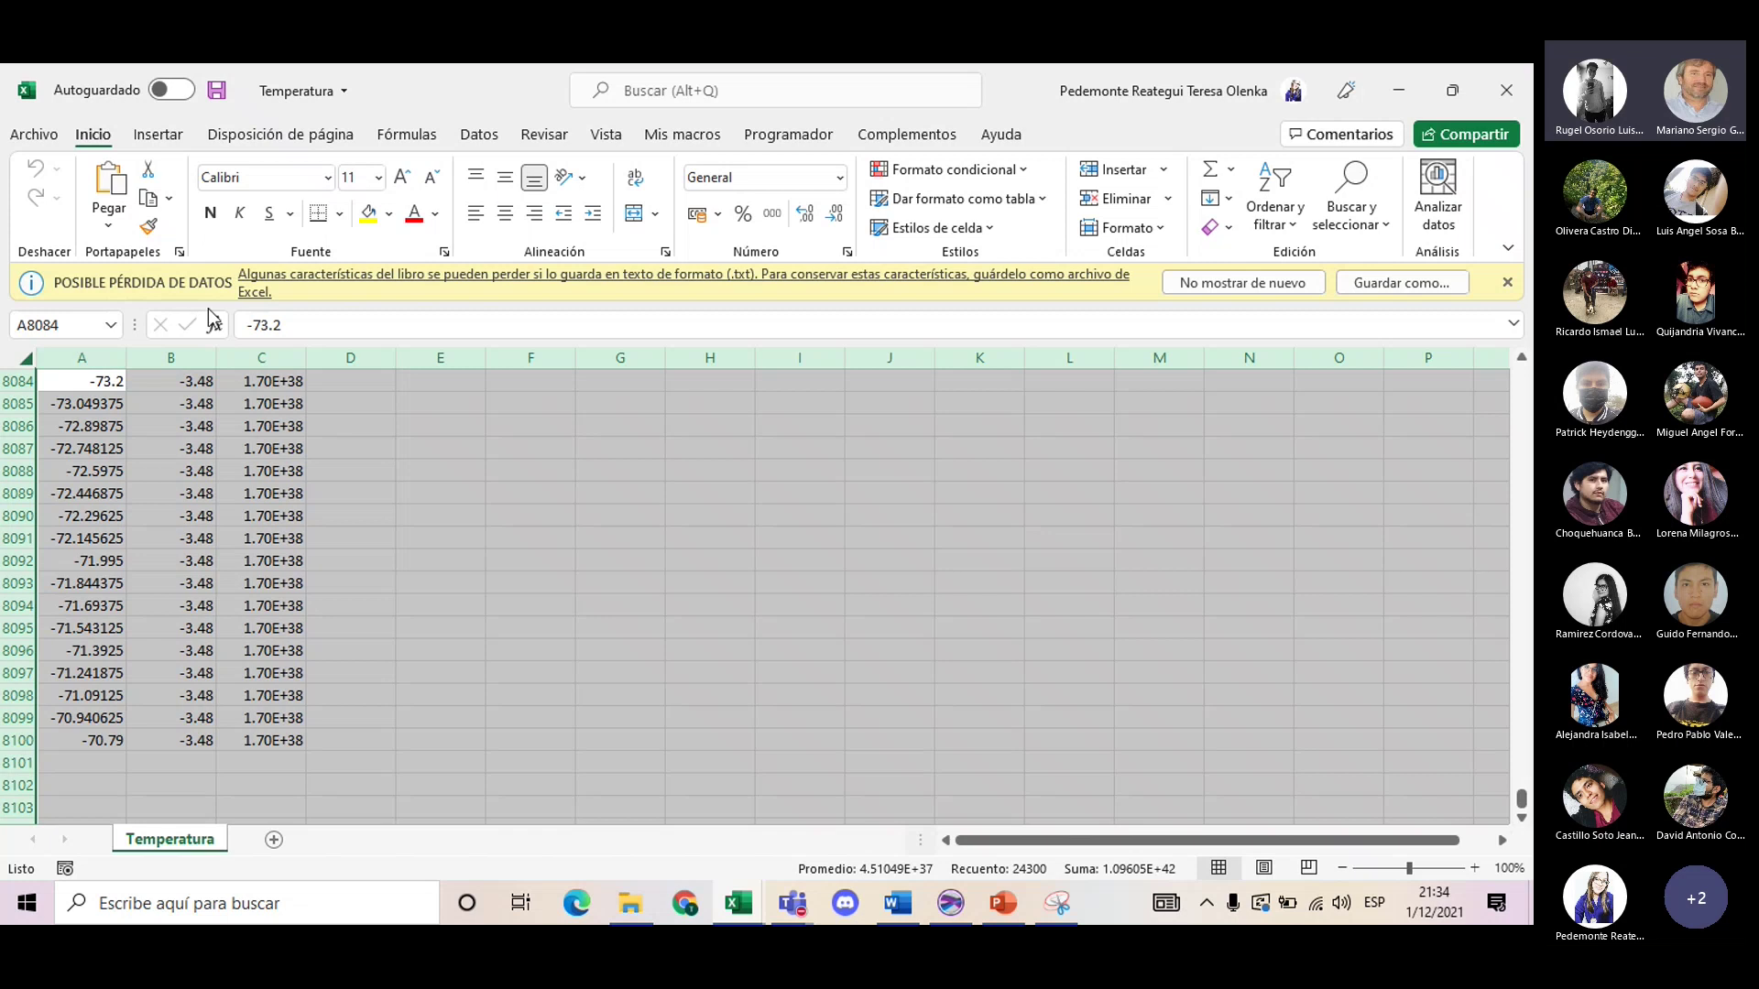
pyautogui.click(481, 139)
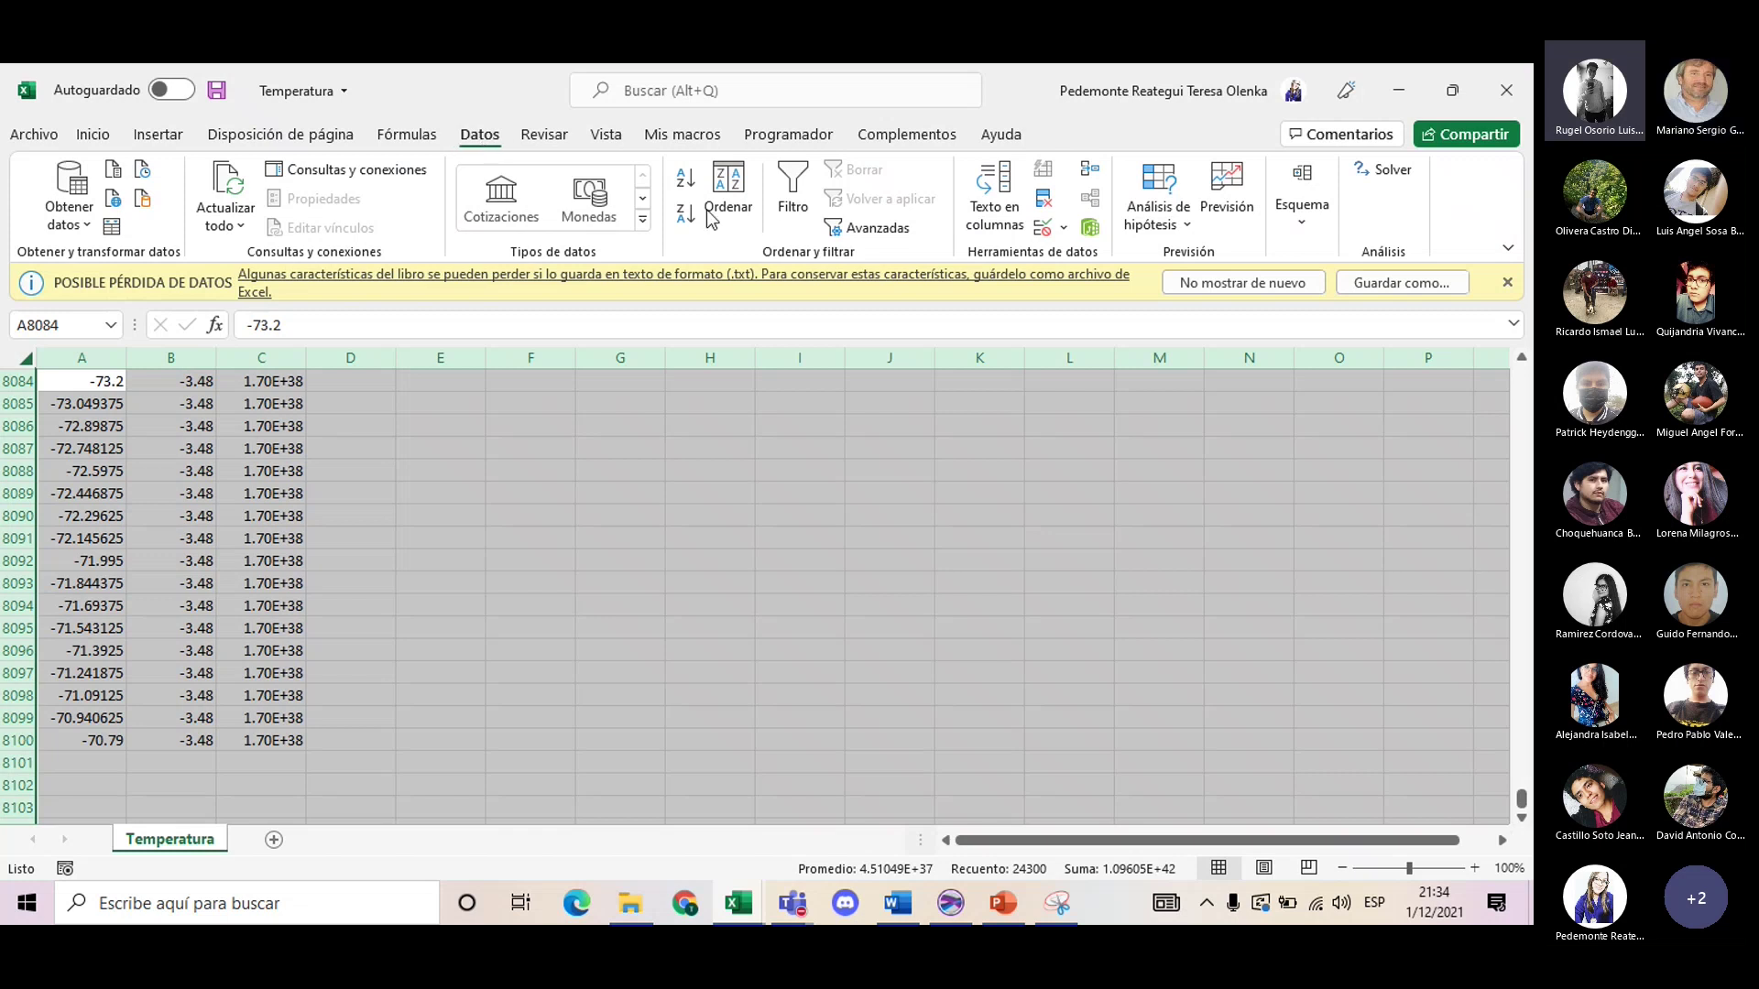
pyautogui.click(793, 197)
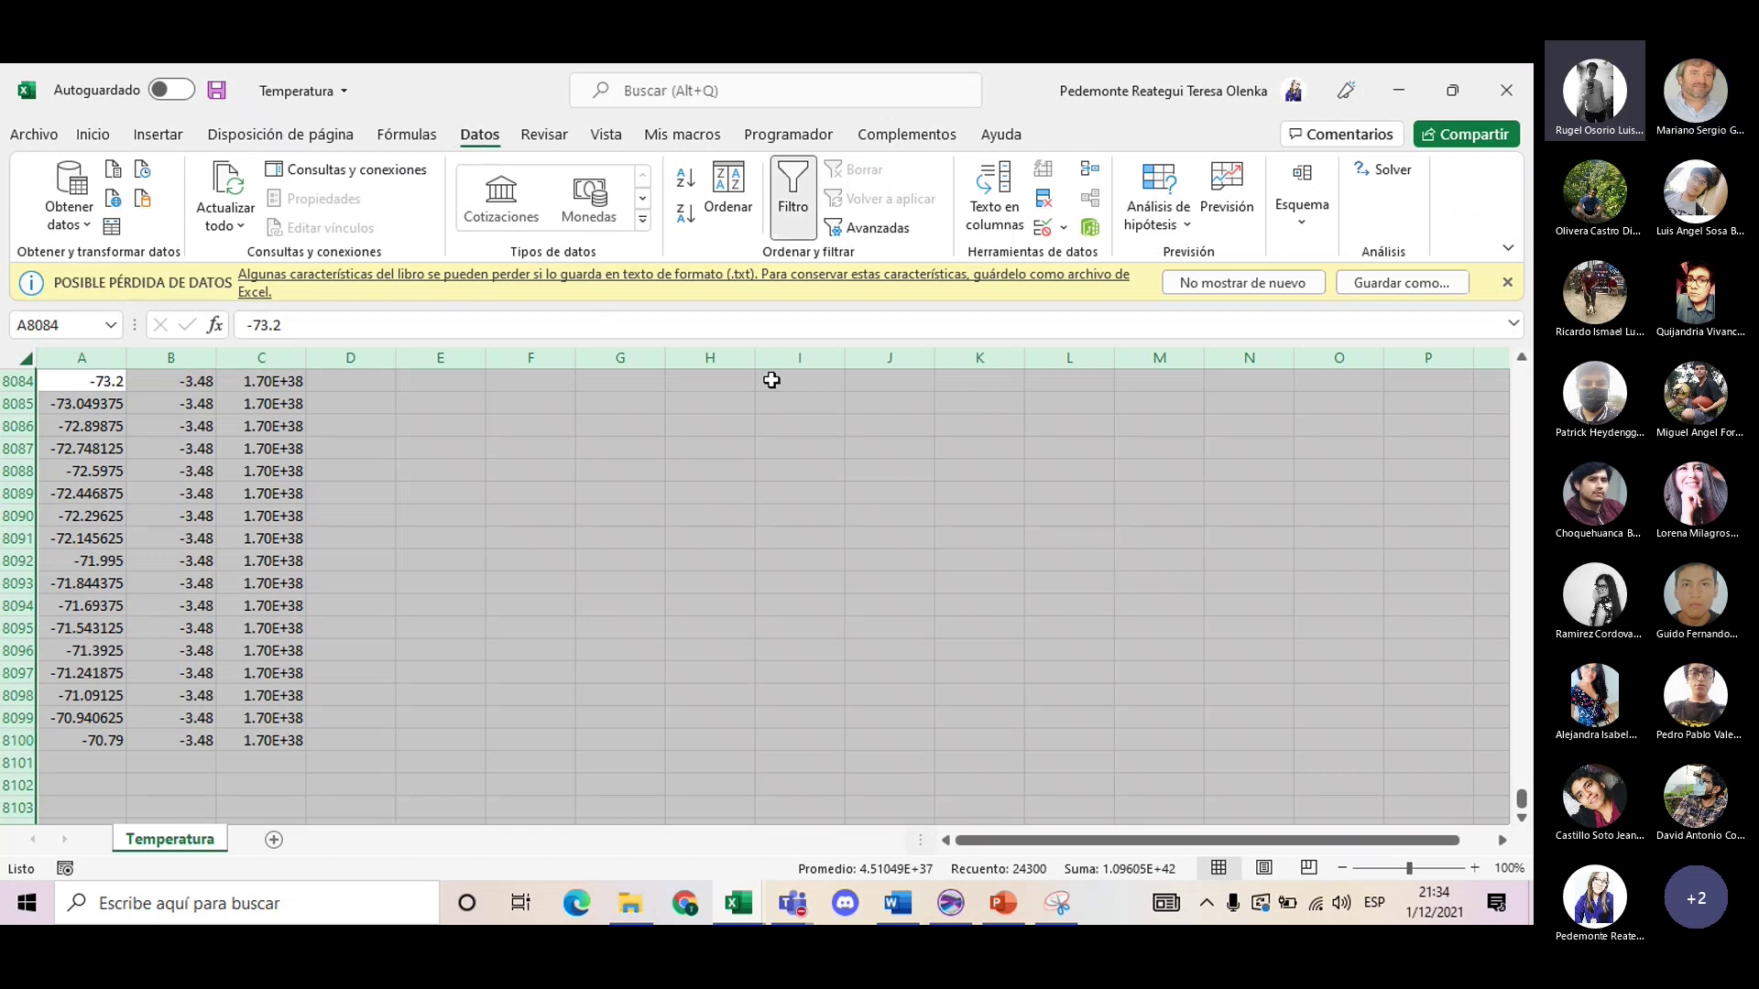
pyautogui.click(810, 201)
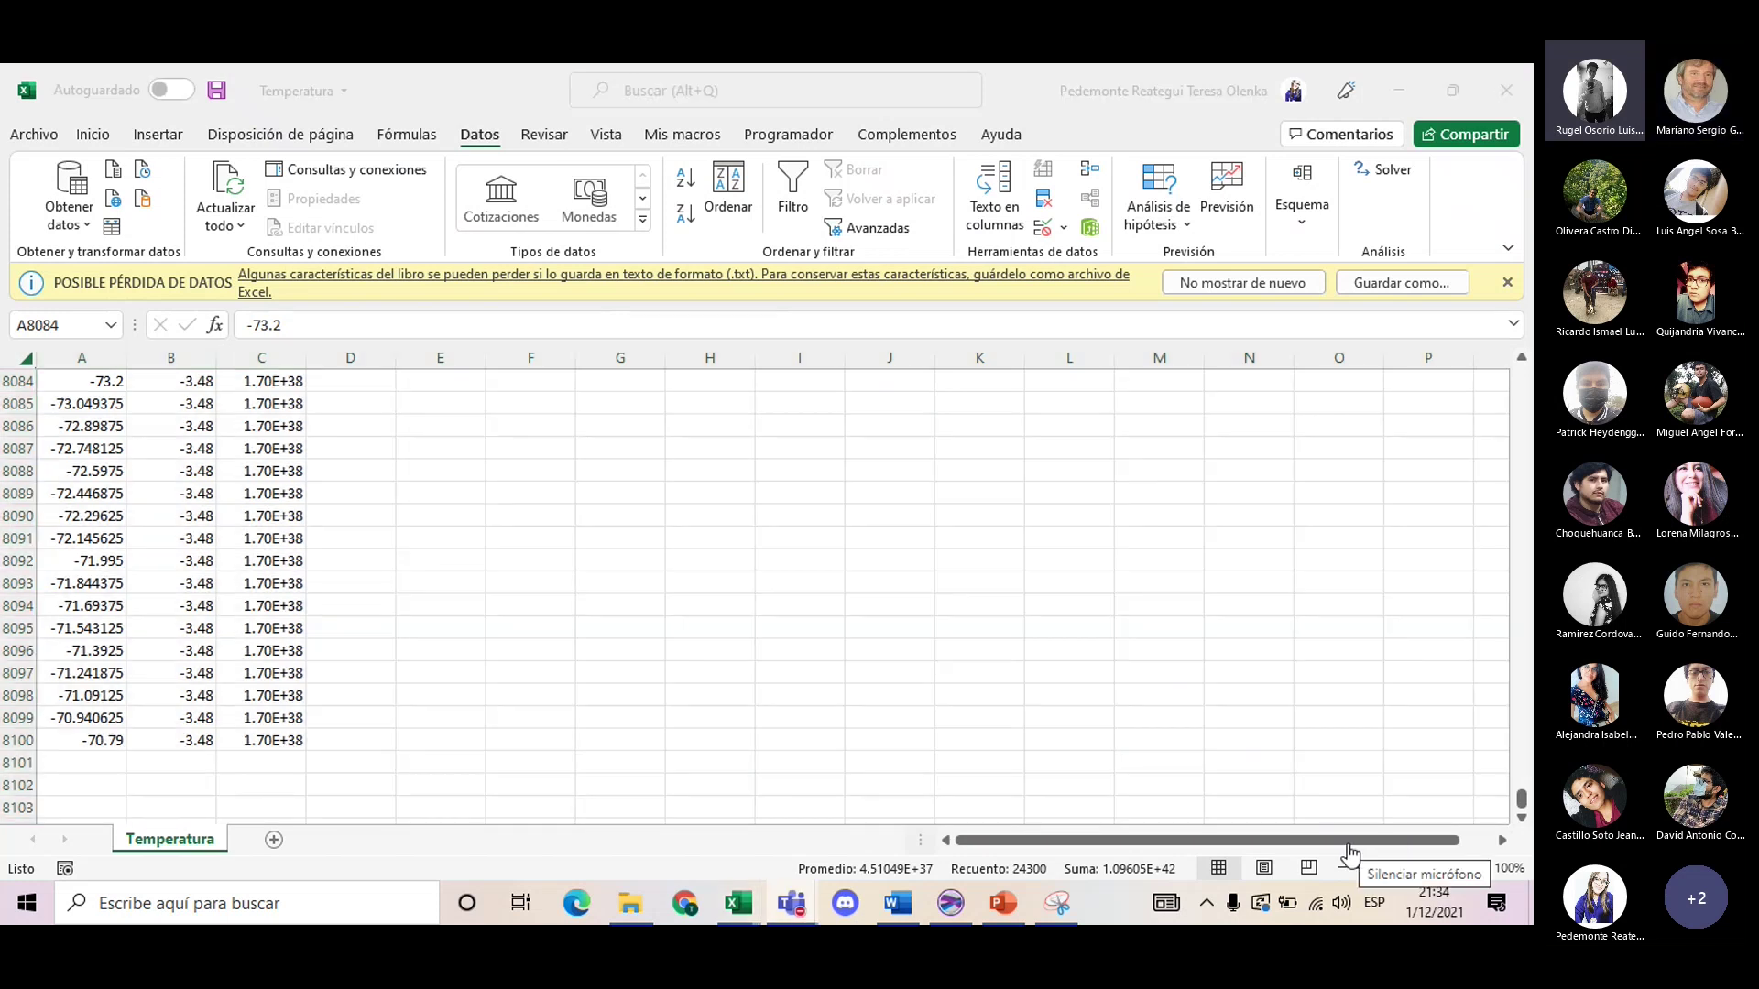
# - Select the entire Temperatura sheet and turn on filters for its data columns
pyautogui.click(22, 357)
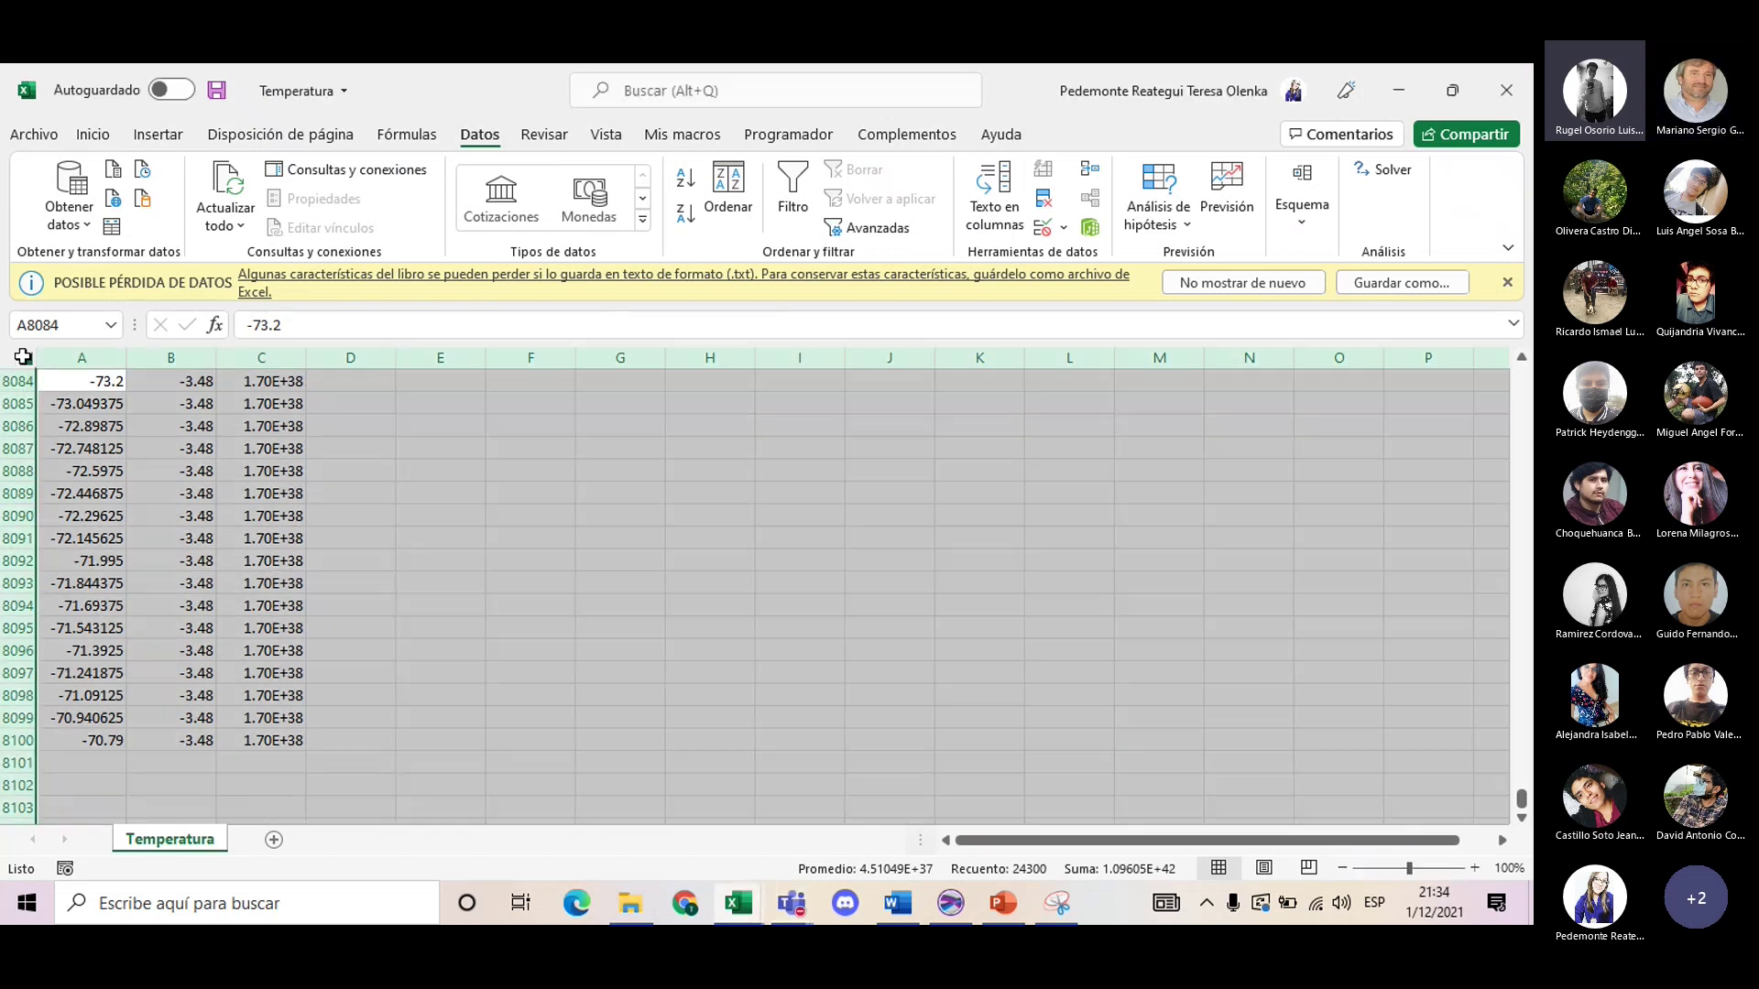
pyautogui.click(786, 183)
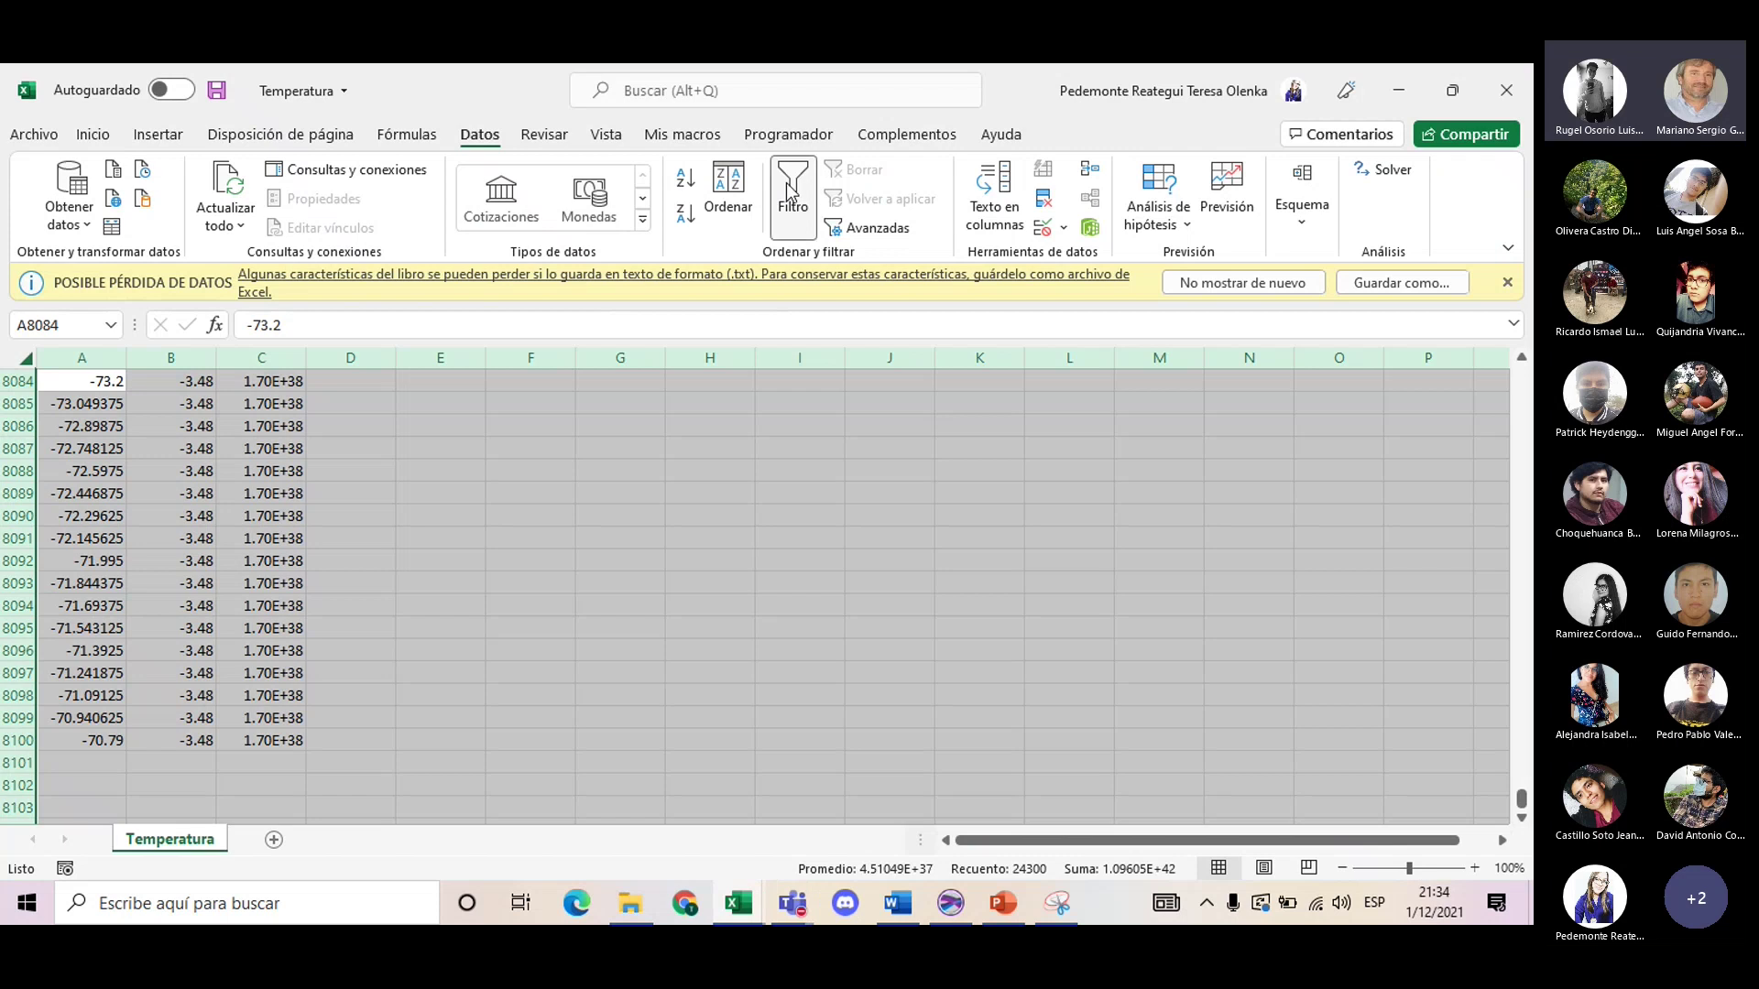
pyautogui.click(851, 237)
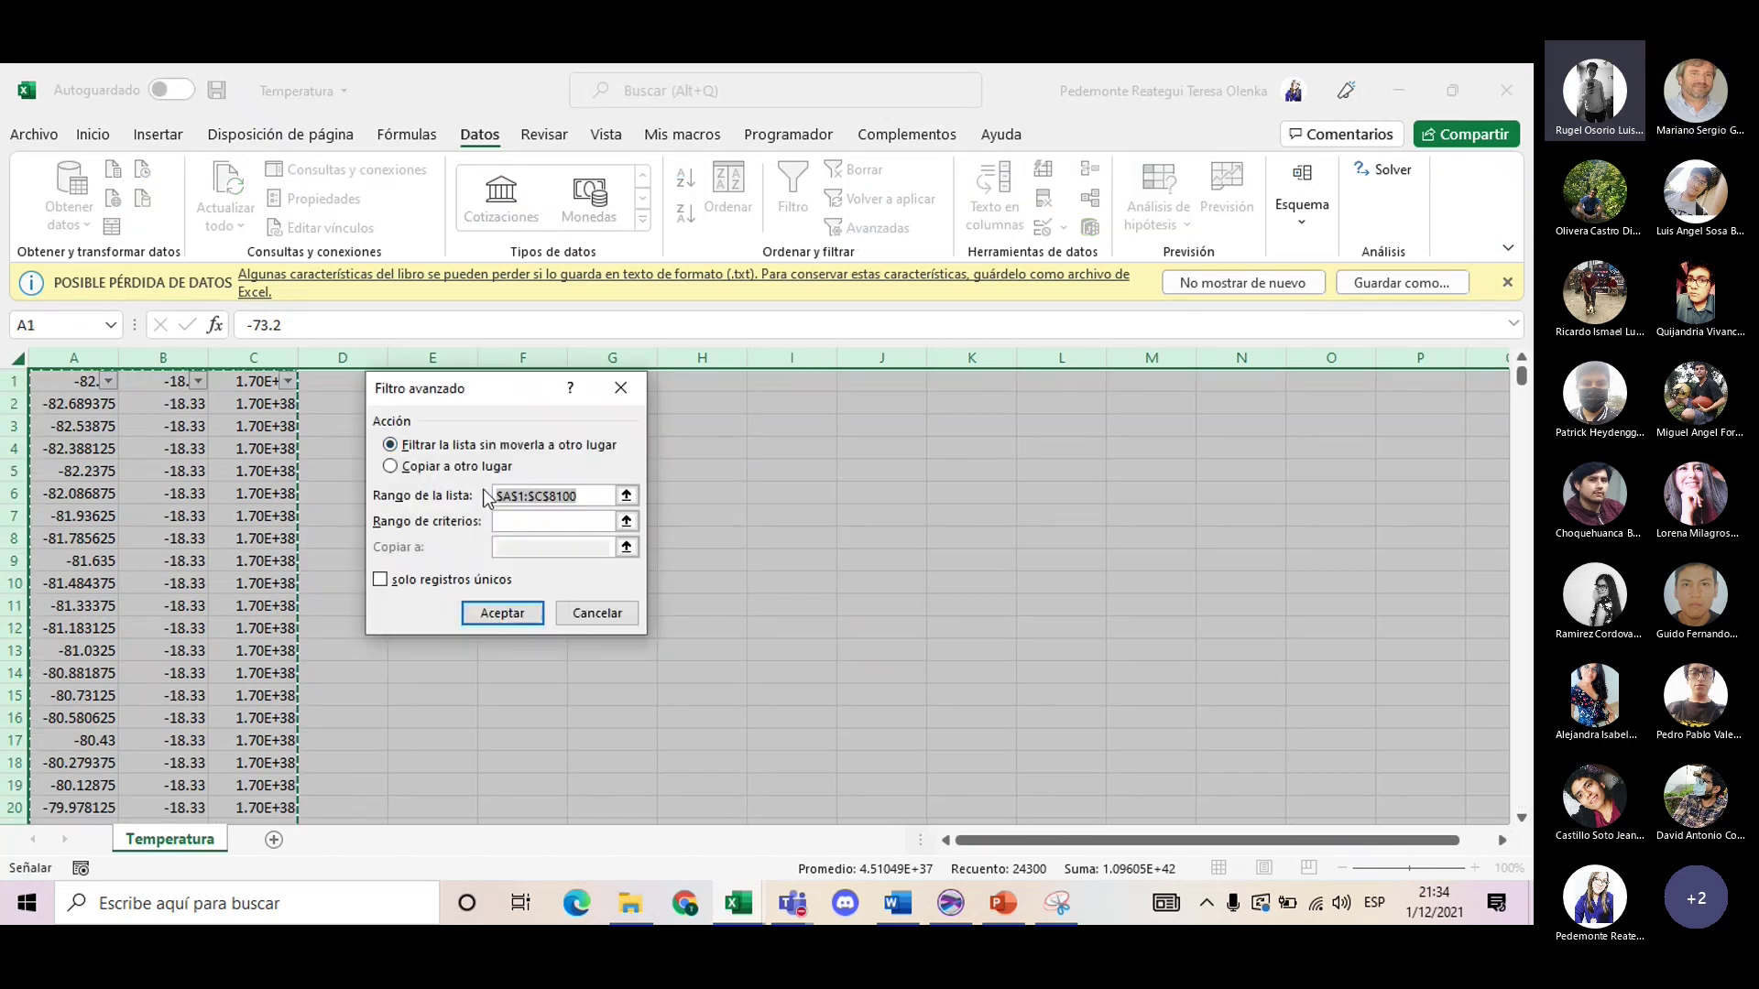
pyautogui.moveTo(477, 389); pyautogui.dragTo(560, 403)
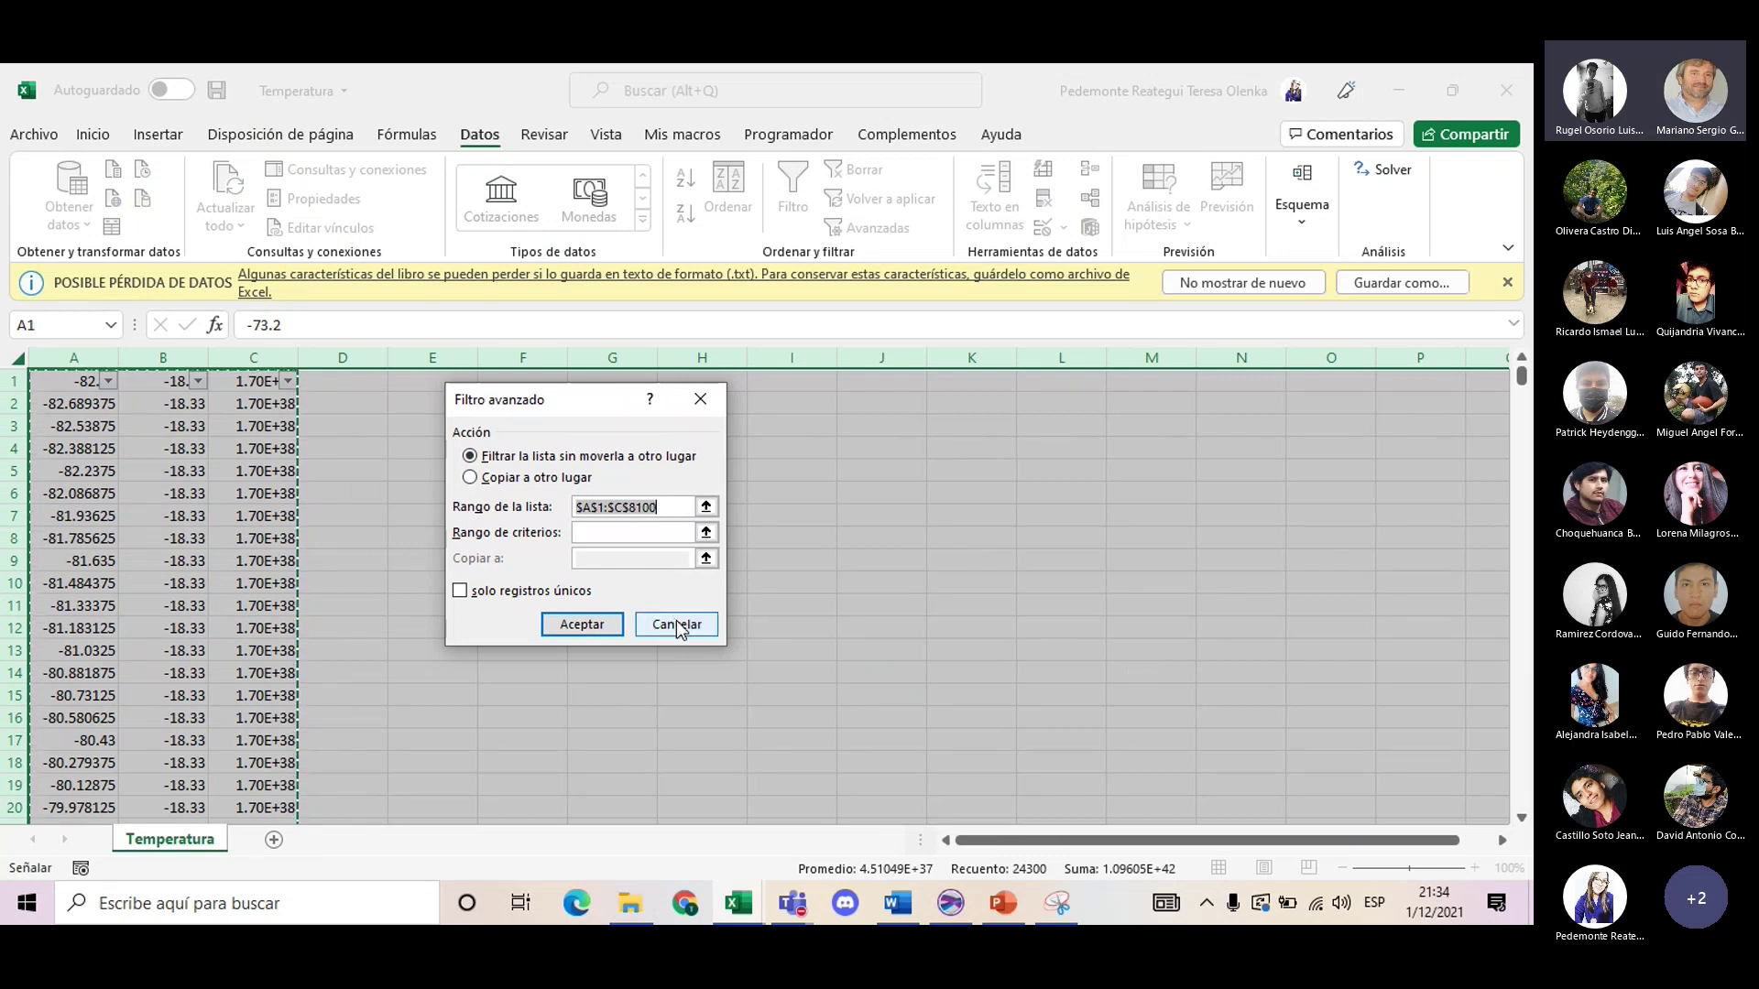
pyautogui.click(1325, 847)
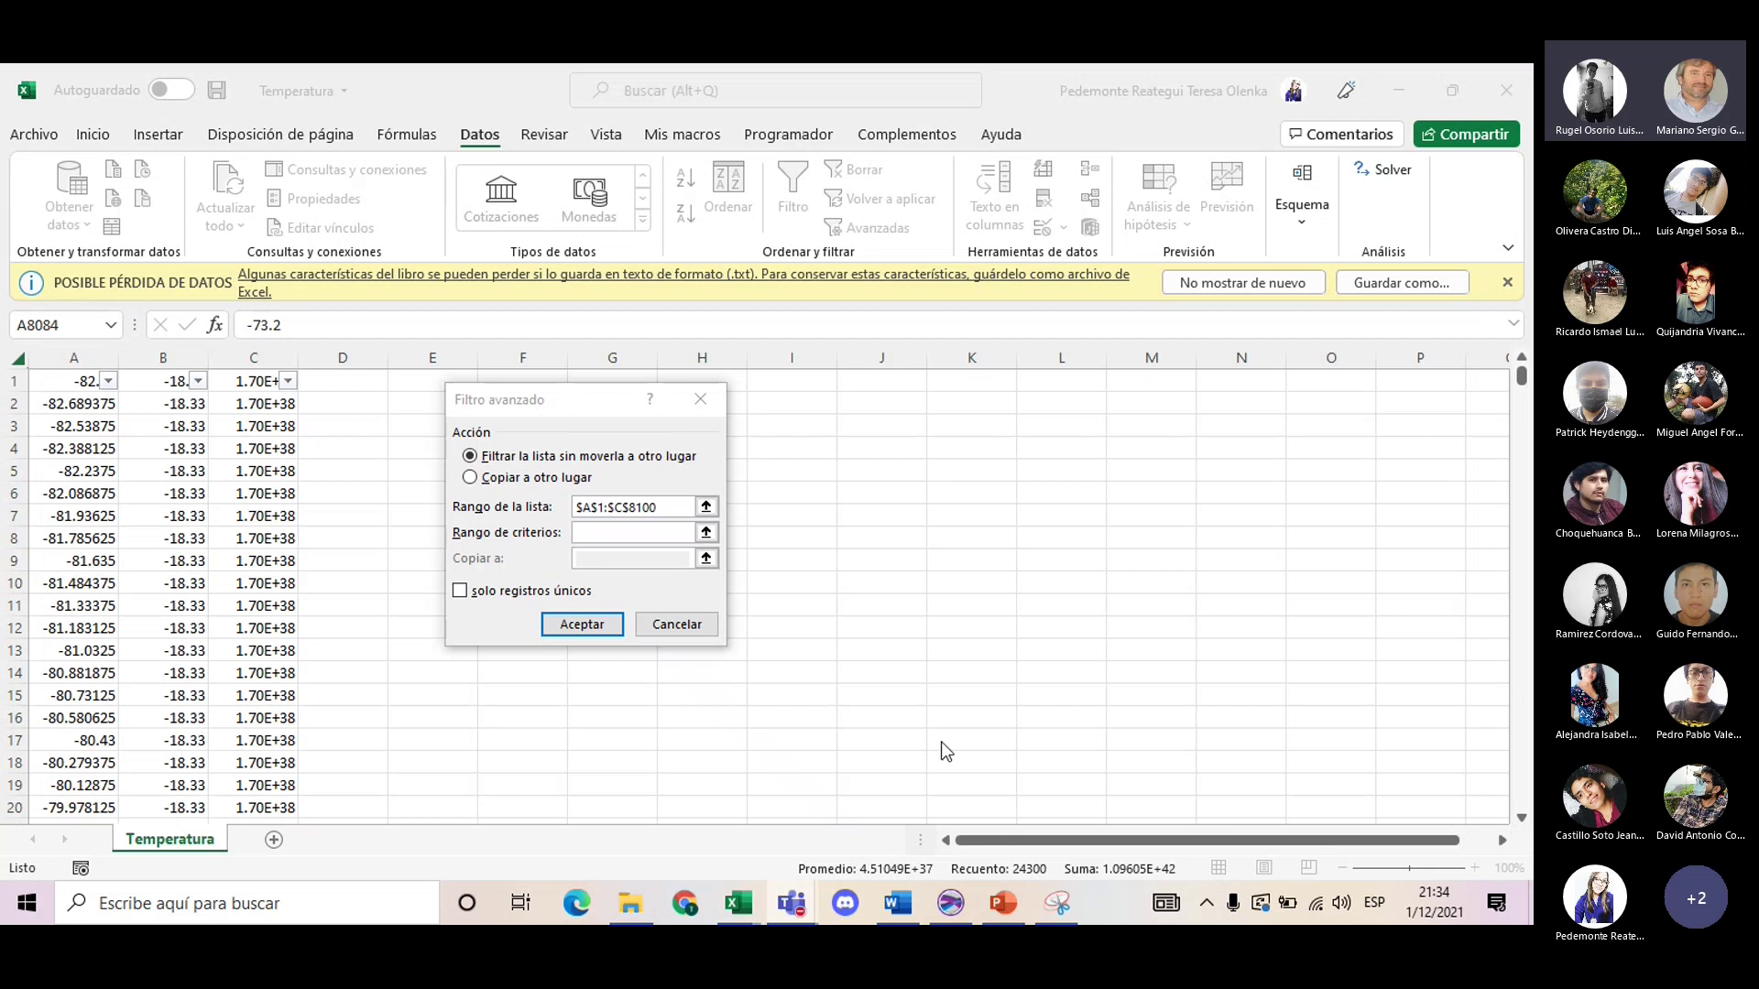
pyautogui.click(680, 632)
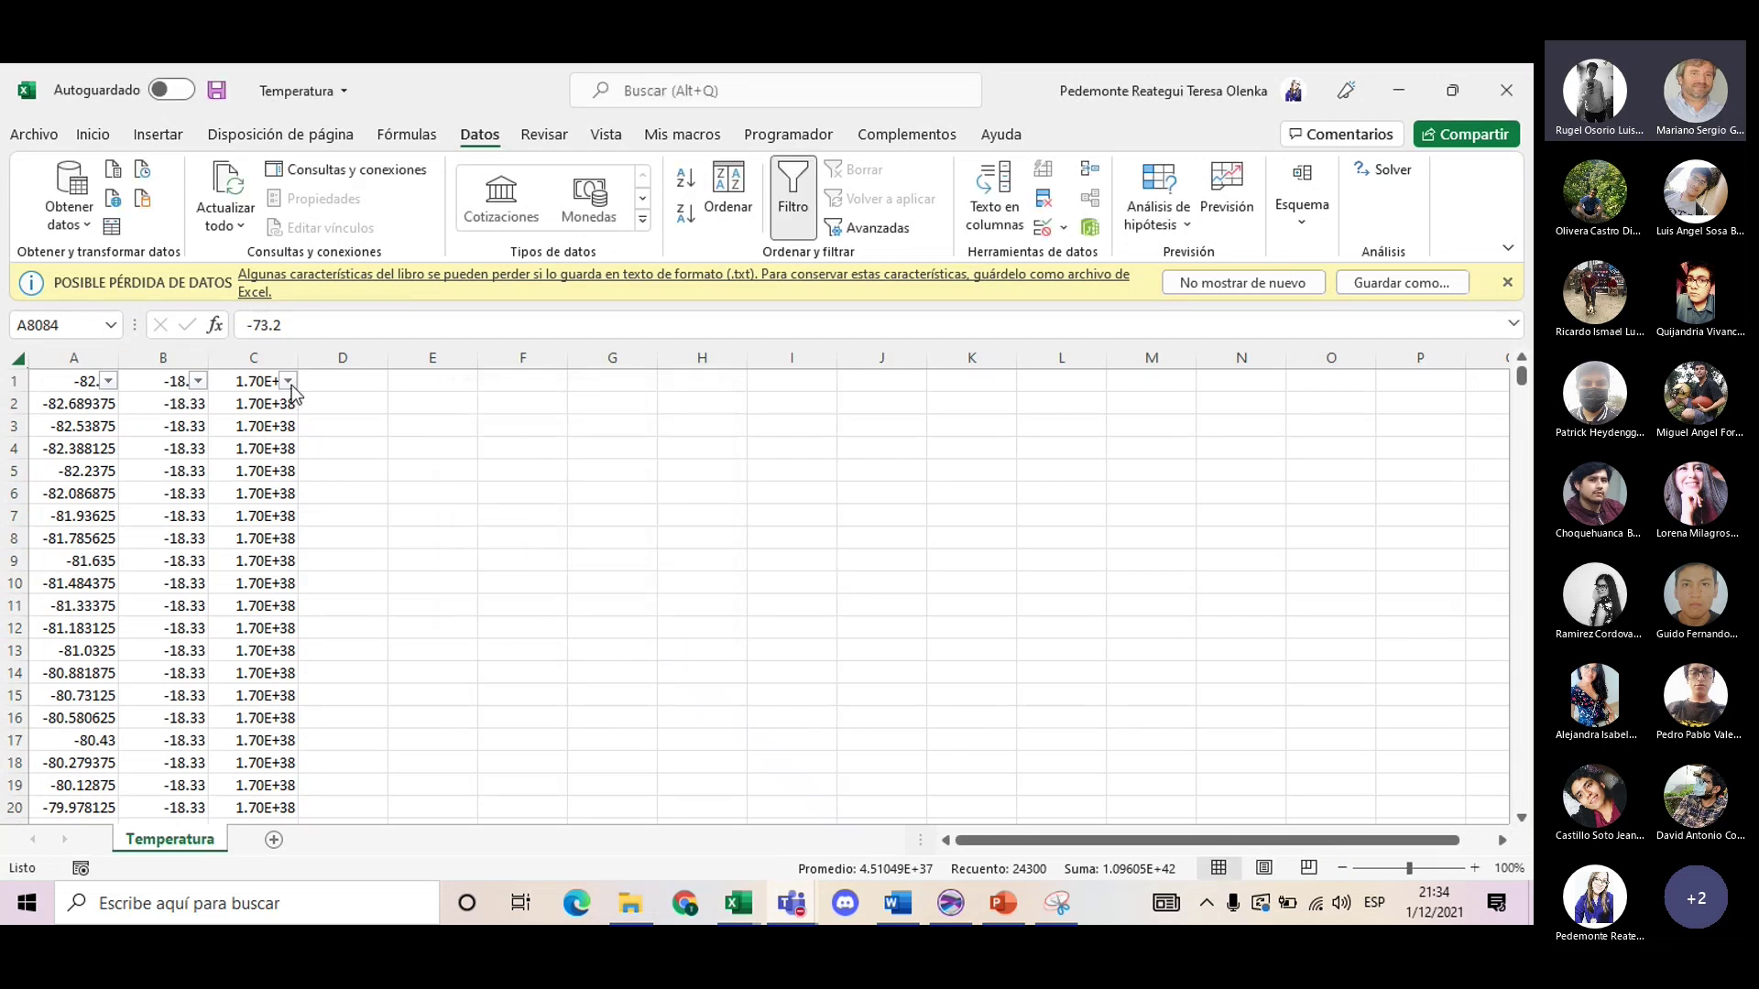
pyautogui.hotkey('ctrl', 'a')
pyautogui.hotkey('ctrl', 'a')
pyautogui.click(411, 452)
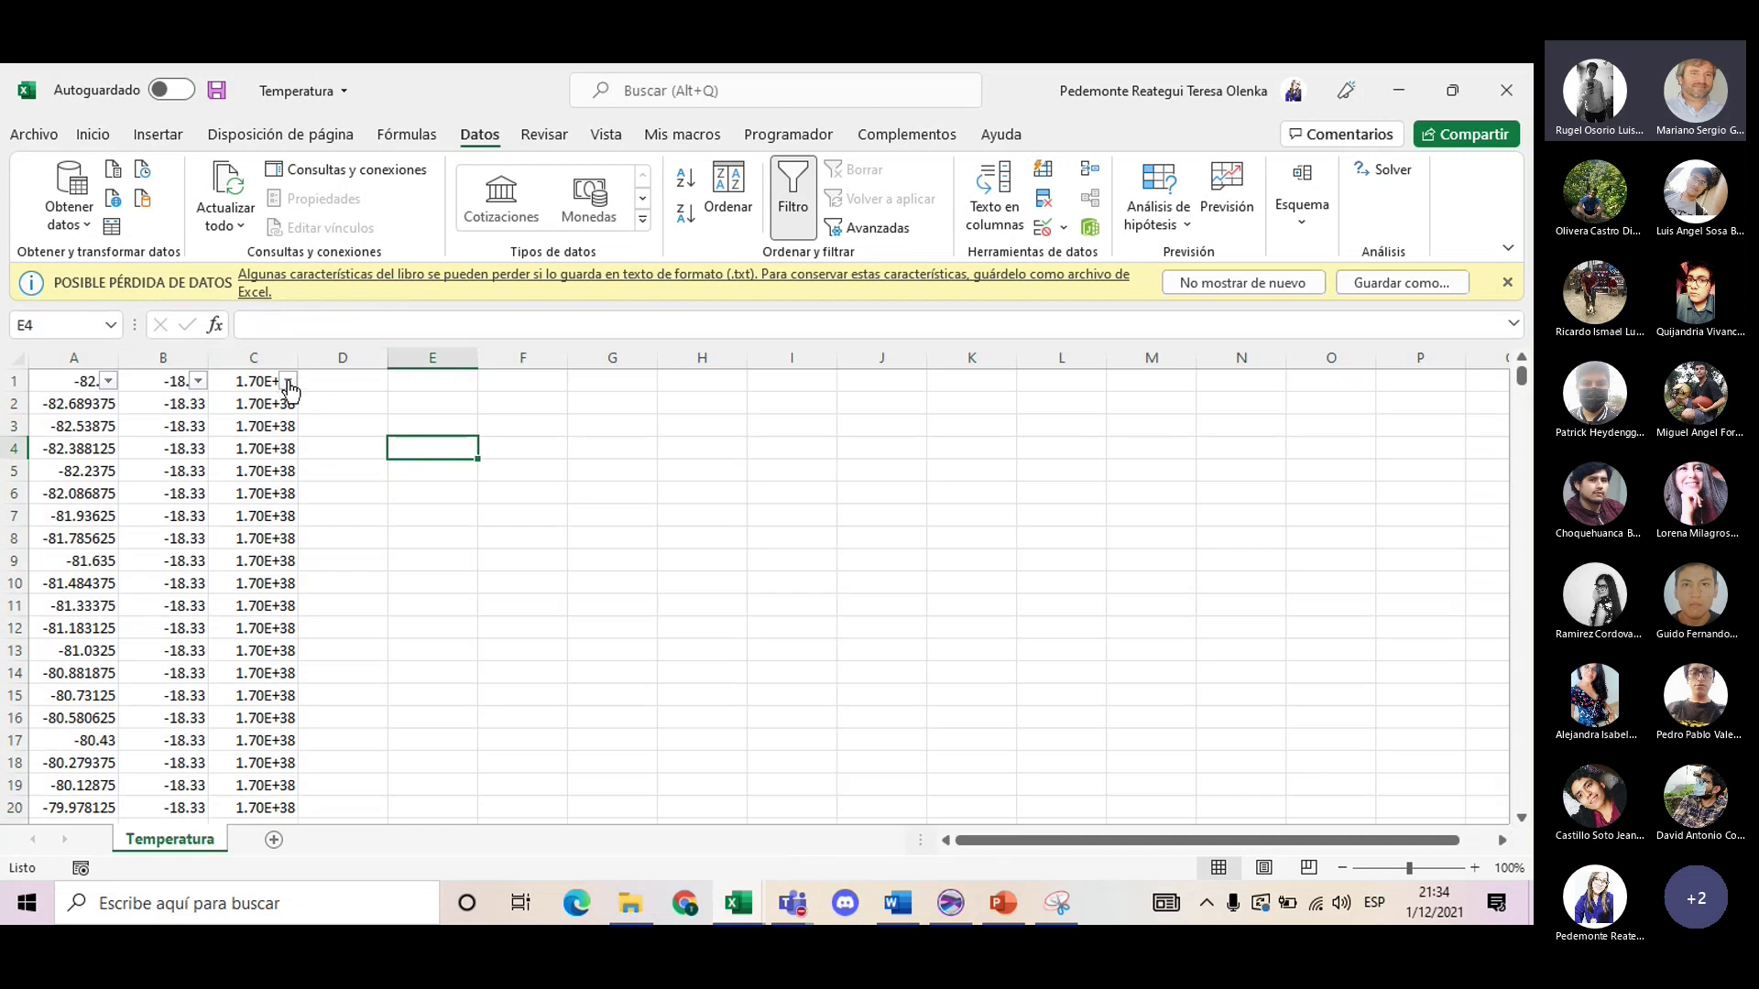
# - Filter column C to show only the rows with the value 1.70E+38
pyautogui.click(287, 381)
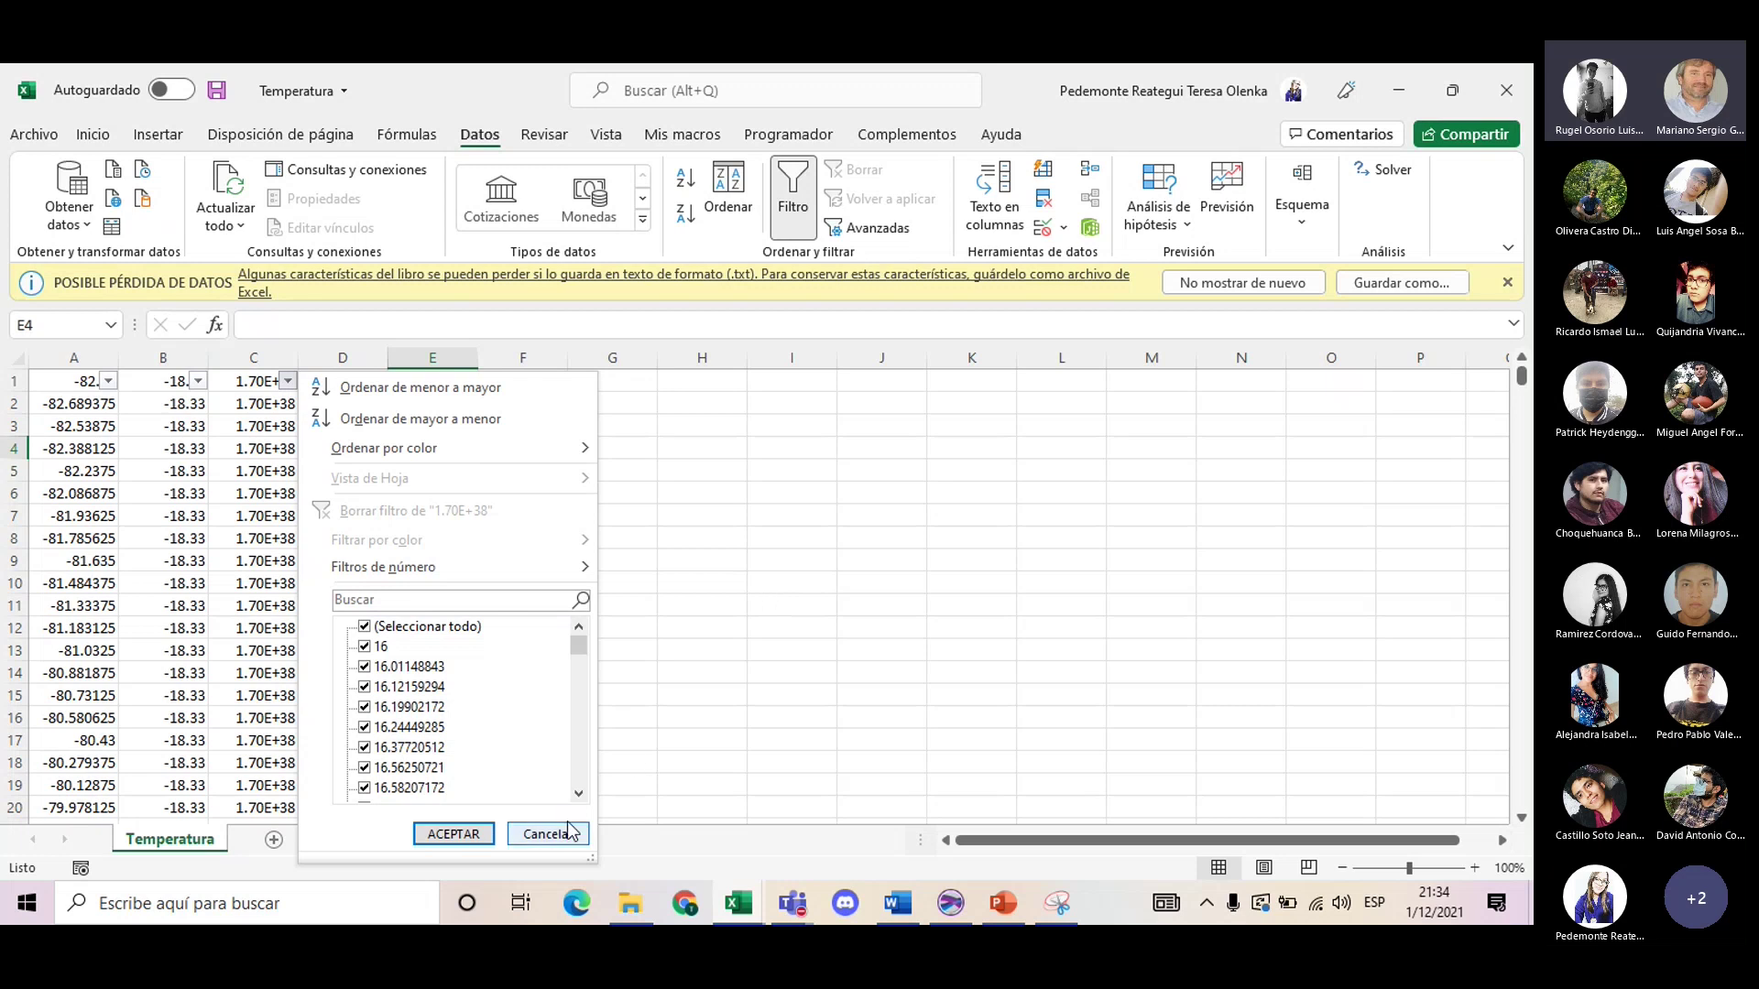
pyautogui.click(403, 626)
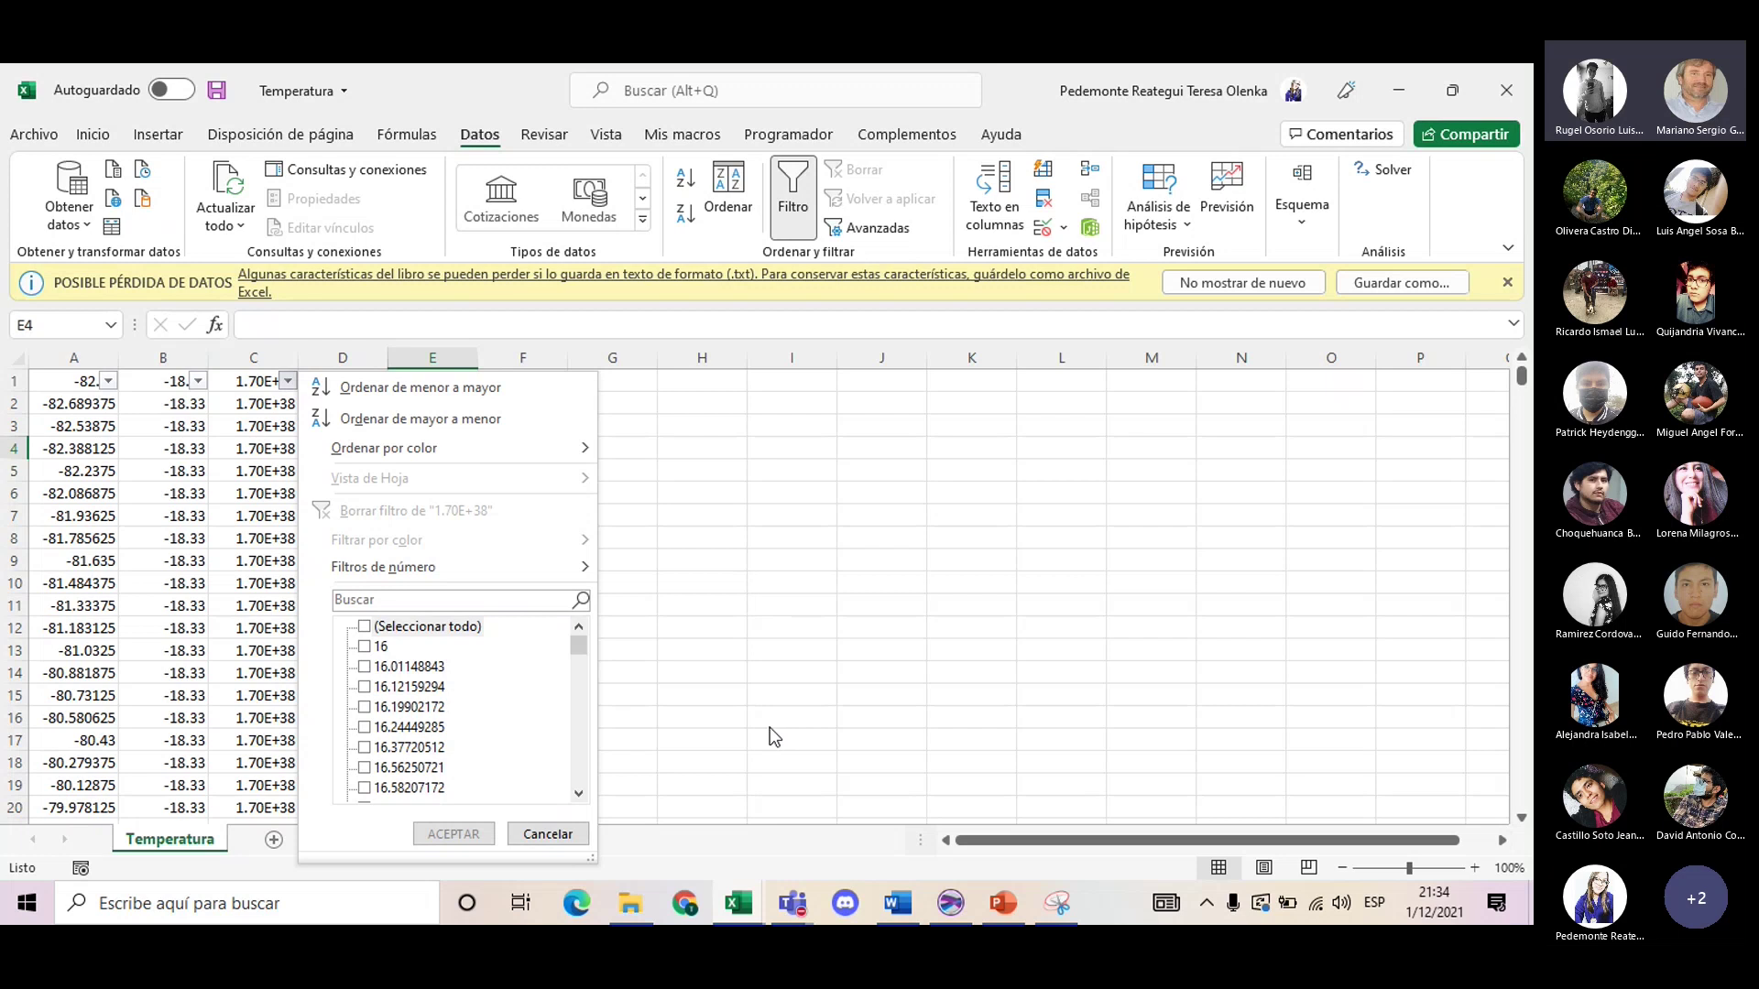
pyautogui.moveTo(580, 650); pyautogui.dragTo(581, 829)
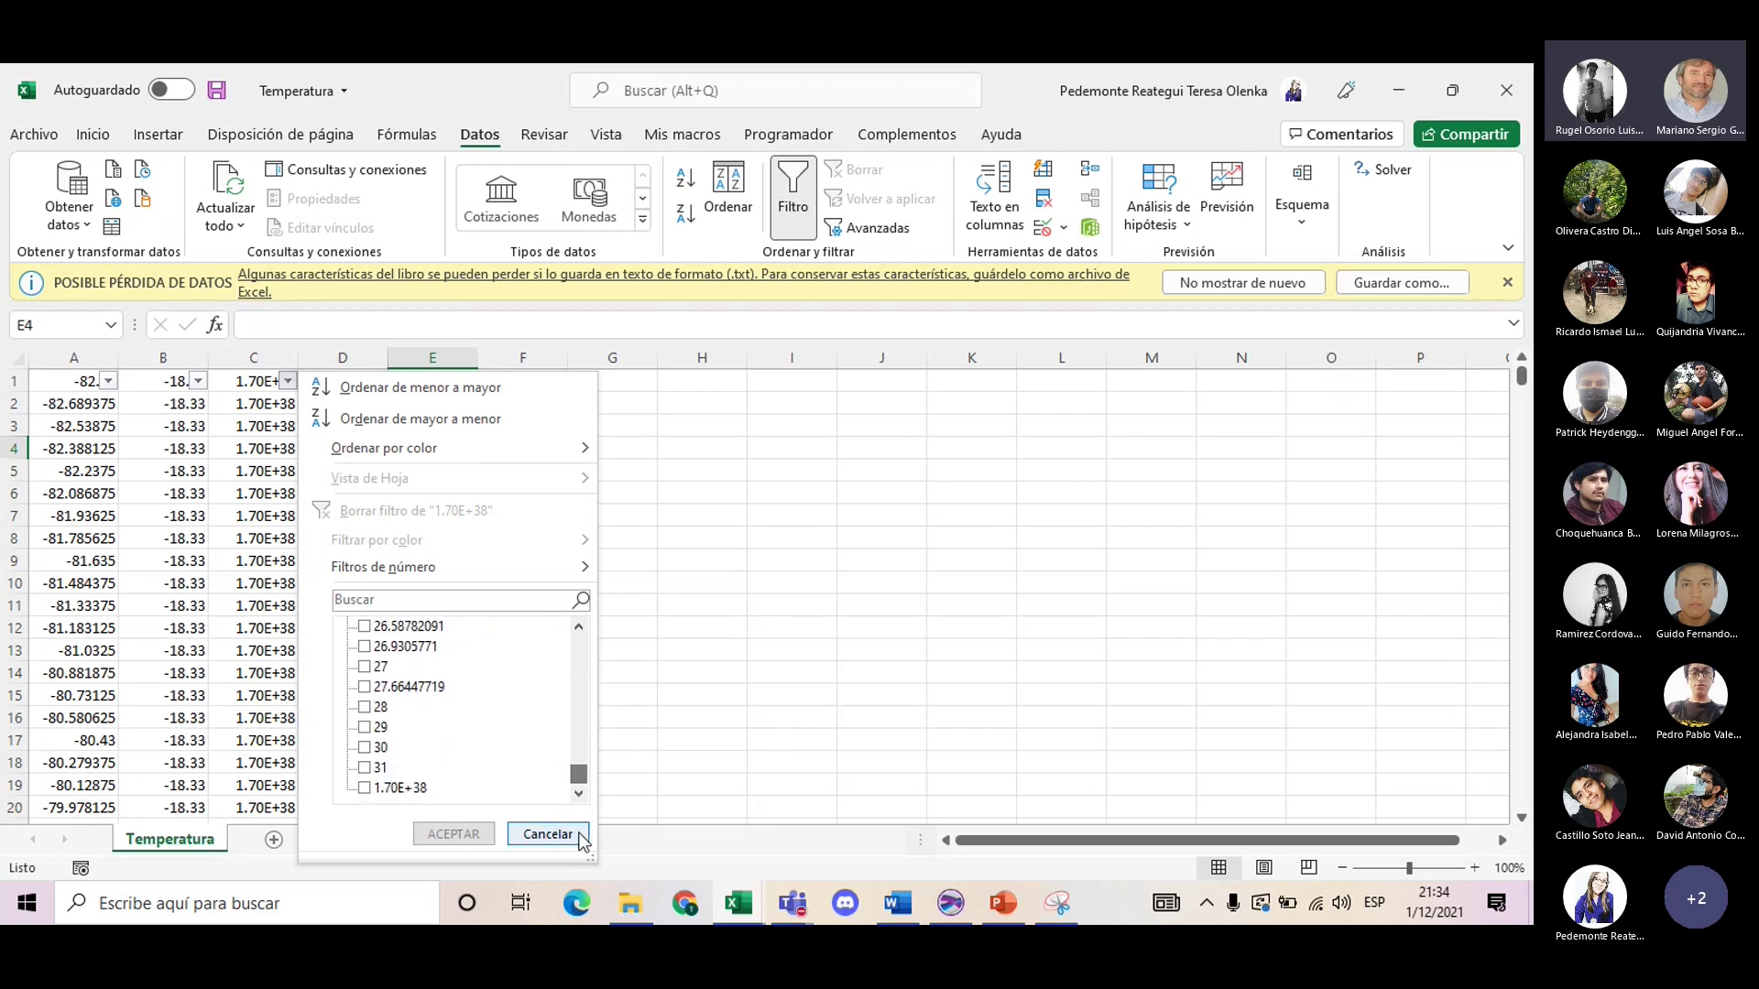
pyautogui.click(400, 790)
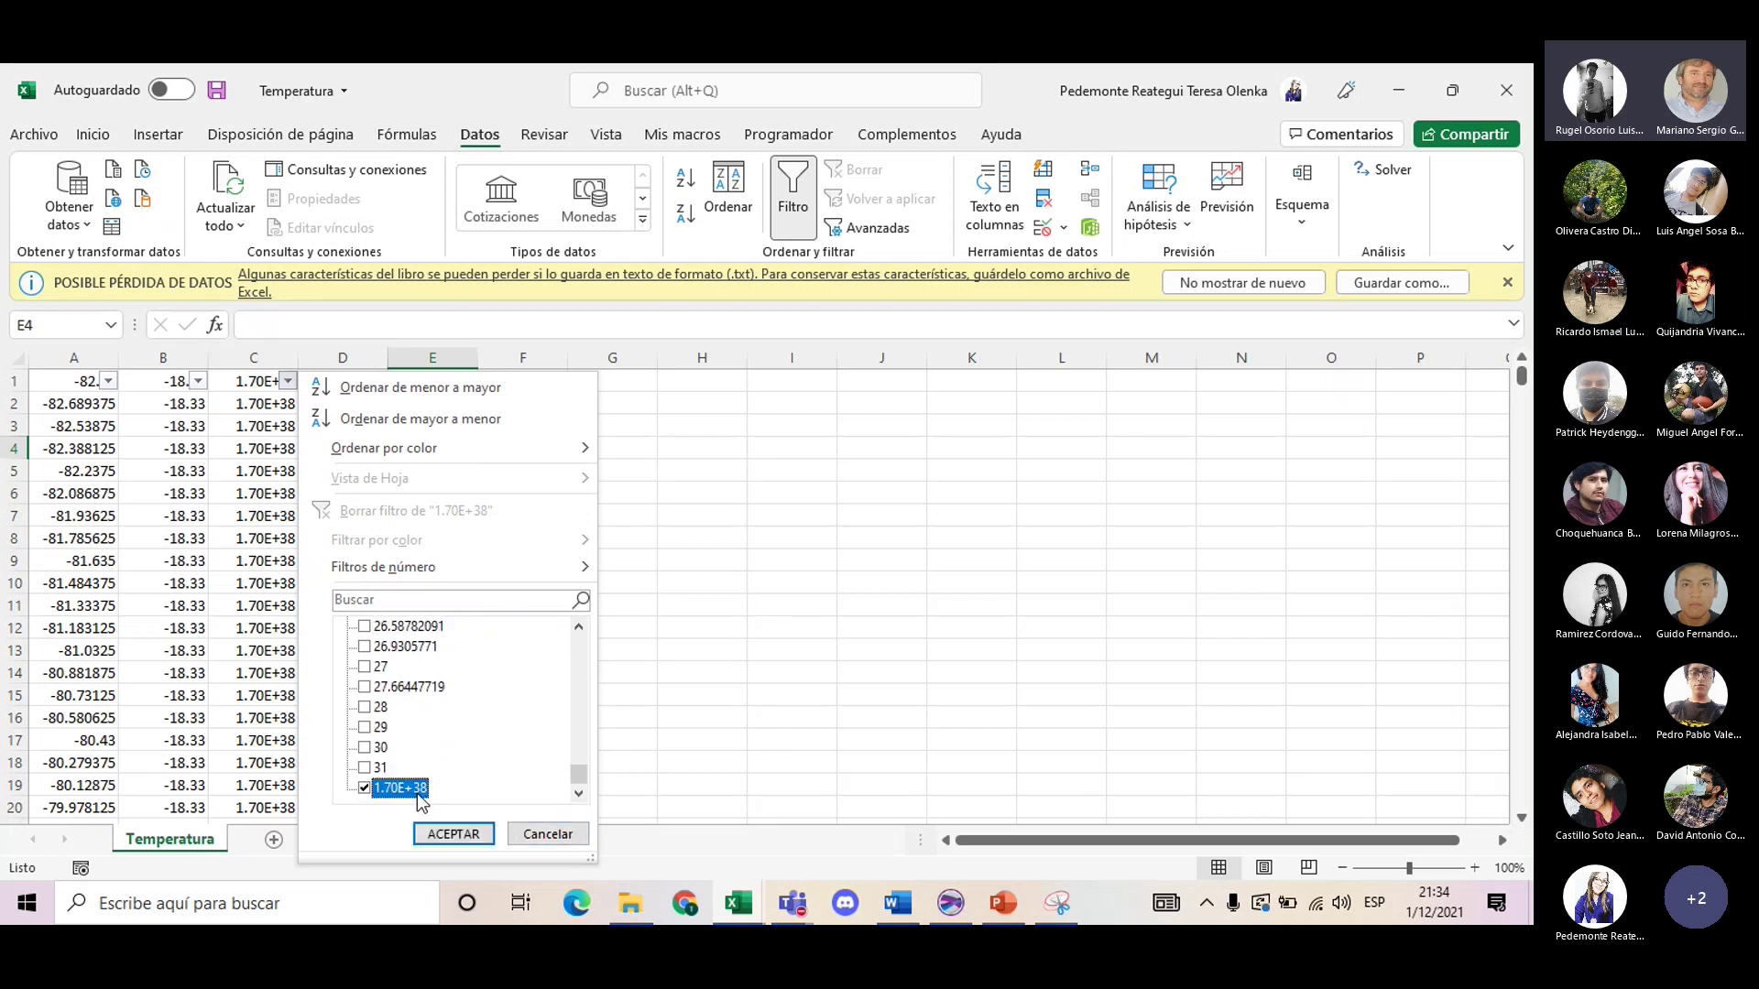
pyautogui.click(463, 835)
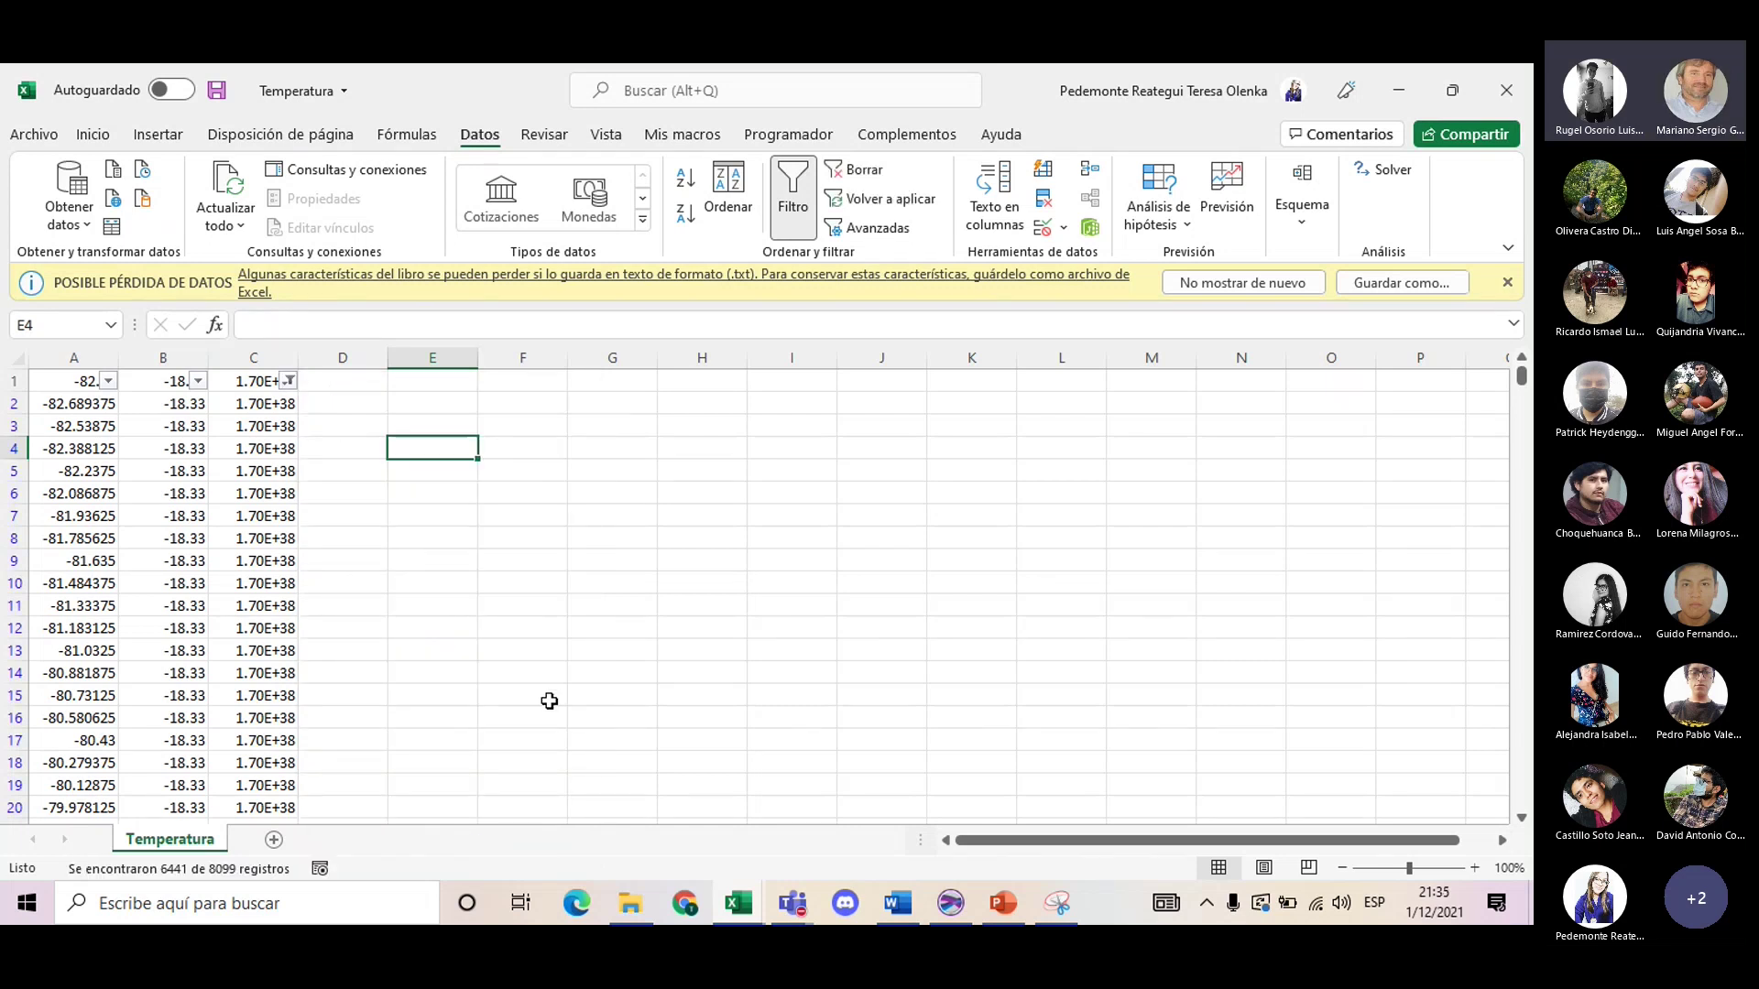
# - Examine the filtered rows in columns A, B and C for the 1.70E+38 entries
pyautogui.scroll(-4, 550, 701)
pyautogui.scroll(4, 550, 701)
pyautogui.click(82, 376)
pyautogui.moveTo(82, 377); pyautogui.dragTo(381, 765)
pyautogui.click(511, 726)
pyautogui.scroll(-5, 513, 728)
pyautogui.scroll(10, 541, 729)
pyautogui.scroll(1, 546, 728)
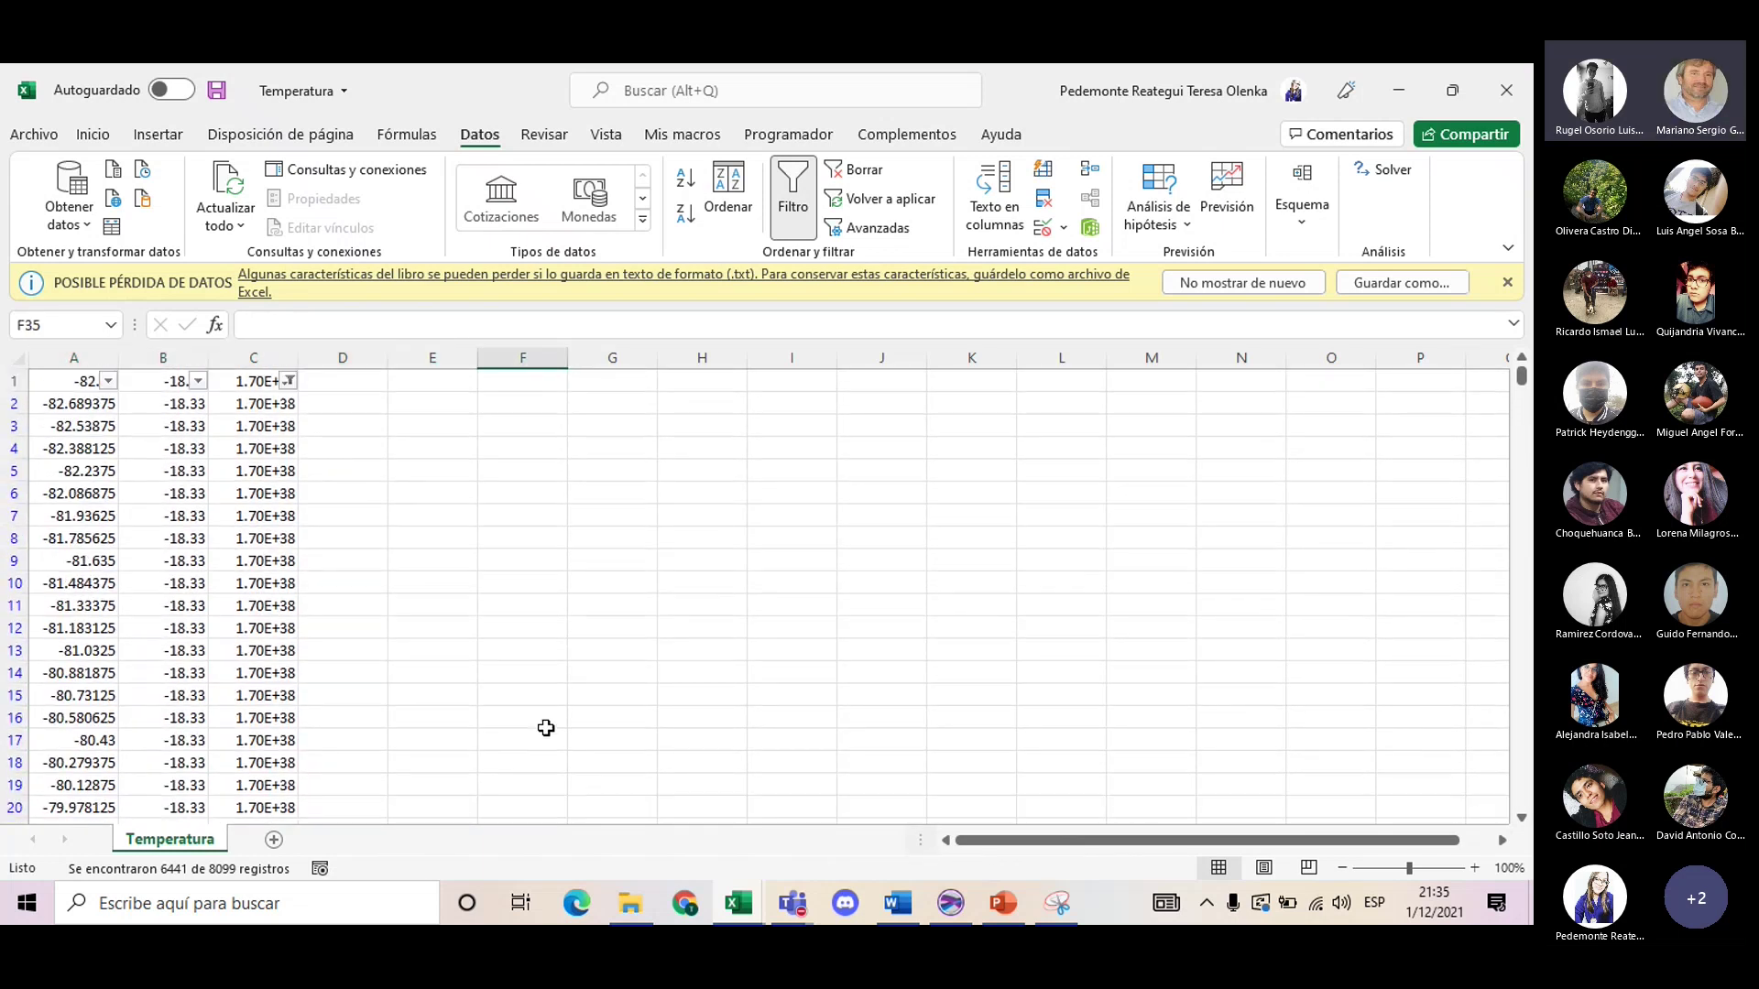
# - Clear all filtered values in column C from C1 to the last row and check the emptied column
pyautogui.click(272, 380)
pyautogui.hotkey('ctrl', 'shift', 'Down')
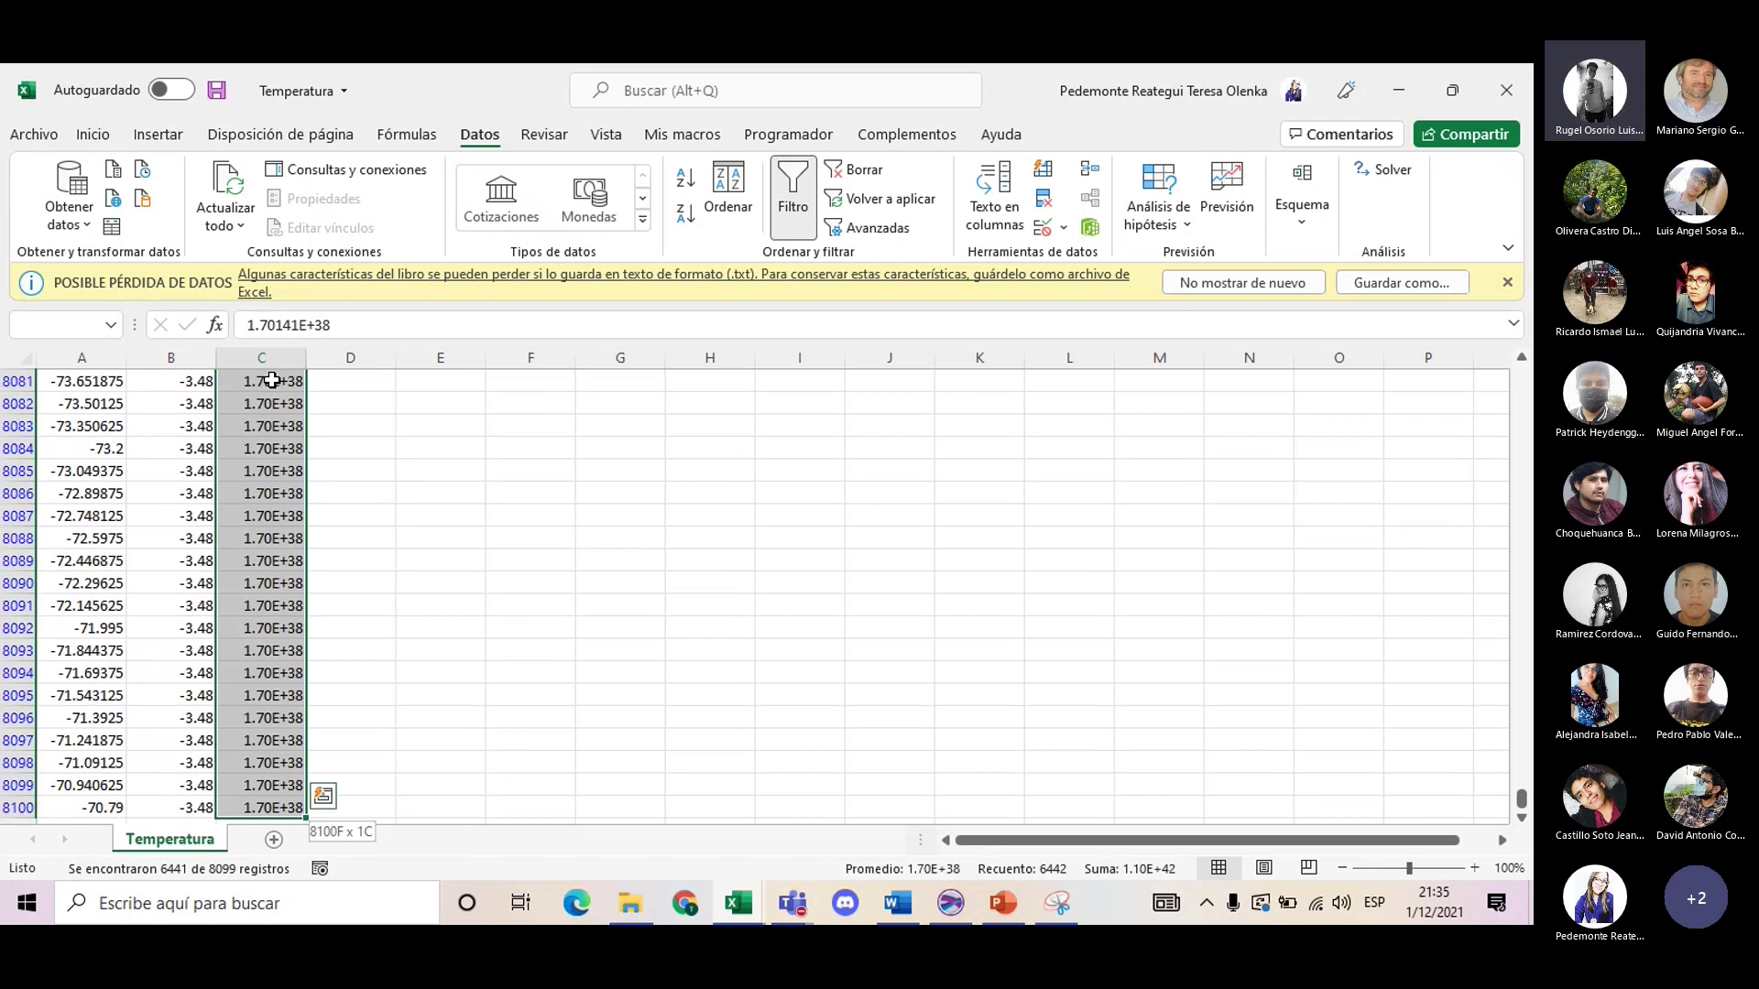
pyautogui.press('Delete')
pyautogui.hotkey('ctrl', 'BackSpace')
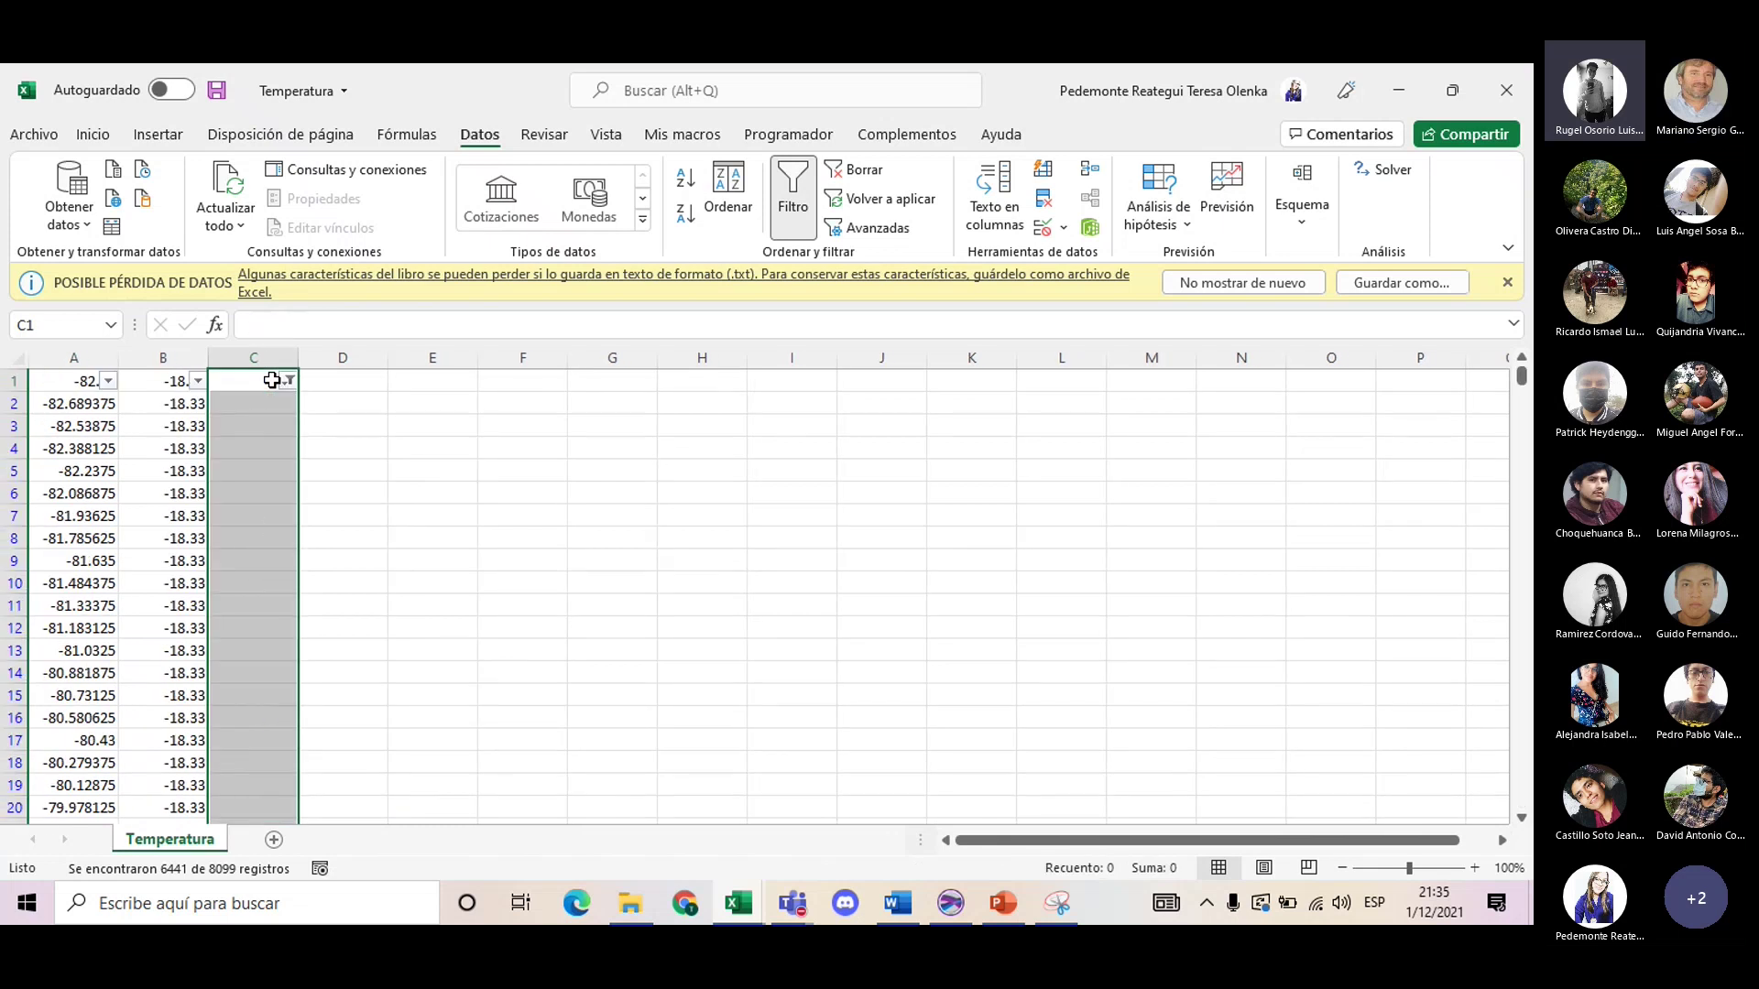
pyautogui.click(468, 516)
pyautogui.scroll(-3, 511, 535)
pyautogui.scroll(-6, 510, 536)
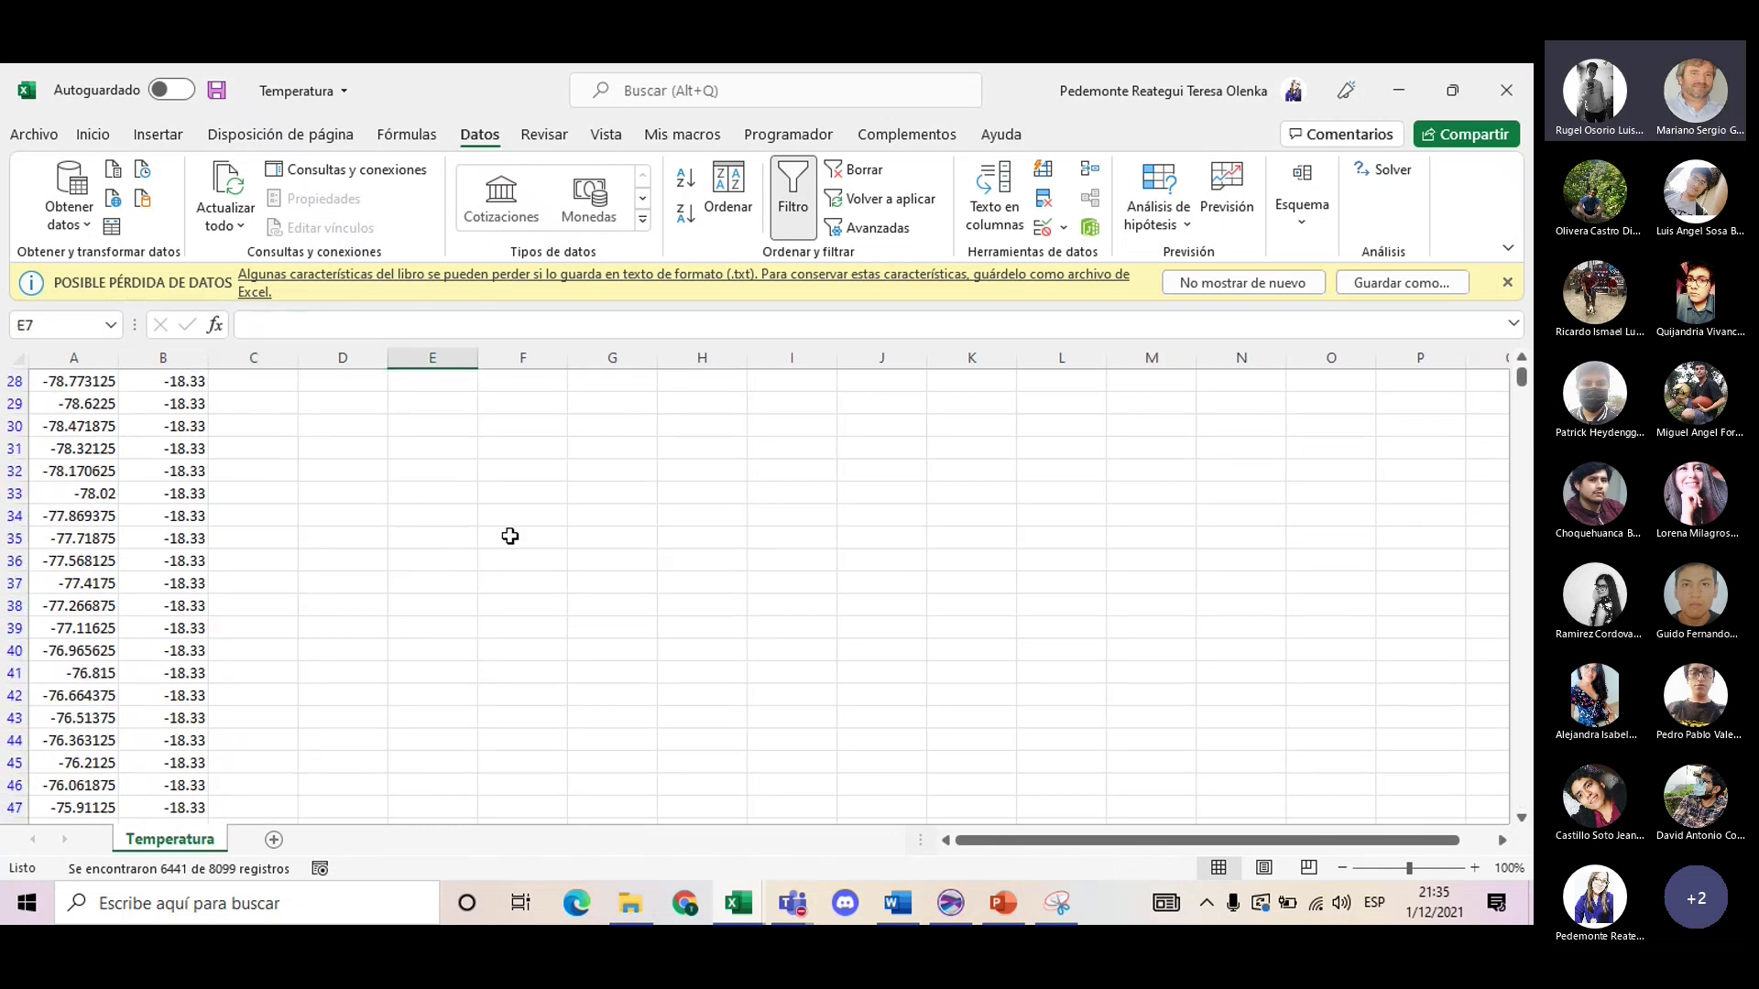
pyautogui.scroll(-12, 510, 536)
pyautogui.scroll(18, 510, 536)
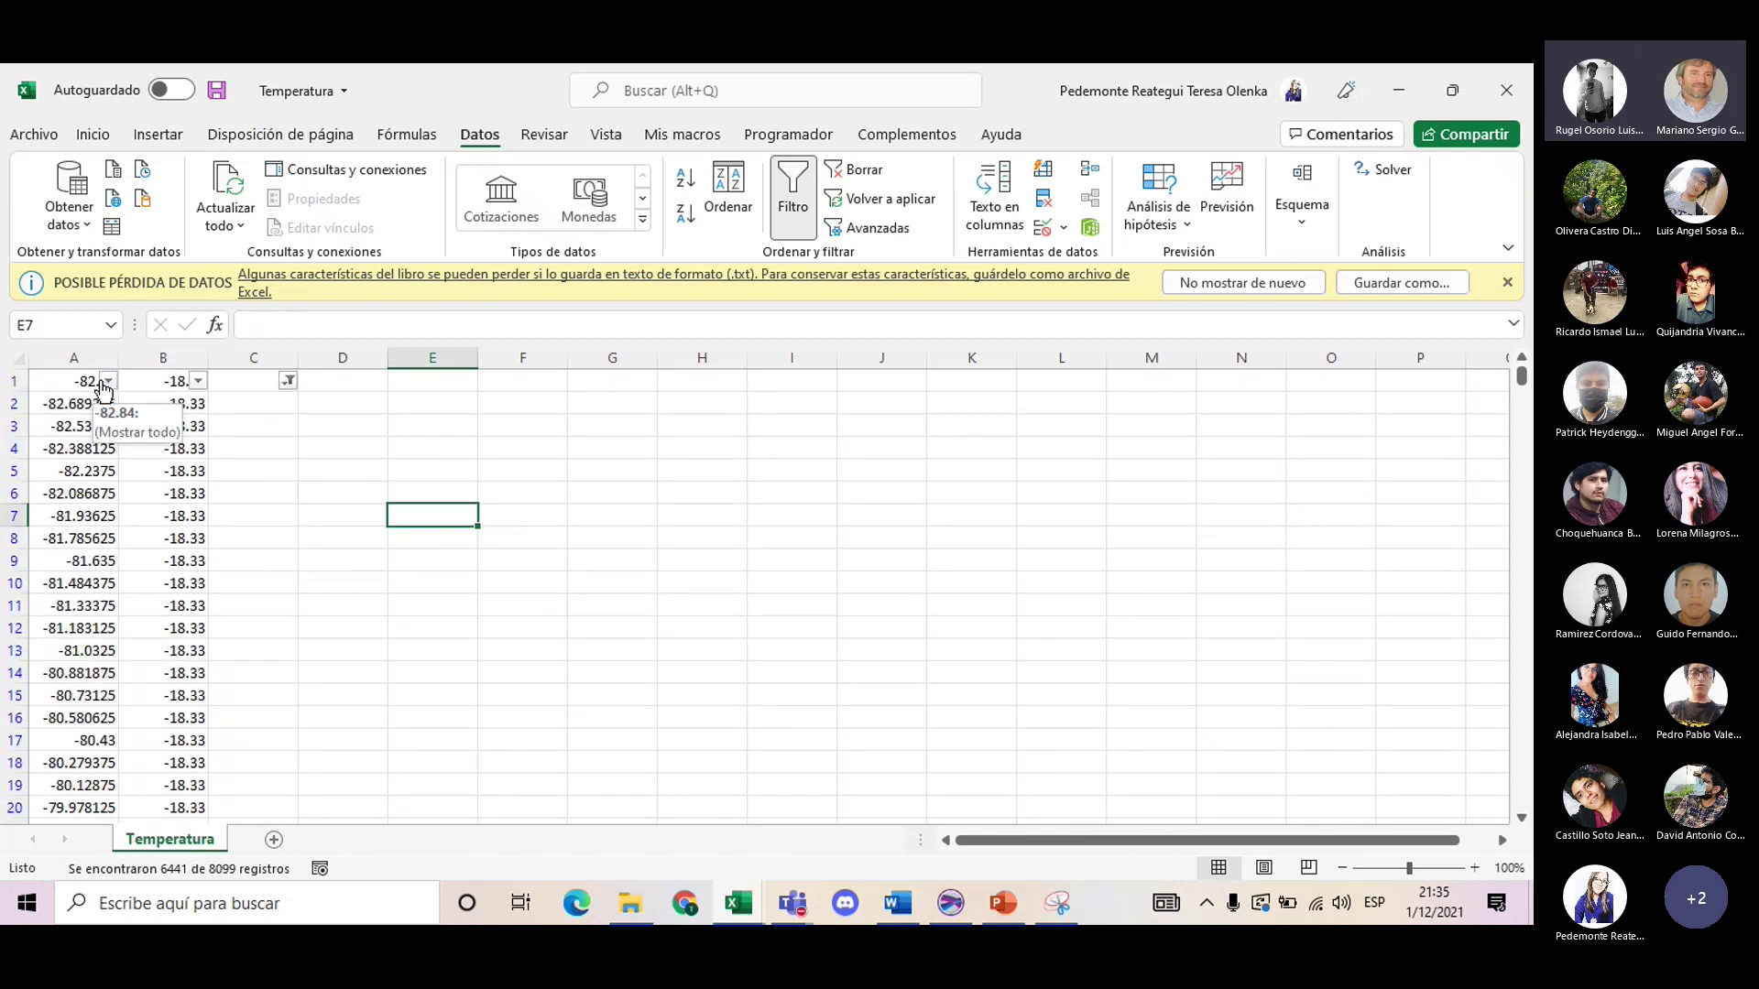
# - Clear the filtered coordinates in columns A and B from row 1 to the last row
pyautogui.moveTo(59, 380); pyautogui.dragTo(200, 380)
pyautogui.hotkey('ctrl', 'shift', 'Down')
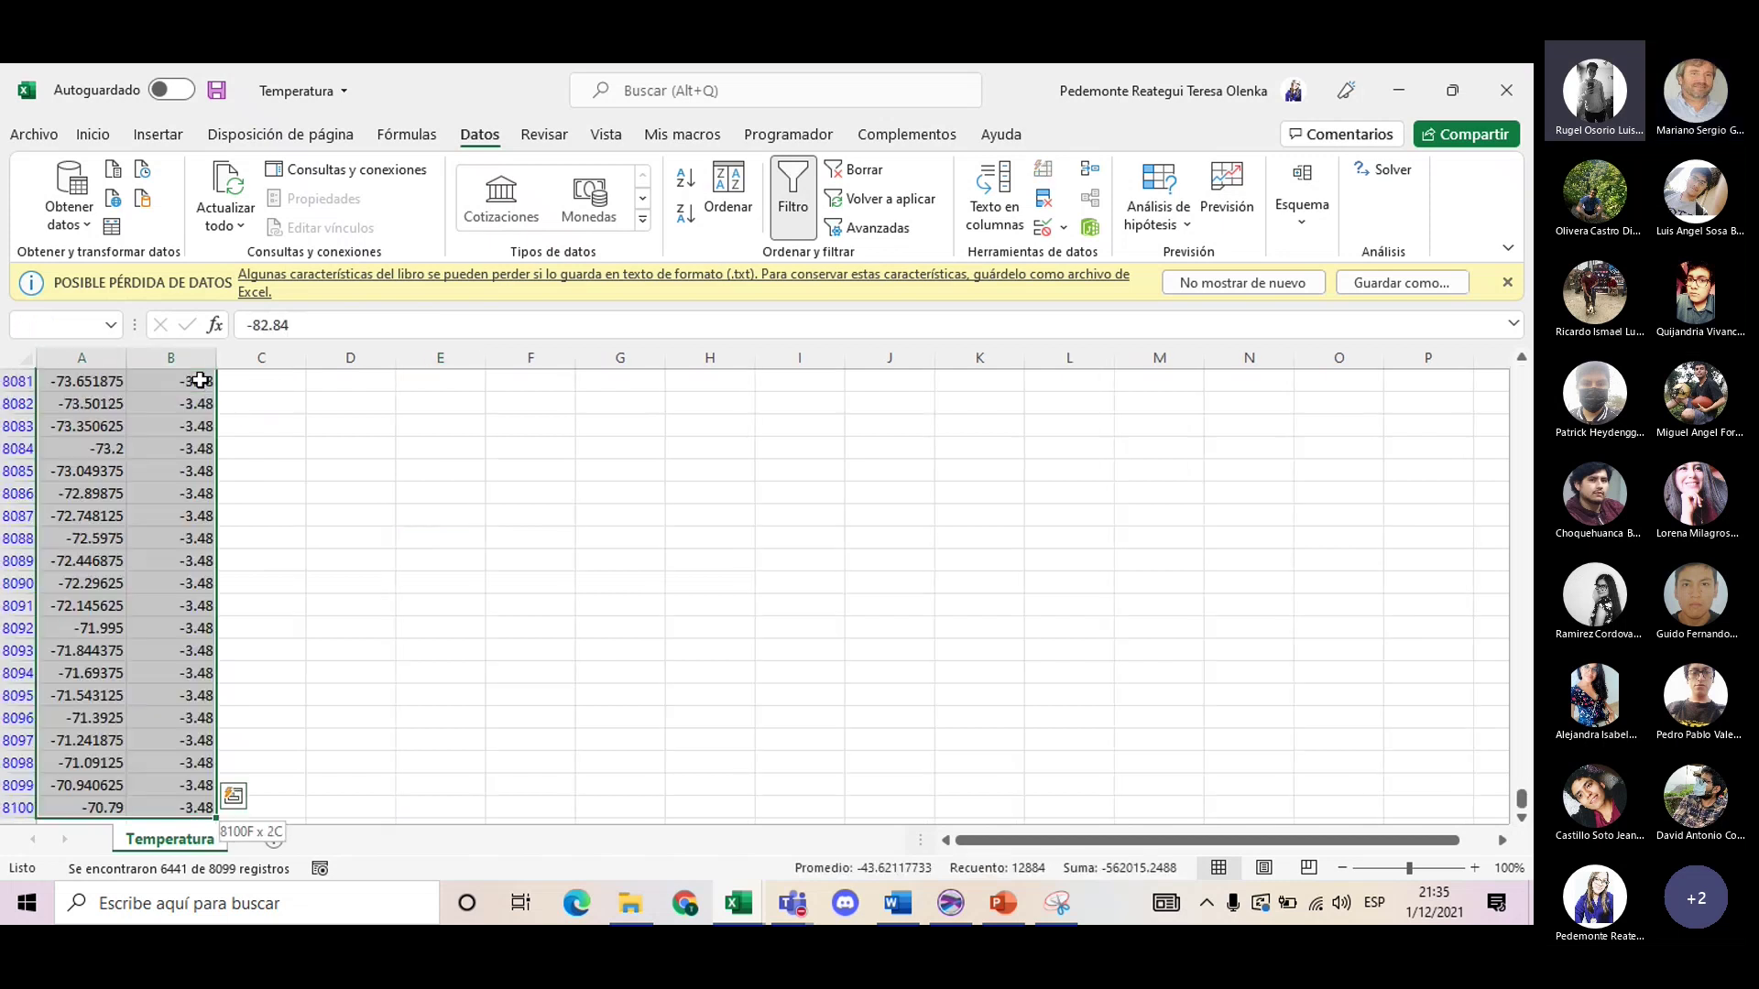
pyautogui.press('Delete')
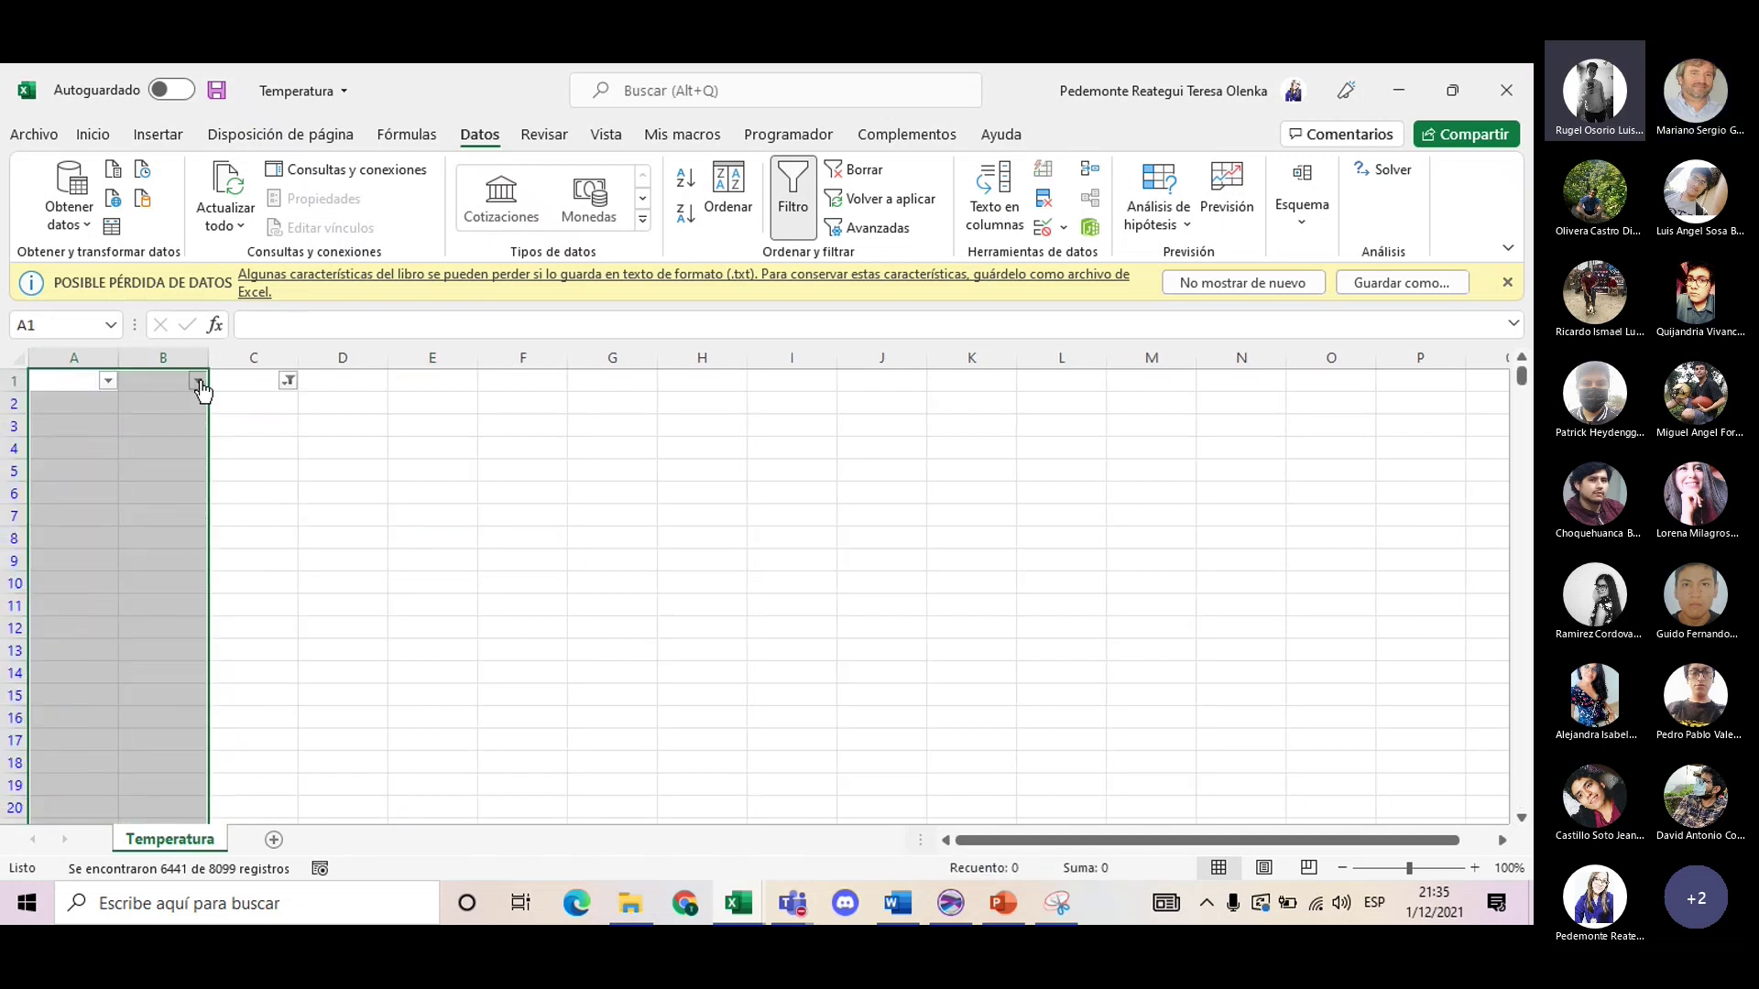
pyautogui.click(321, 464)
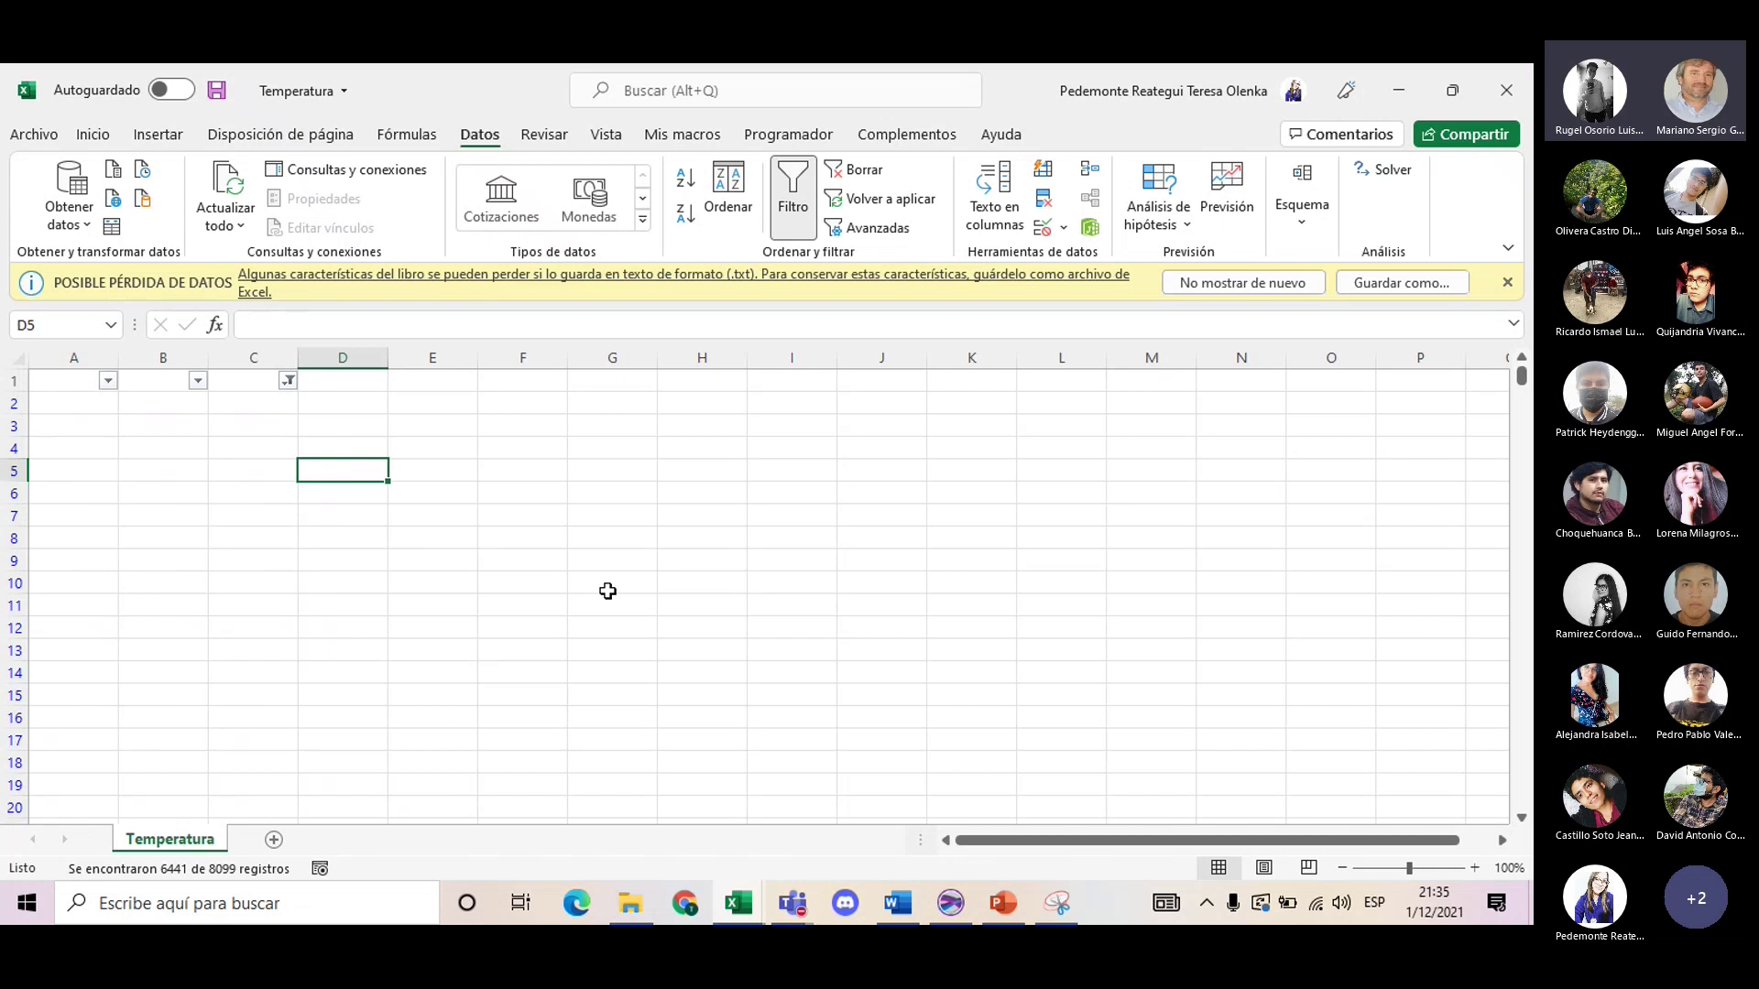
# - Reset the column C filter to include all values
pyautogui.click(288, 380)
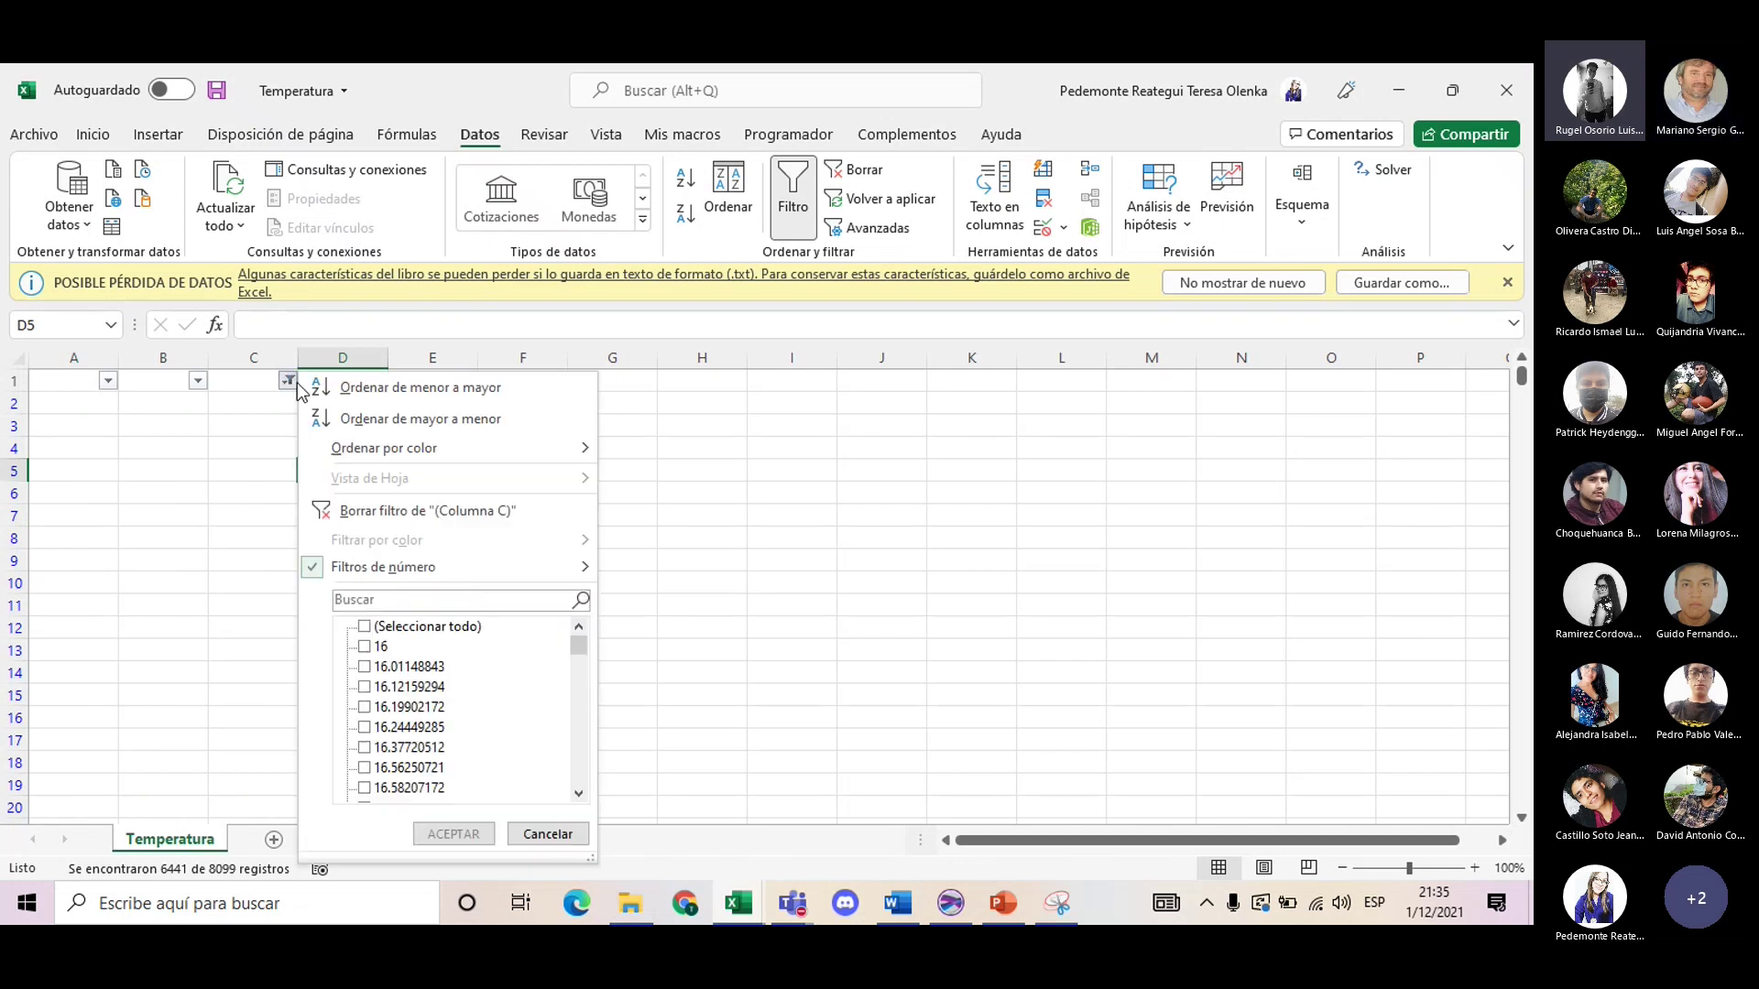
pyautogui.scroll(-10, 525, 747)
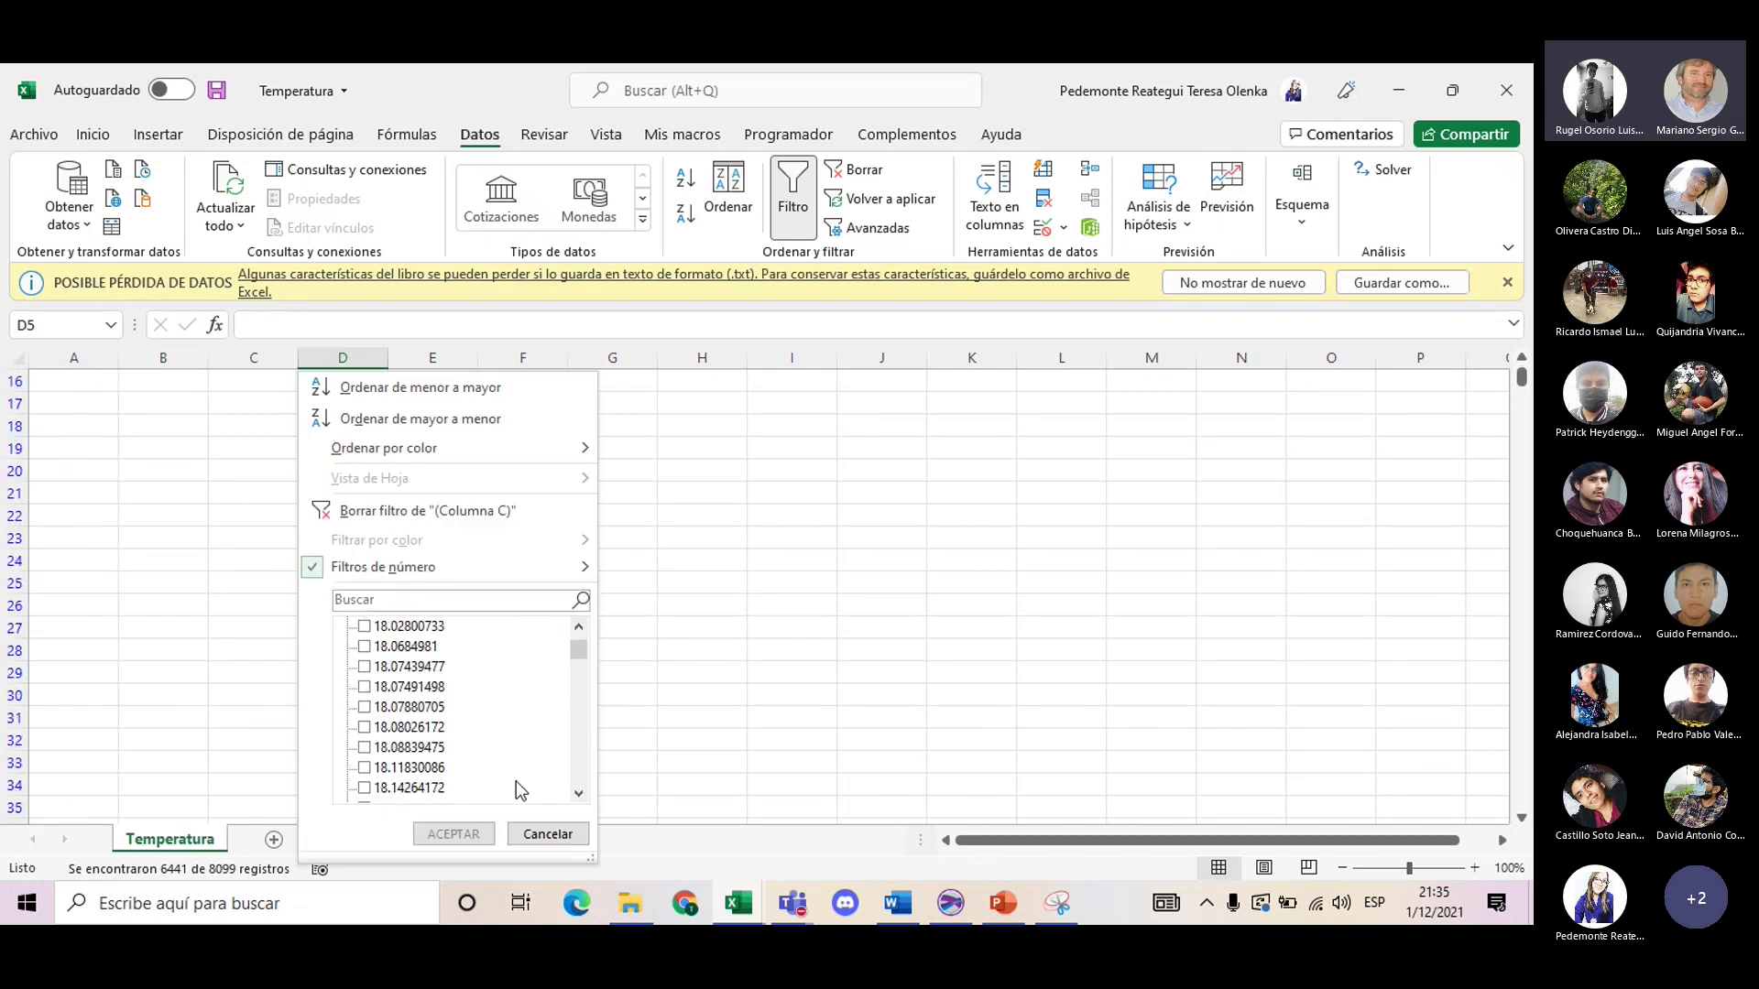
pyautogui.moveTo(579, 658)
pyautogui.mouseDown()
pyautogui.moveTo(586, 801)
pyautogui.moveTo(562, 630)
pyautogui.mouseUp()
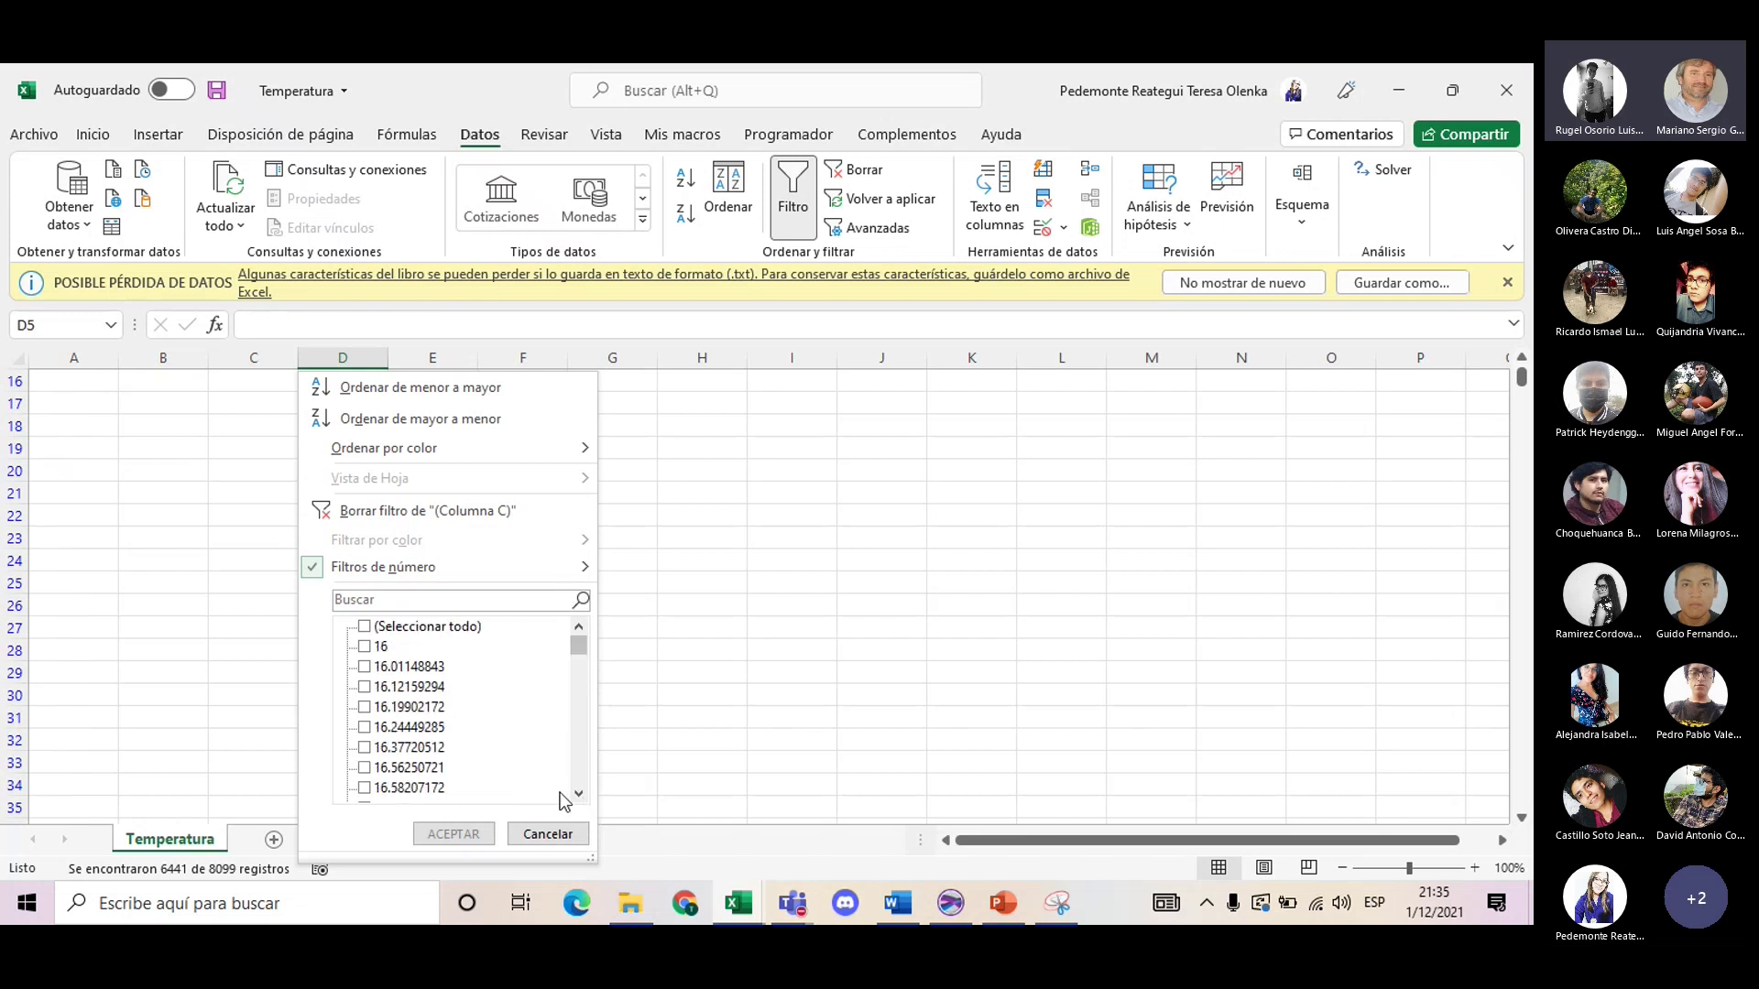
pyautogui.click(386, 628)
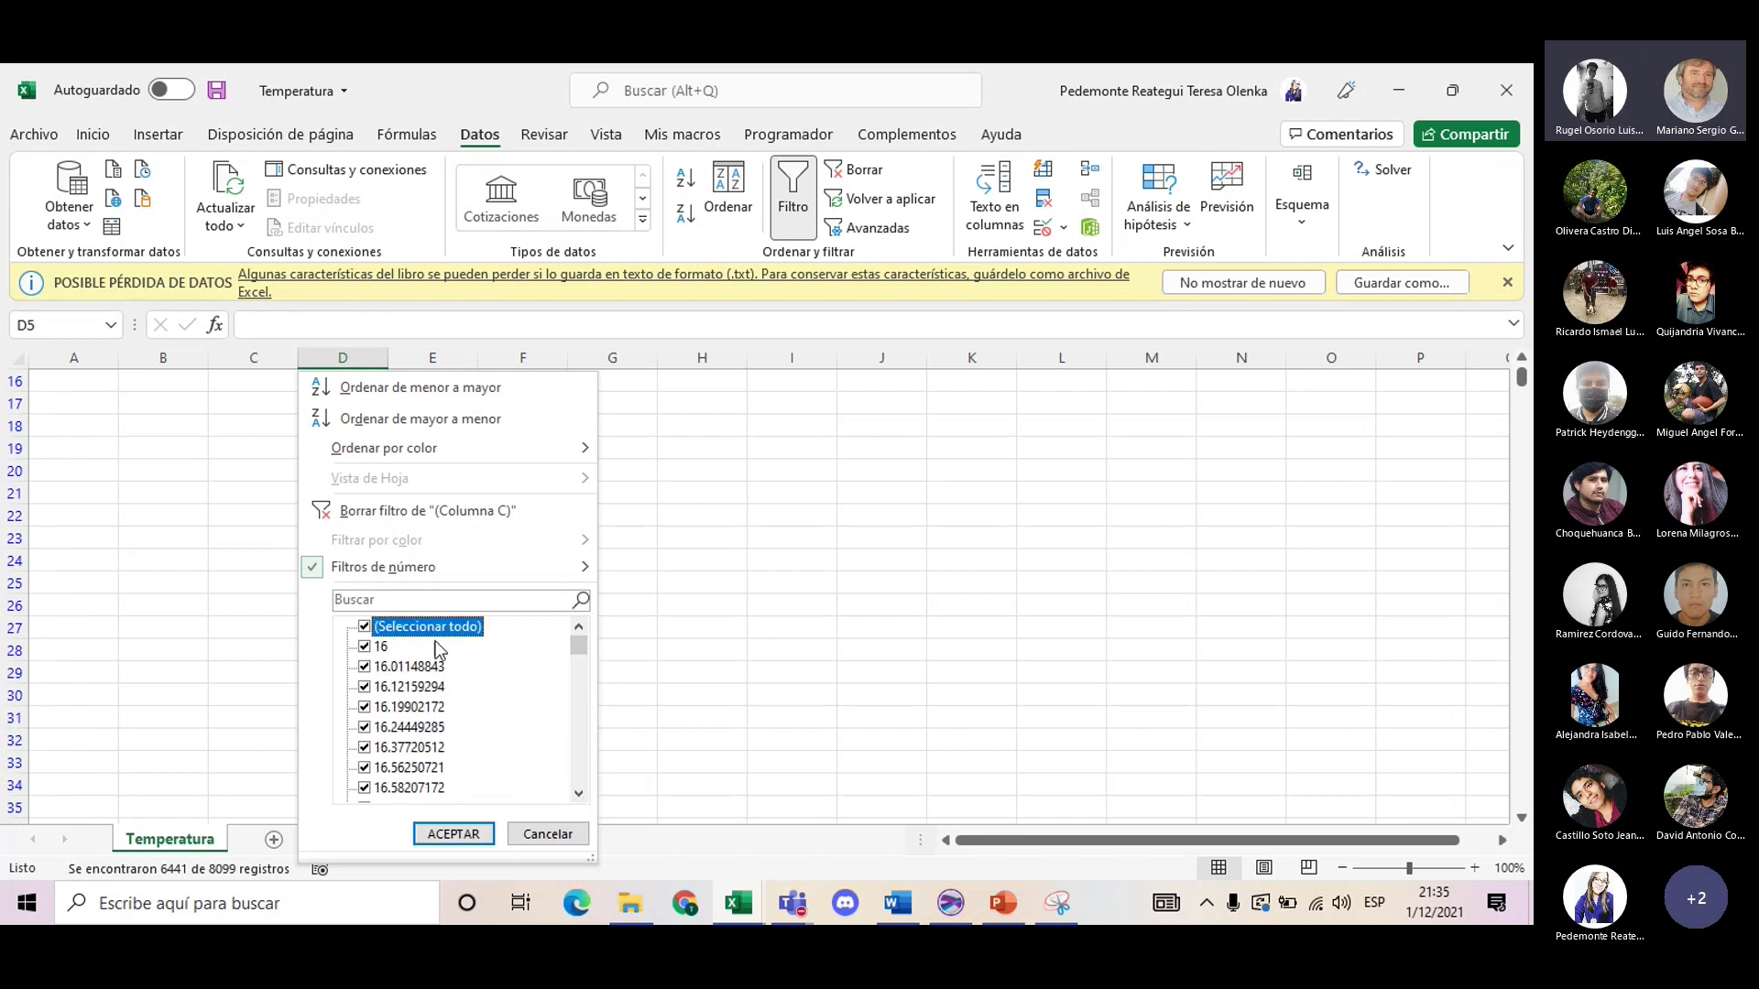
pyautogui.click(452, 833)
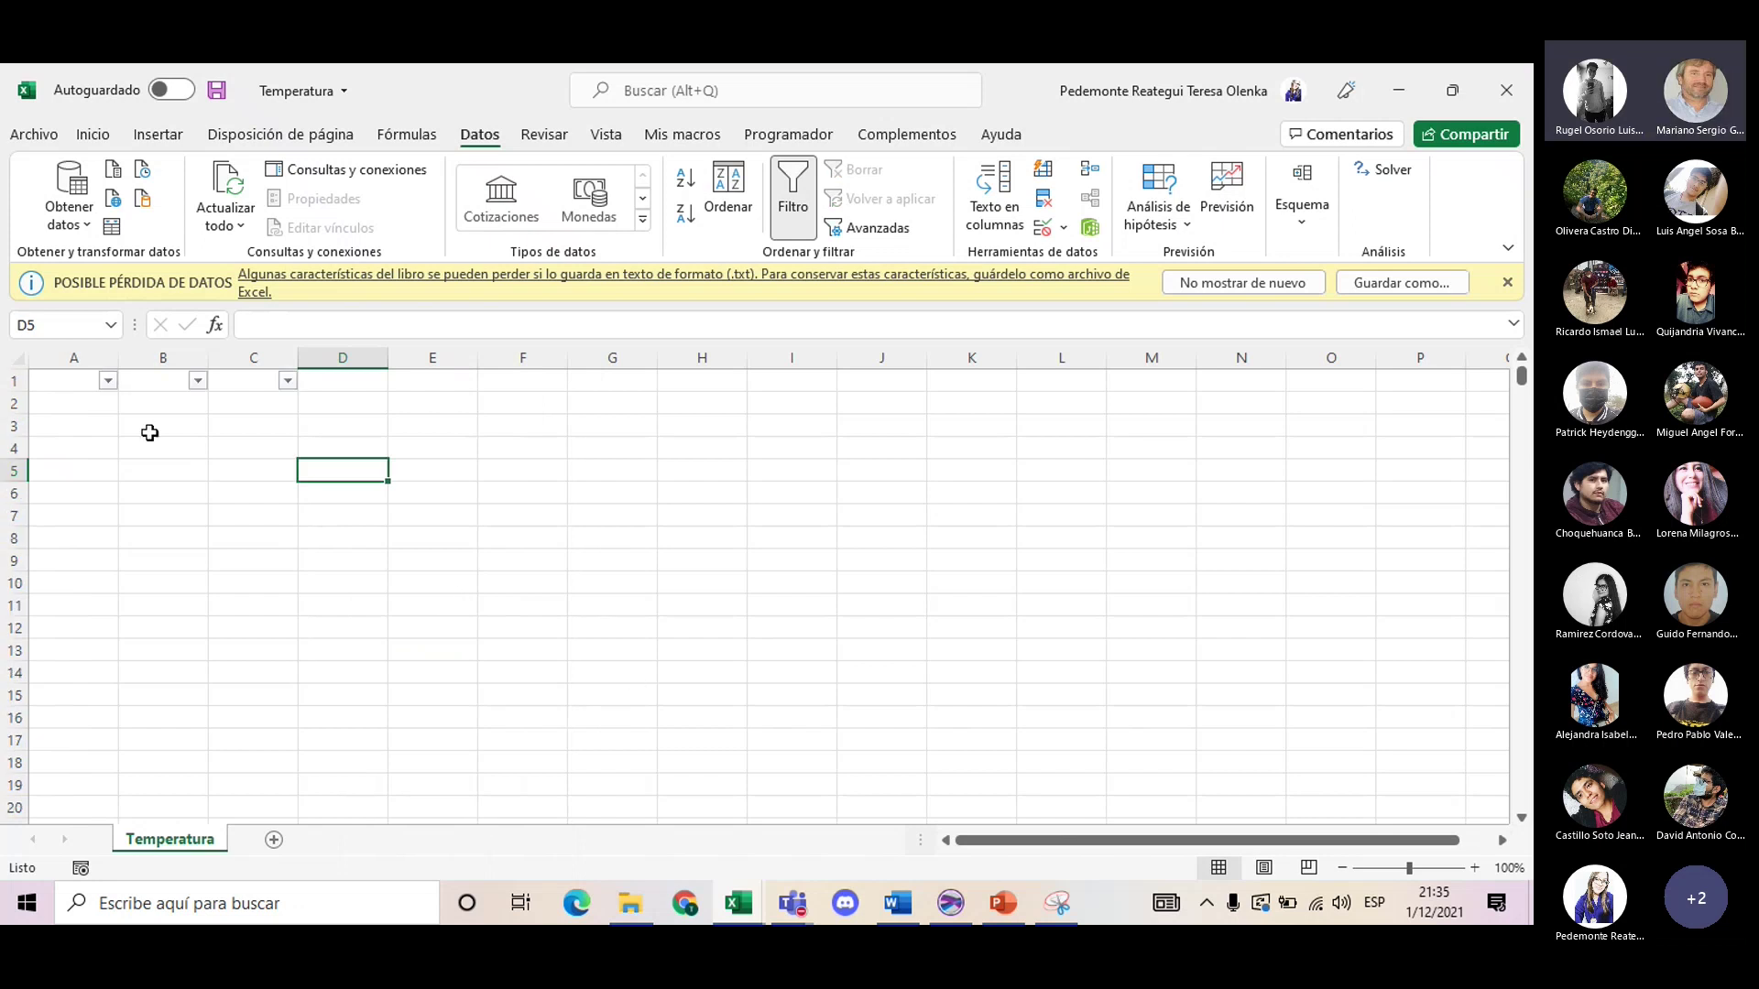
# - Check the column C filter list and undo the filter reset and the deletions in columns A to C
pyautogui.click(286, 382)
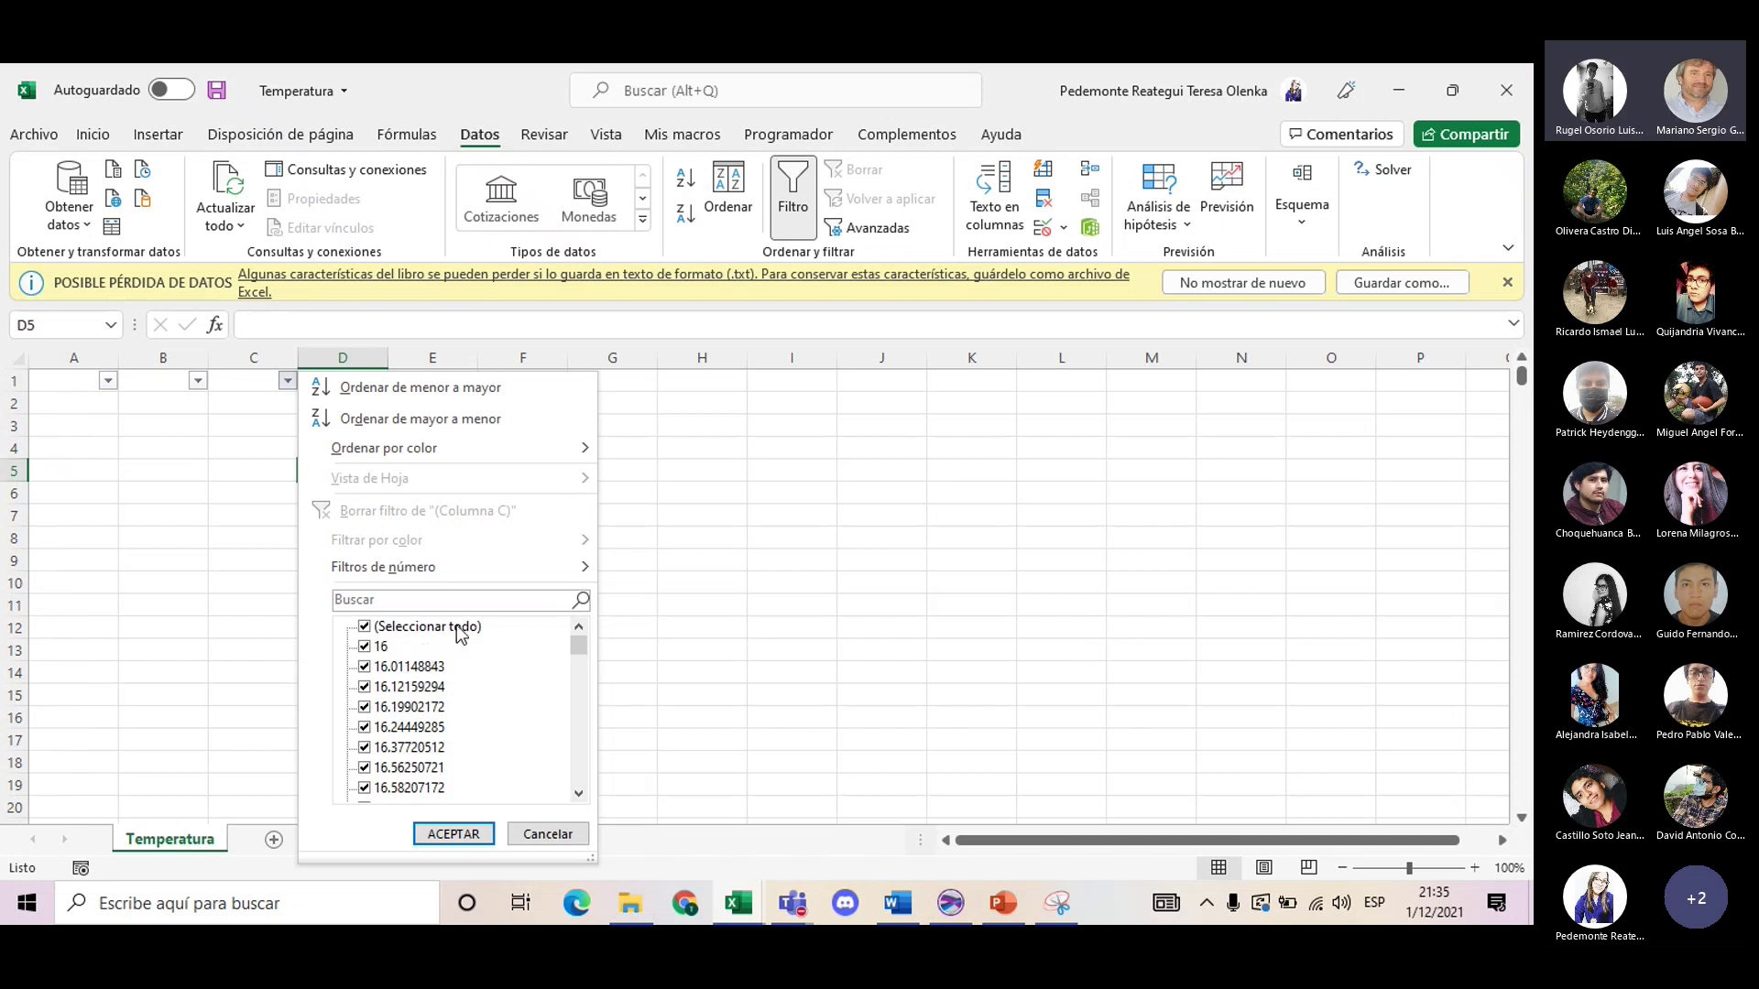
pyautogui.press('Return')
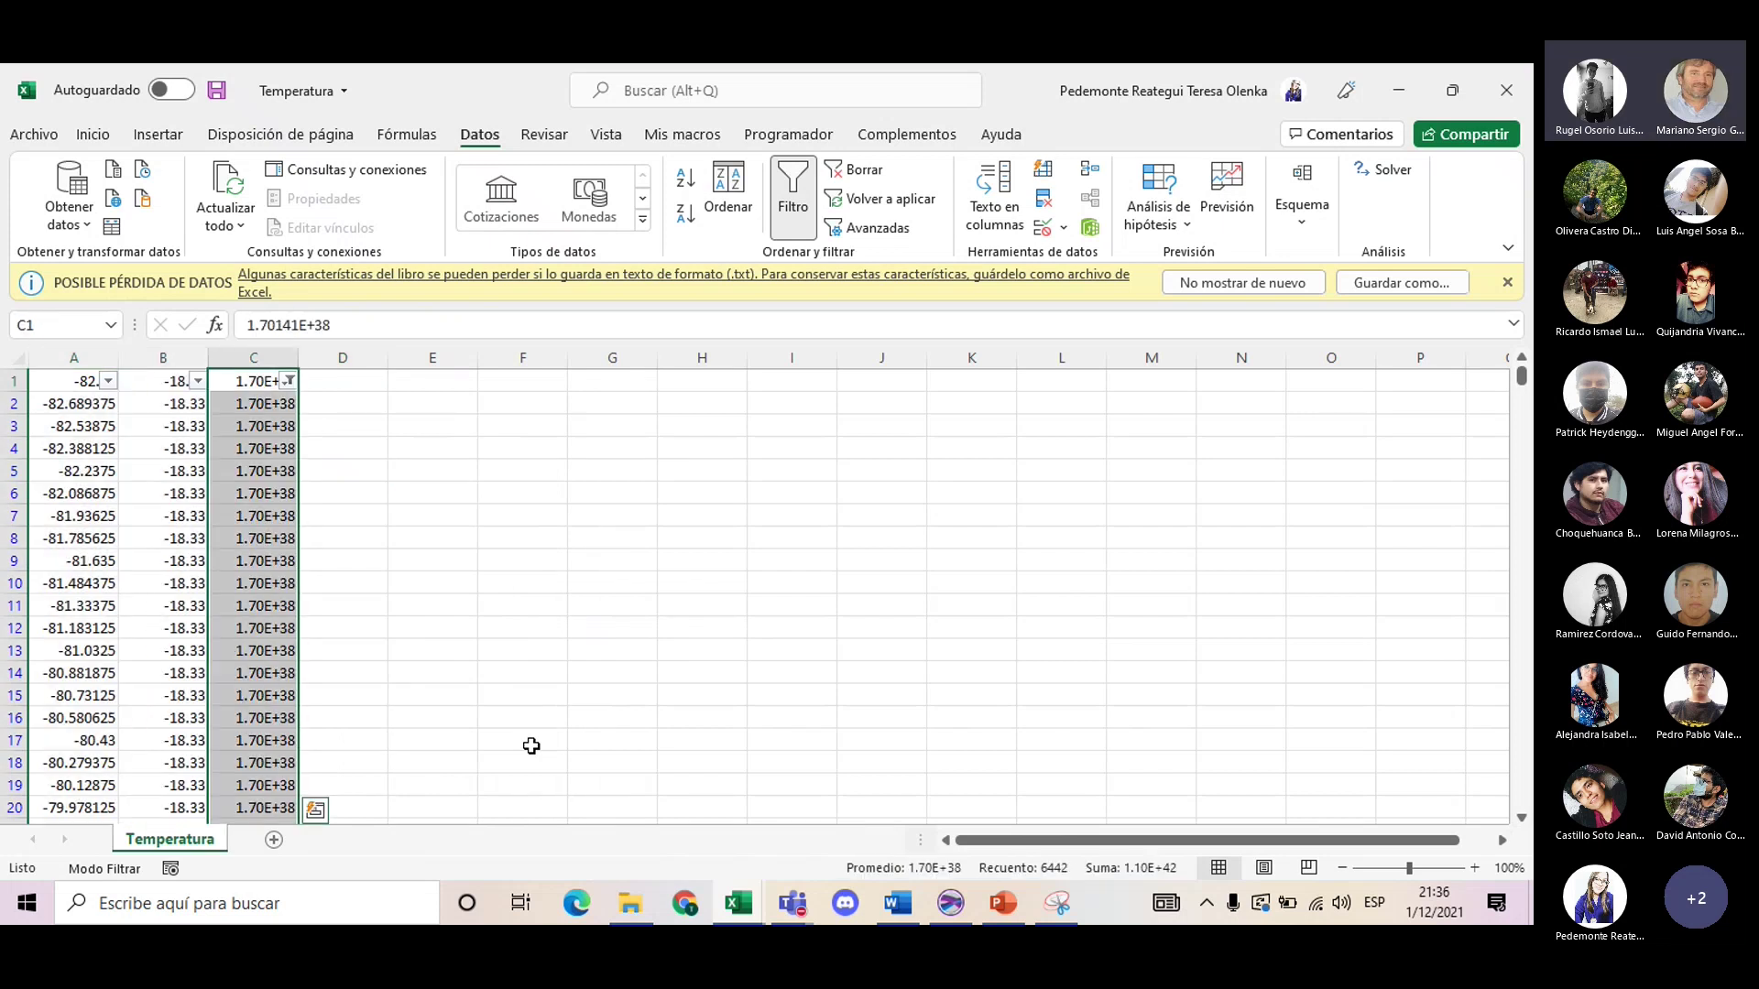
pyautogui.click(539, 676)
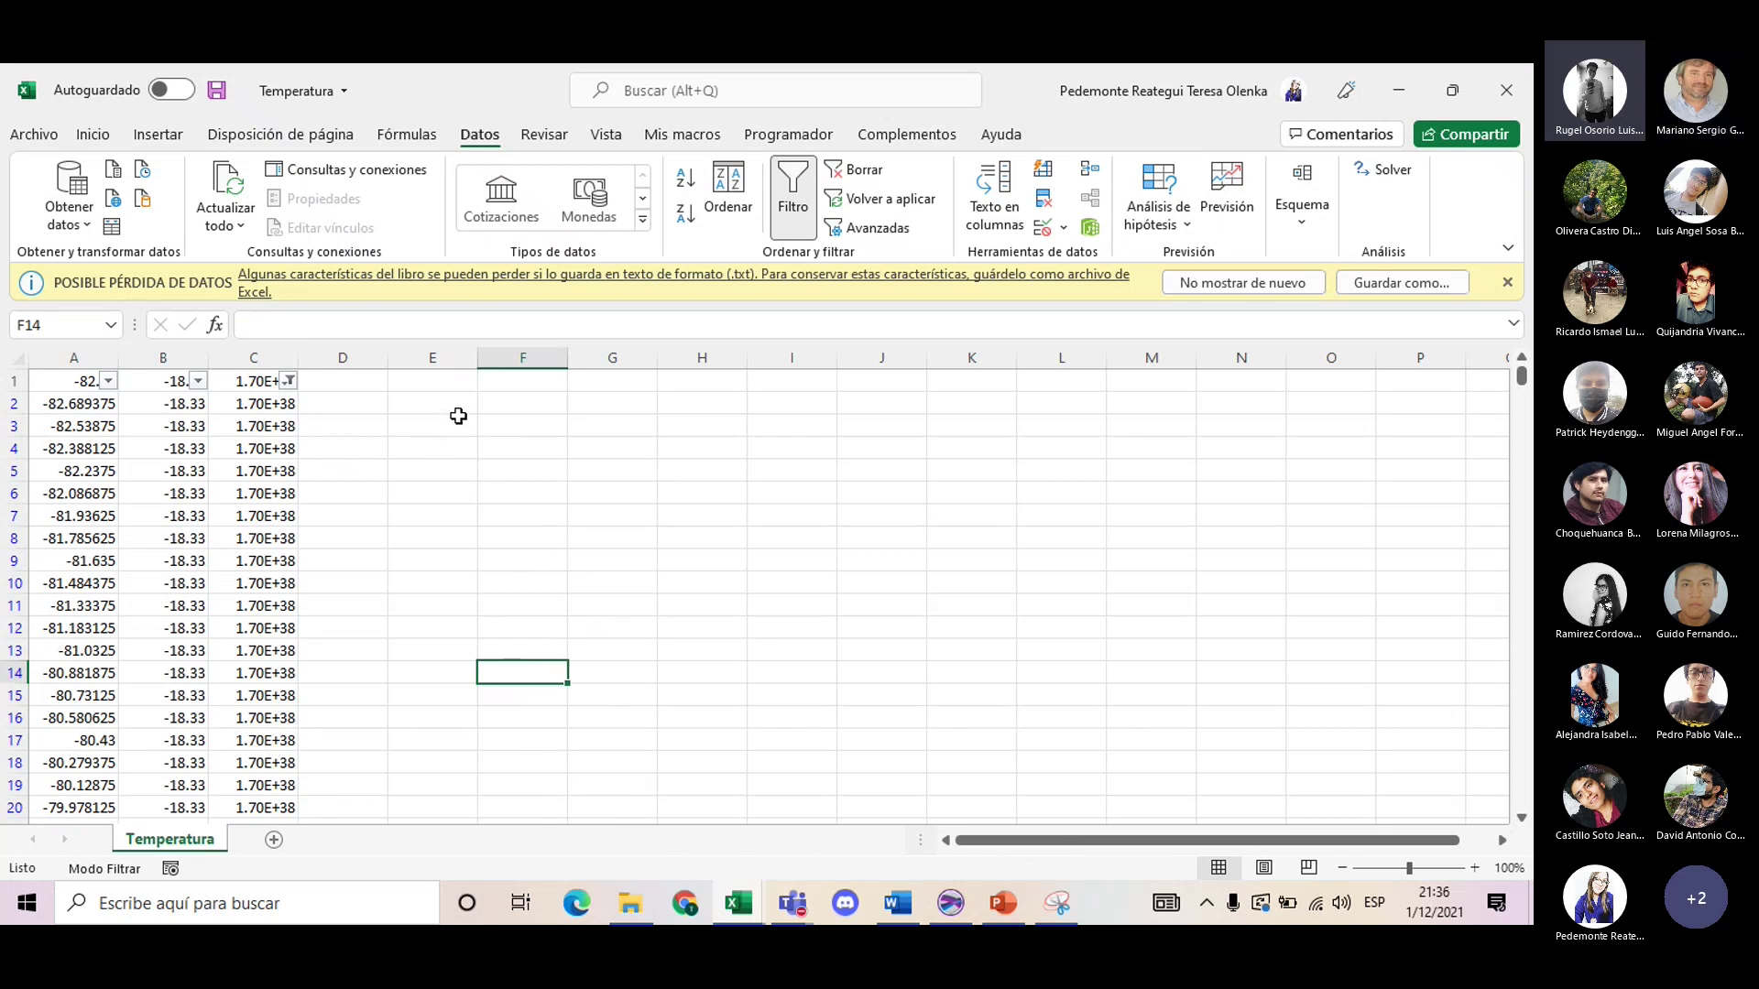
pyautogui.click(449, 377)
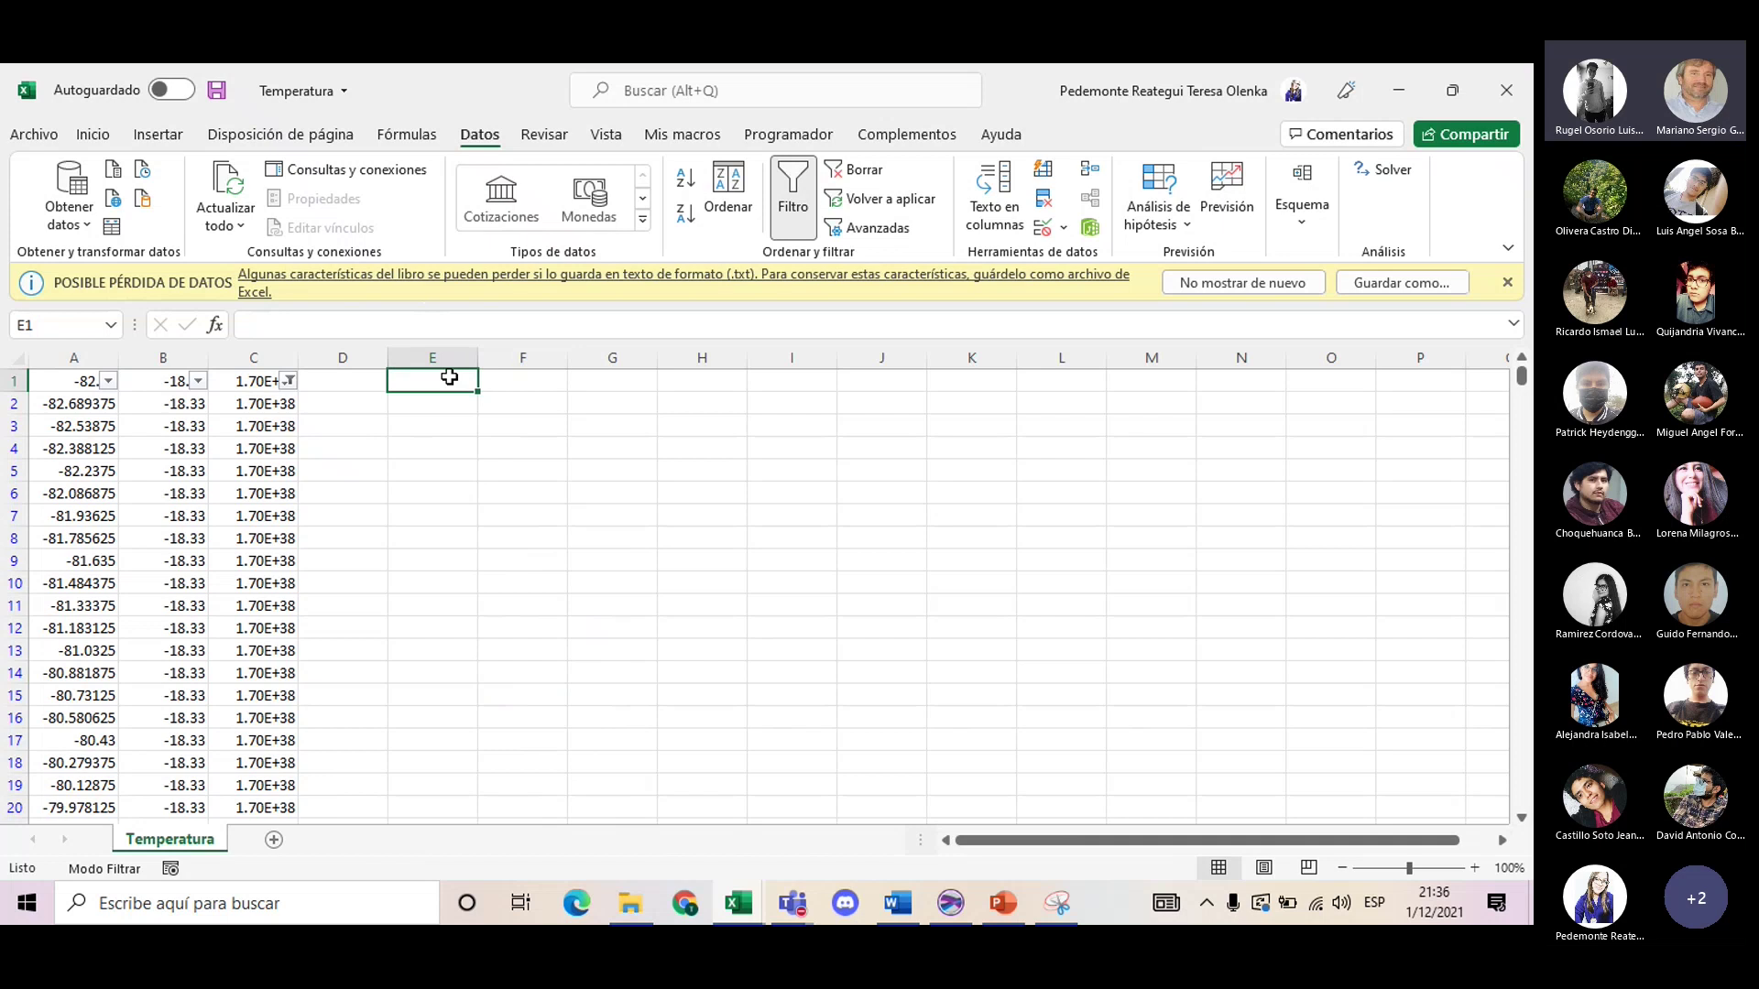
# - Insert a blank column before column A
pyautogui.click(73, 358)
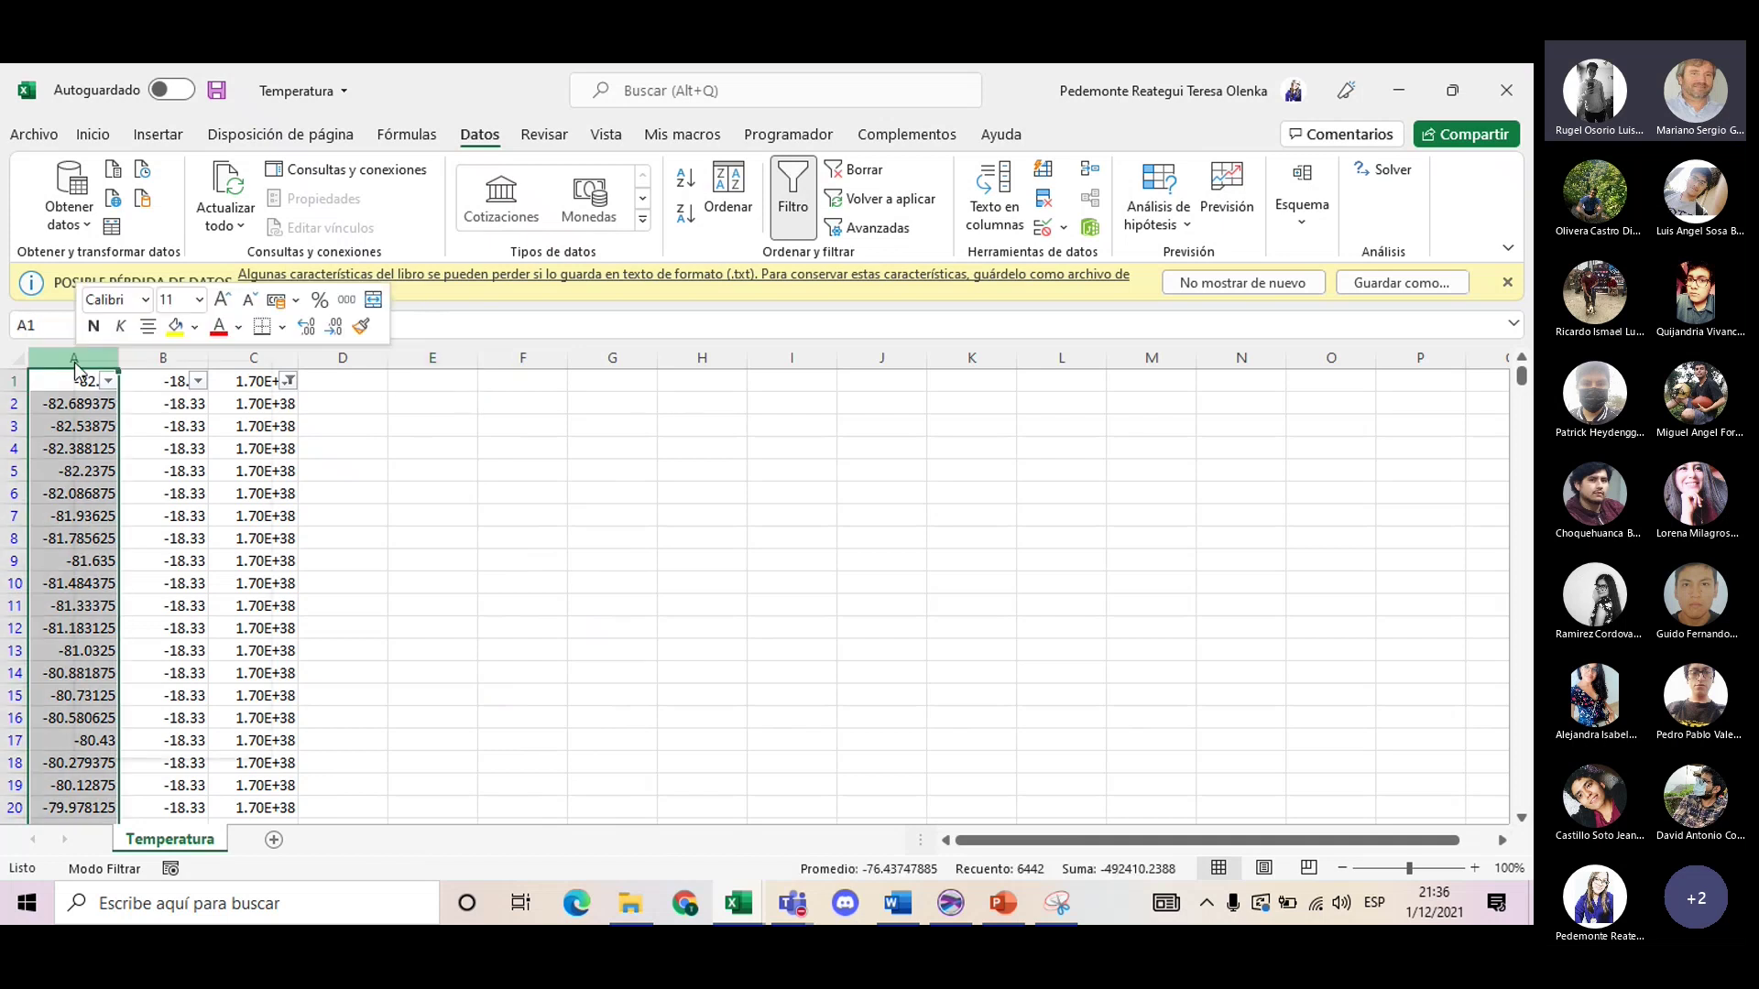
pyautogui.rightClick(73, 358)
pyautogui.press('Escape')
pyautogui.hotkey('ctrl', '+')
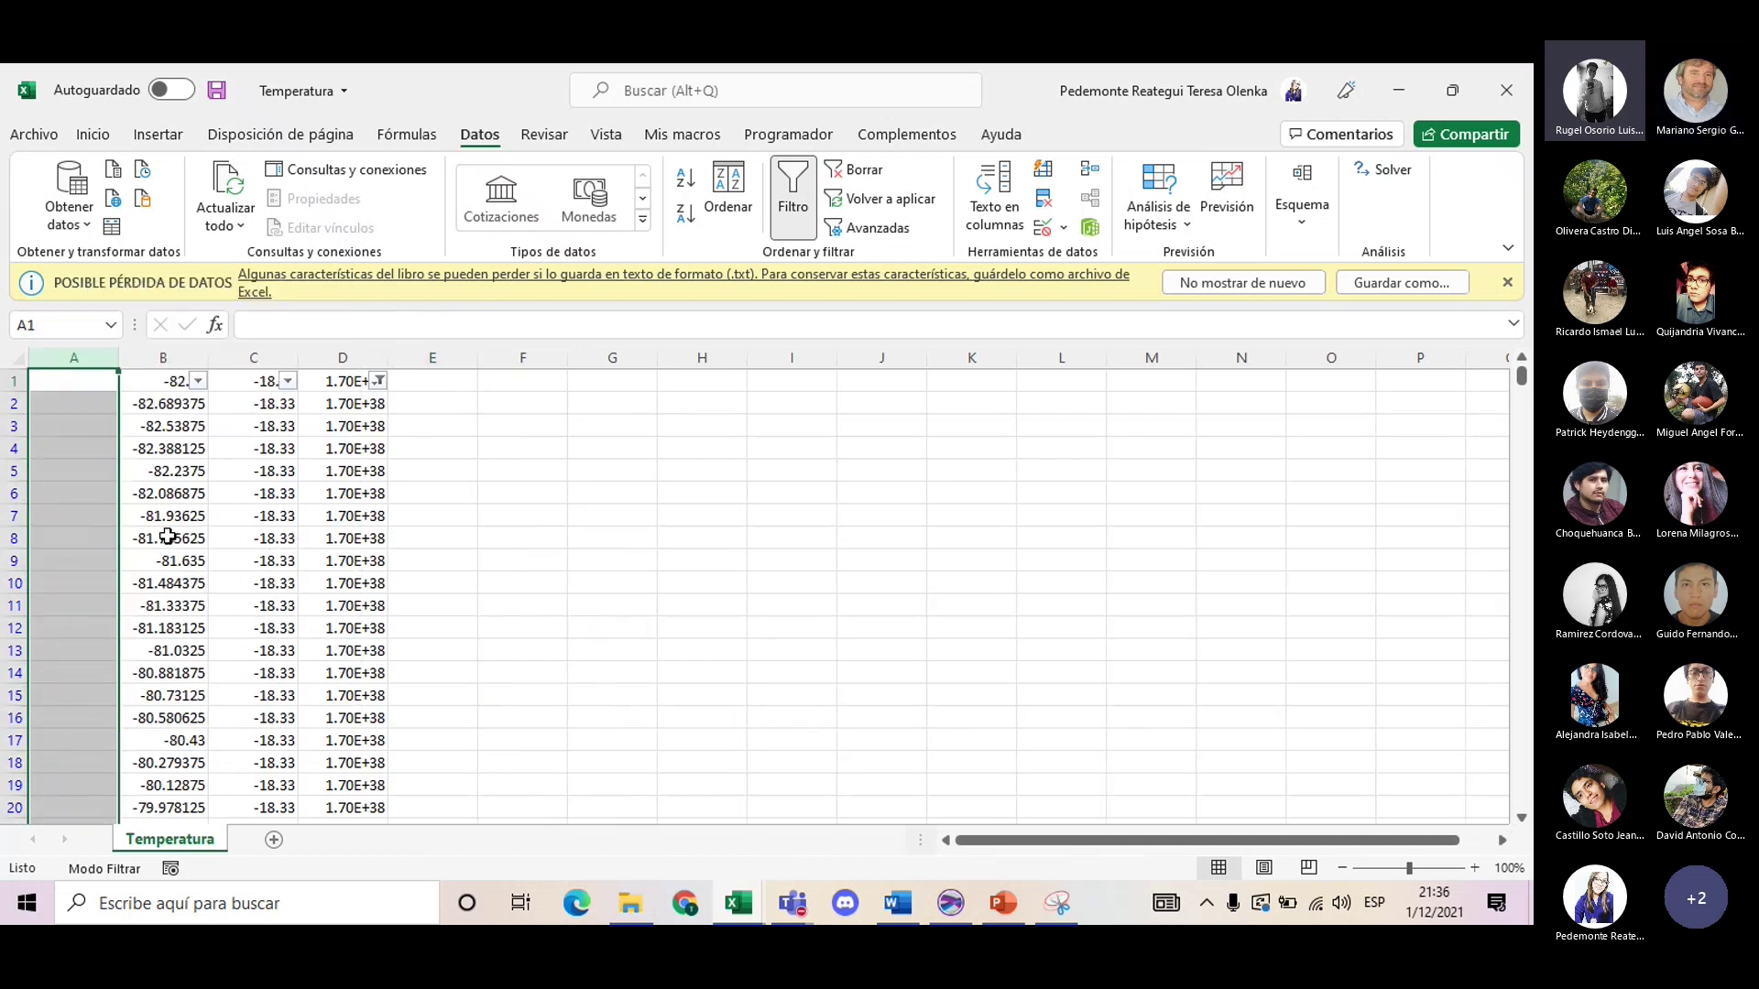
pyautogui.click(531, 541)
# - Number the first four rows of the new column A from 1 to 4
pyautogui.click(71, 385)
pyautogui.write('1')
pyautogui.press('Return')
pyautogui.write('2')
pyautogui.press('Return')
pyautogui.moveTo(69, 388); pyautogui.dragTo(136, 443)
pyautogui.click(109, 422)
pyautogui.press('Return')
pyautogui.click(111, 444)
pyautogui.press('Down')
pyautogui.click(111, 444)
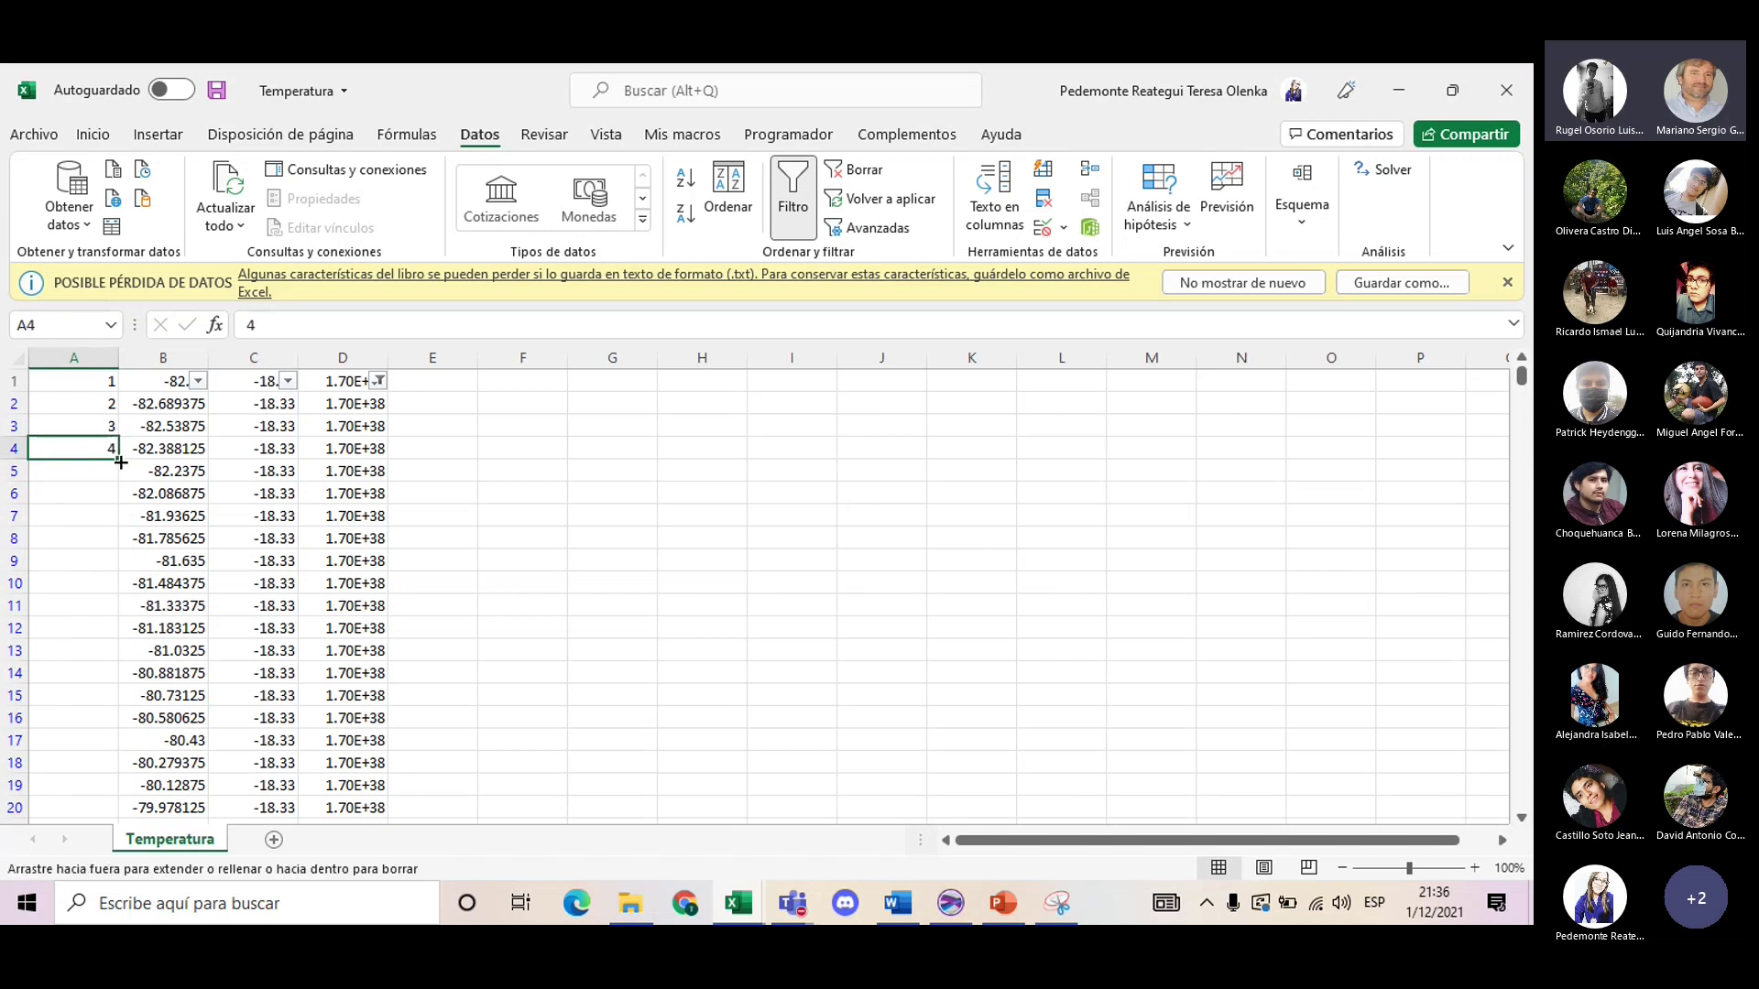
# - Undo the removal of the 4 in A4 and try to extend the series from A1:A4
pyautogui.moveTo(101, 378); pyautogui.dragTo(112, 428)
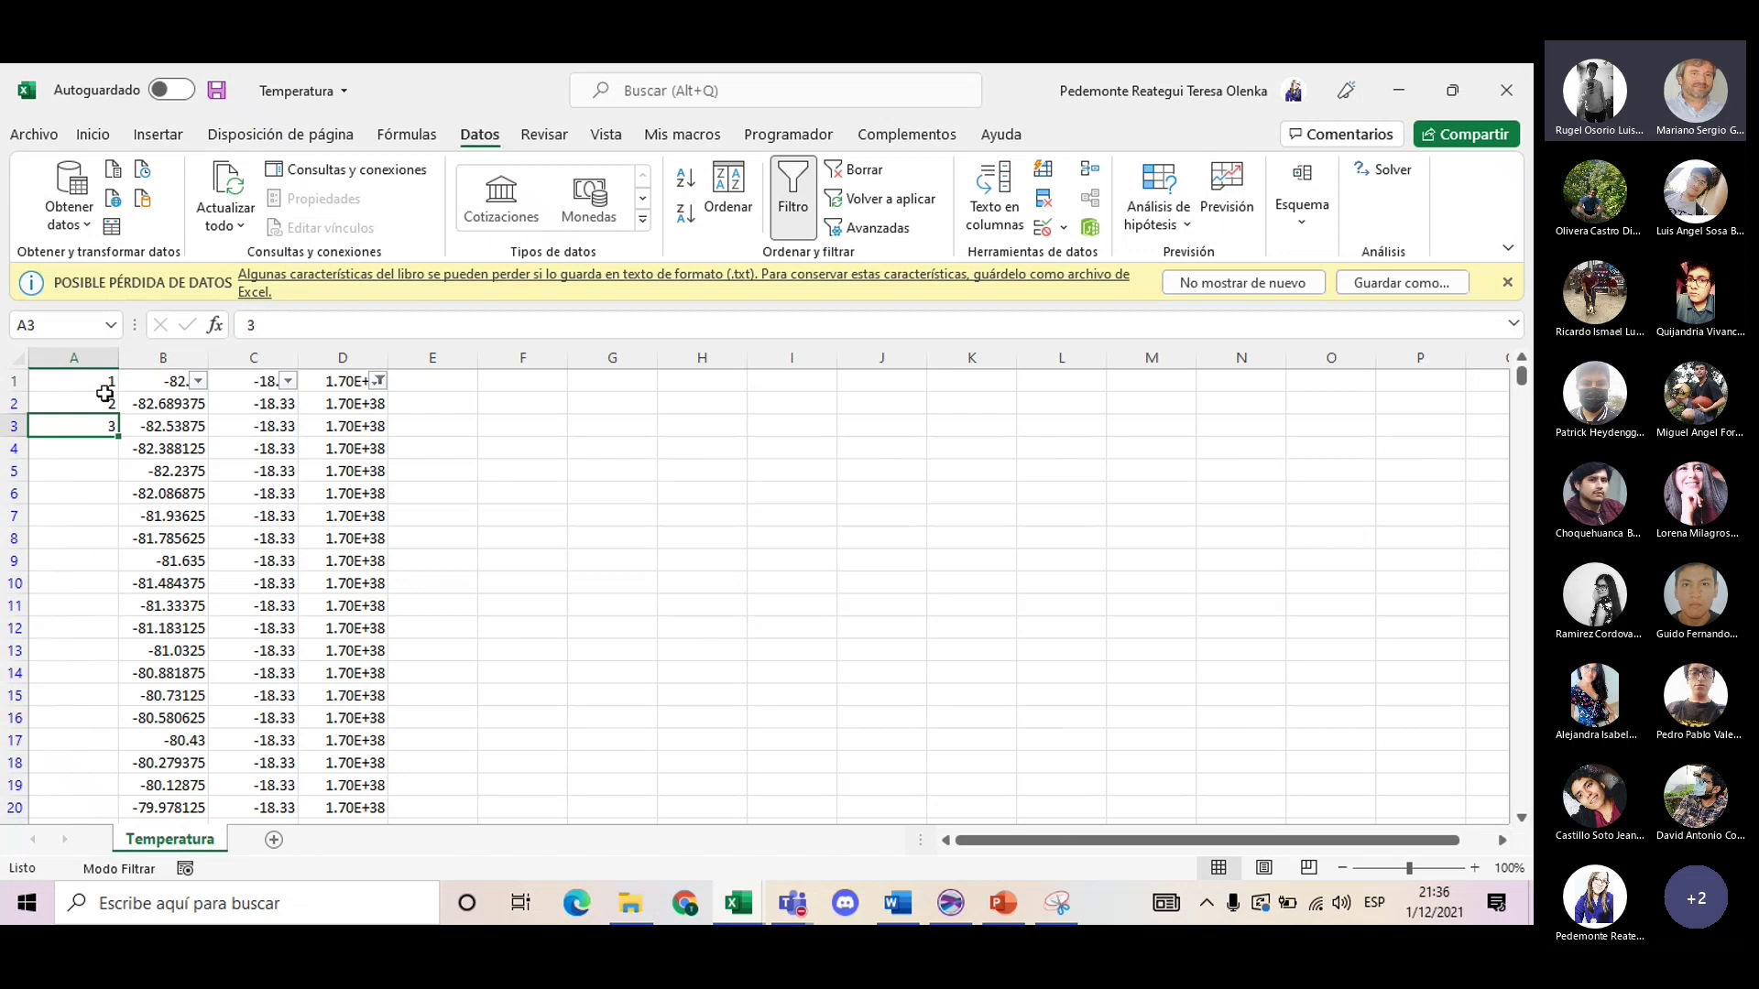
pyautogui.hotkey('ctrl', 'z')
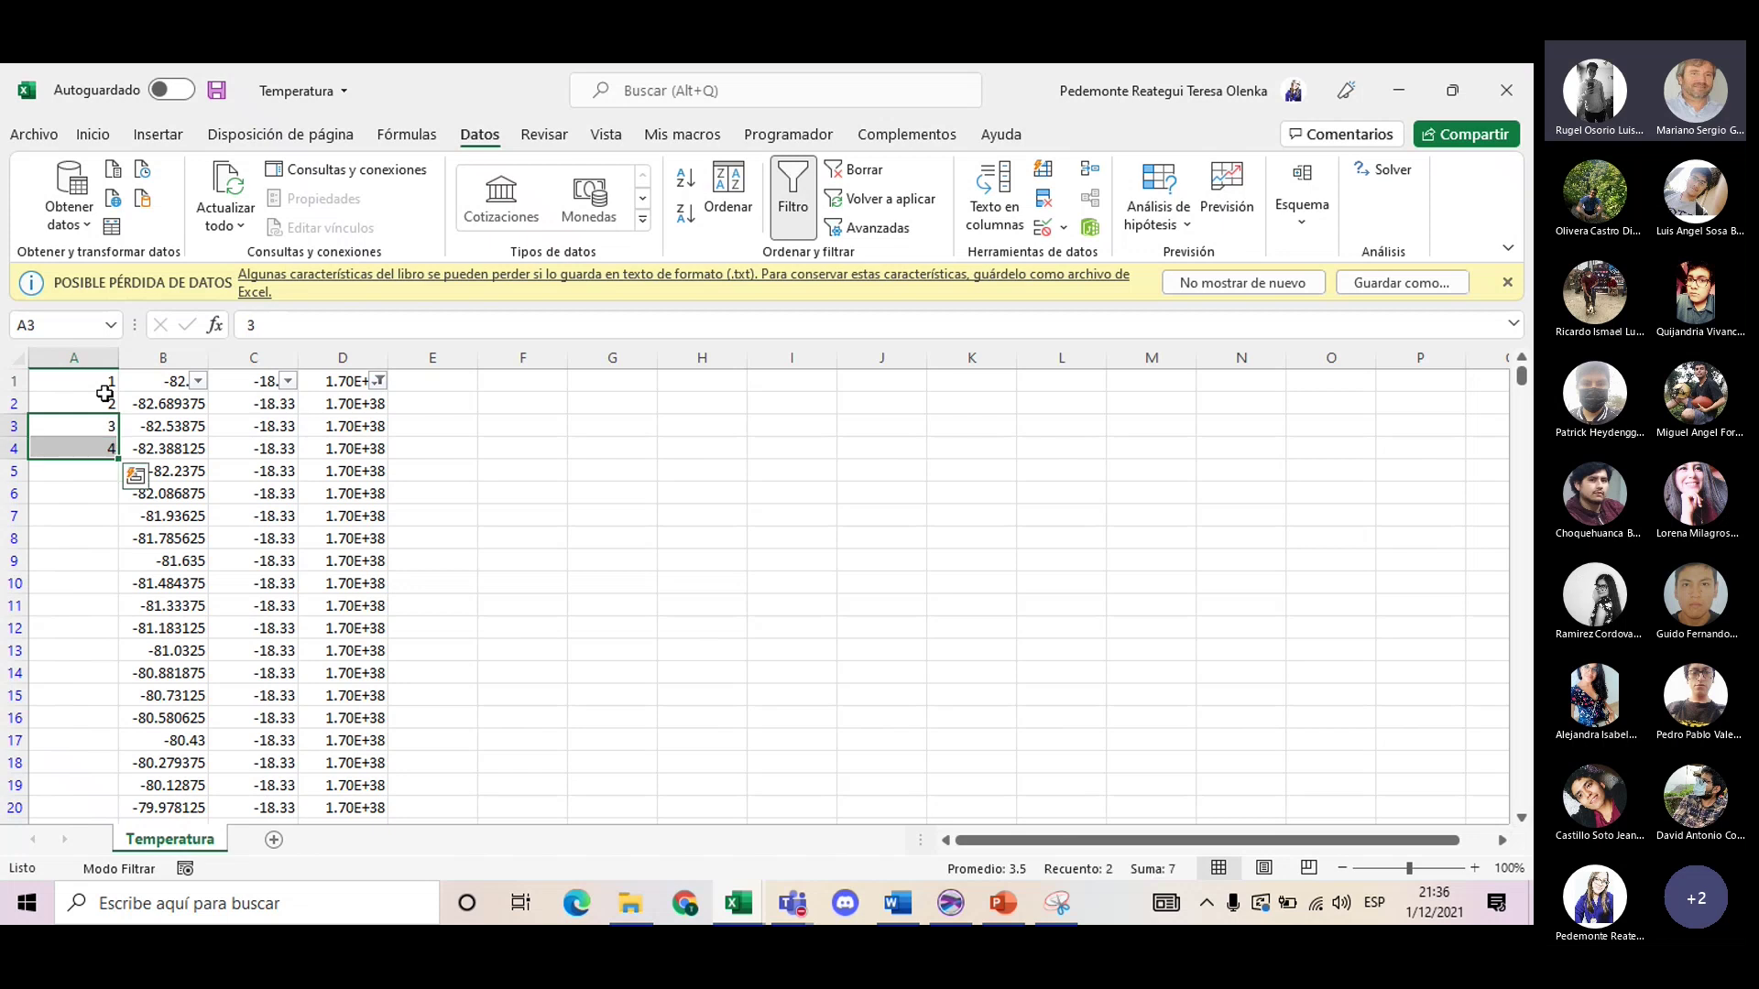
pyautogui.moveTo(119, 458); pyautogui.dragTo(119, 461)
pyautogui.press('F2')
pyautogui.moveTo(107, 389); pyautogui.dragTo(117, 458)
pyautogui.click(119, 460)
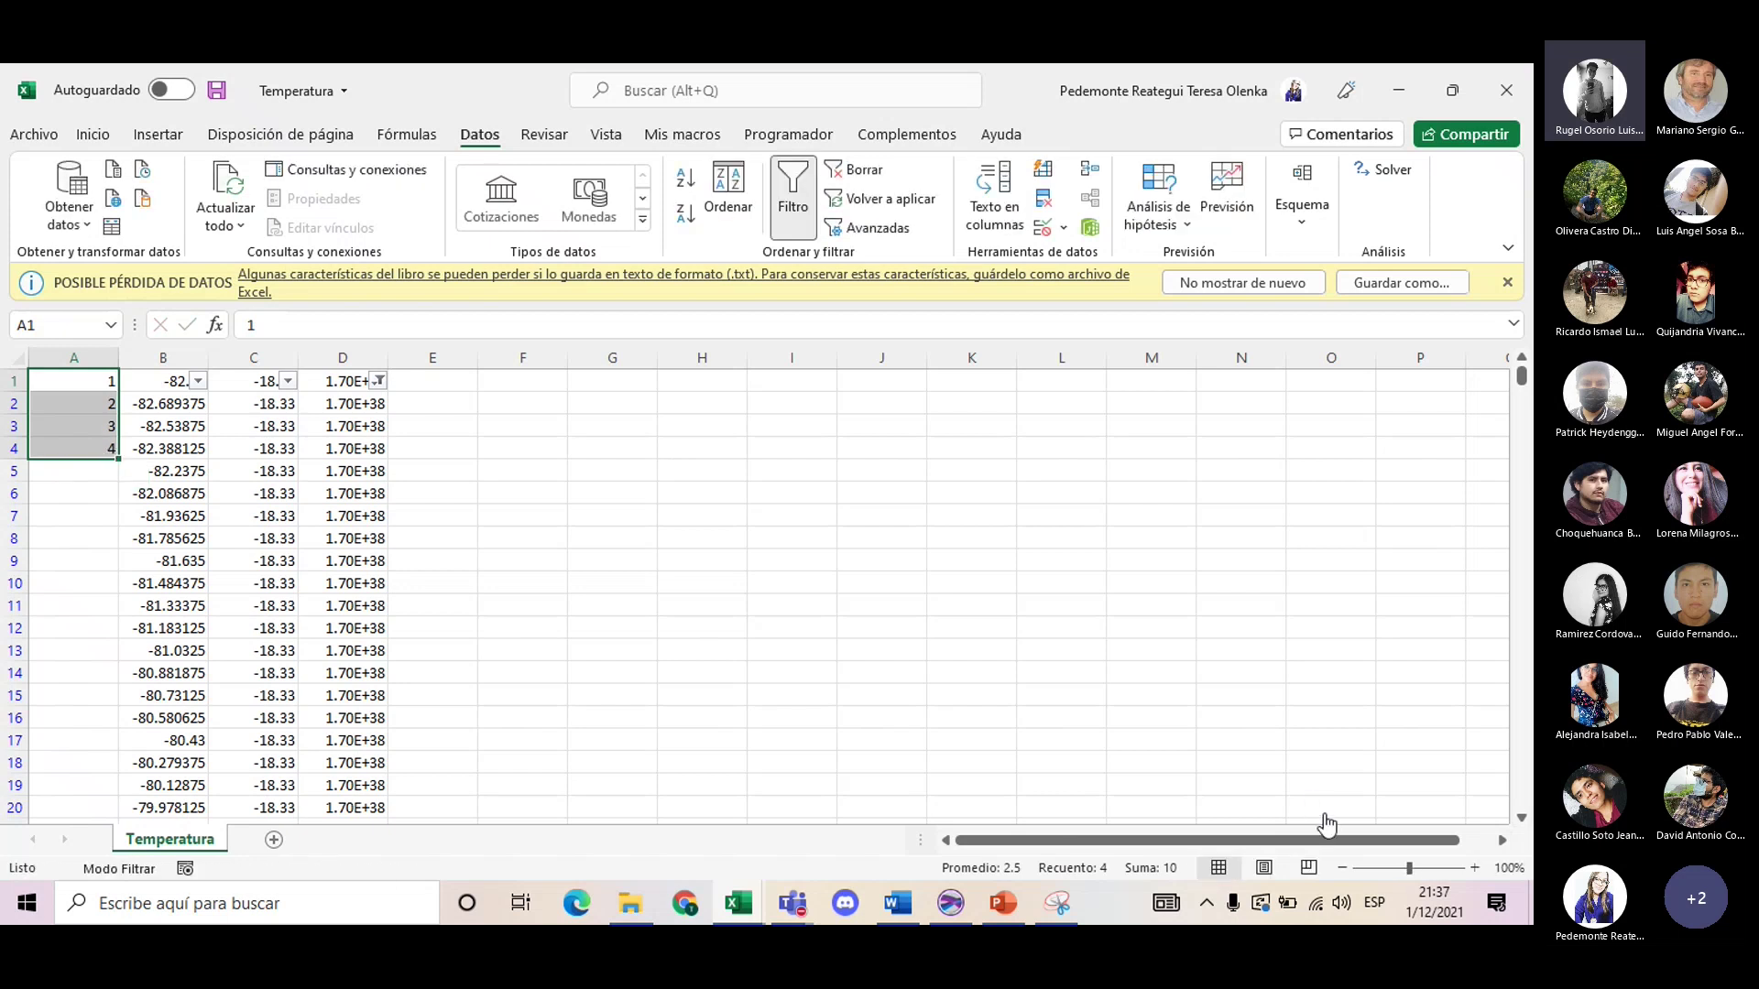
# - Try to fill the numbering in column A from row 4 down to the last data row
pyautogui.click(101, 379)
pyautogui.click(101, 379)
pyautogui.moveTo(101, 378); pyautogui.dragTo(109, 449)
pyautogui.moveTo(116, 458)
pyautogui.mouseDown()
pyautogui.moveTo(103, 398)
pyautogui.moveTo(119, 472)
pyautogui.moveTo(115, 451)
pyautogui.mouseUp()
pyautogui.click(90, 493)
pyautogui.click(116, 458)
pyautogui.click(115, 454)
pyautogui.click(118, 448)
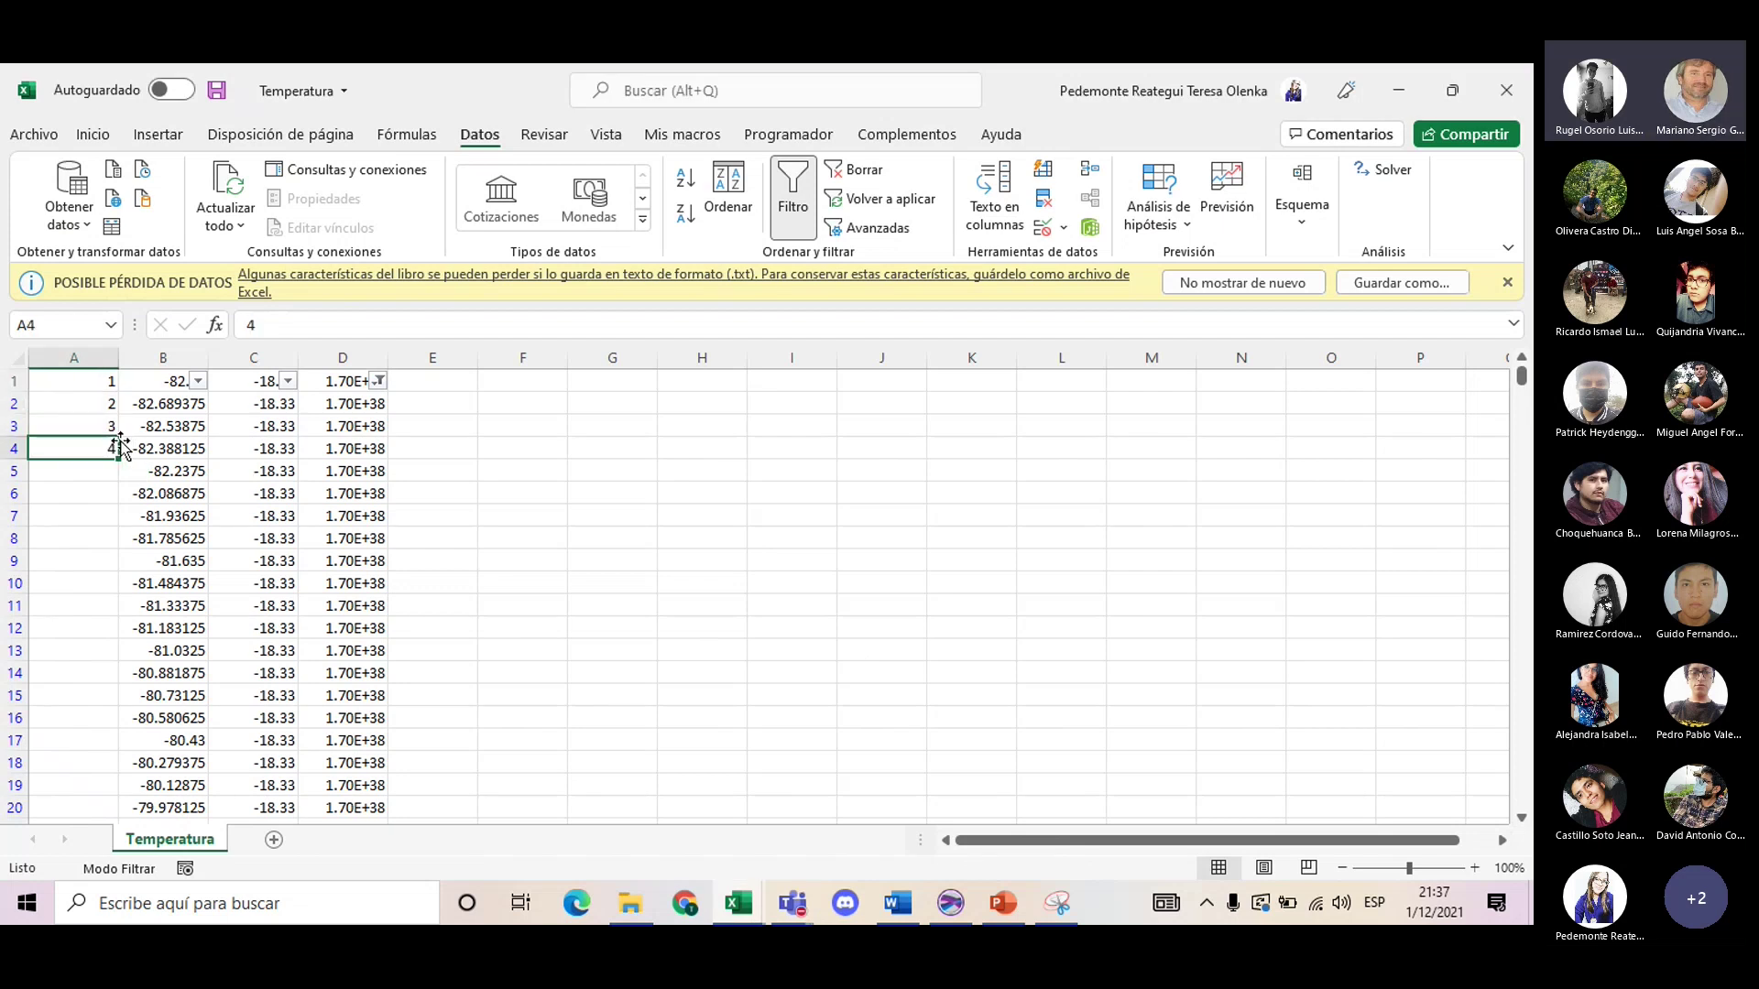
pyautogui.doubleClick(115, 461)
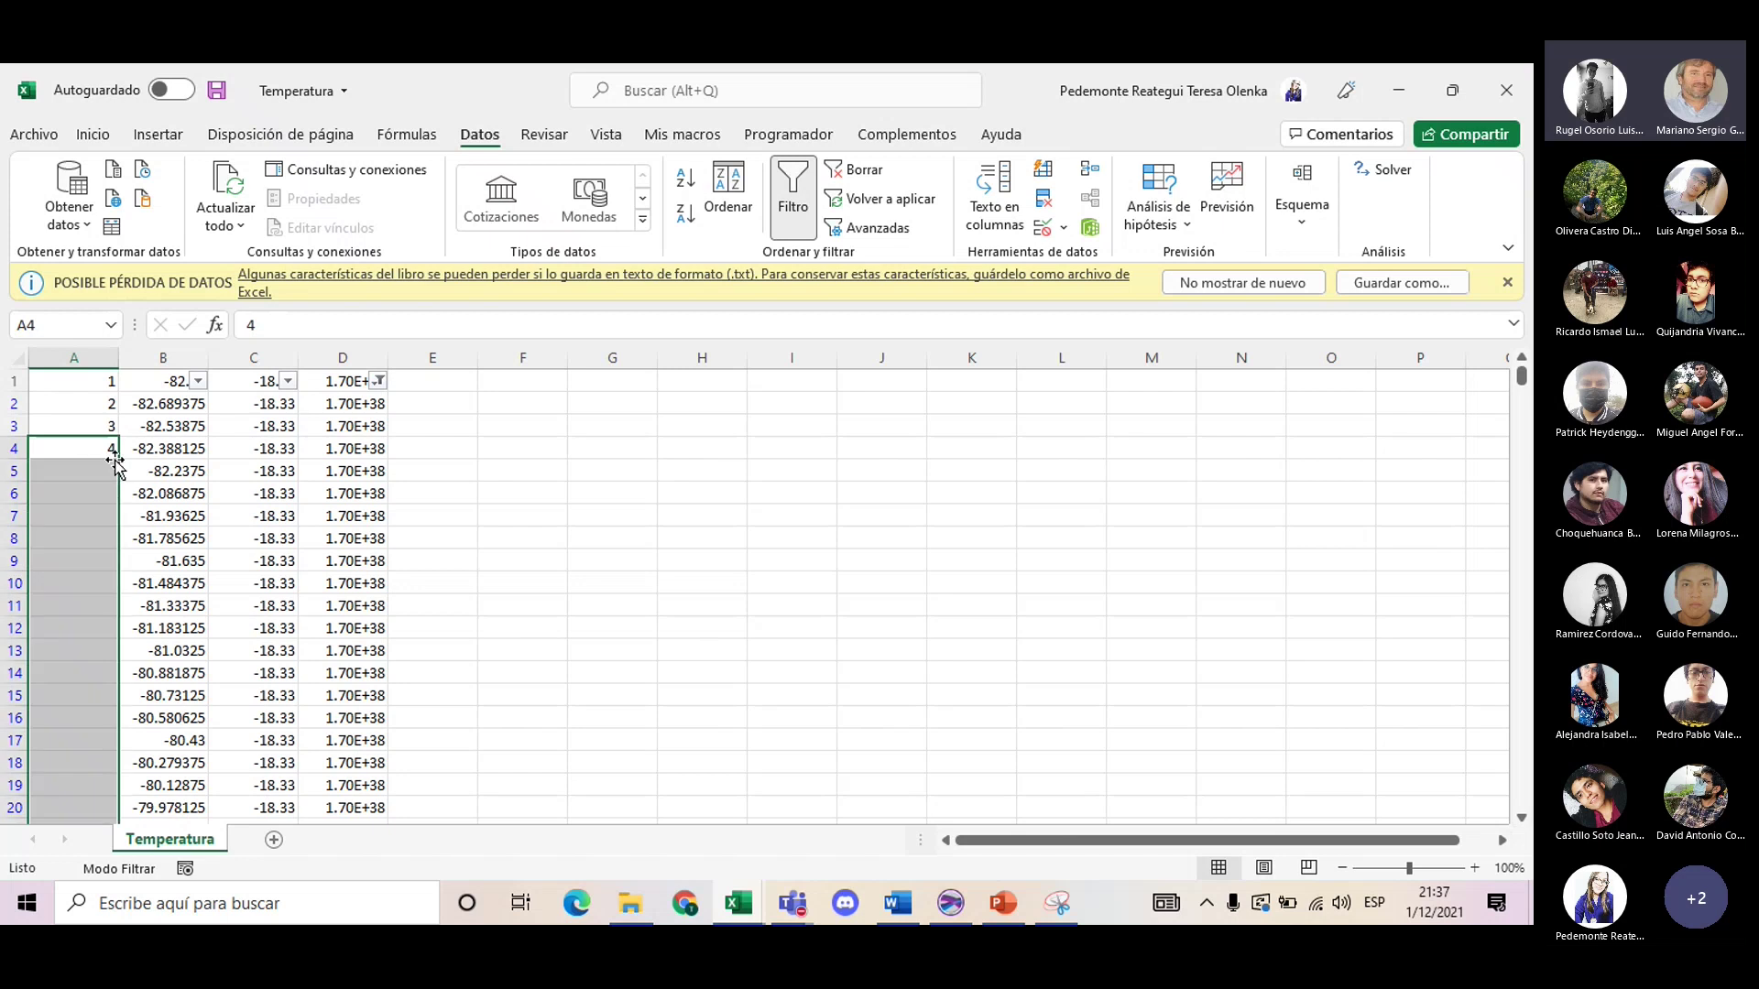
pyautogui.hotkey('ctrl', 'z')
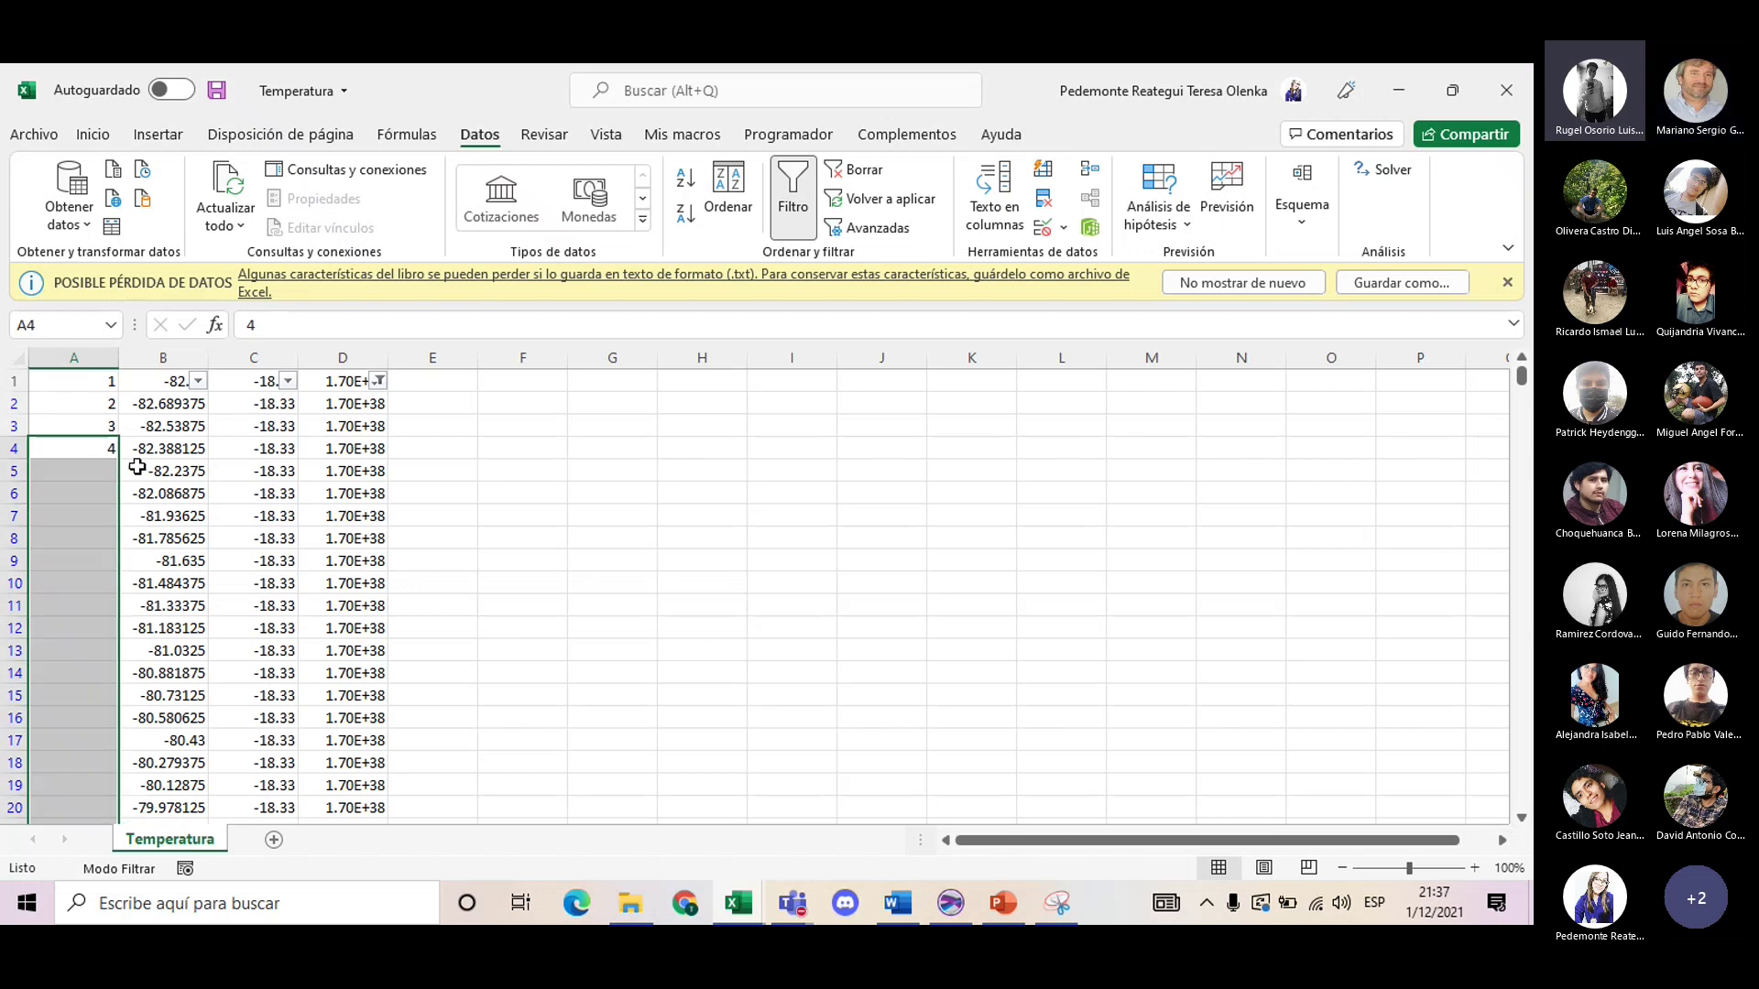
pyautogui.click(109, 447)
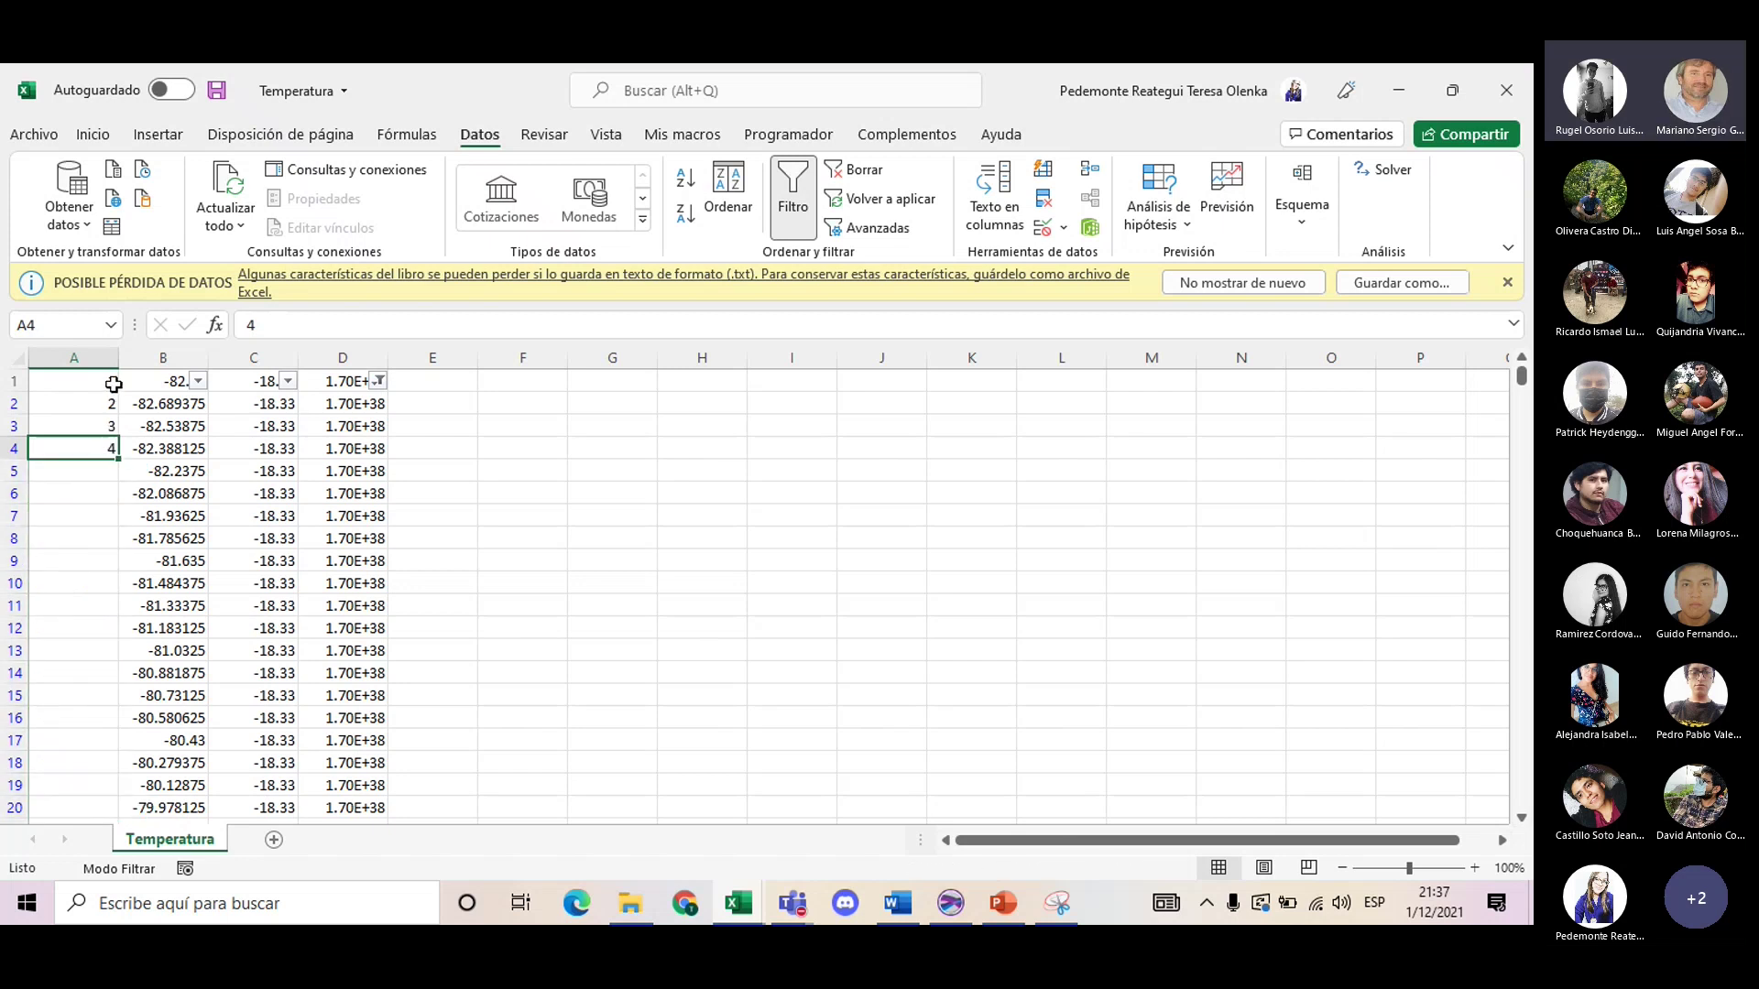
pyautogui.moveTo(109, 381); pyautogui.dragTo(110, 448)
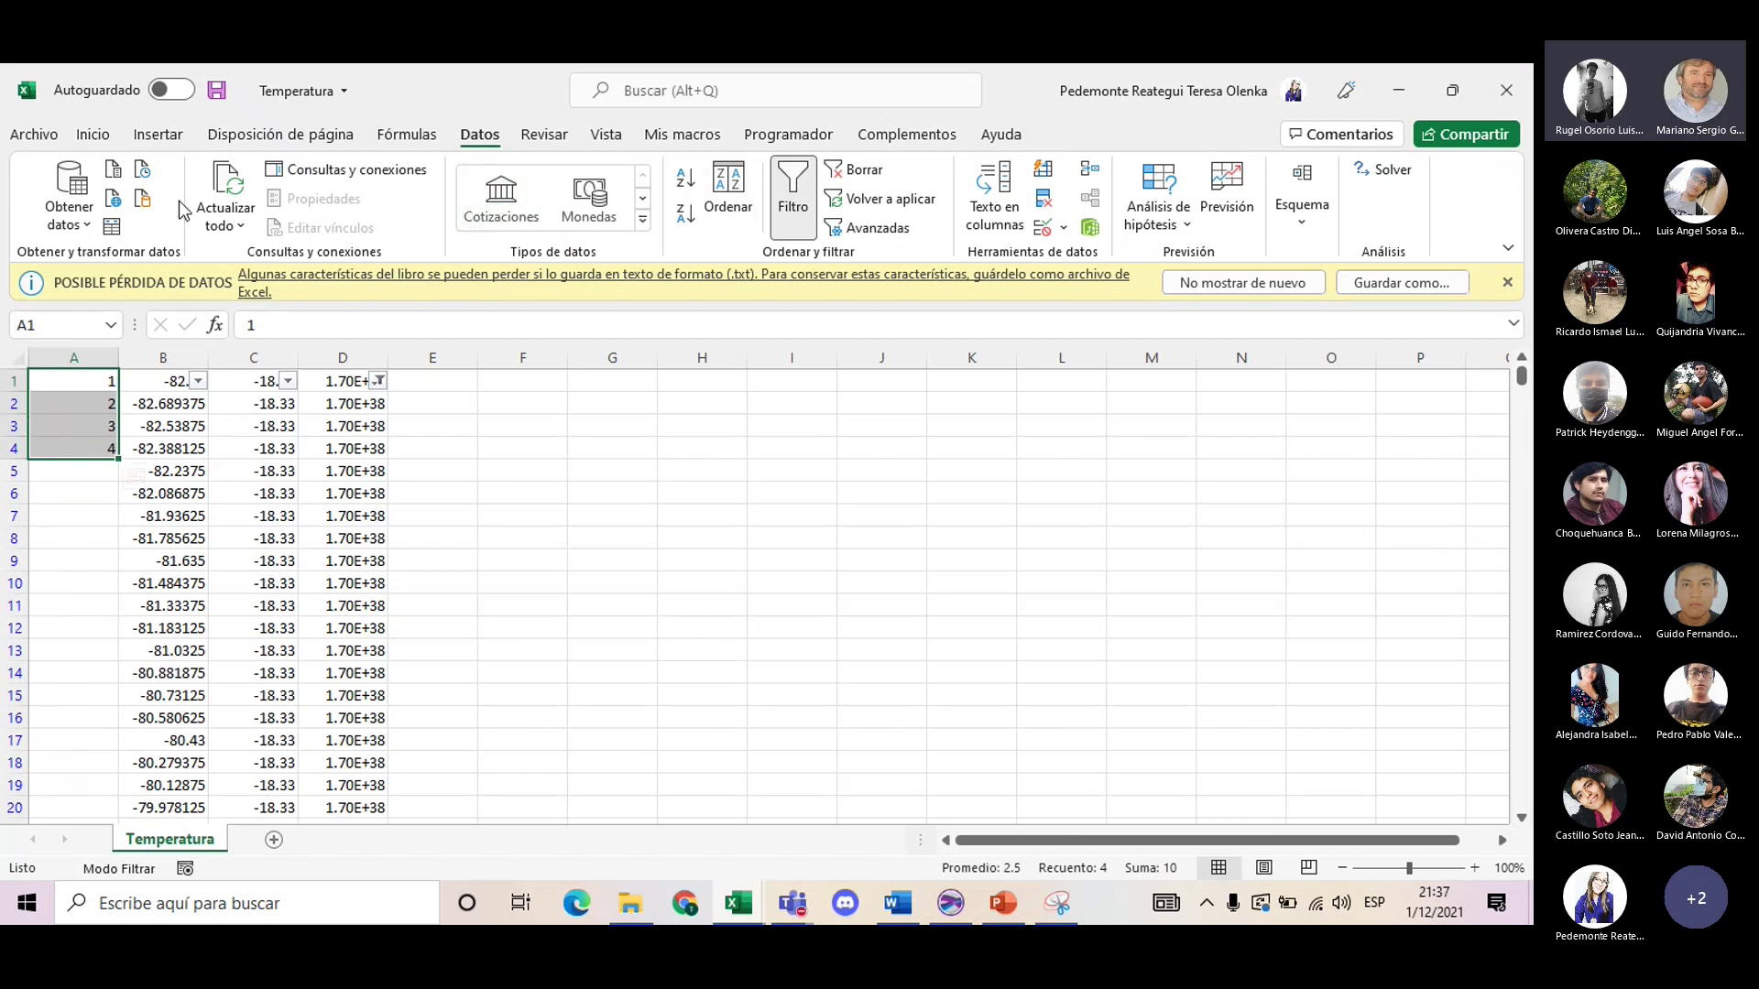
pyautogui.press('F2')
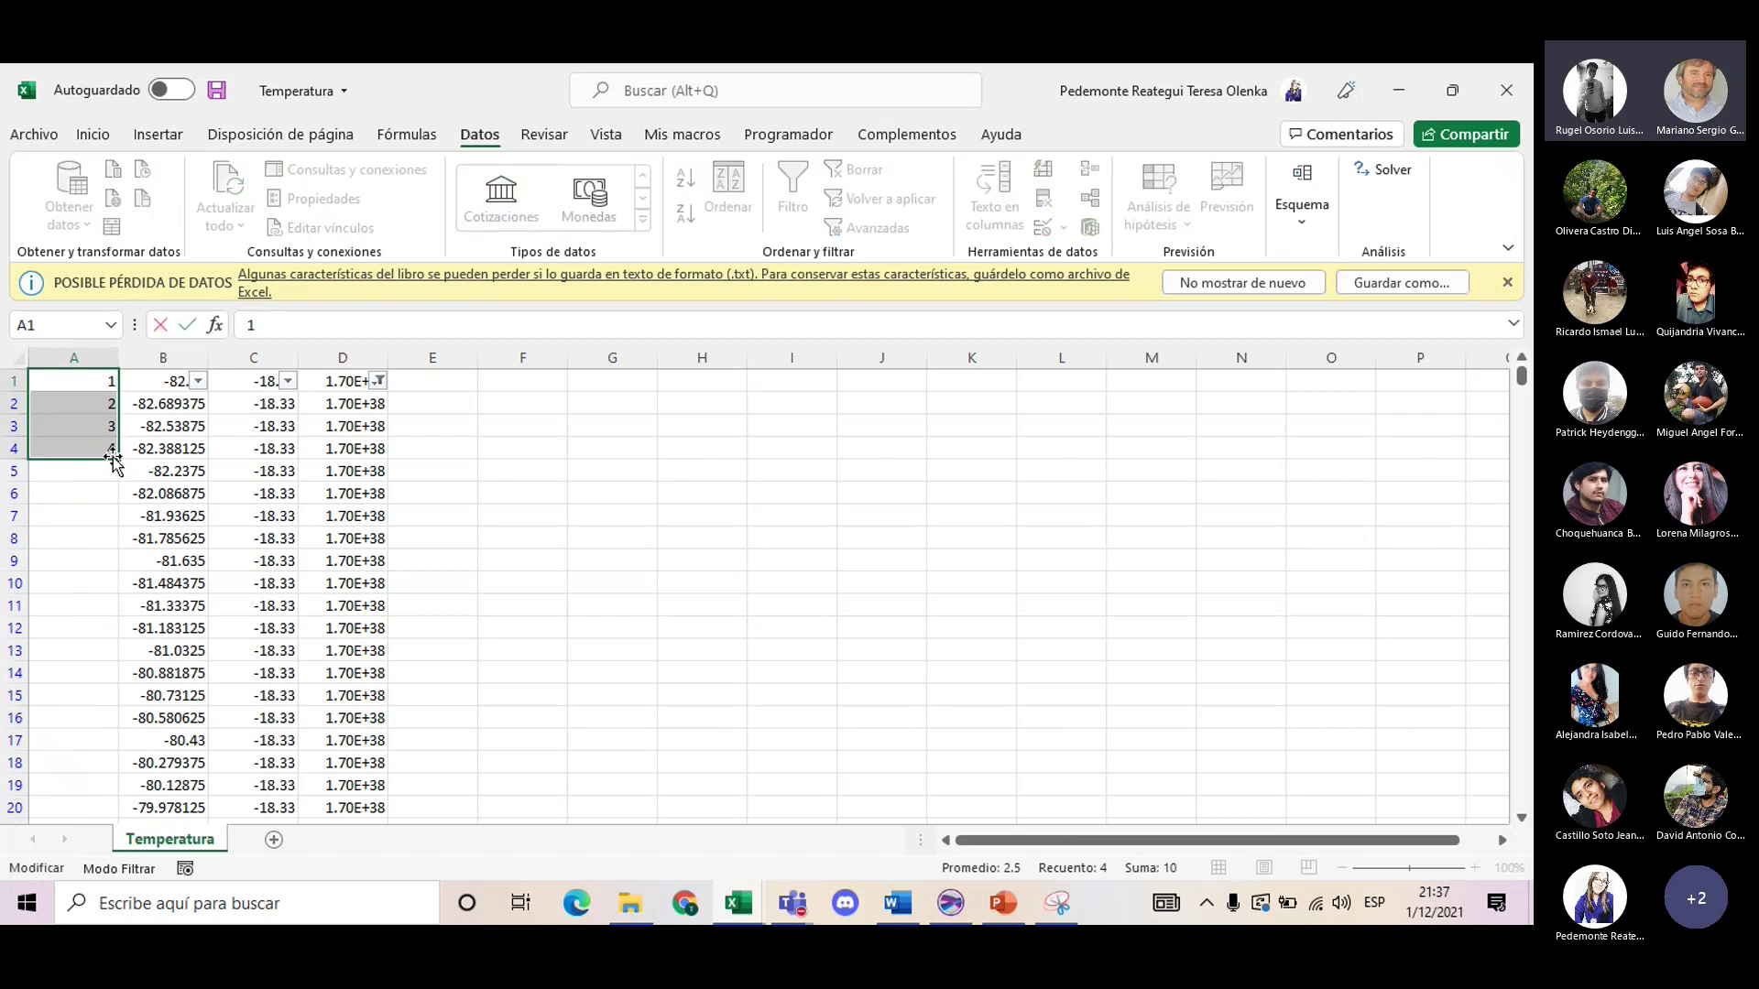
pyautogui.press('Escape')
pyautogui.click(105, 466)
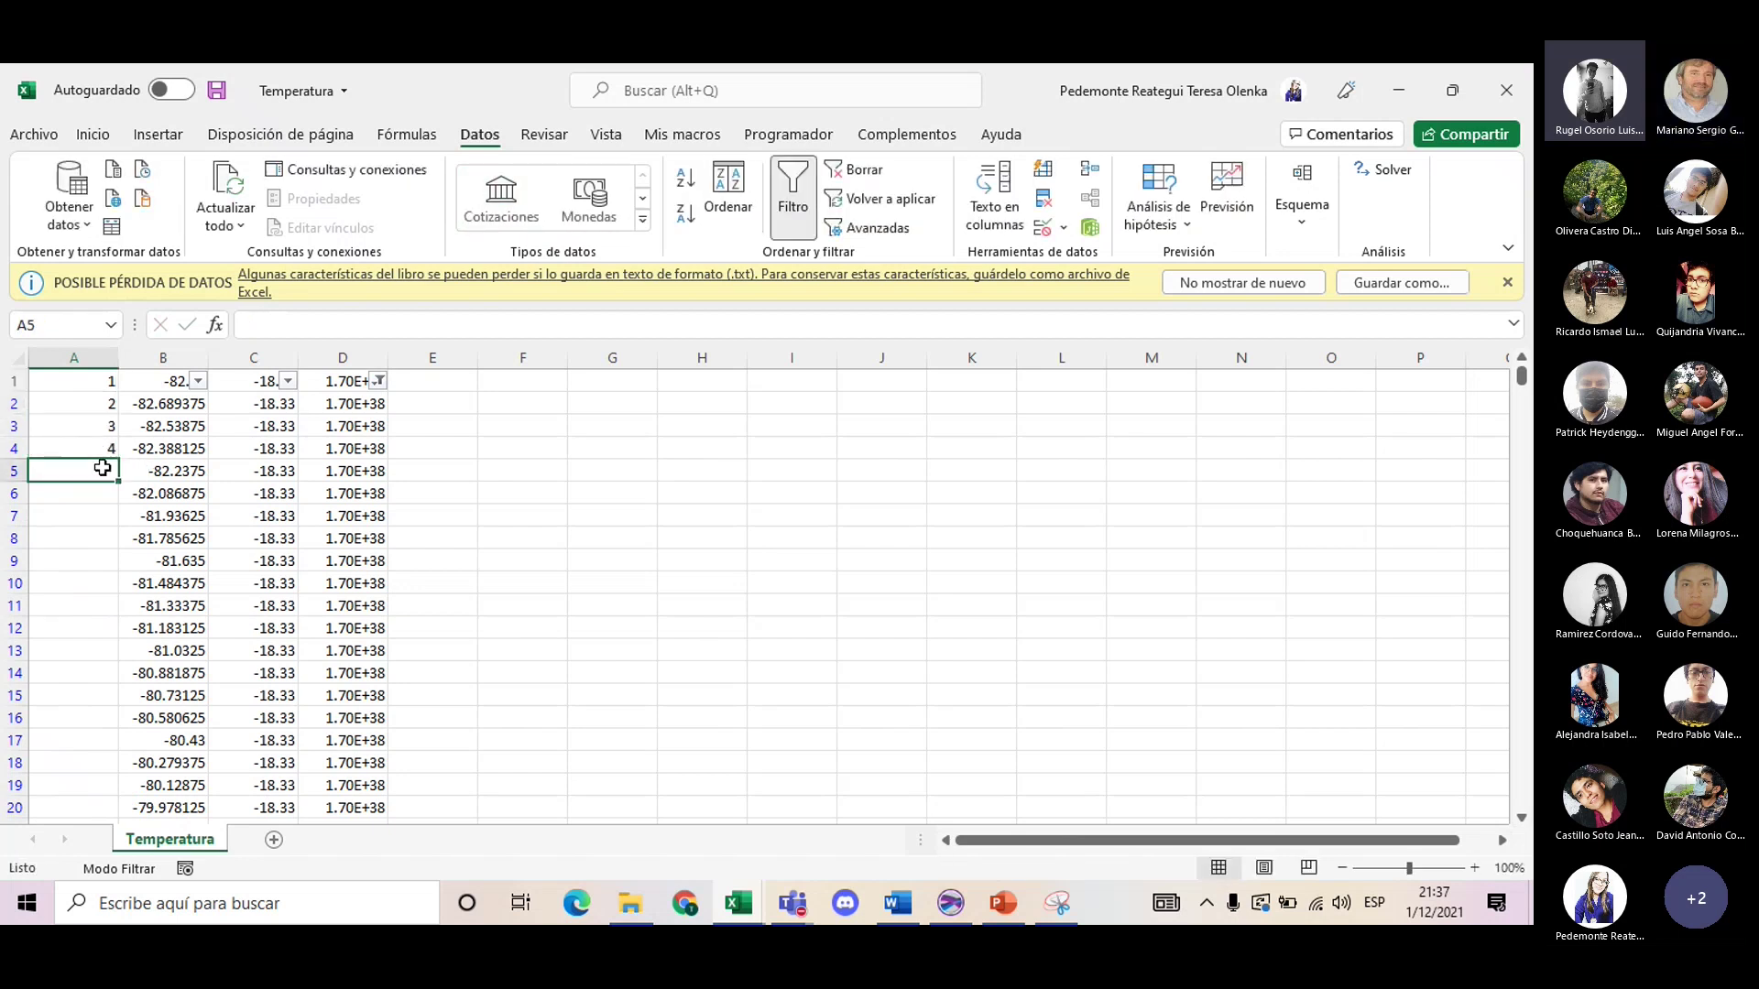
# - Try to extend the numbering series in column A from the existing numbers in A3:A4 and A2:A4
pyautogui.moveTo(108, 430); pyautogui.dragTo(109, 449)
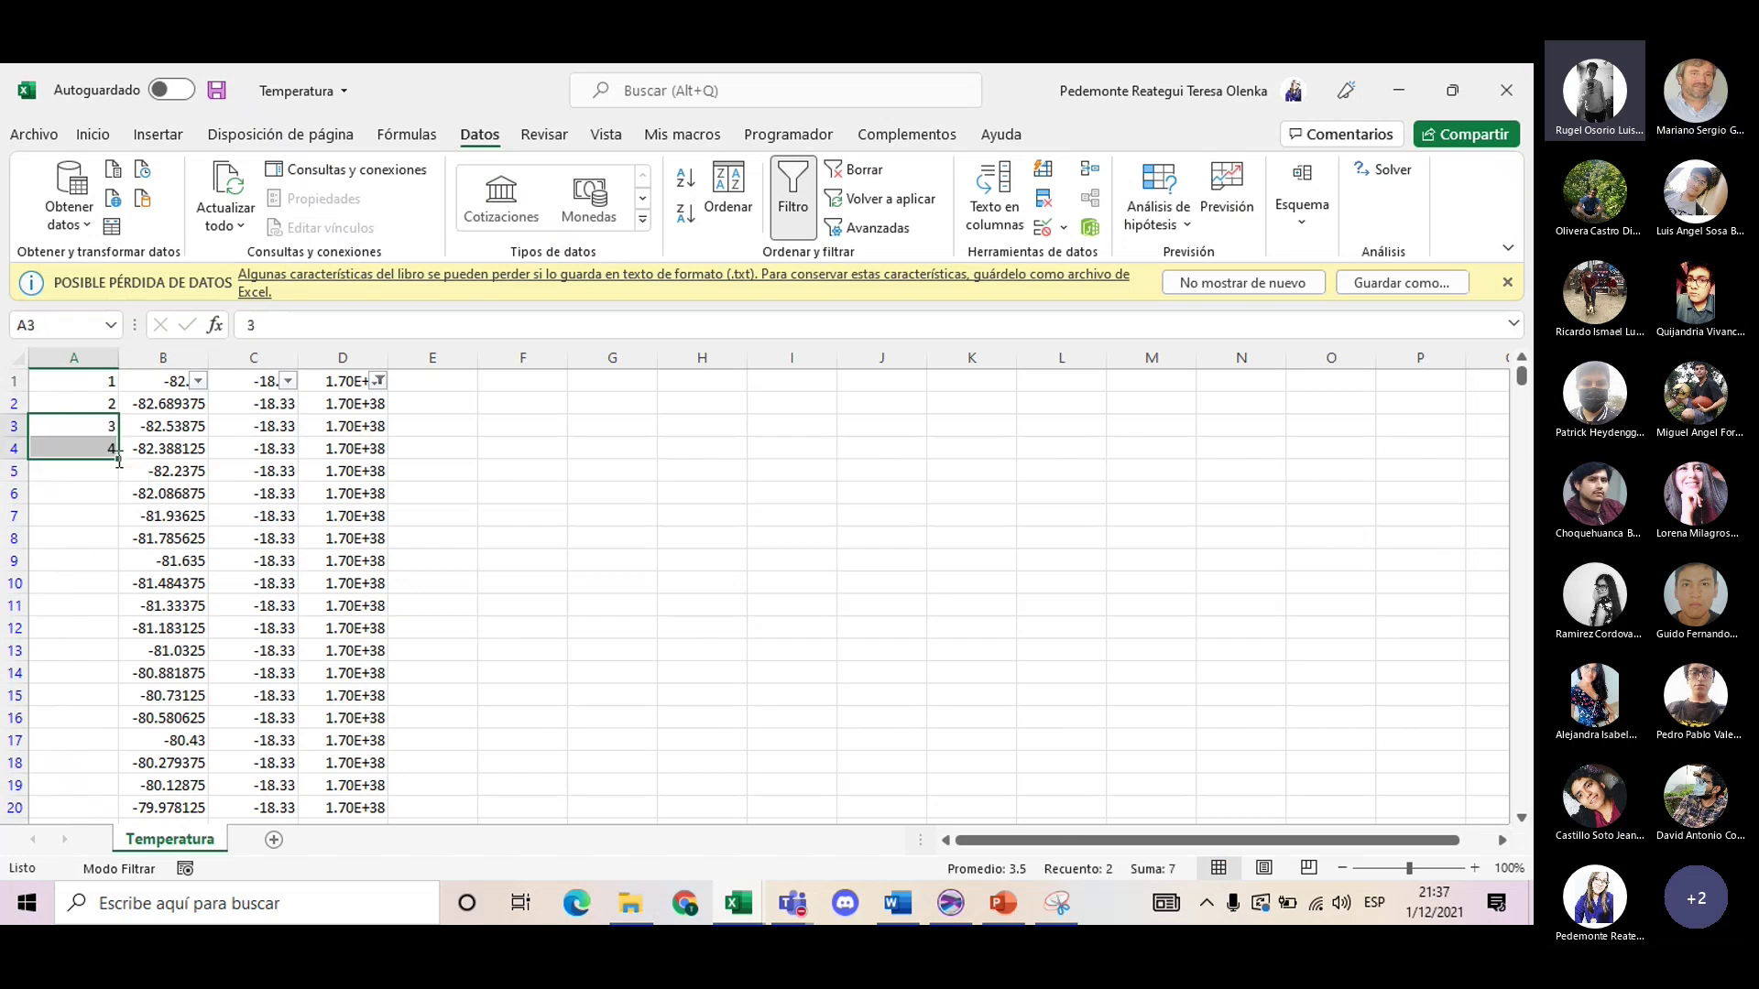
pyautogui.press('F2')
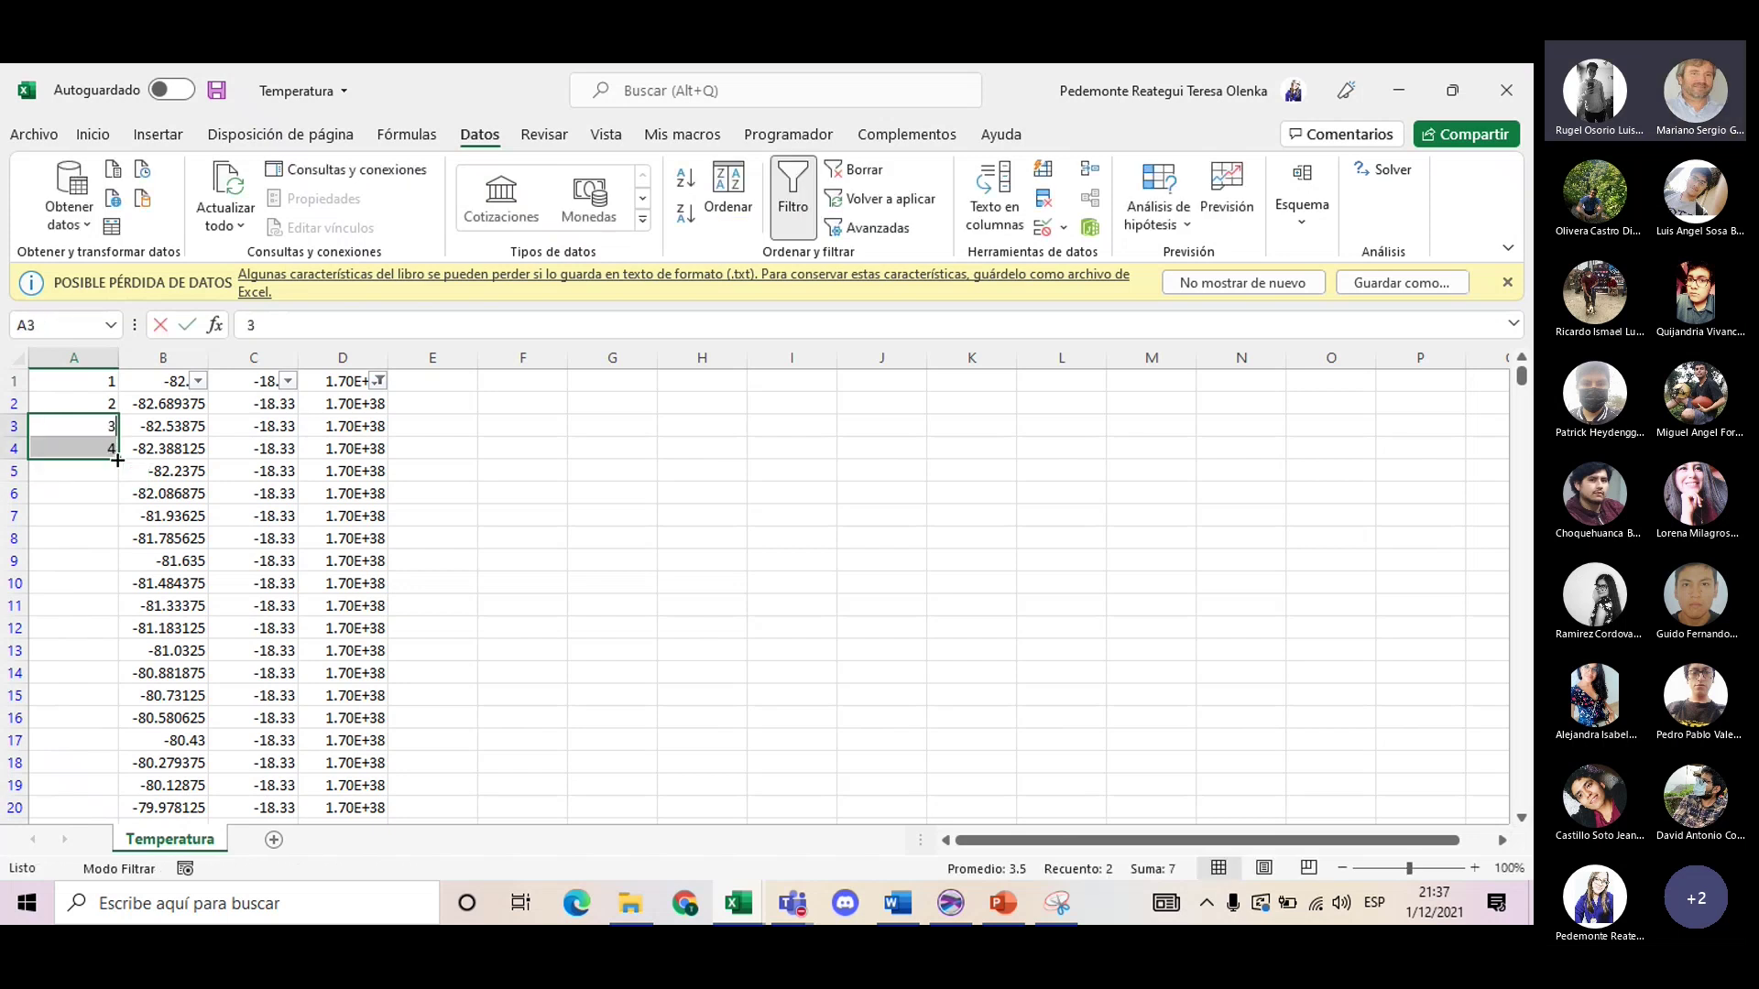
pyautogui.press('Escape')
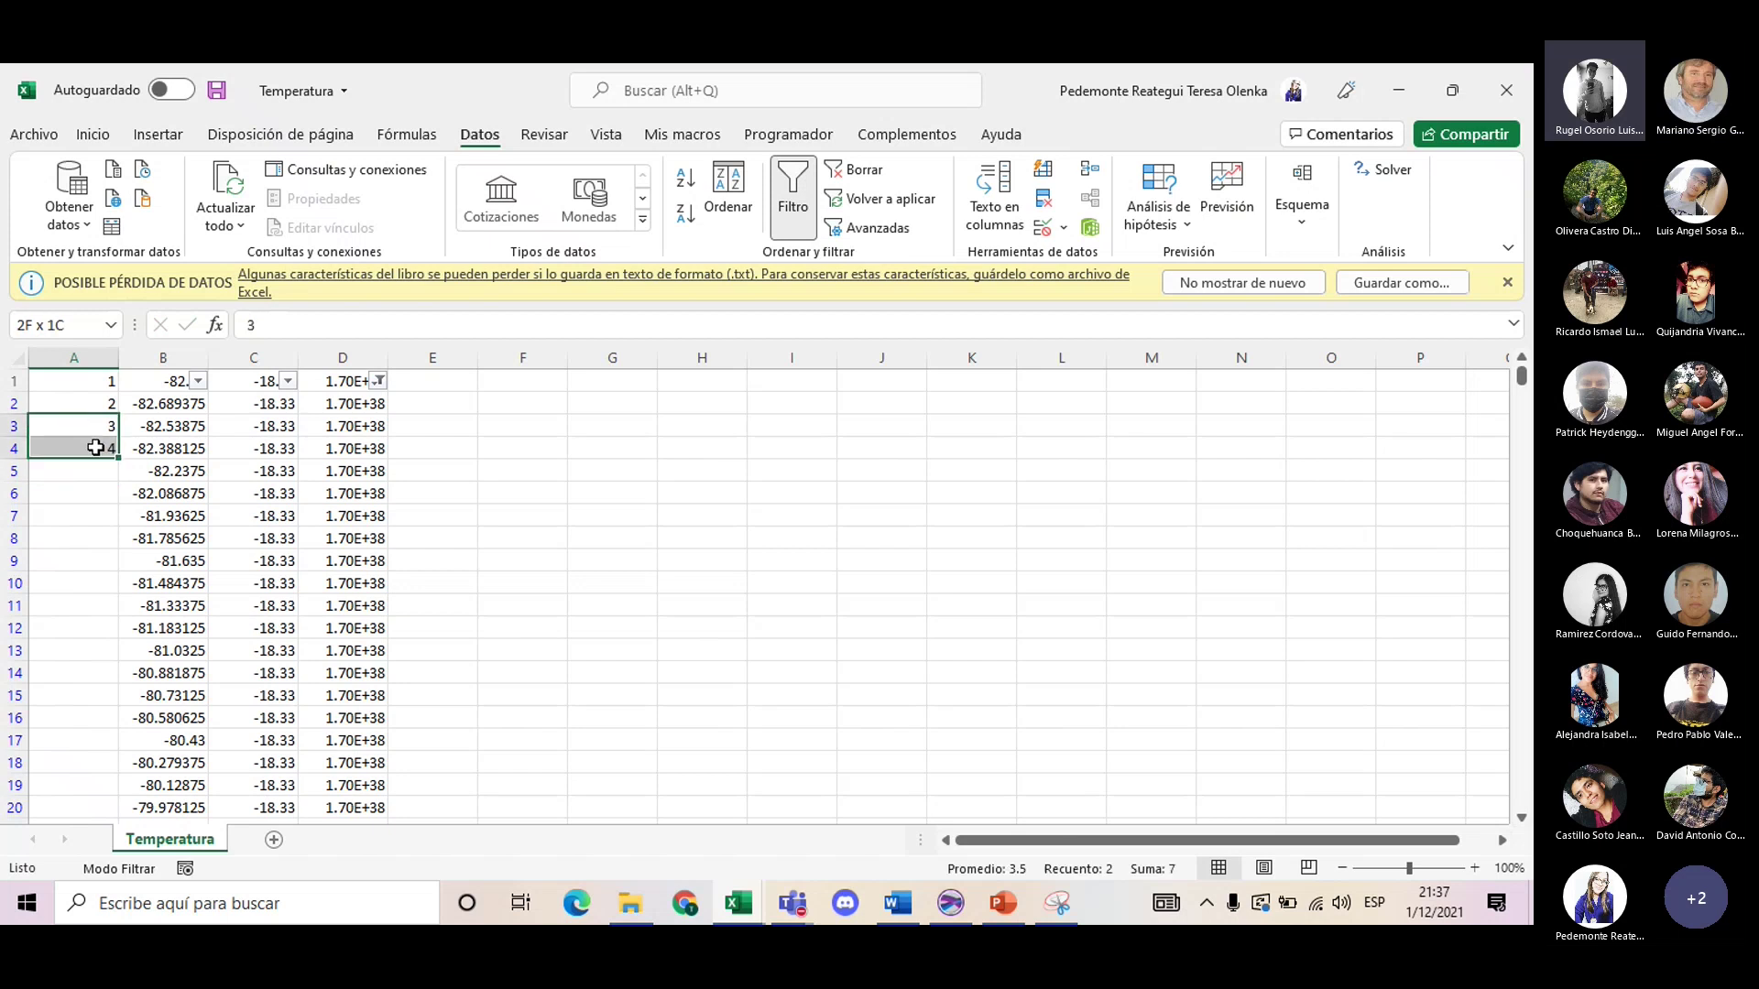
pyautogui.moveTo(114, 403); pyautogui.dragTo(112, 449)
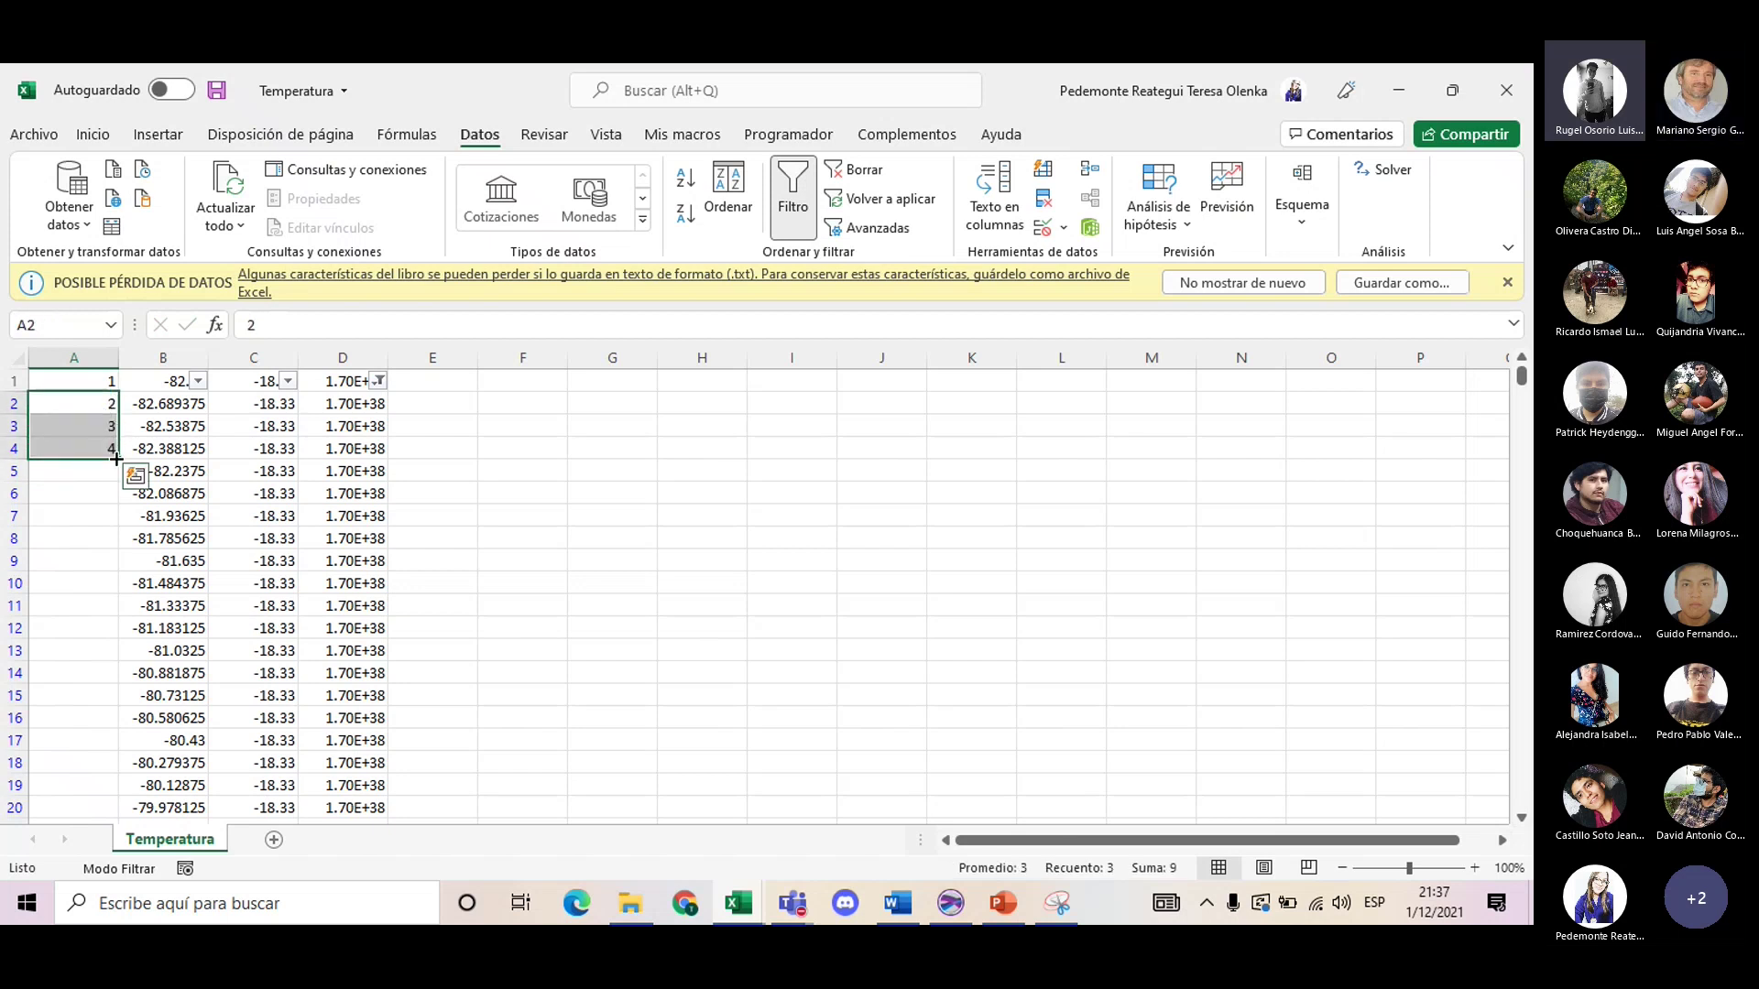
pyautogui.press('F2')
pyautogui.moveTo(84, 380); pyautogui.dragTo(104, 431)
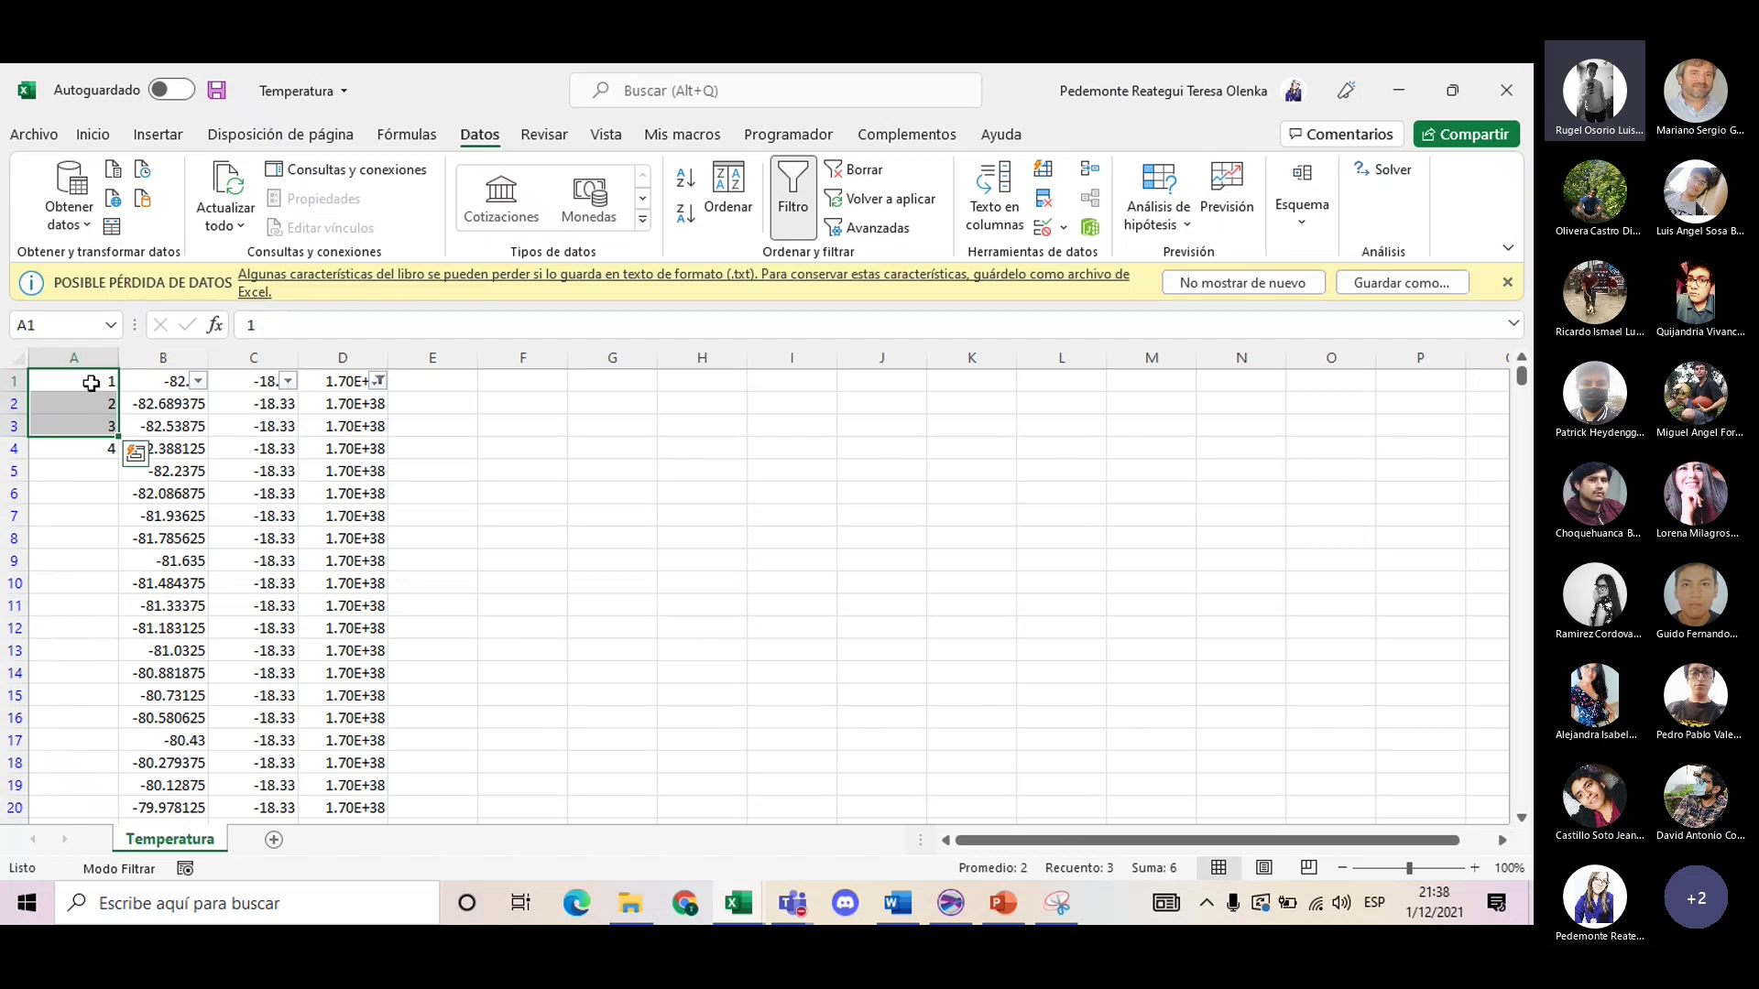
pyautogui.click(514, 491)
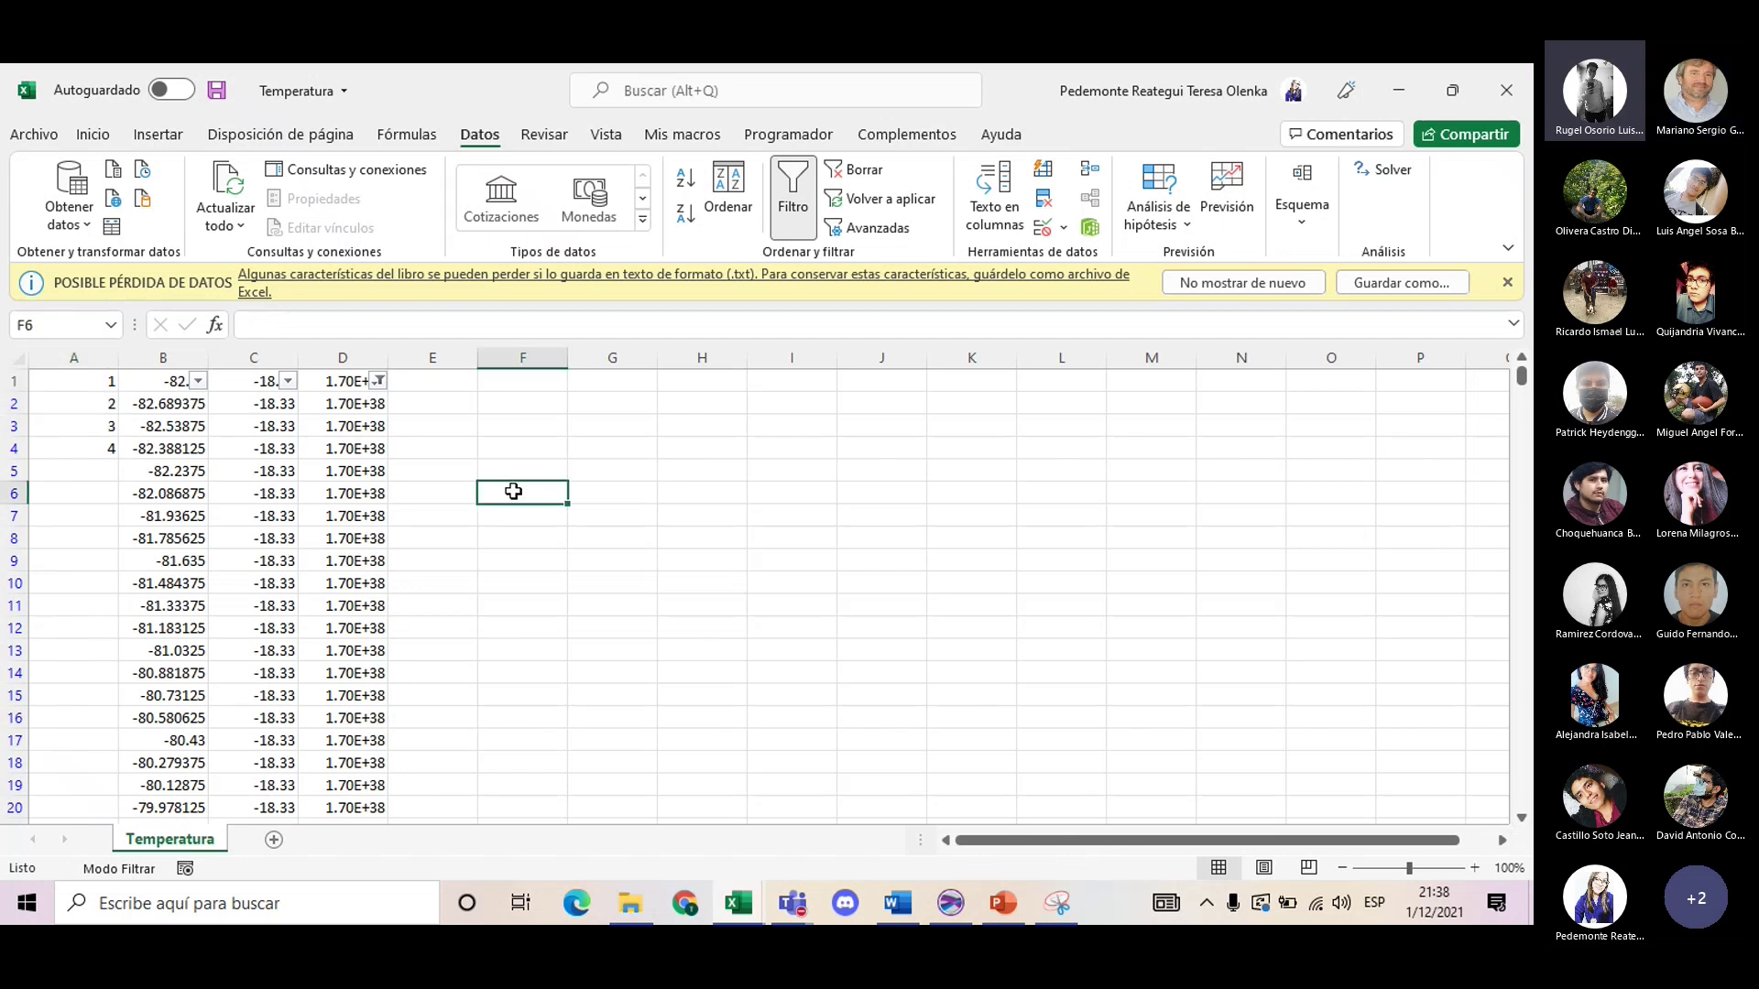
# - Try to continue the column A numbering downward from the 4 in A4 with the filter still on
pyautogui.click(104, 446)
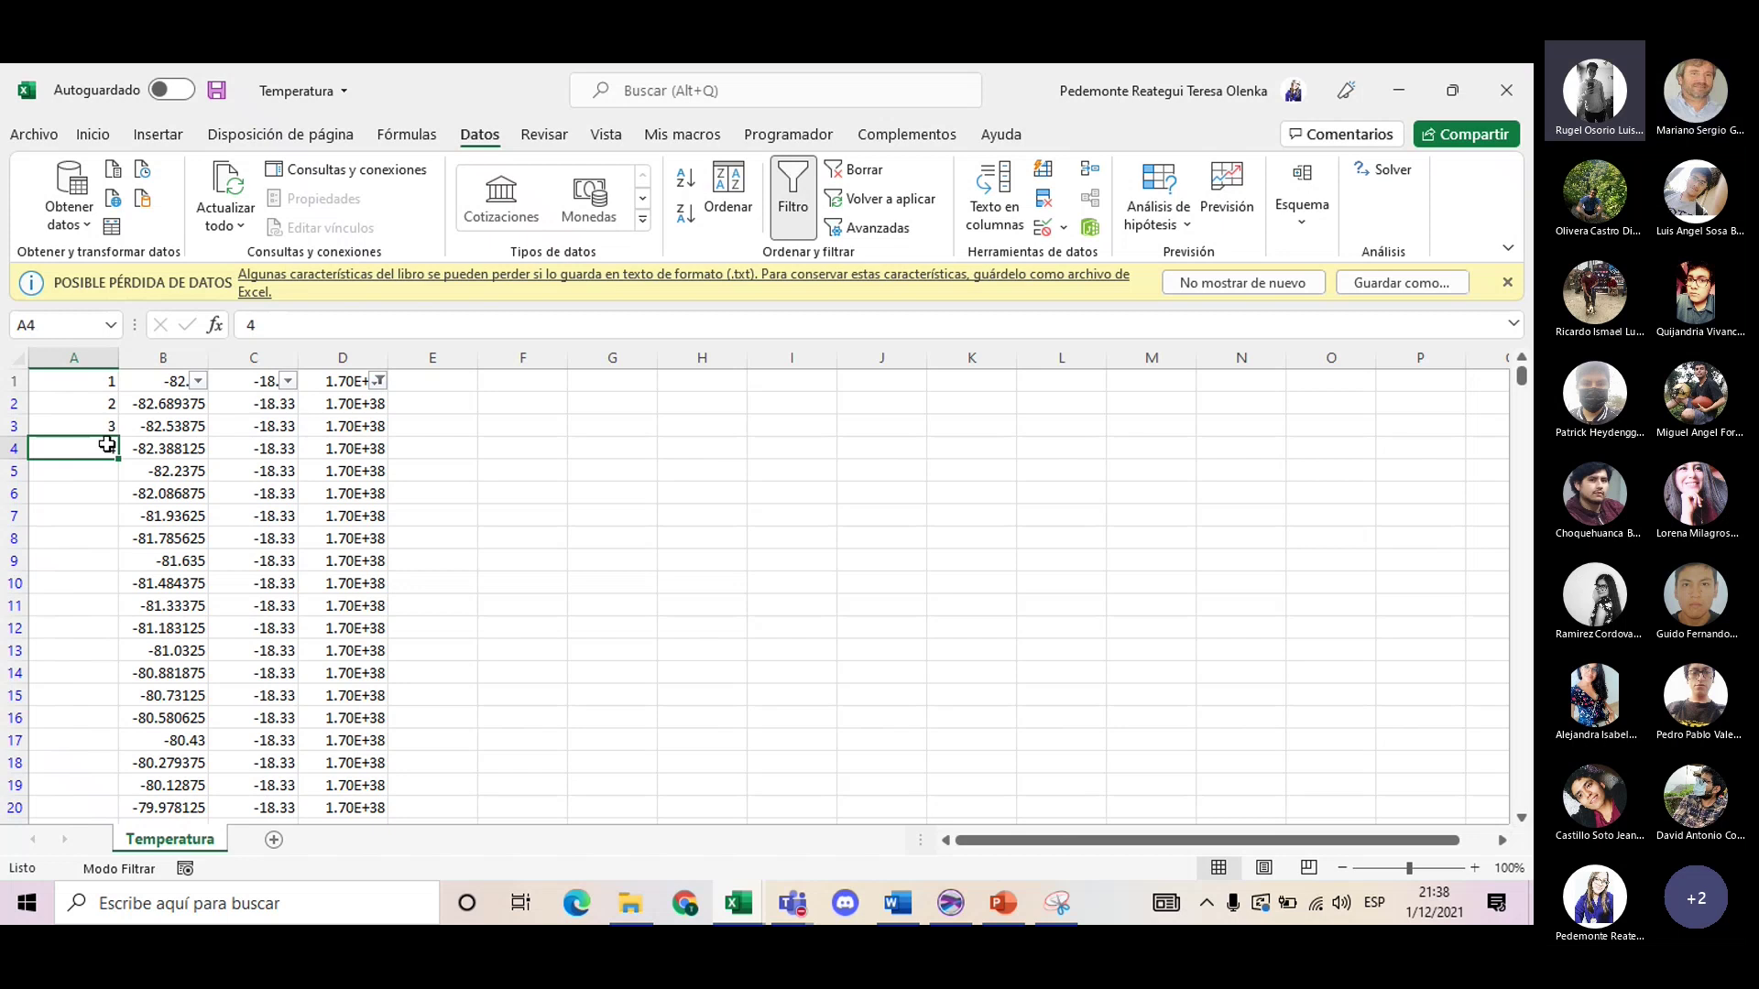
pyautogui.hotkey('ctrl', 'Down')
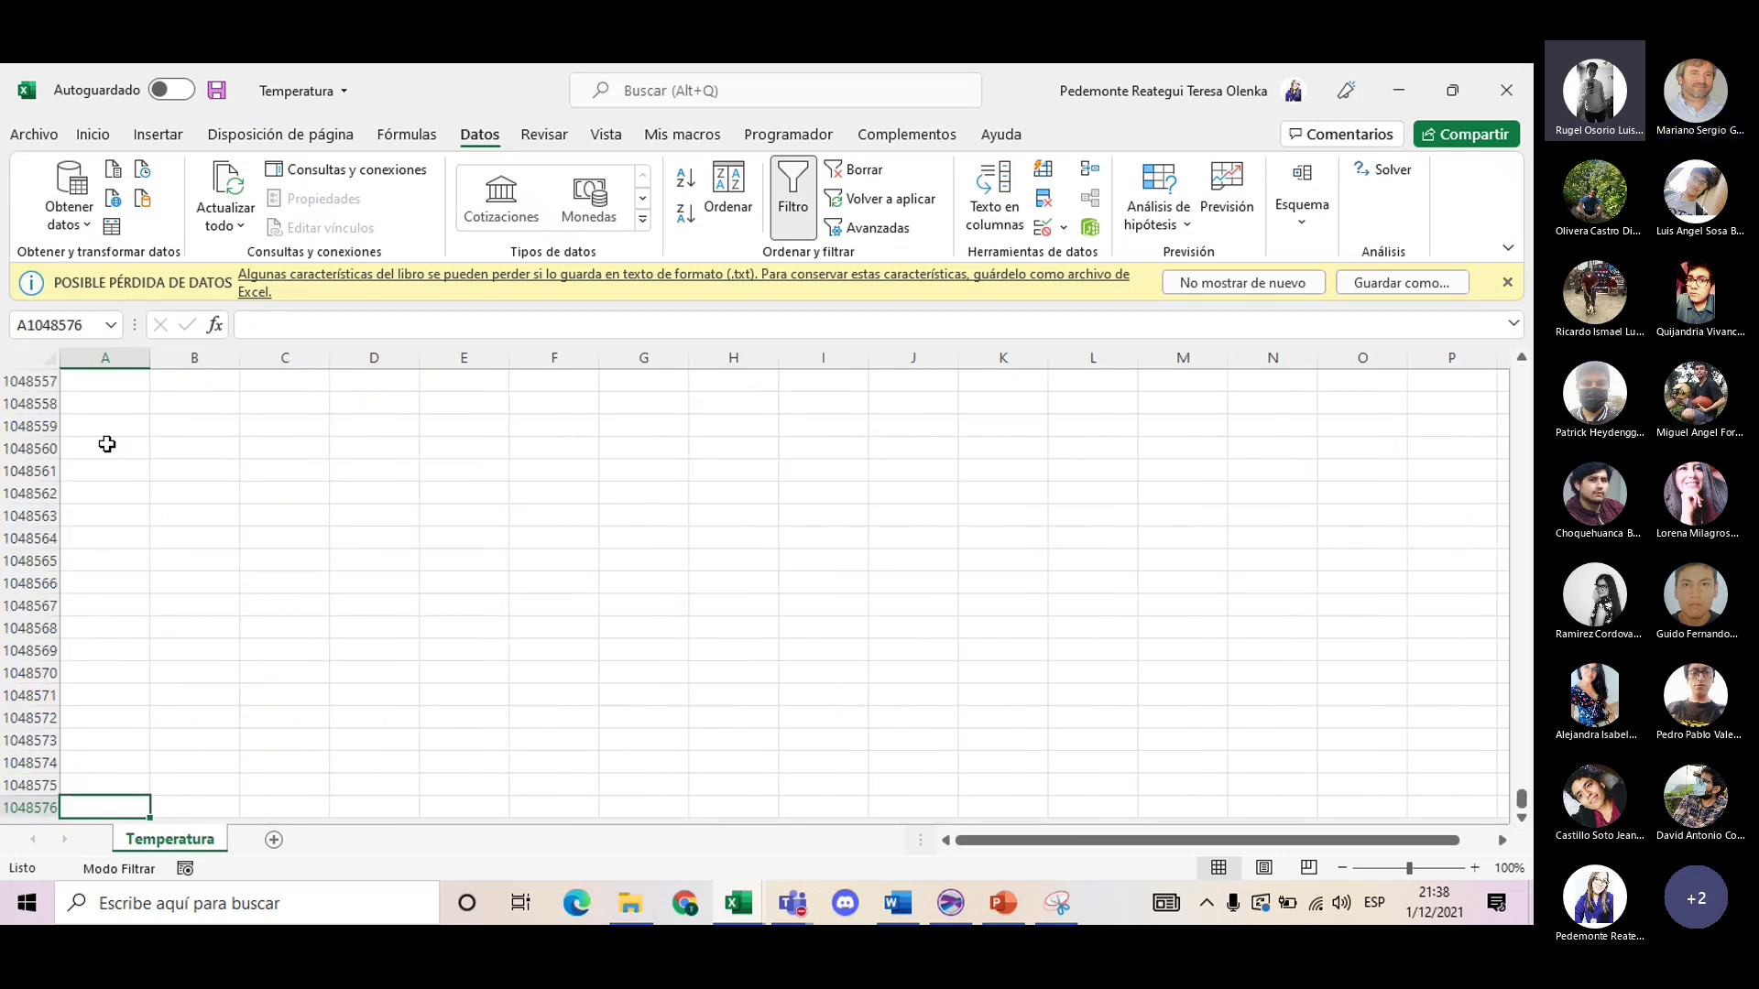
pyautogui.hotkey('ctrl', 'Up')
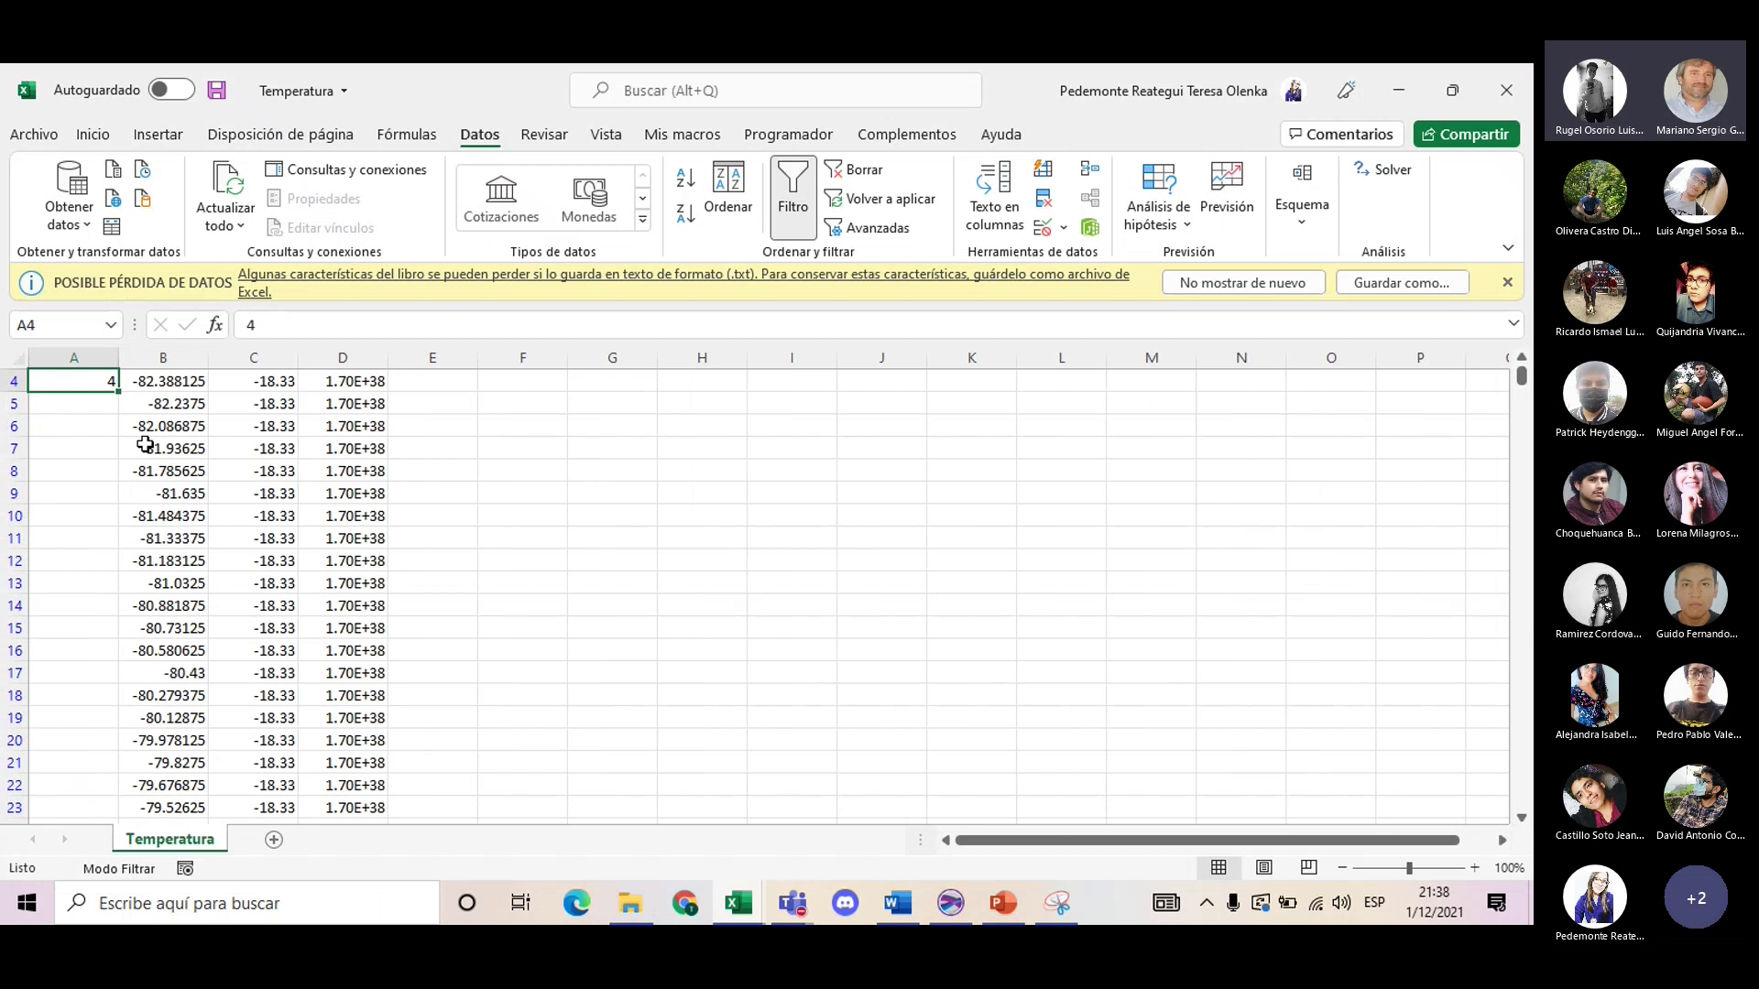
pyautogui.scroll(1, 101, 448)
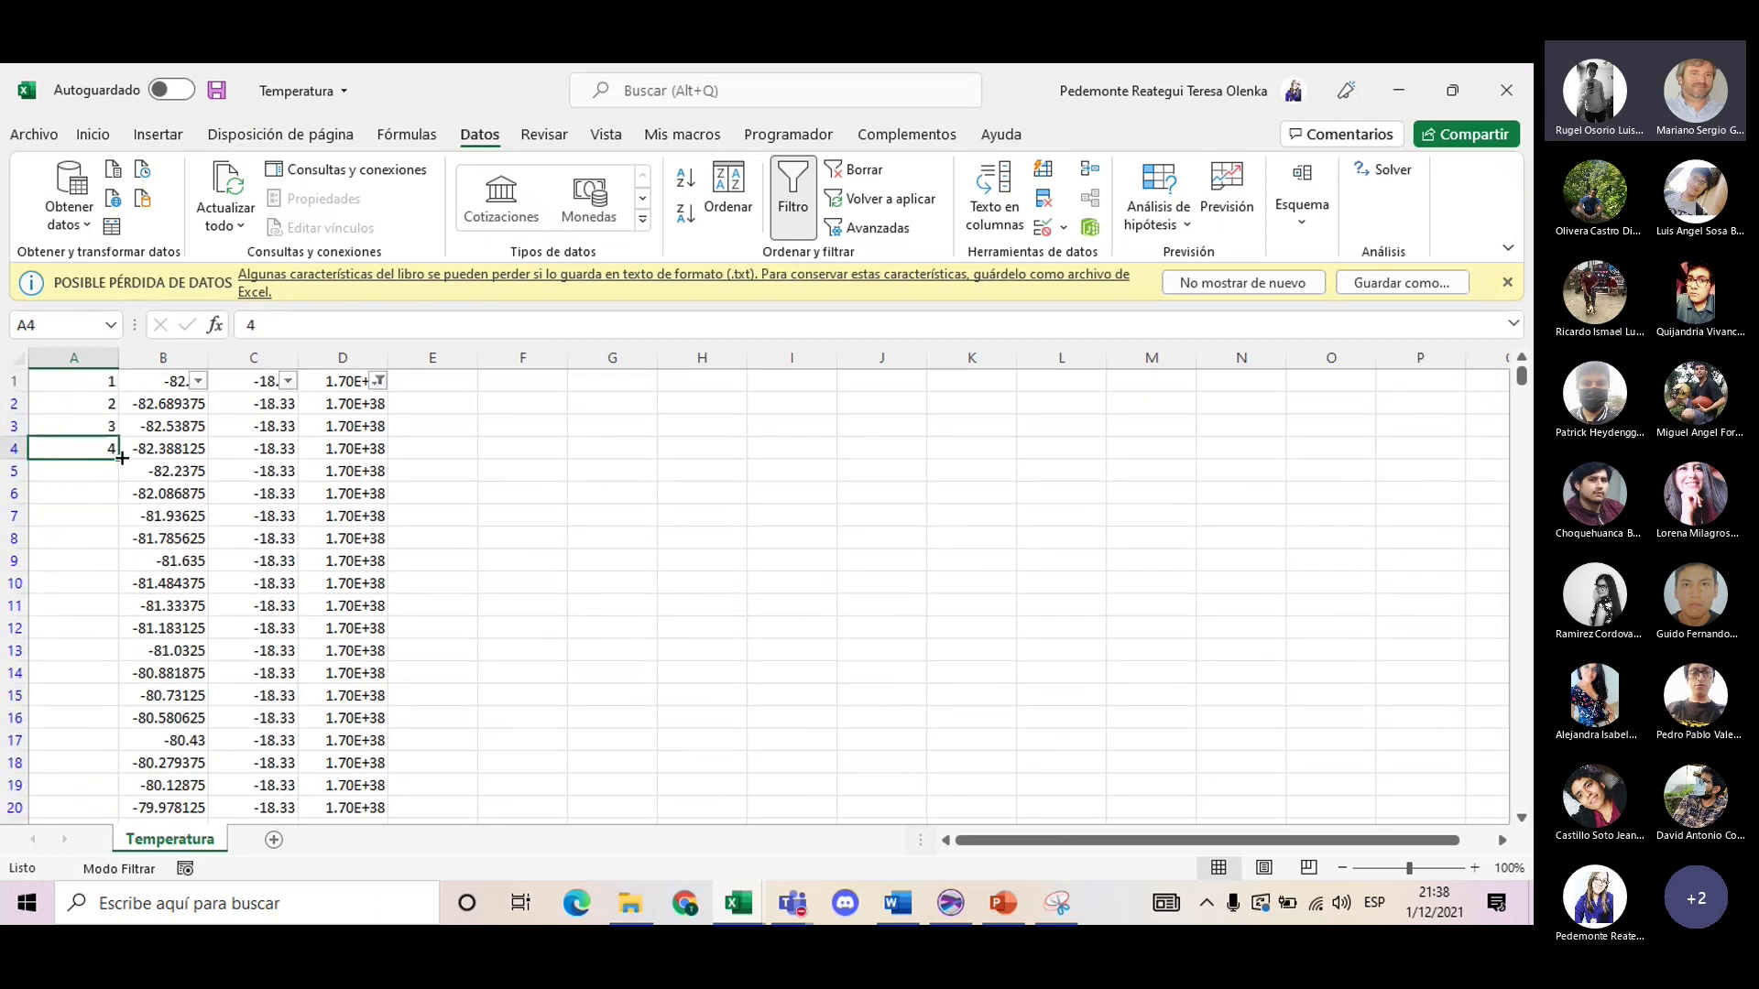
pyautogui.moveTo(122, 459)
pyautogui.mouseDown()
pyautogui.moveTo(119, 760)
pyautogui.moveTo(127, 469)
pyautogui.mouseUp()
pyautogui.click(502, 583)
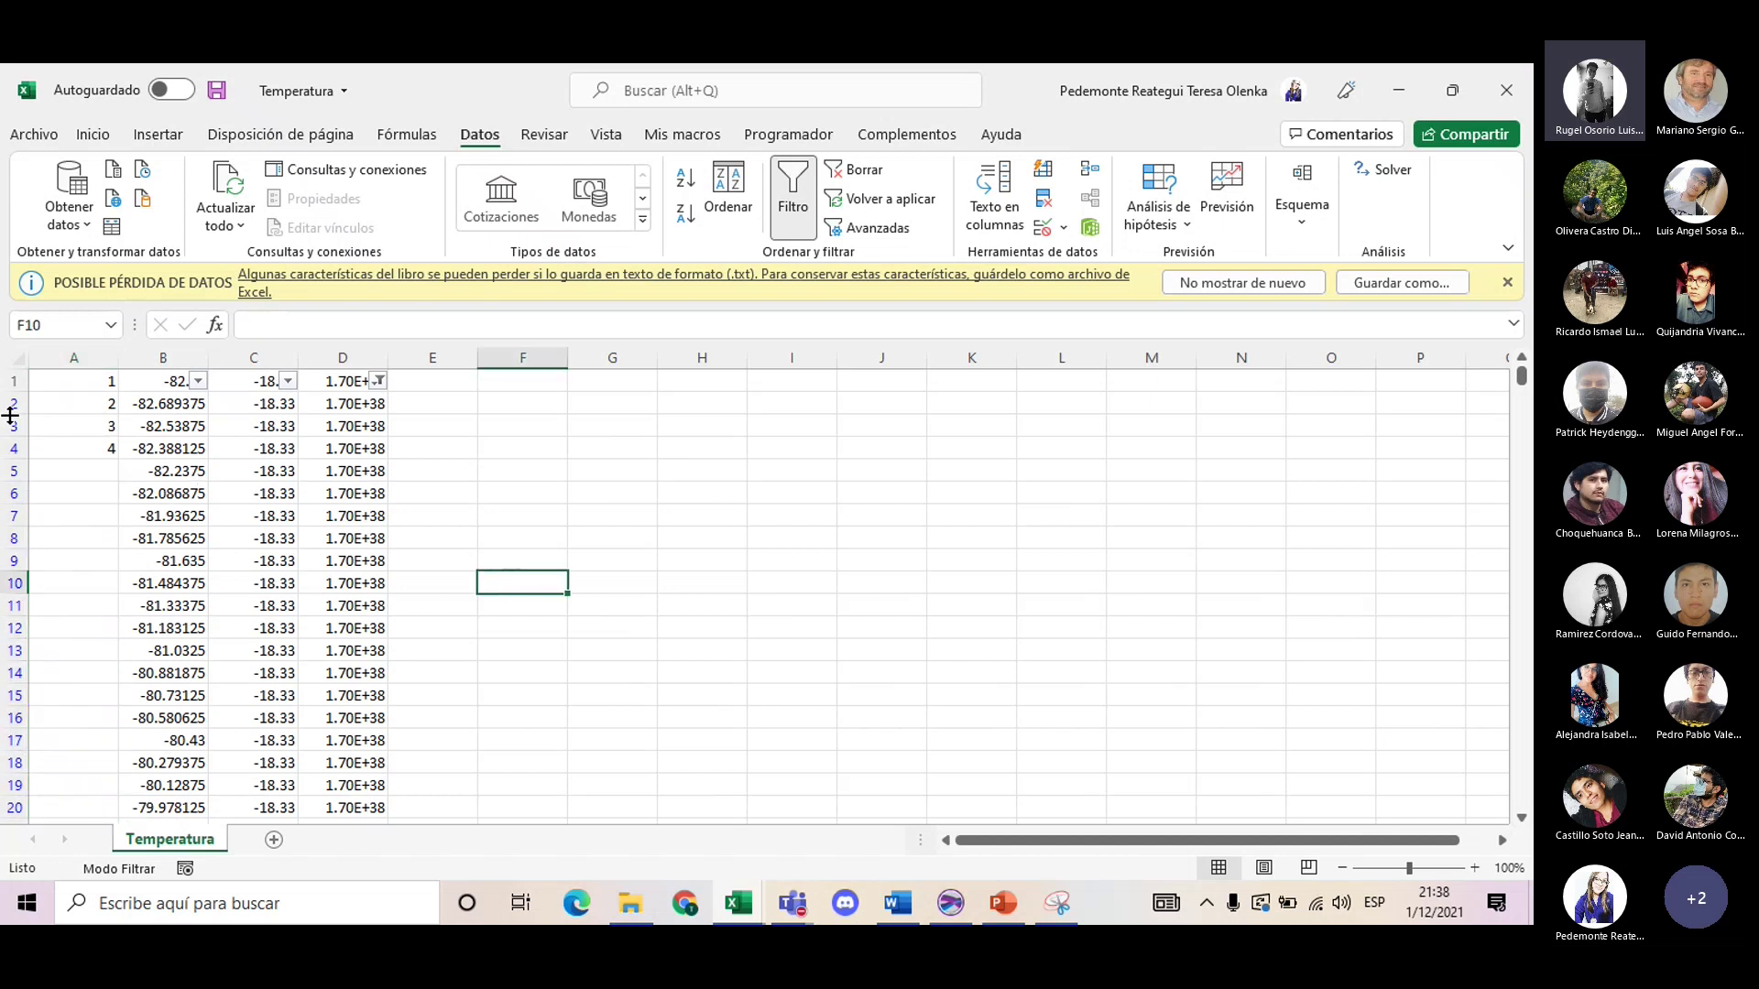
# - Remove the filter and fill the series from A1:A4 down column A to the last data row
pyautogui.moveTo(78, 382); pyautogui.dragTo(116, 461)
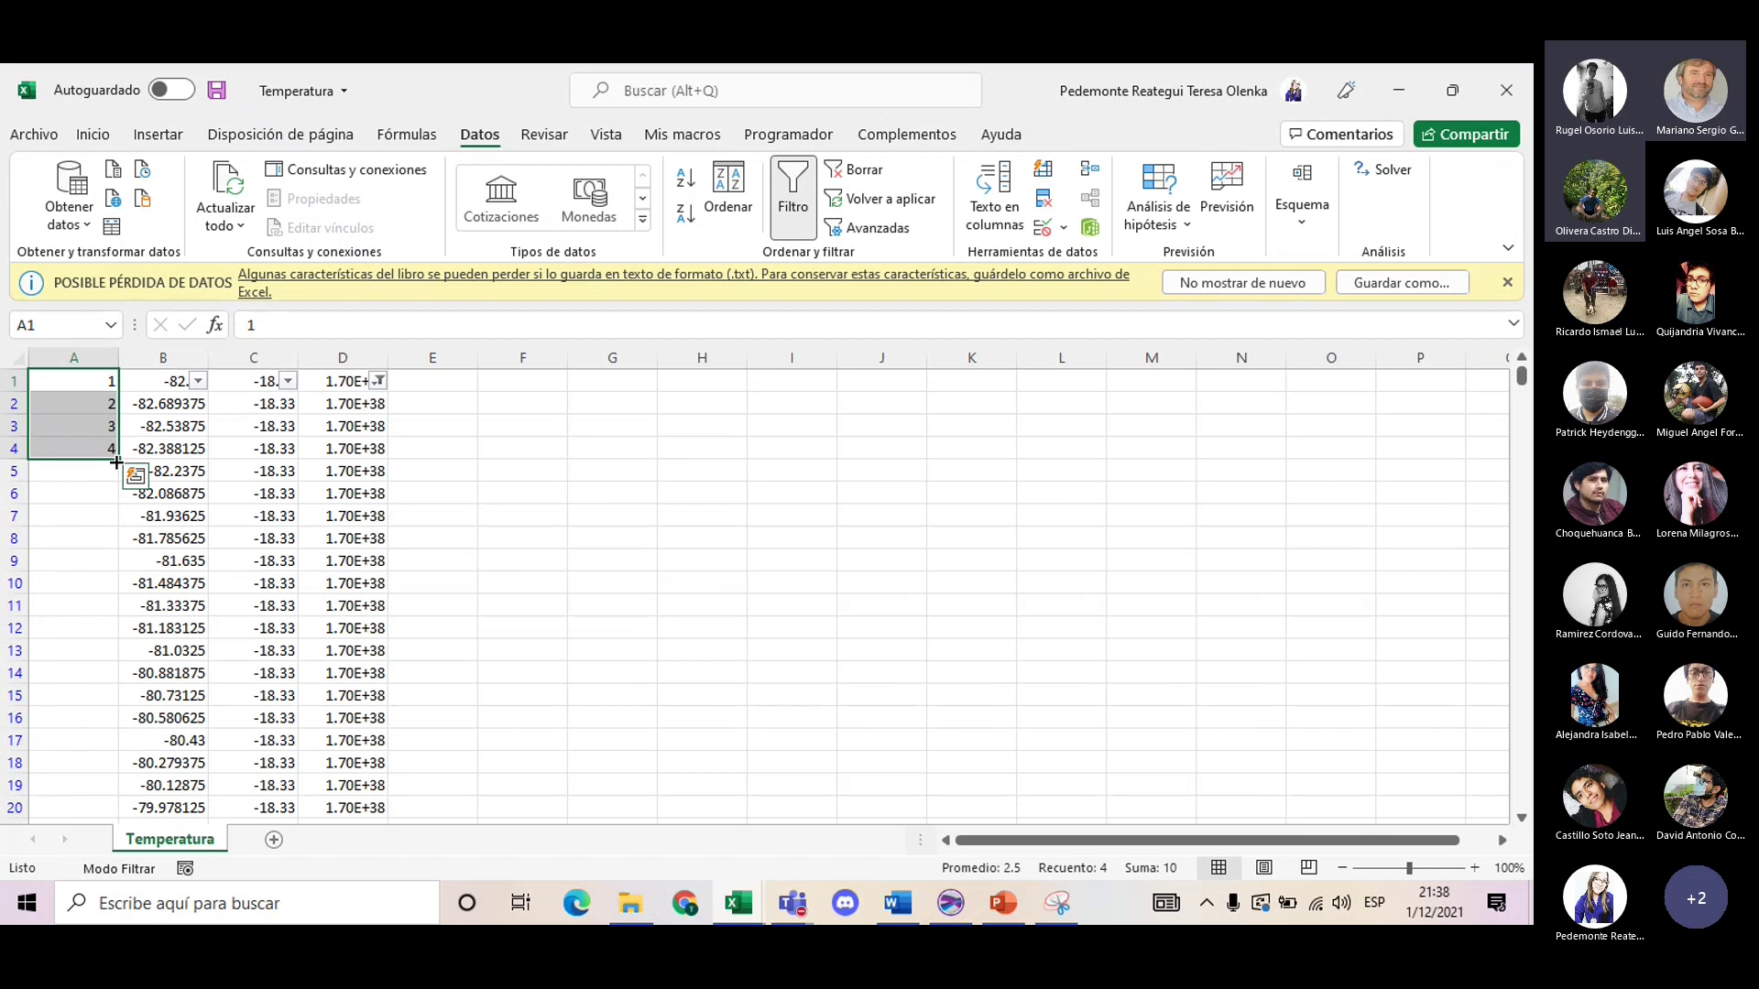
pyautogui.click(793, 194)
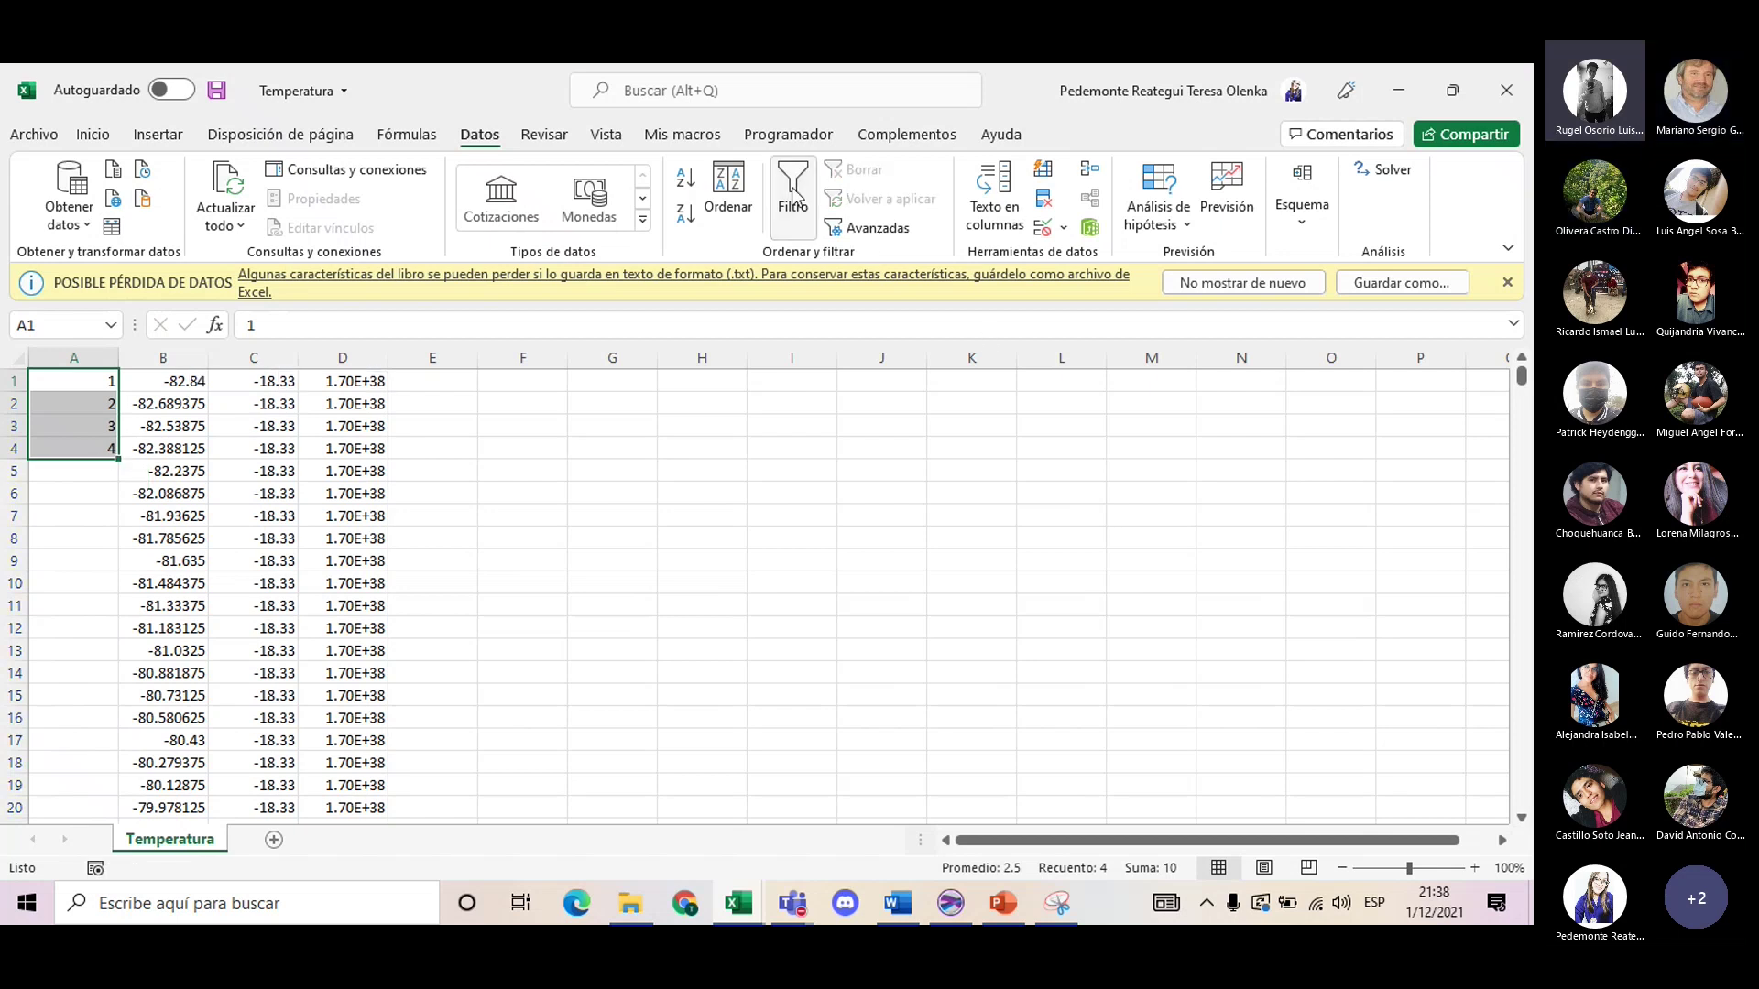
pyautogui.doubleClick(118, 459)
pyautogui.click(726, 651)
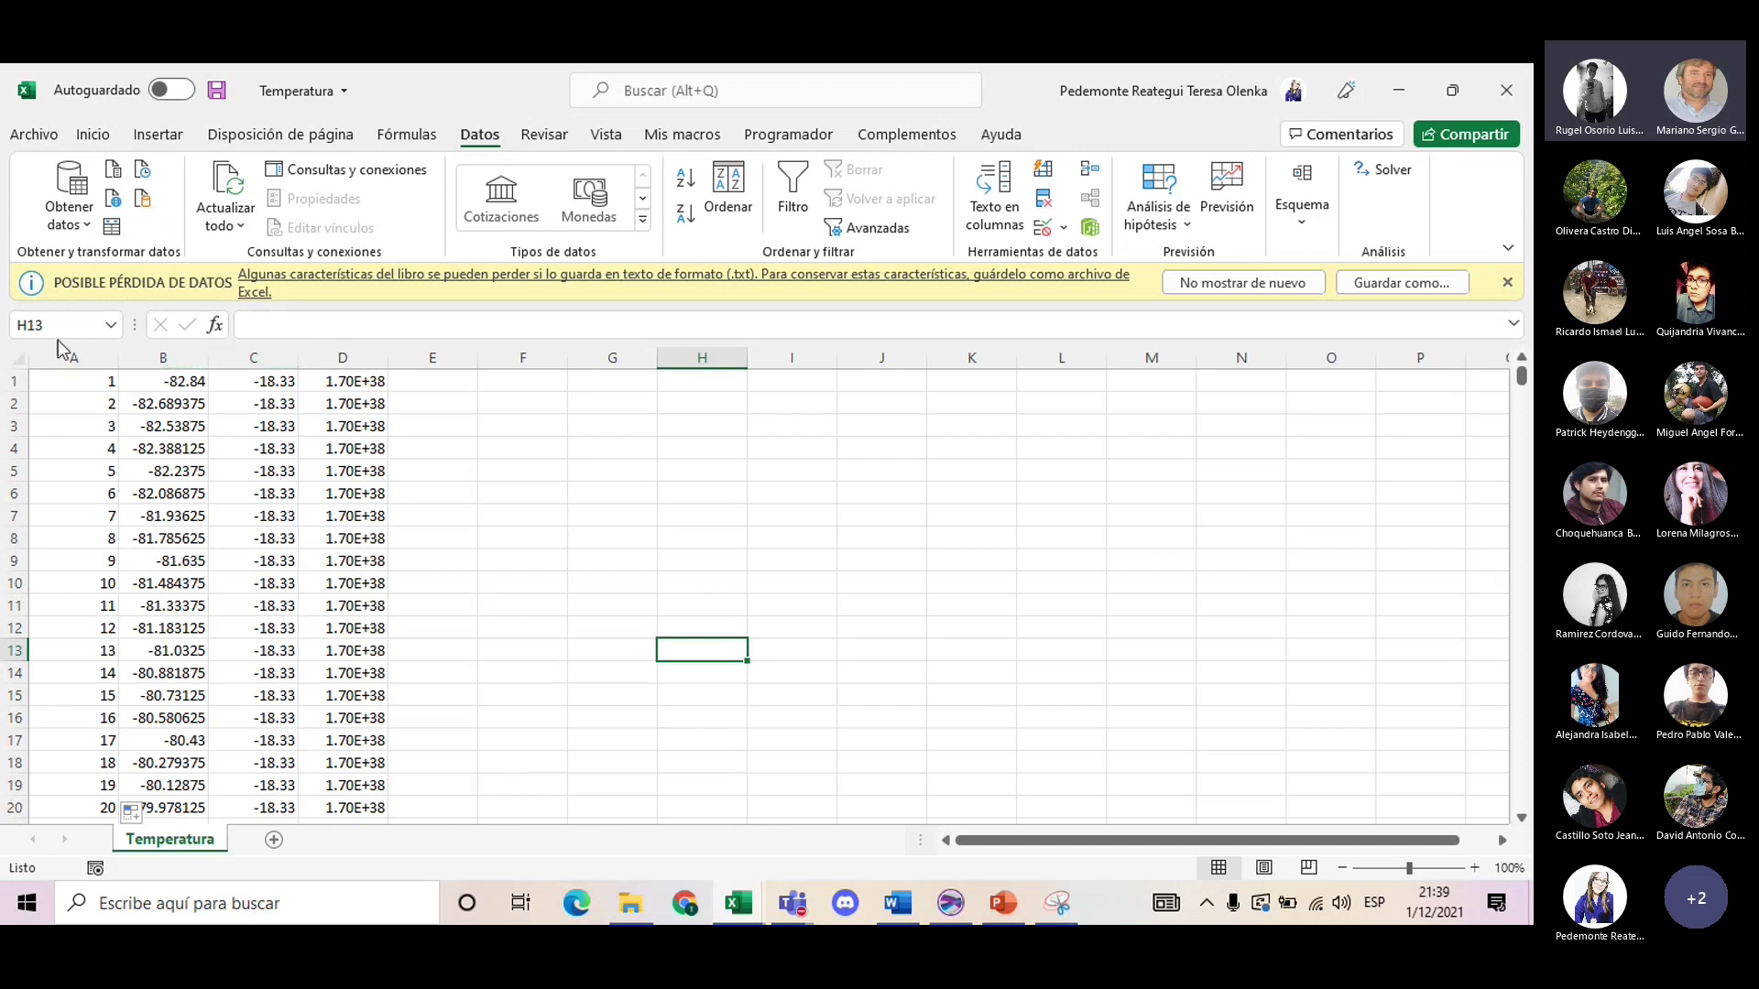
# - Turn filtering back on for the whole sheet so that the numbered column A is included
pyautogui.click(15, 361)
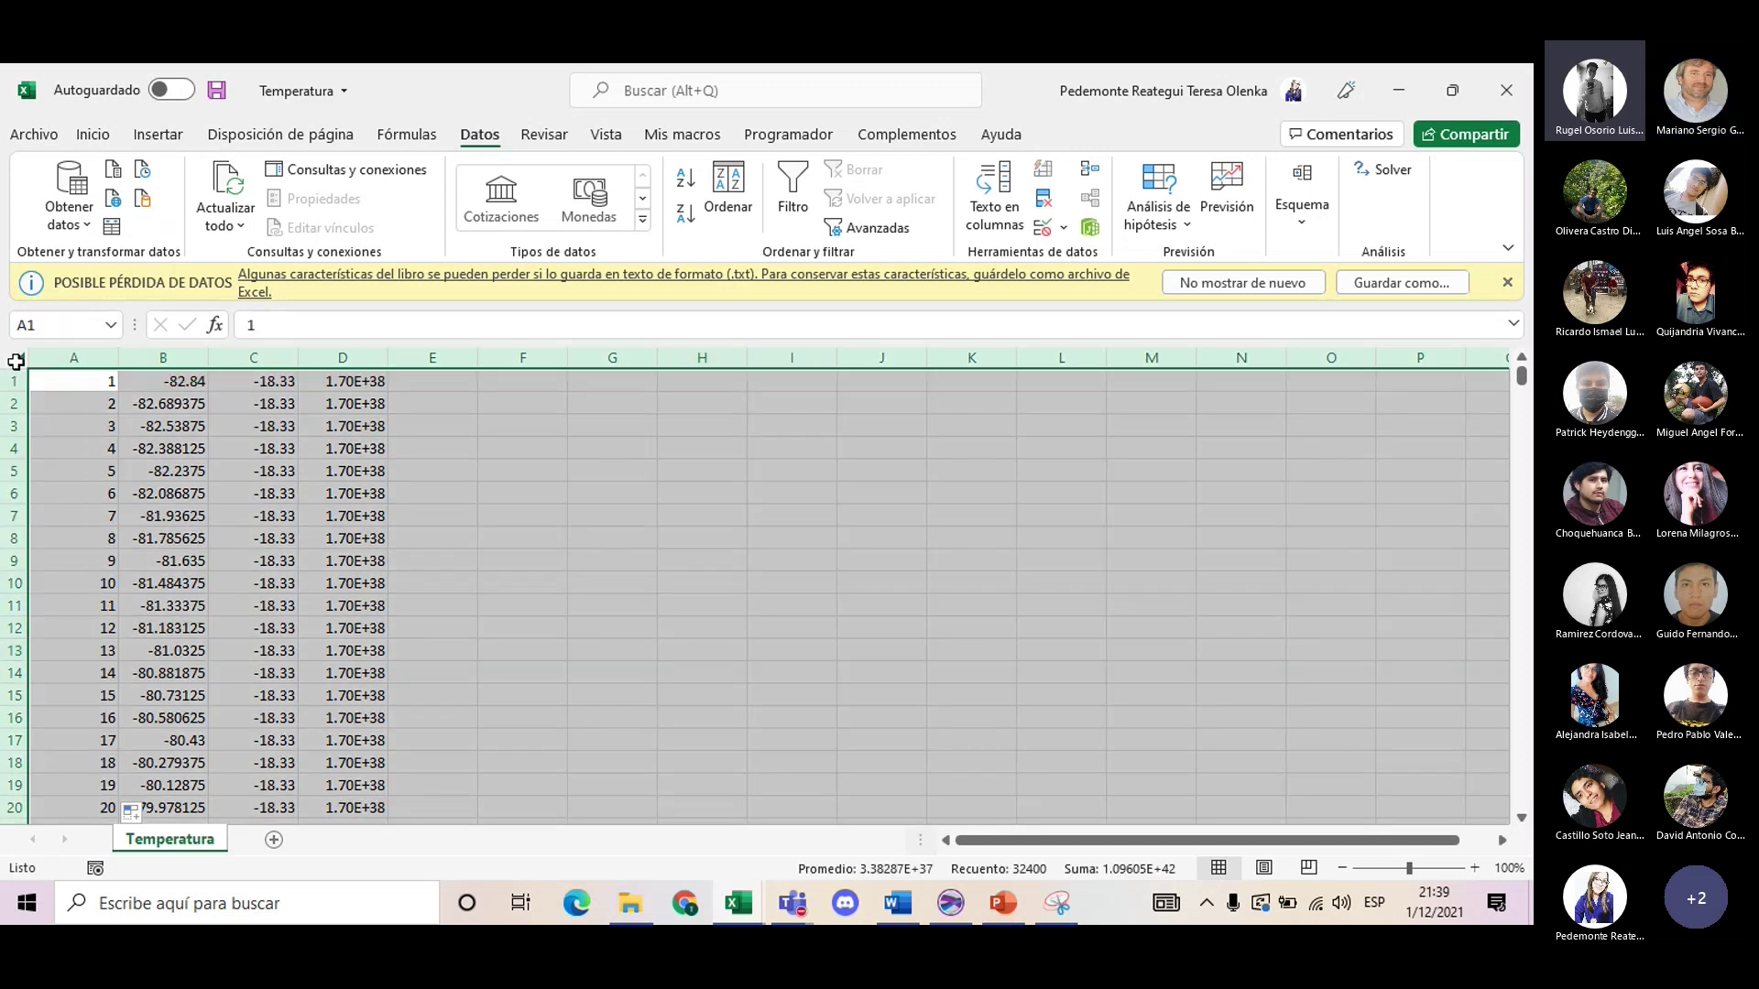
pyautogui.click(793, 193)
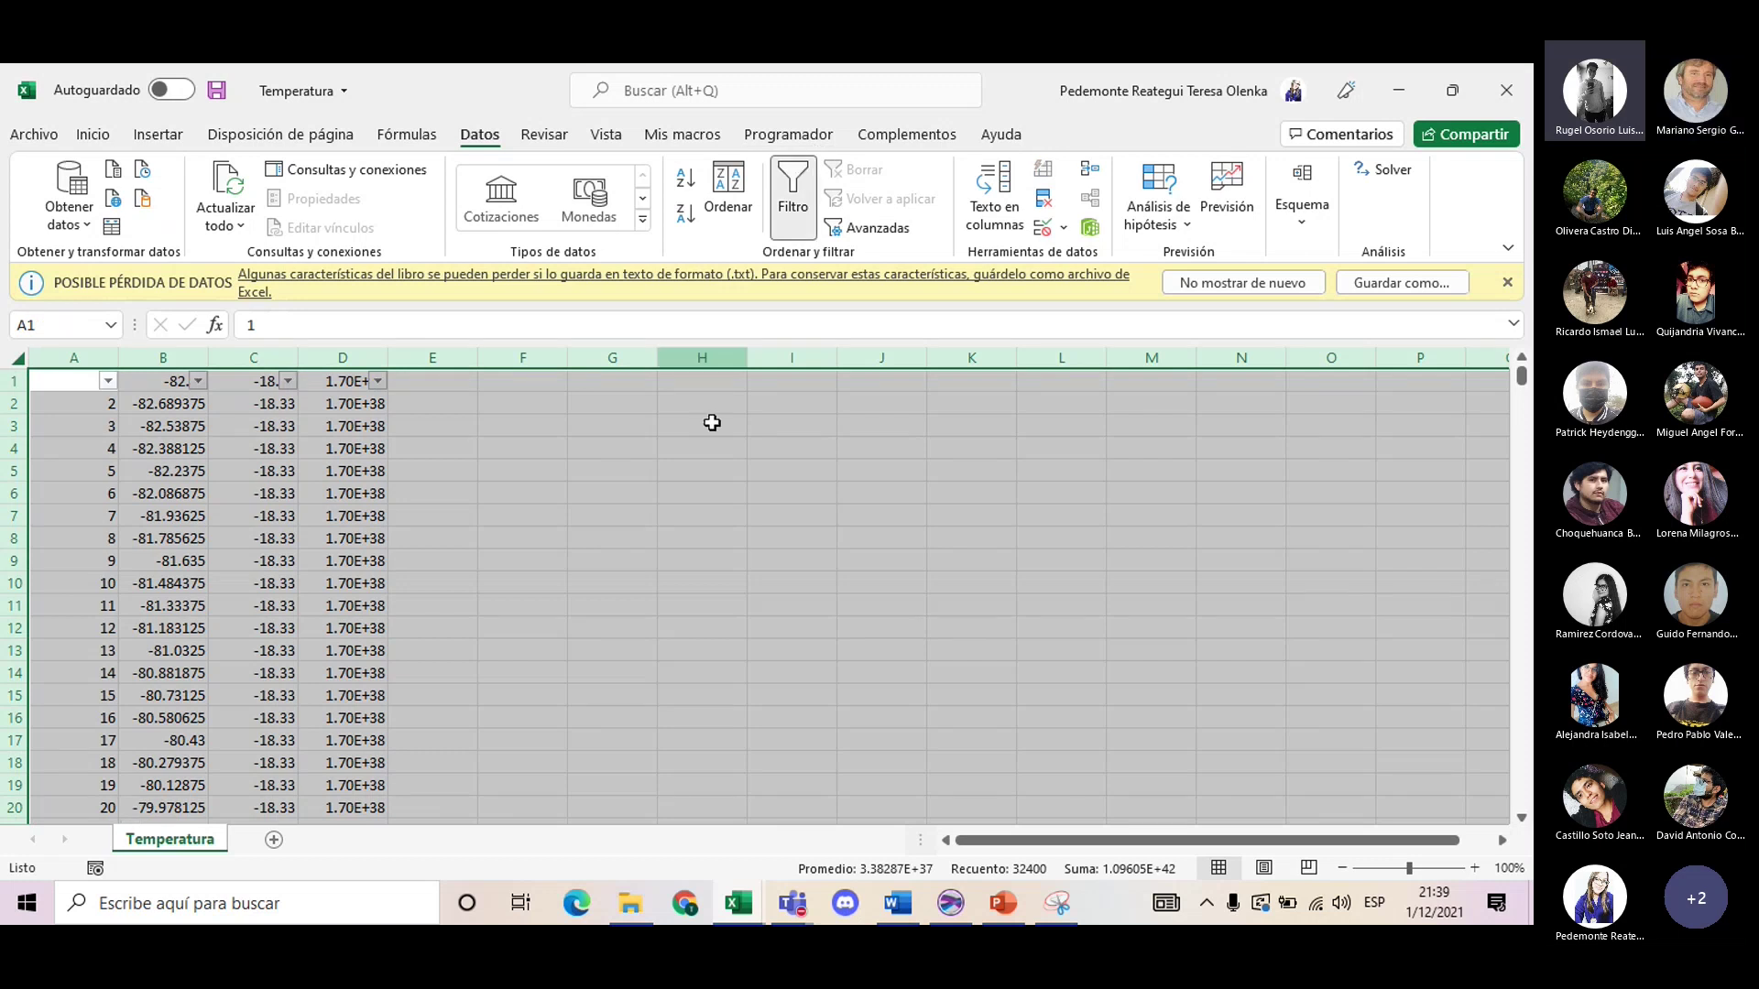
pyautogui.click(710, 476)
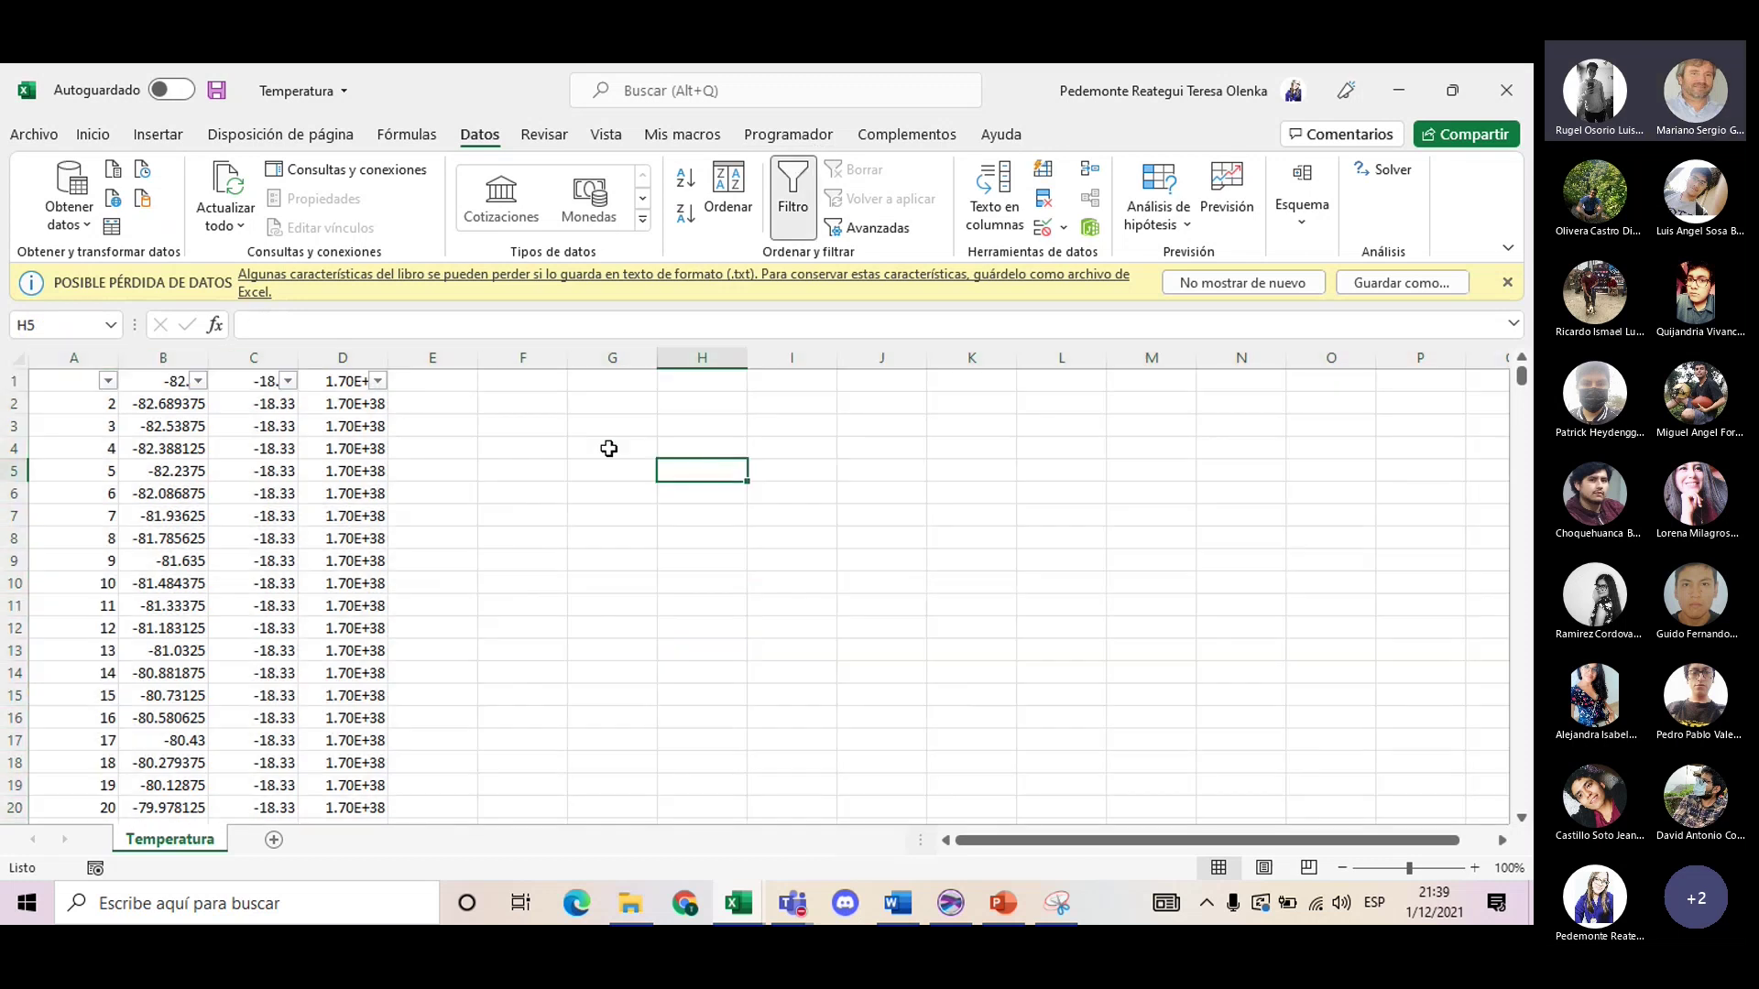
# - Filter column D to show only the rows with the no-data value 1.70E+38
pyautogui.click(377, 380)
pyautogui.click(193, 628)
pyautogui.scroll(-3, 223, 648)
pyautogui.scroll(3, 224, 648)
pyautogui.scroll(-3, 245, 783)
pyautogui.moveTo(350, 669); pyautogui.dragTo(346, 773)
pyautogui.click(174, 789)
pyautogui.click(223, 834)
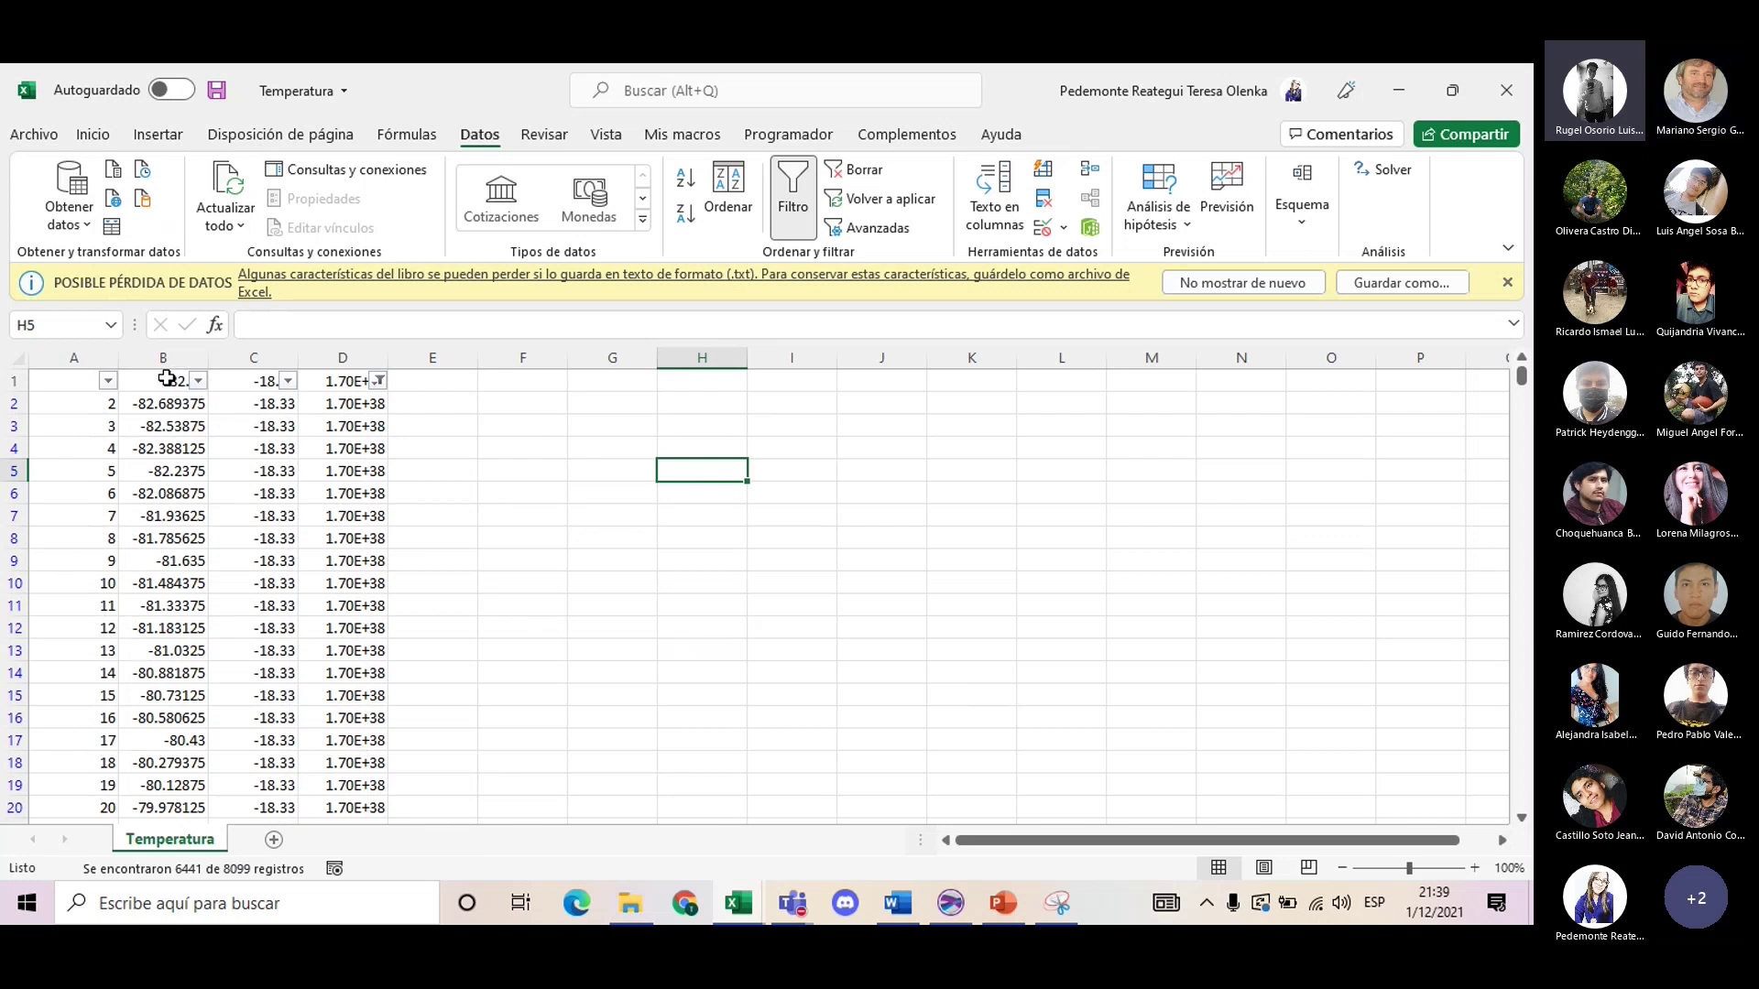
# - Try clearing the filtered rows in A1:D8100 and turning off the filter, and undo the changes
pyautogui.moveTo(87, 378); pyautogui.dragTo(561, 722)
pyautogui.scroll(4, 562, 722)
pyautogui.click(41, 379)
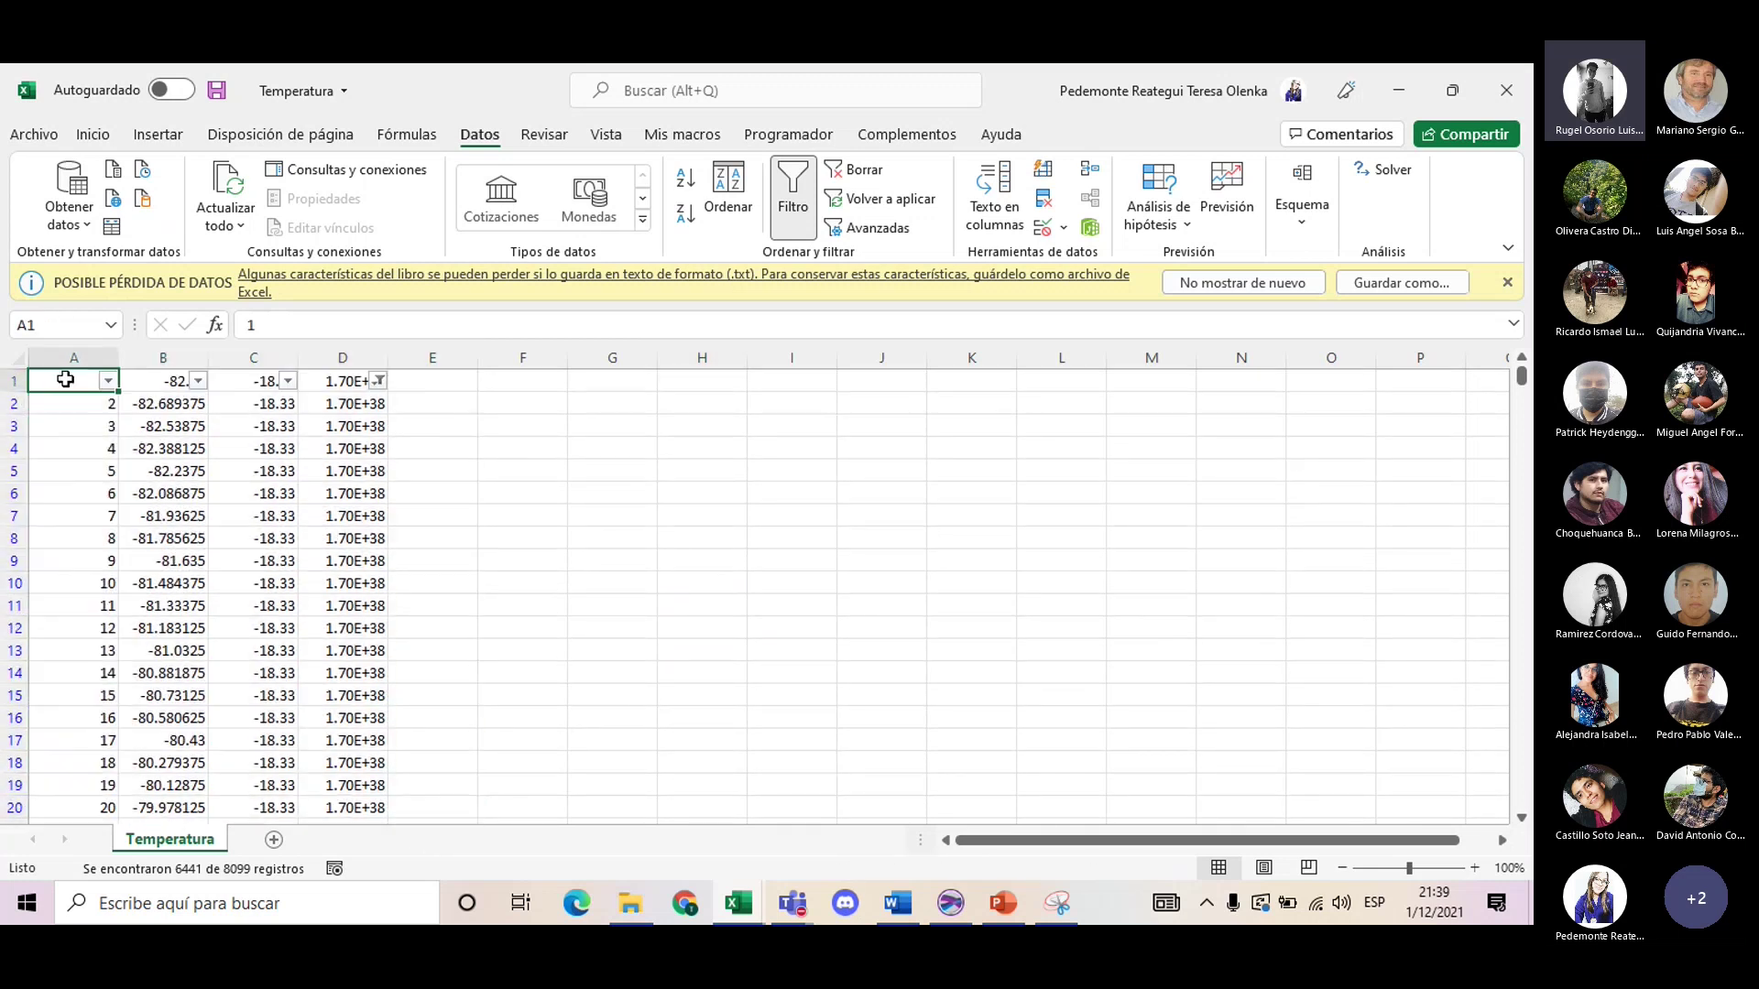
pyautogui.moveTo(43, 379); pyautogui.dragTo(371, 384)
pyautogui.hotkey('ctrl', 'shift', 'Down')
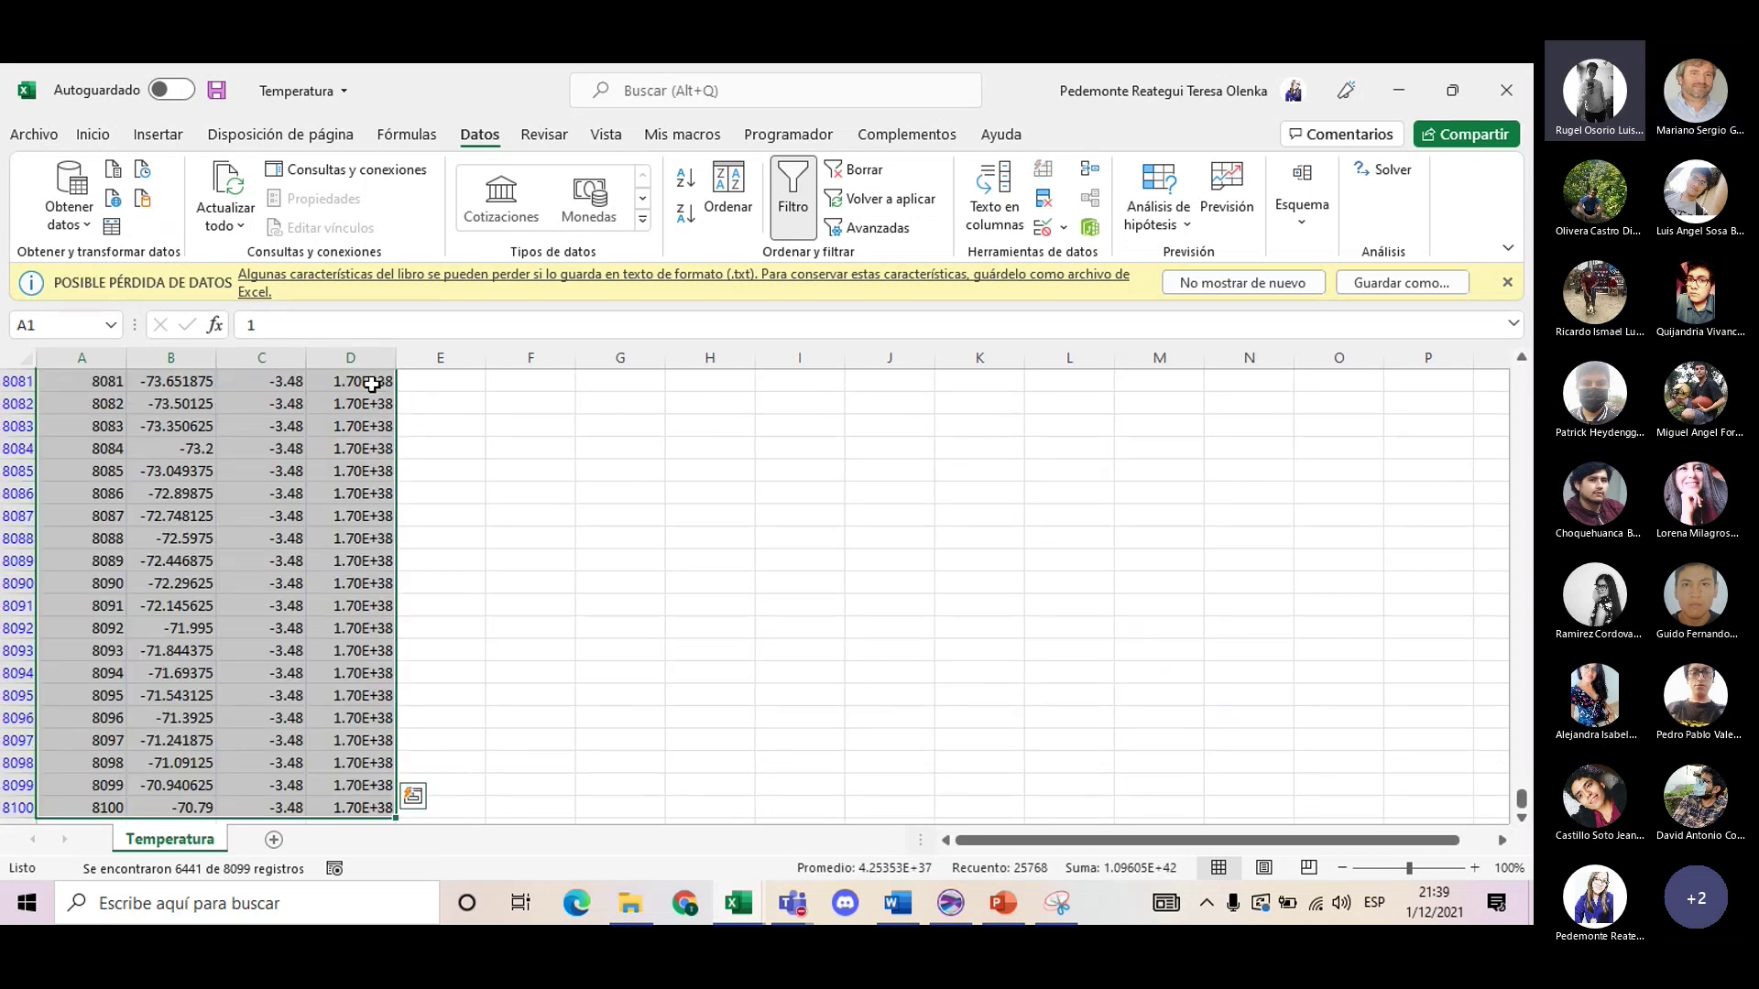
pyautogui.hotkey('ctrl', 'shift', 'l')
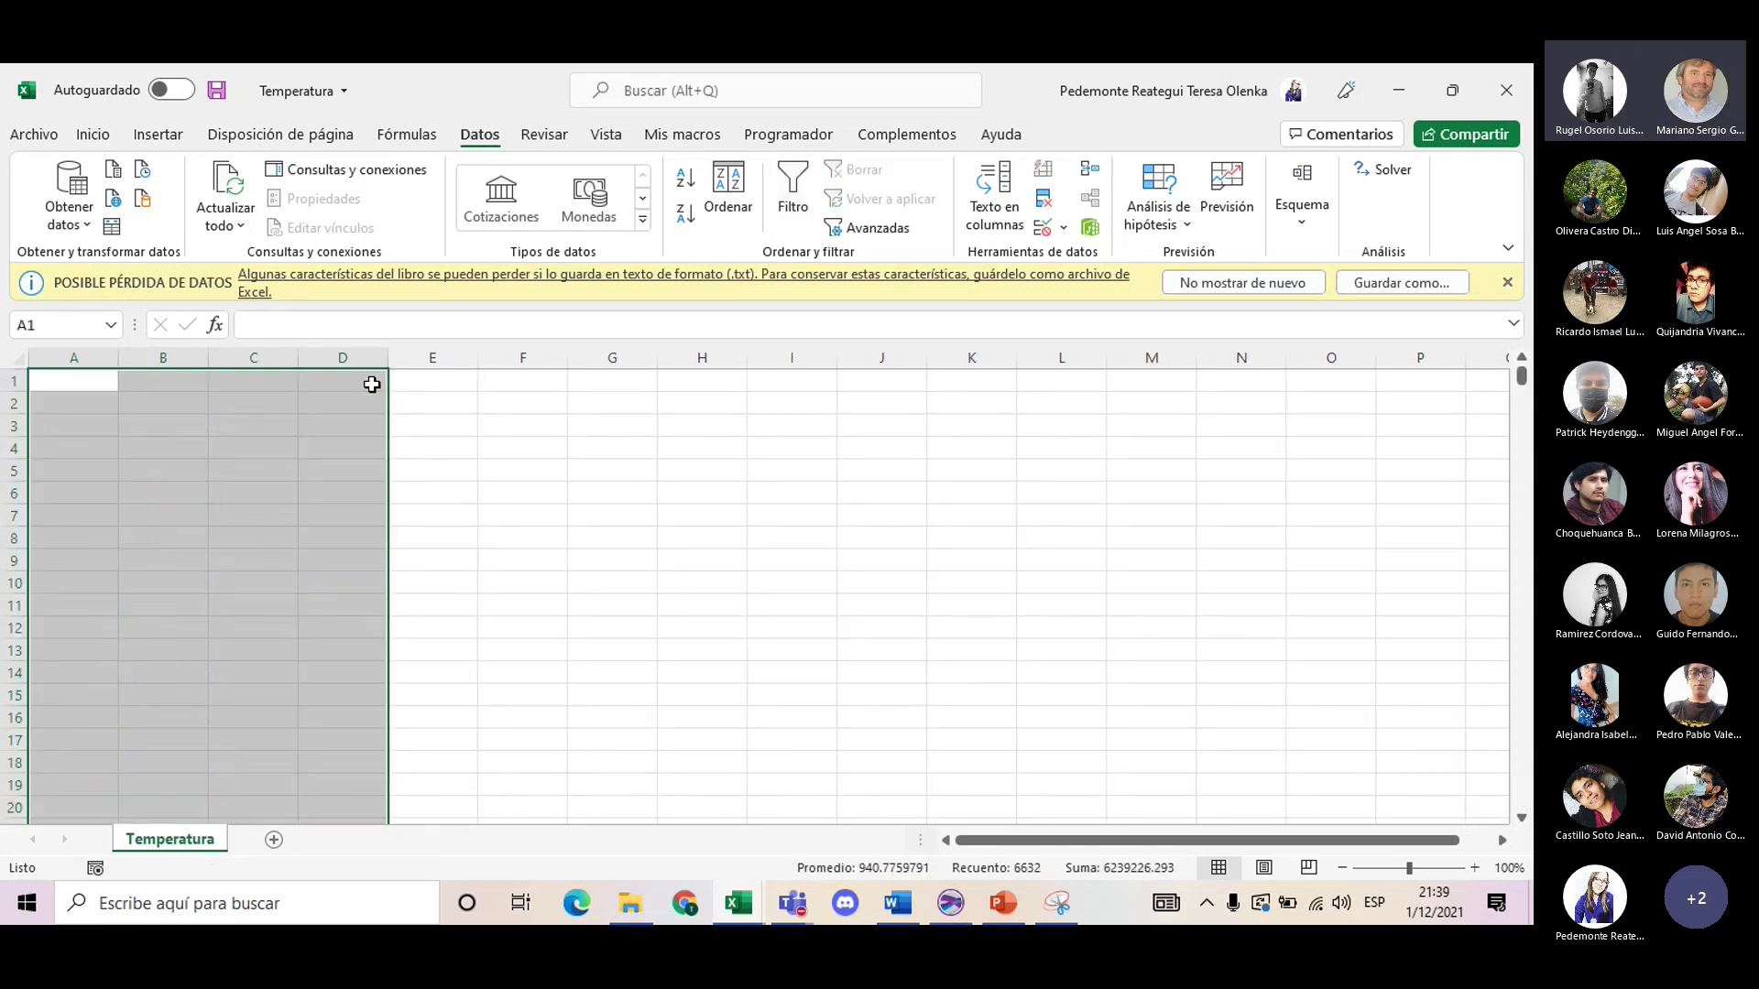
pyautogui.click(449, 439)
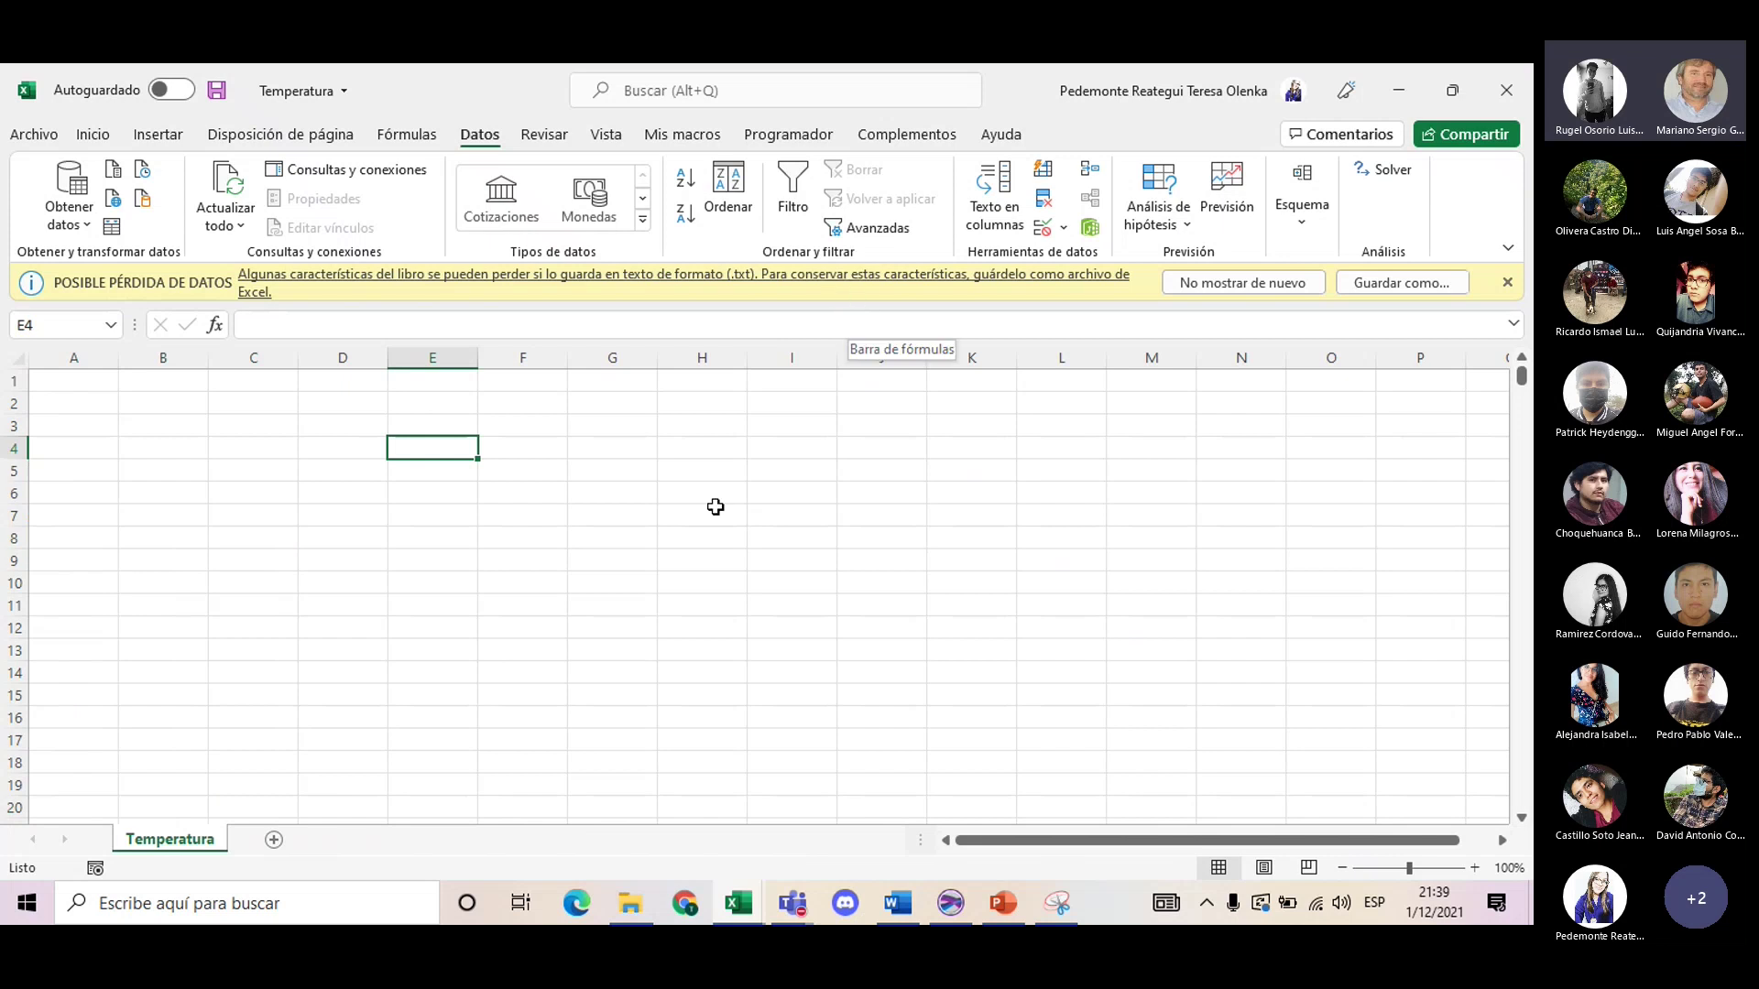
pyautogui.hotkey('ctrl', 'shift', 'l')
pyautogui.click(539, 537)
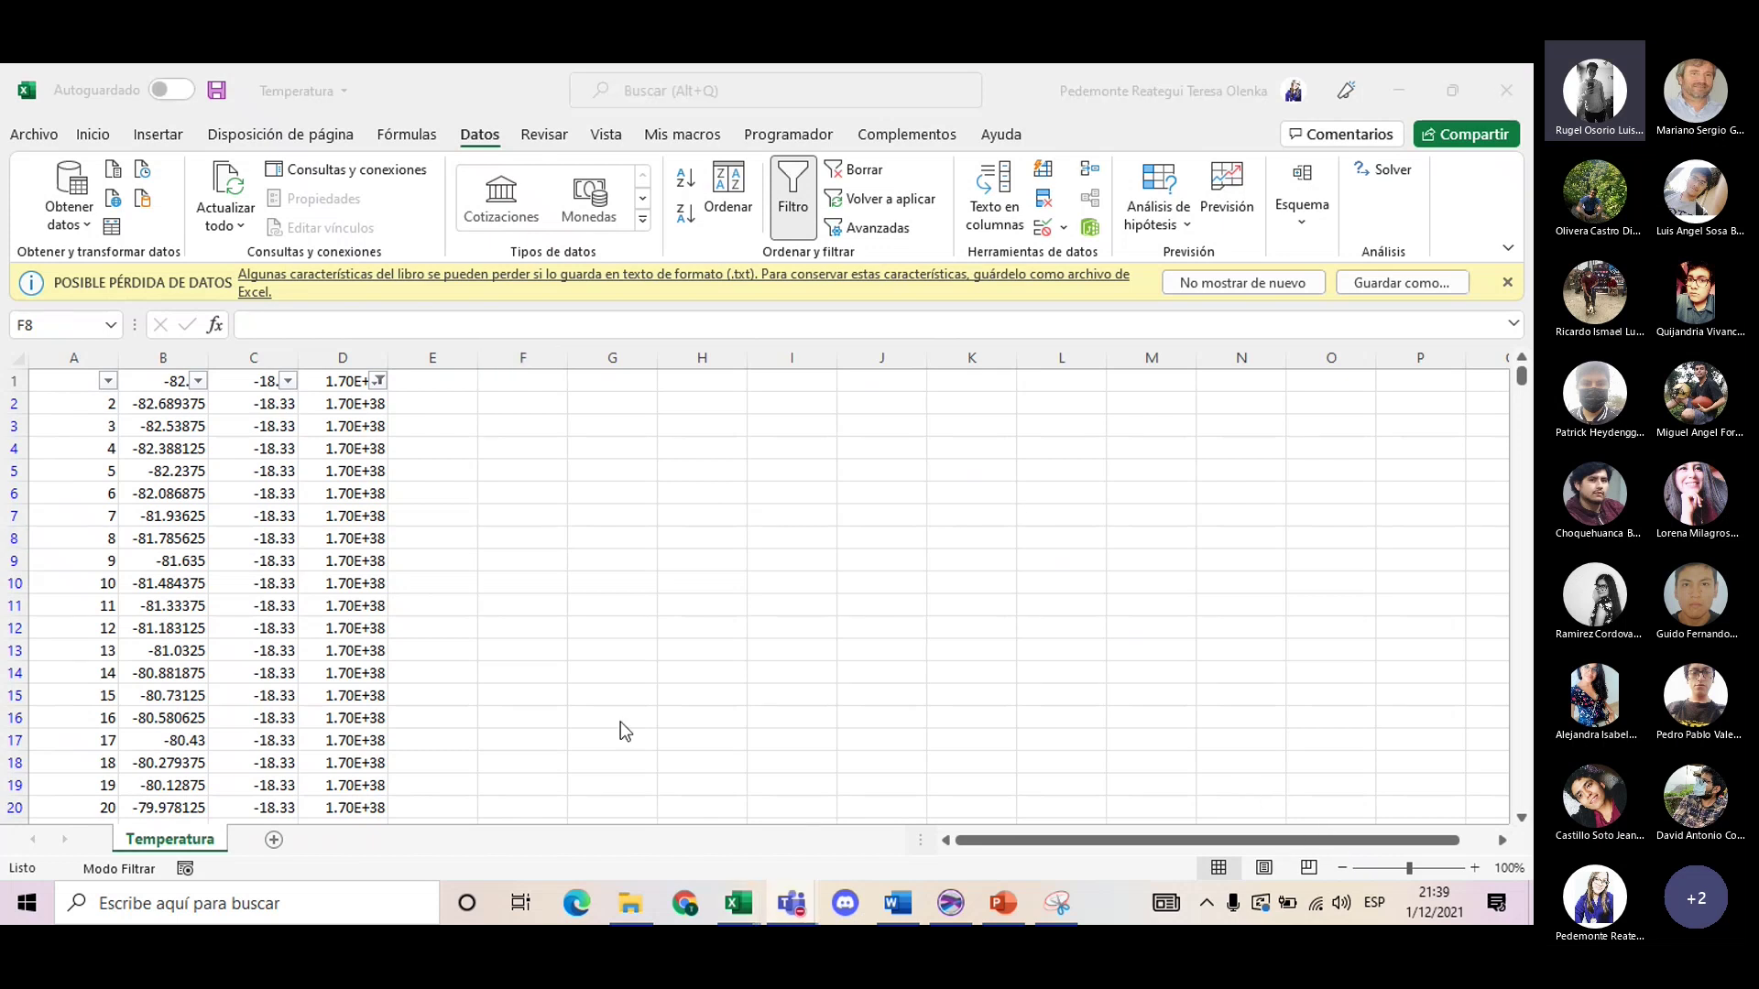
# - Clear the contents of the filtered rows in columns A to D from row 2 to row 8100
pyautogui.click(42, 407)
pyautogui.moveTo(42, 407); pyautogui.dragTo(335, 406)
pyautogui.hotkey('ctrl', 'shift', 'Down')
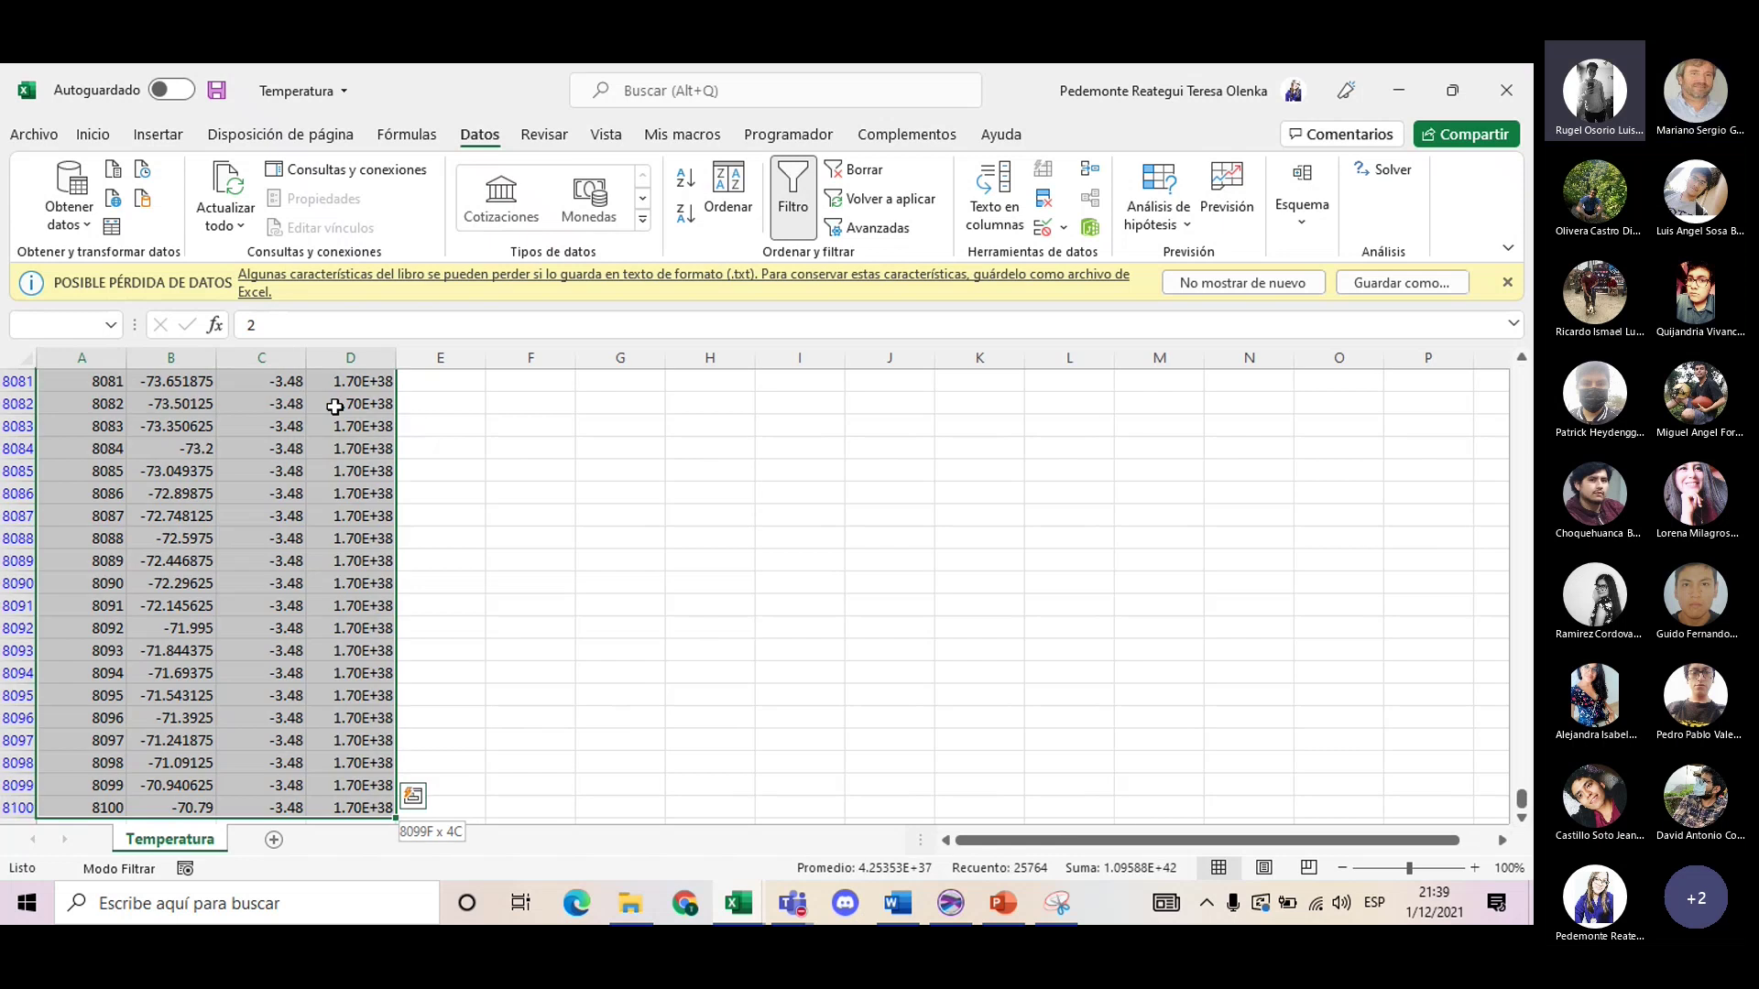
pyautogui.press('Delete')
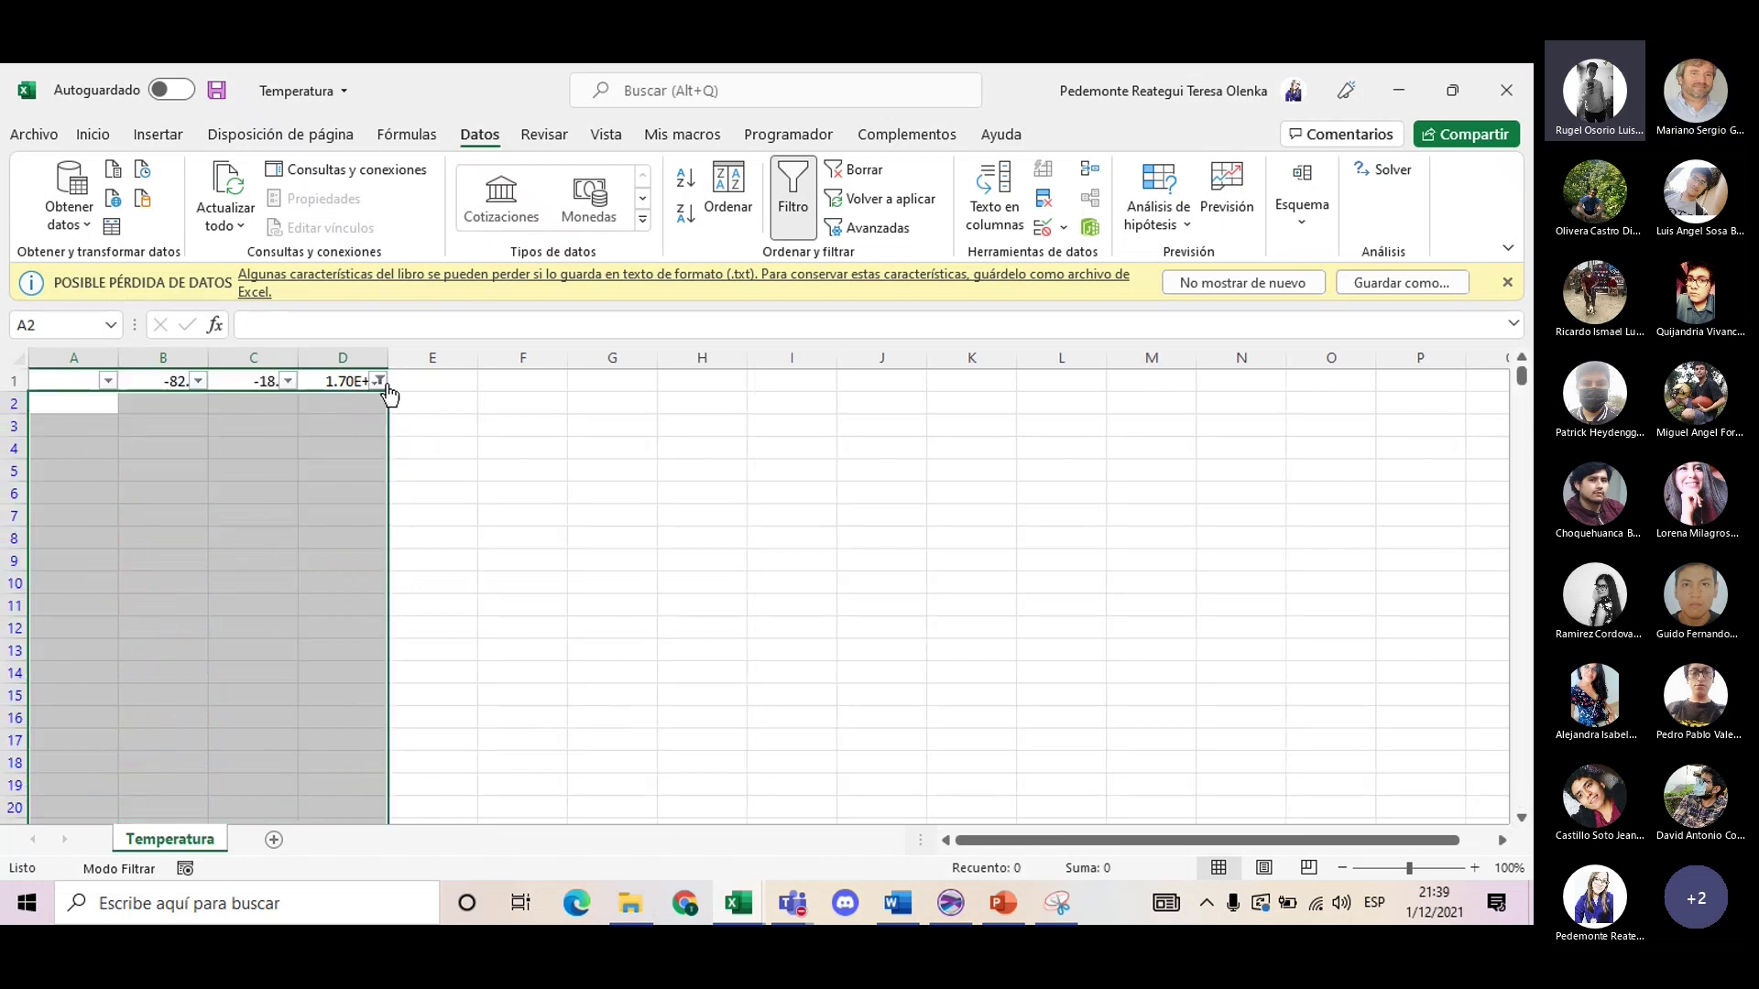
# - Check the end of column D's filter value list and undo the clearing of A2:D8100
pyautogui.click(378, 380)
pyautogui.scroll(-3, 242, 662)
pyautogui.moveTo(352, 649); pyautogui.dragTo(350, 799)
pyautogui.click(346, 835)
pyautogui.click(452, 587)
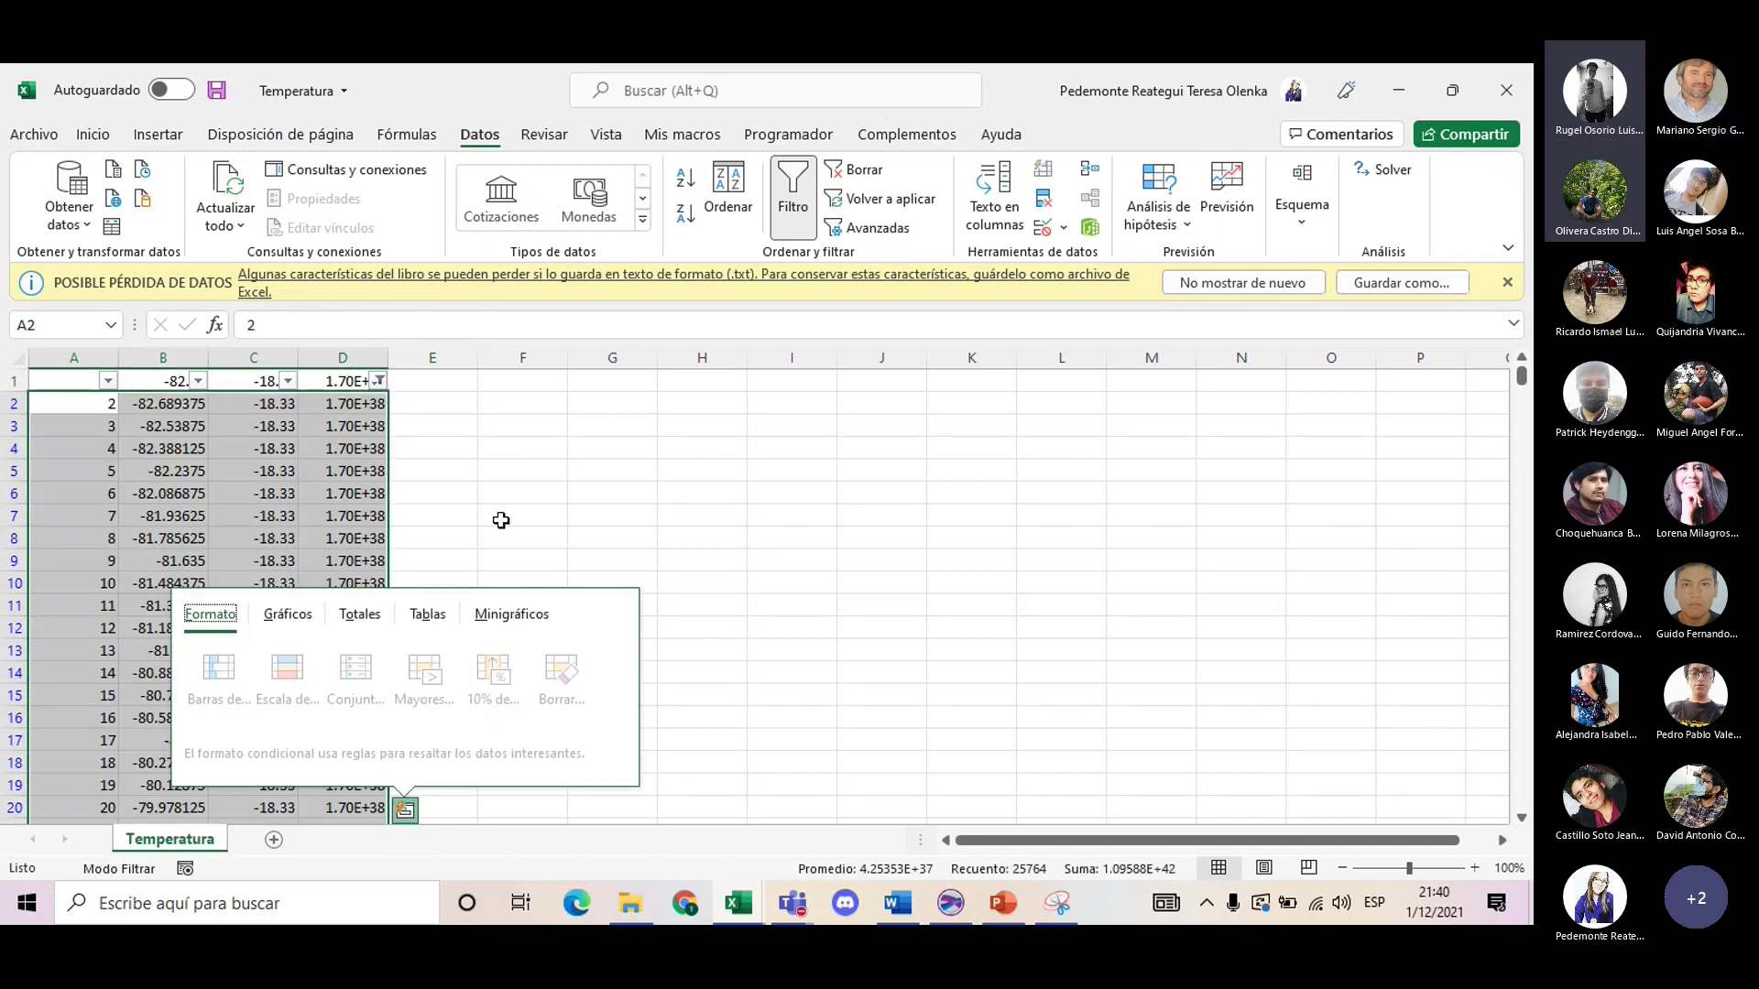
pyautogui.click(498, 516)
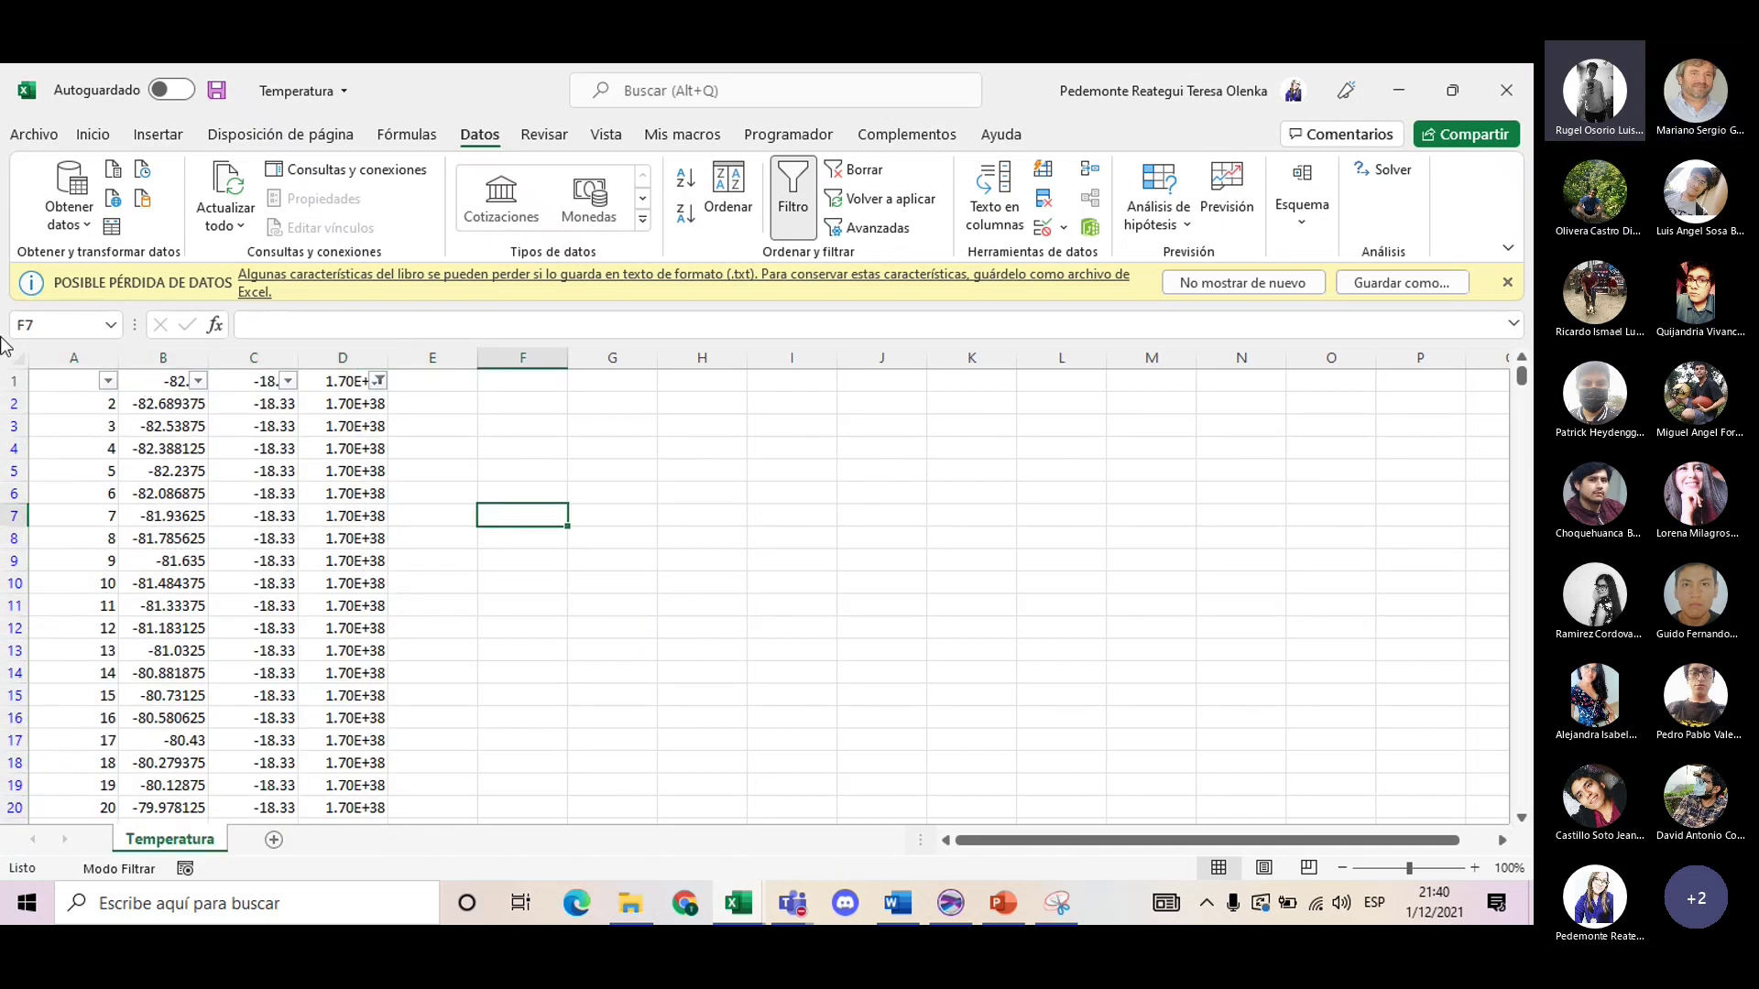
# - Select the filtered data in A1:D8100 and look over the selected rows from the last back to the first
pyautogui.moveTo(79, 384); pyautogui.dragTo(324, 396)
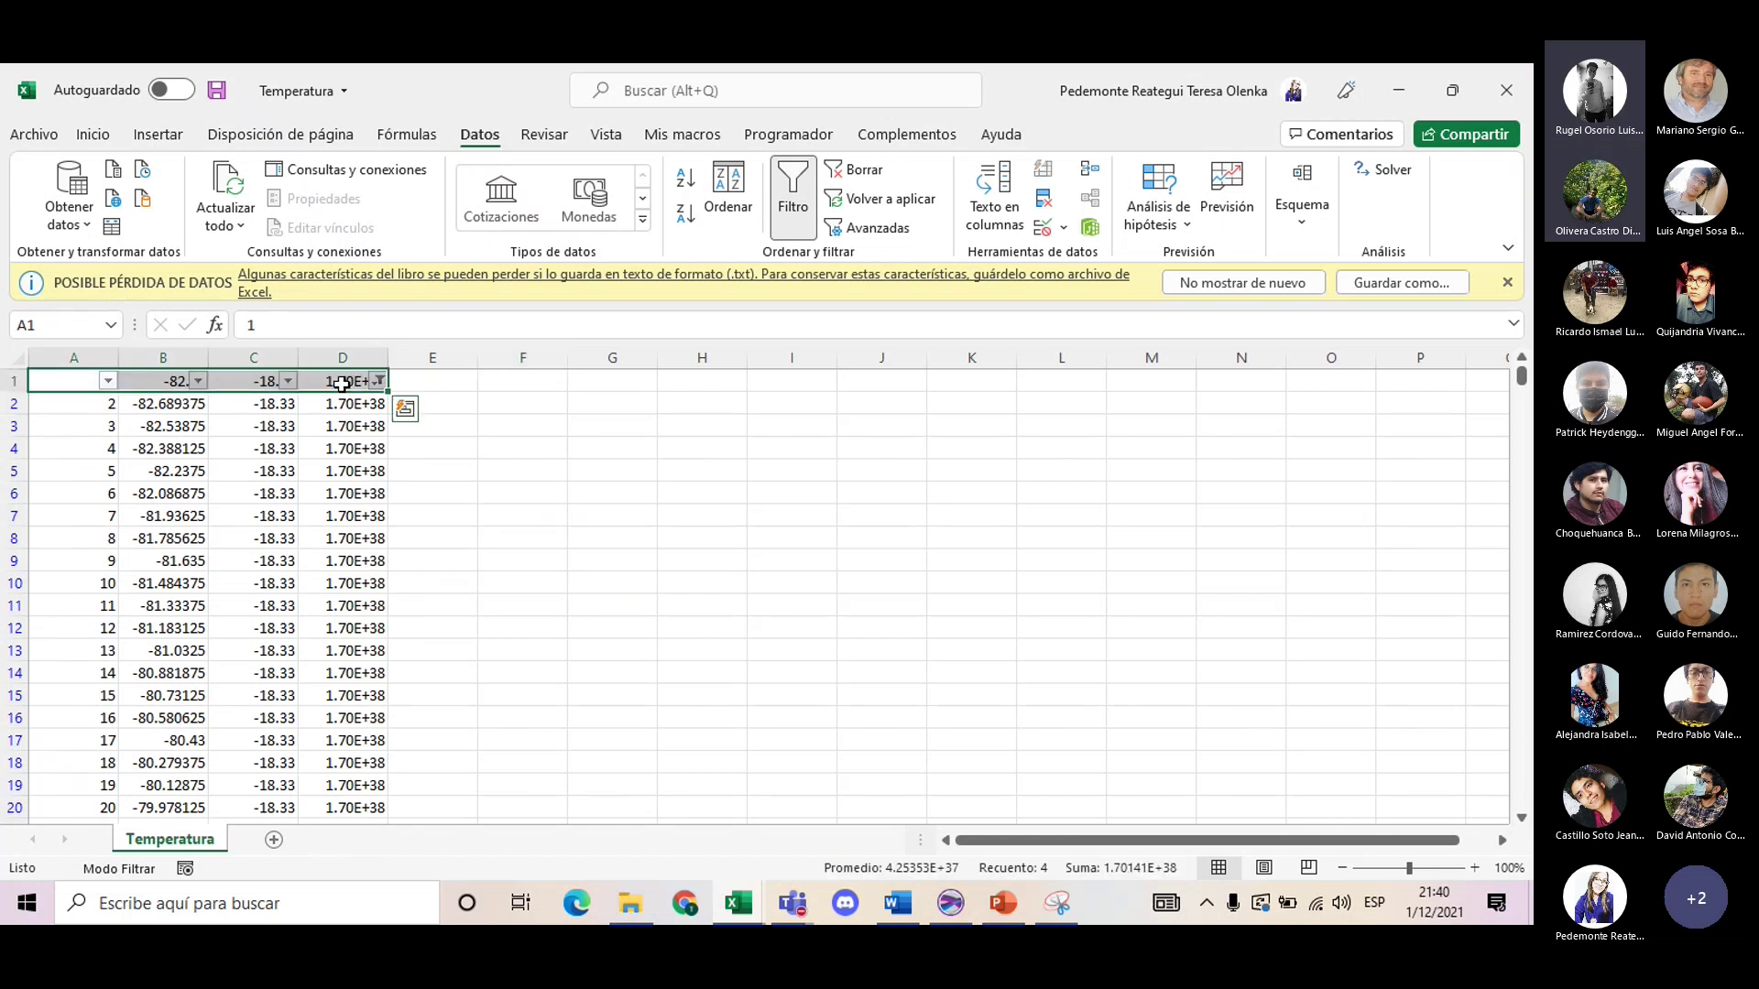
pyautogui.hotkey('ctrl', 'shift', 'Down')
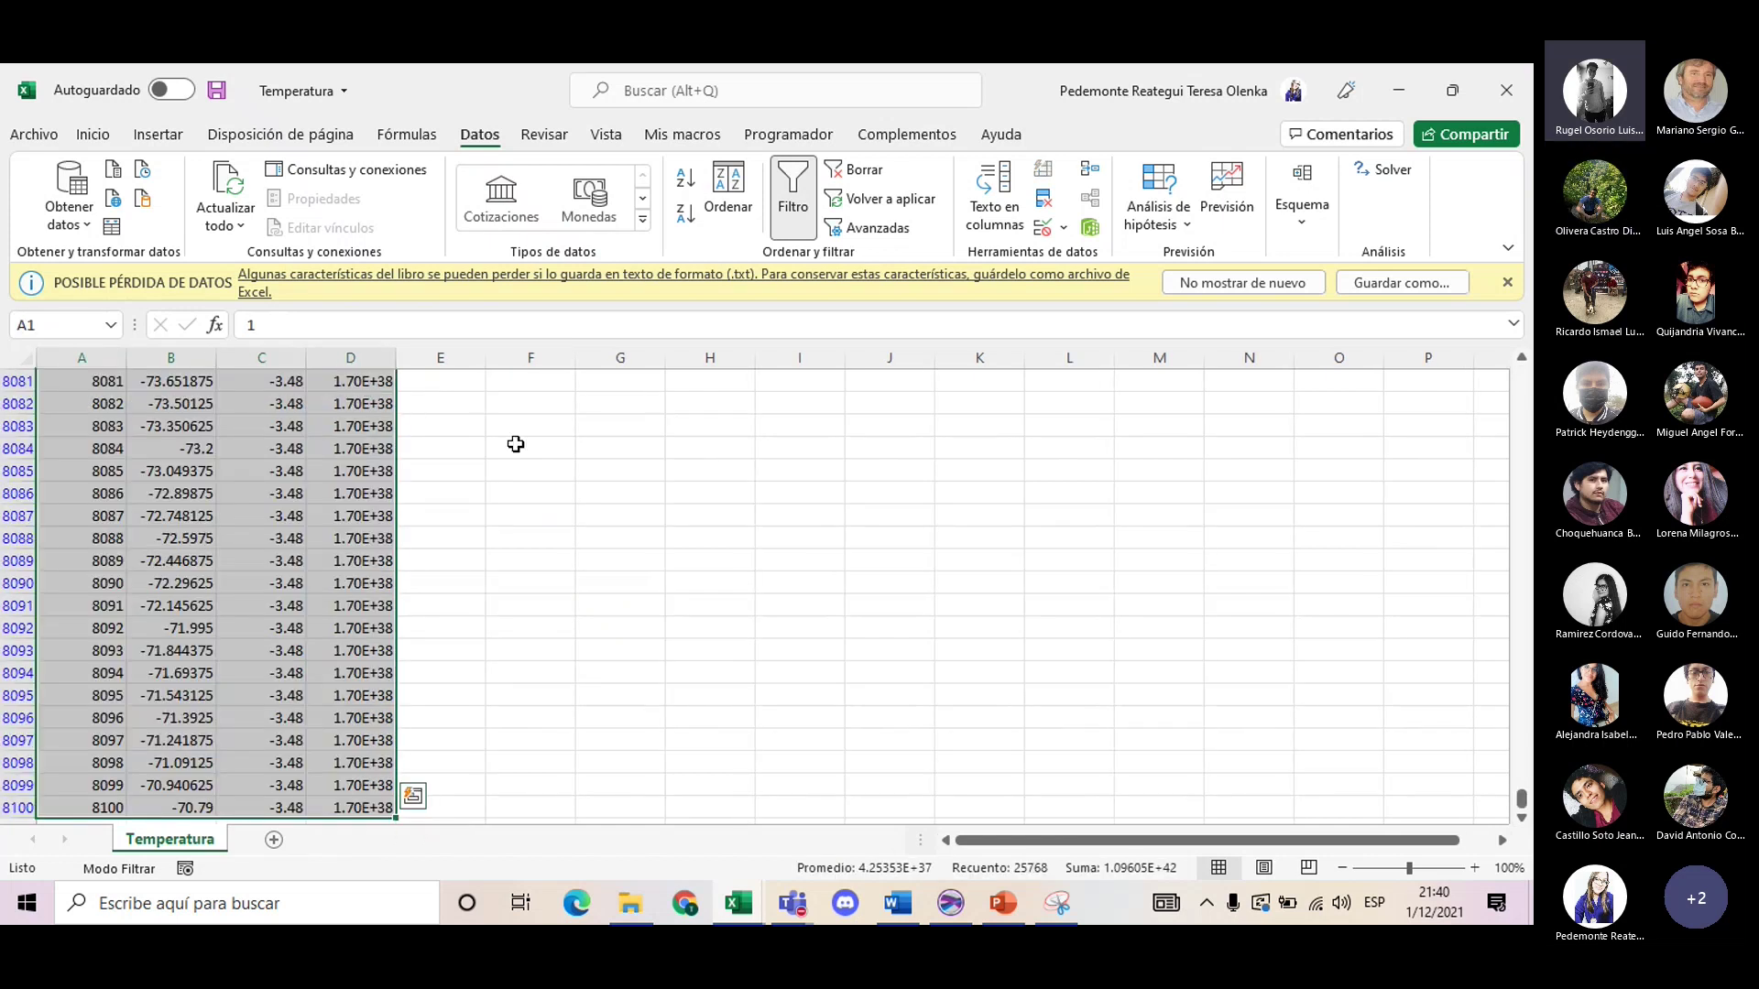
pyautogui.scroll(5, 633, 546)
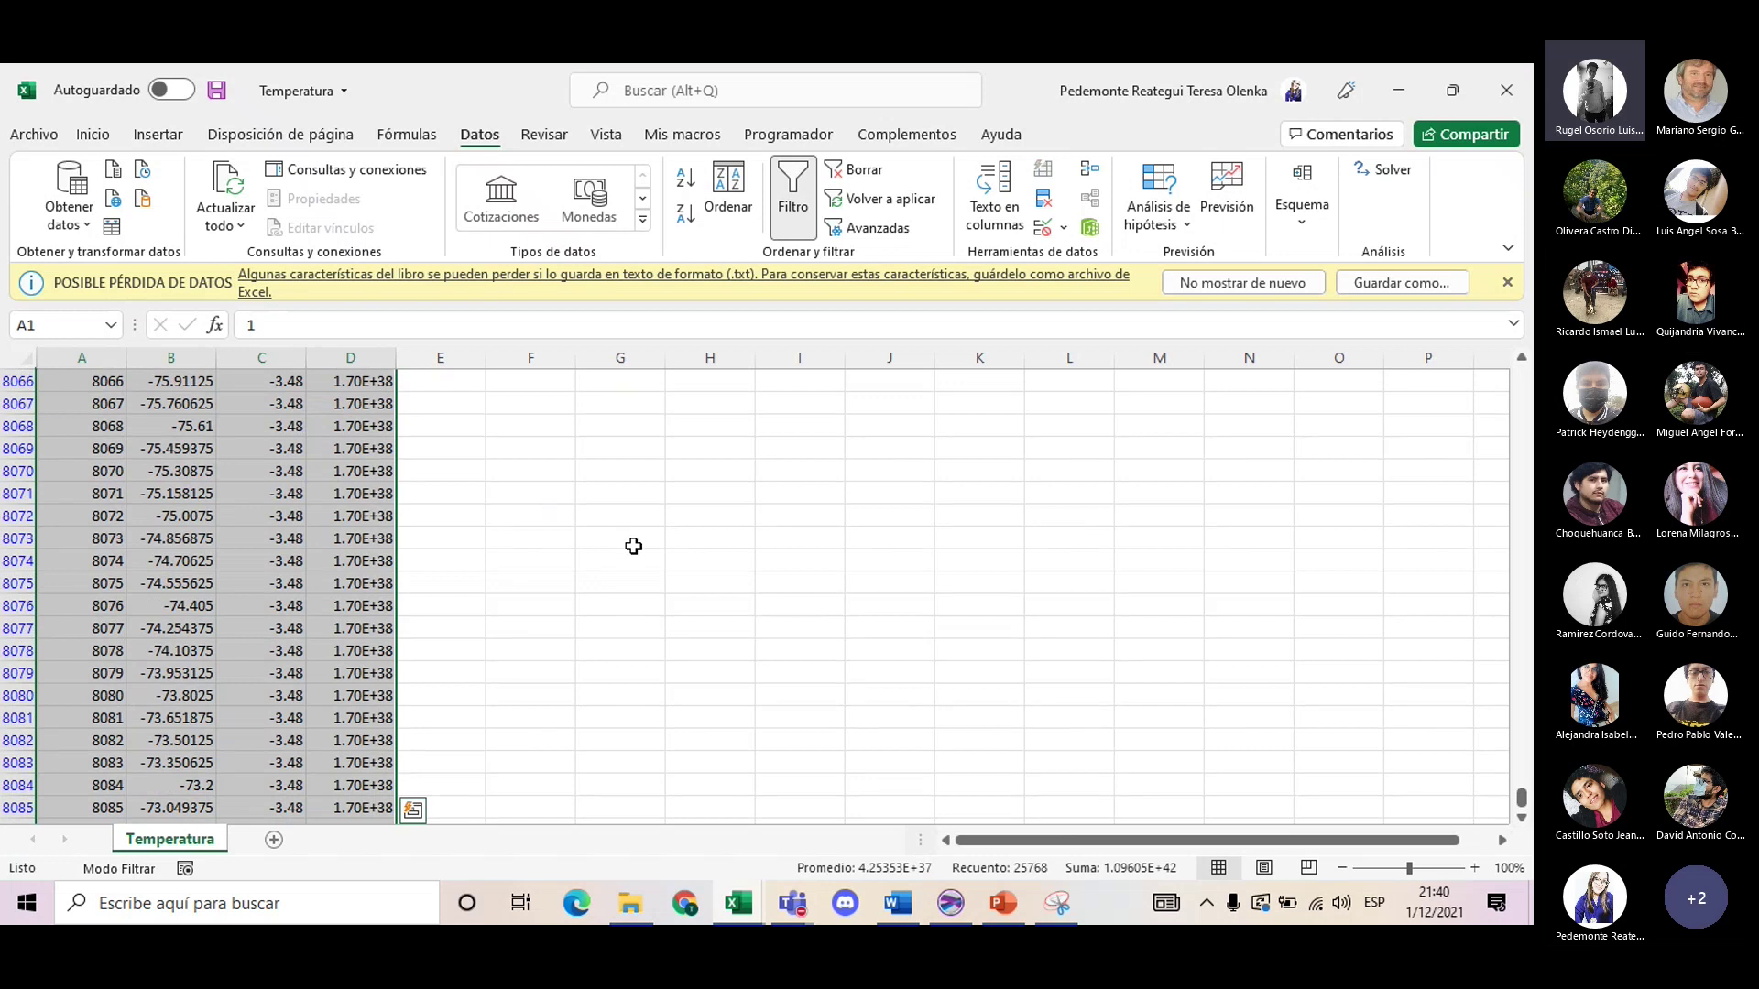
pyautogui.scroll(10, 633, 546)
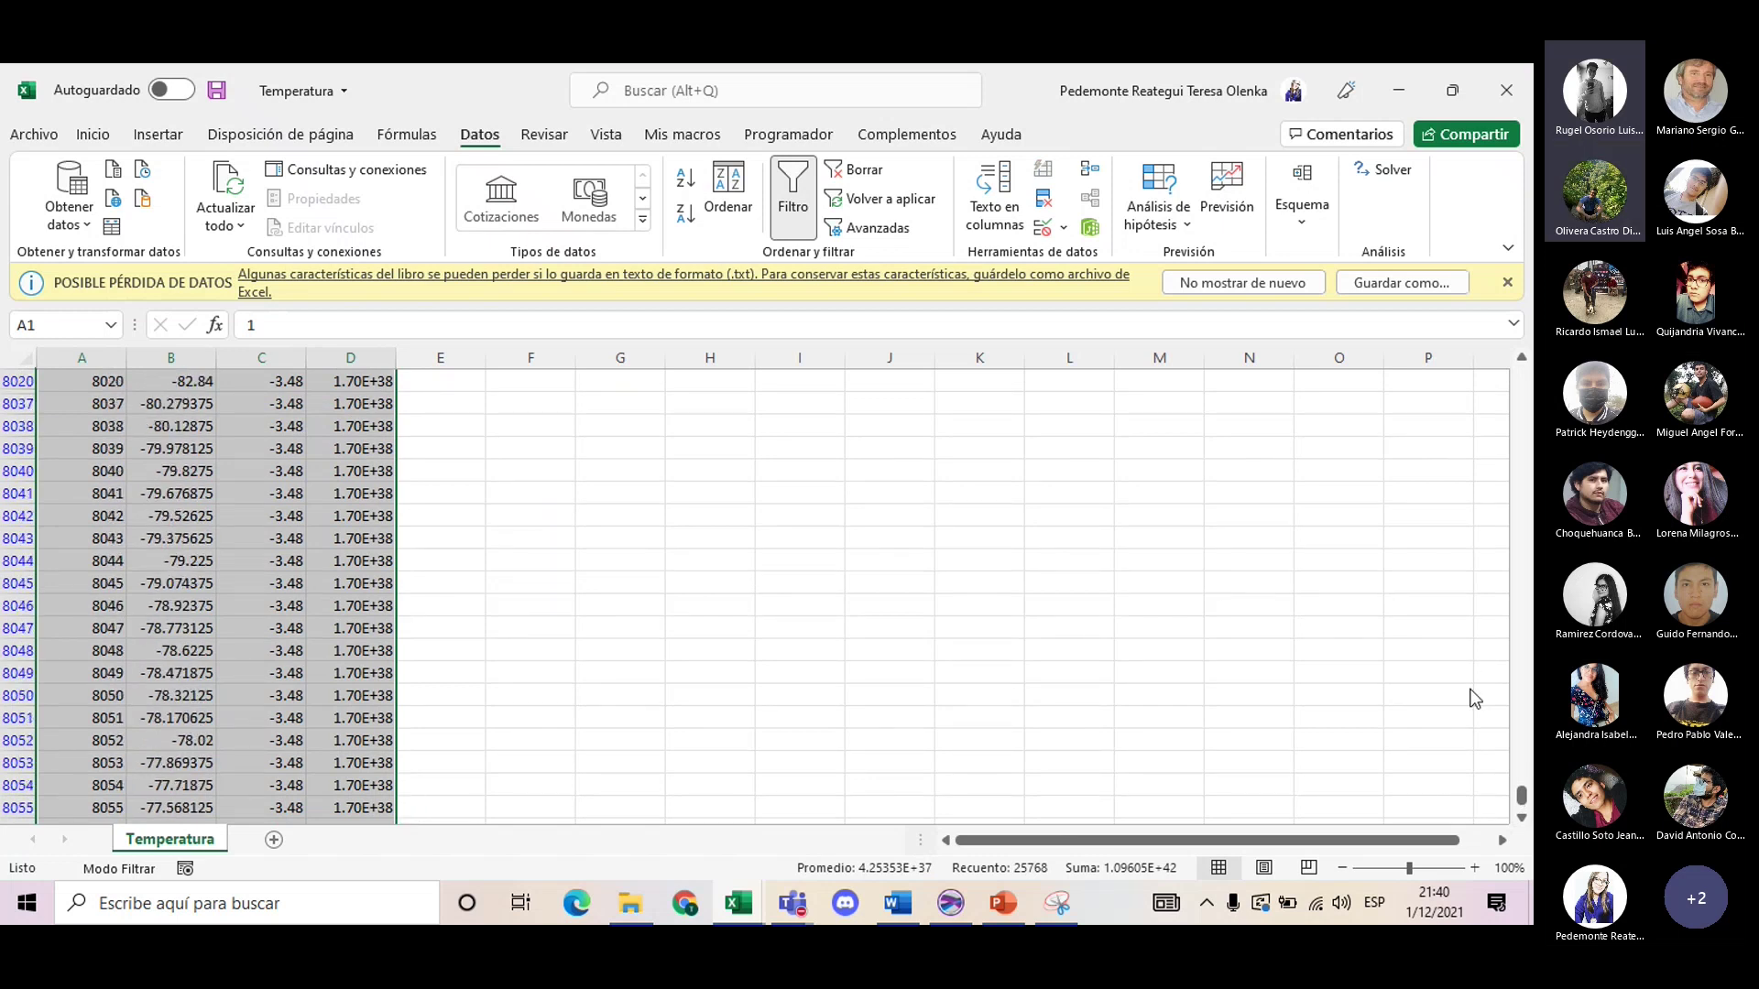
pyautogui.moveTo(1522, 796); pyautogui.dragTo(1511, 362)
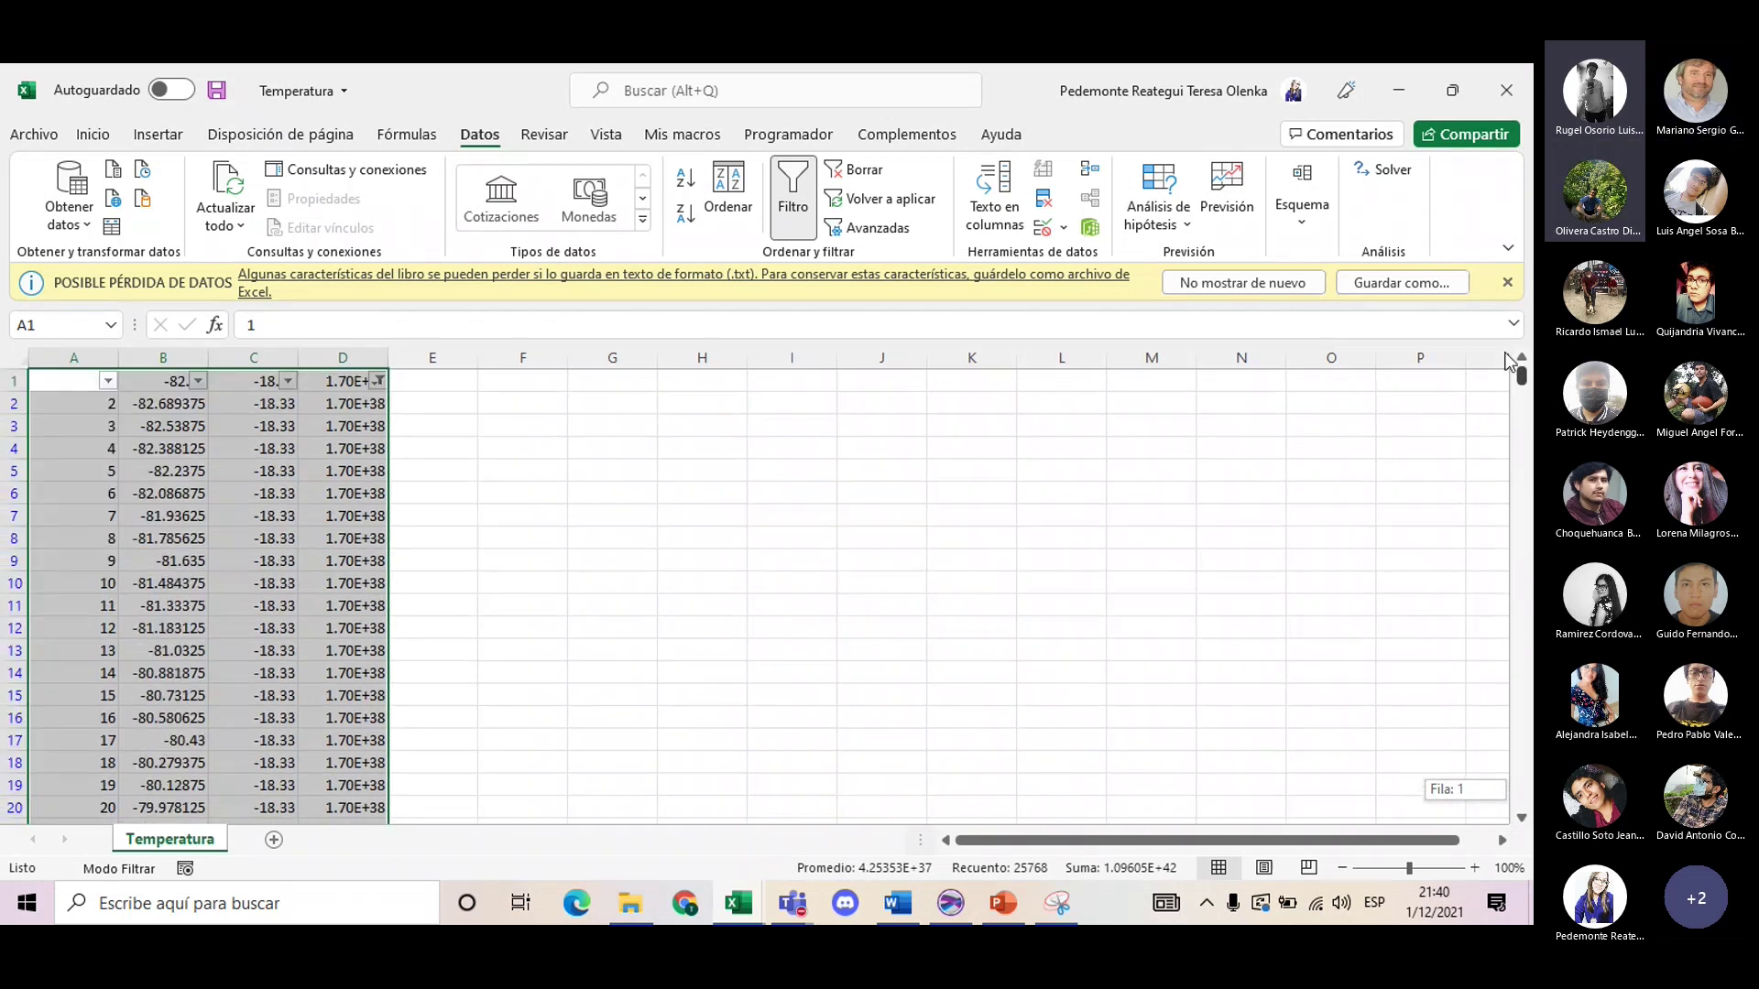
pyautogui.click(747, 610)
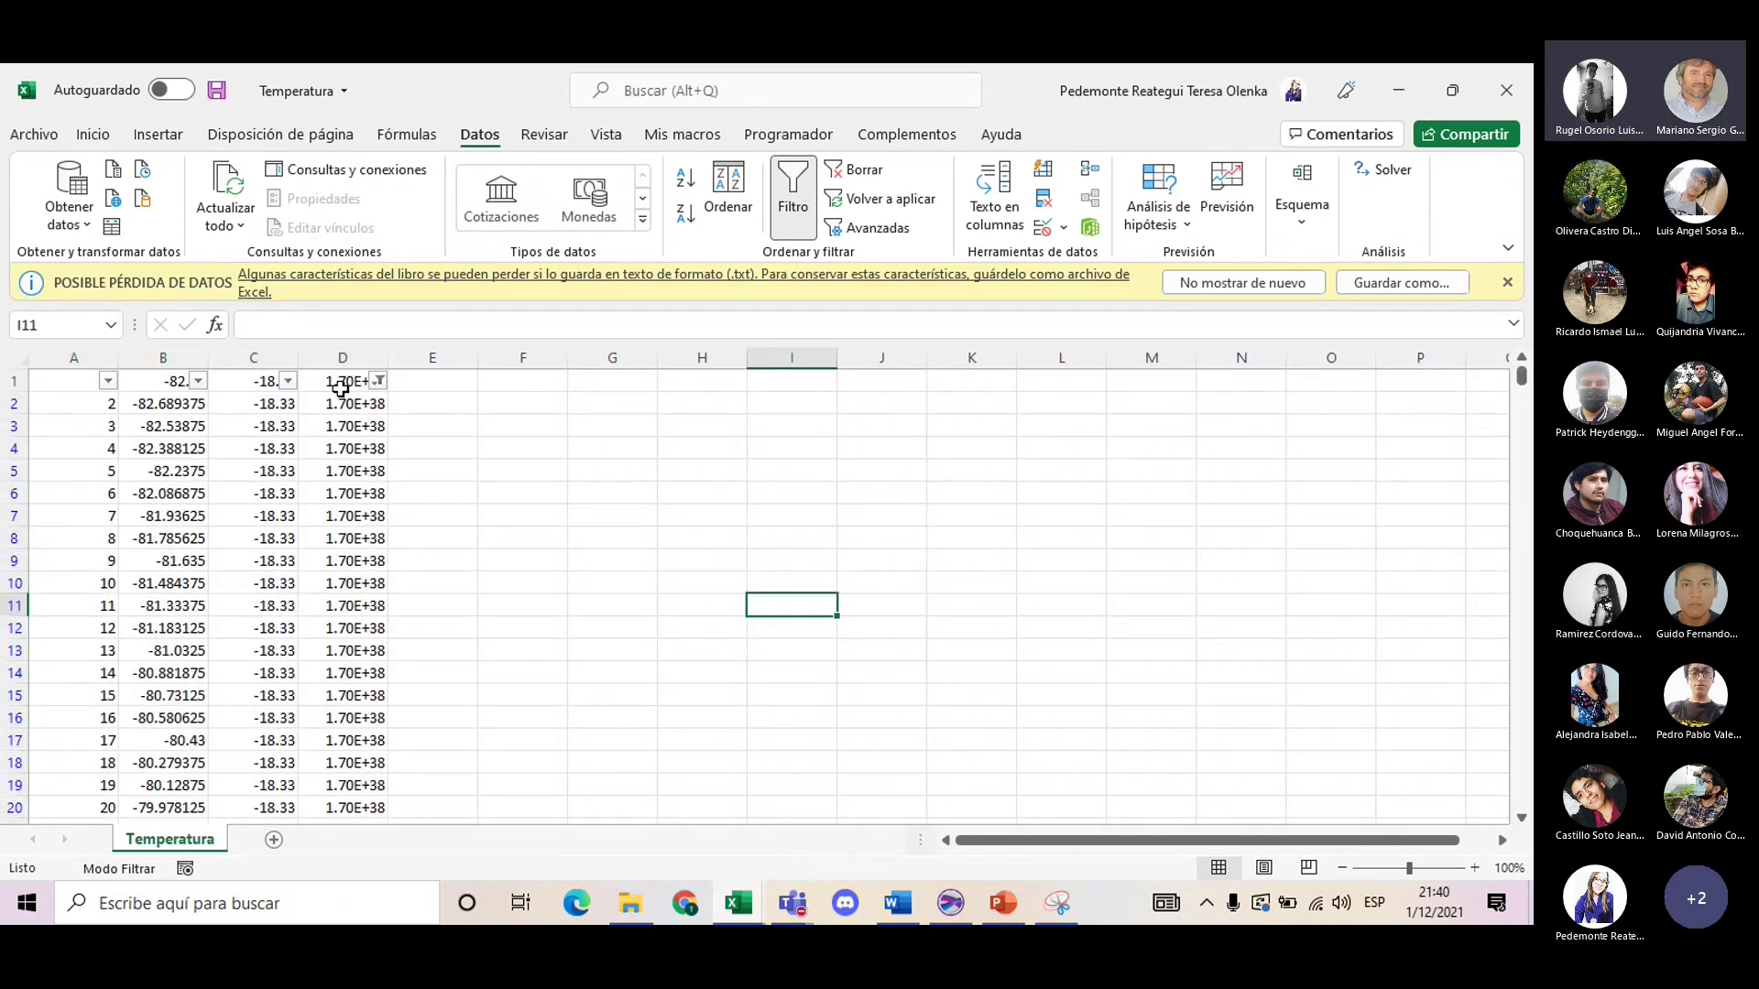
# - Clear the filtered no-data rows' contents in columns B to D from row 1 down, keeping the column A numbers
pyautogui.moveTo(175, 378); pyautogui.dragTo(330, 377)
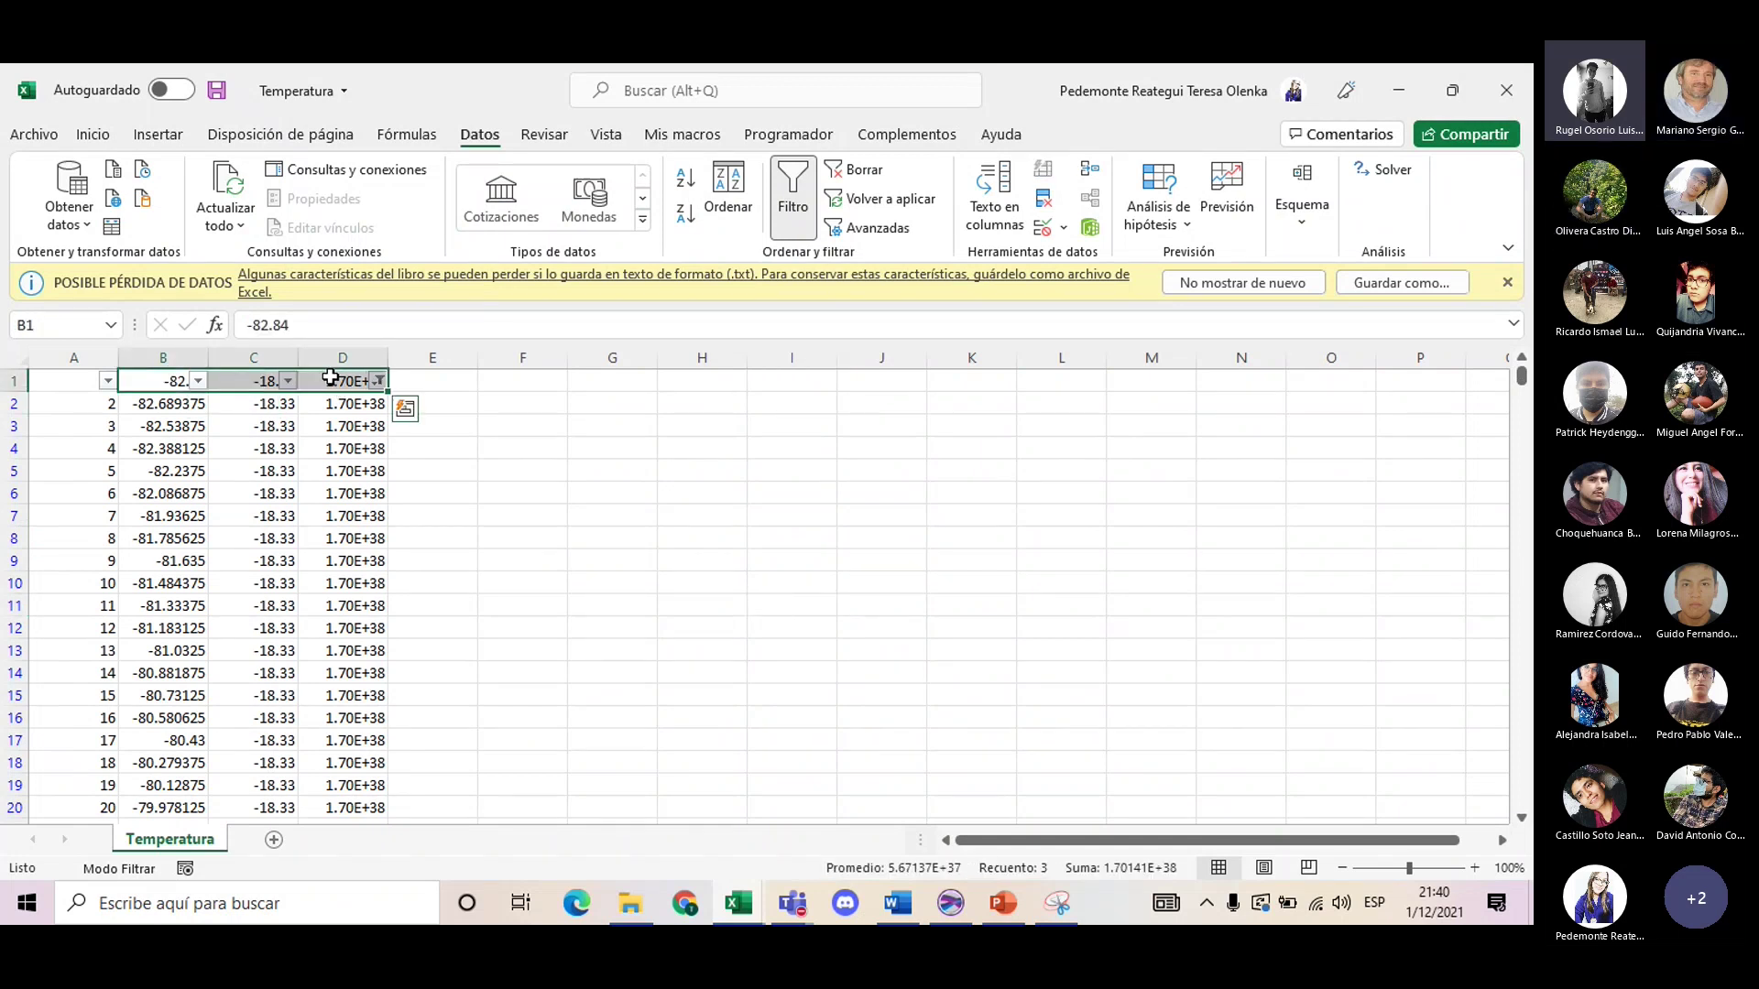
pyautogui.hotkey('ctrl', 'shift', 'Down')
pyautogui.press('Delete')
pyautogui.hotkey('ctrl', 'BackSpace')
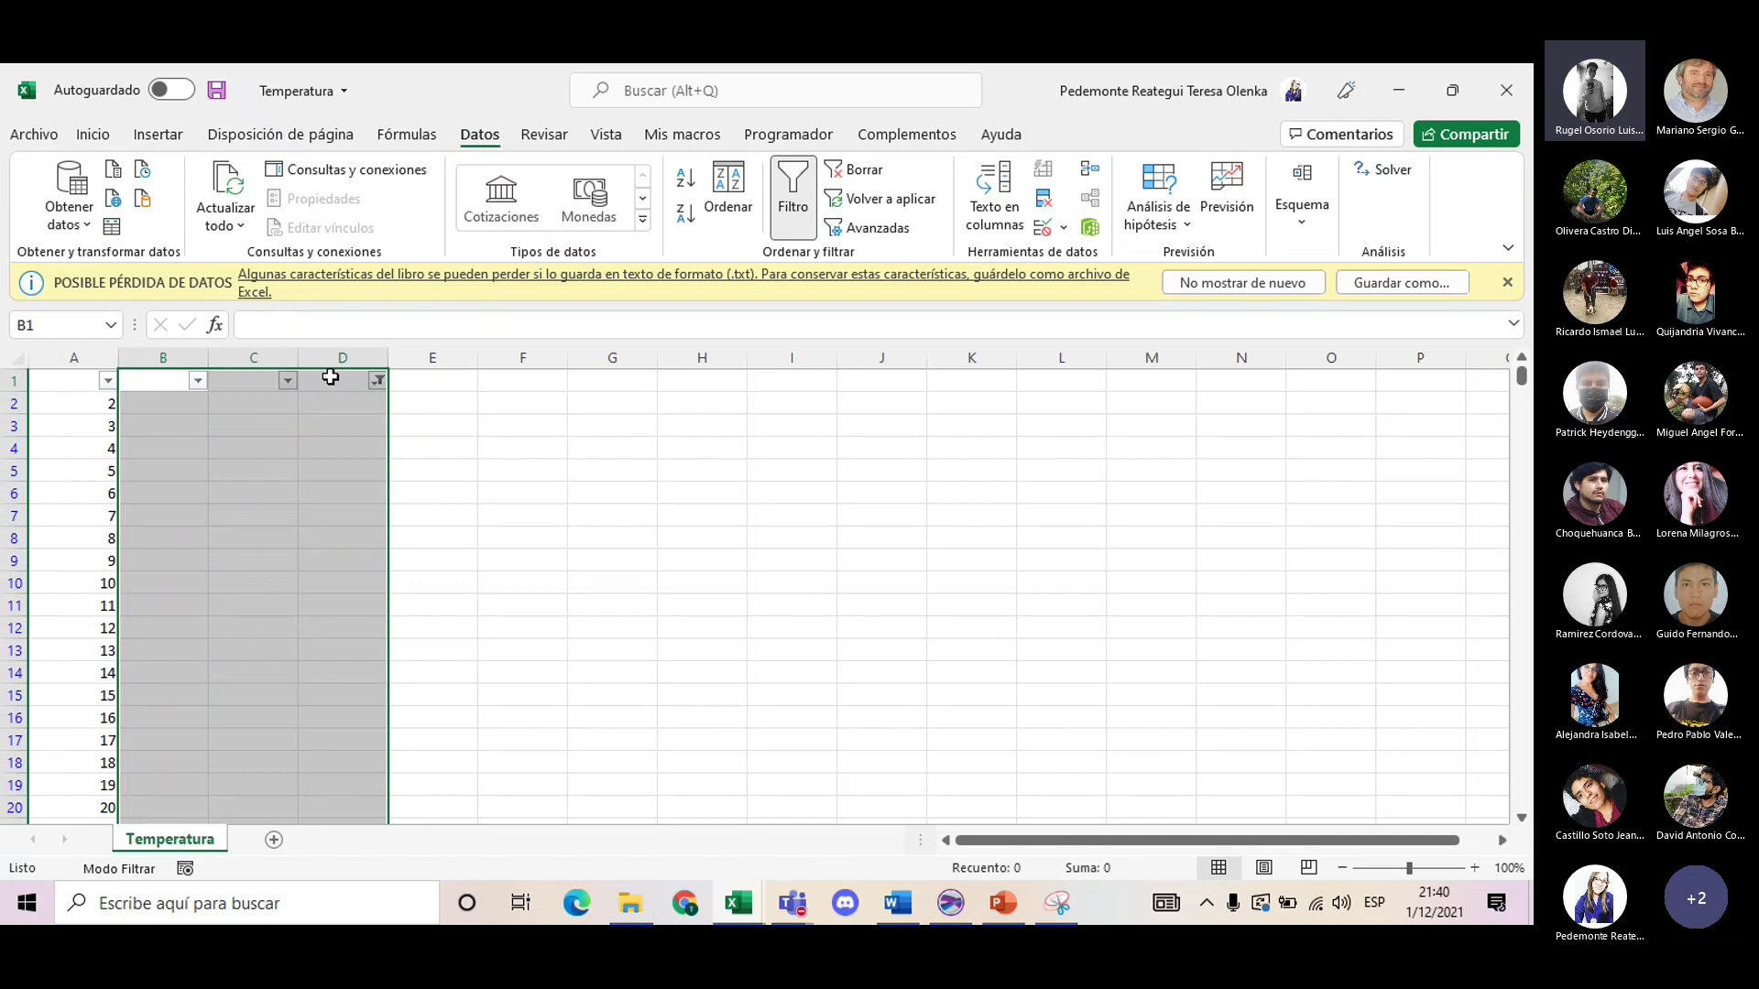
# - Check column D's filter value list without changing the filter, and undo the clearing of columns B to D
pyautogui.click(517, 425)
pyautogui.click(377, 381)
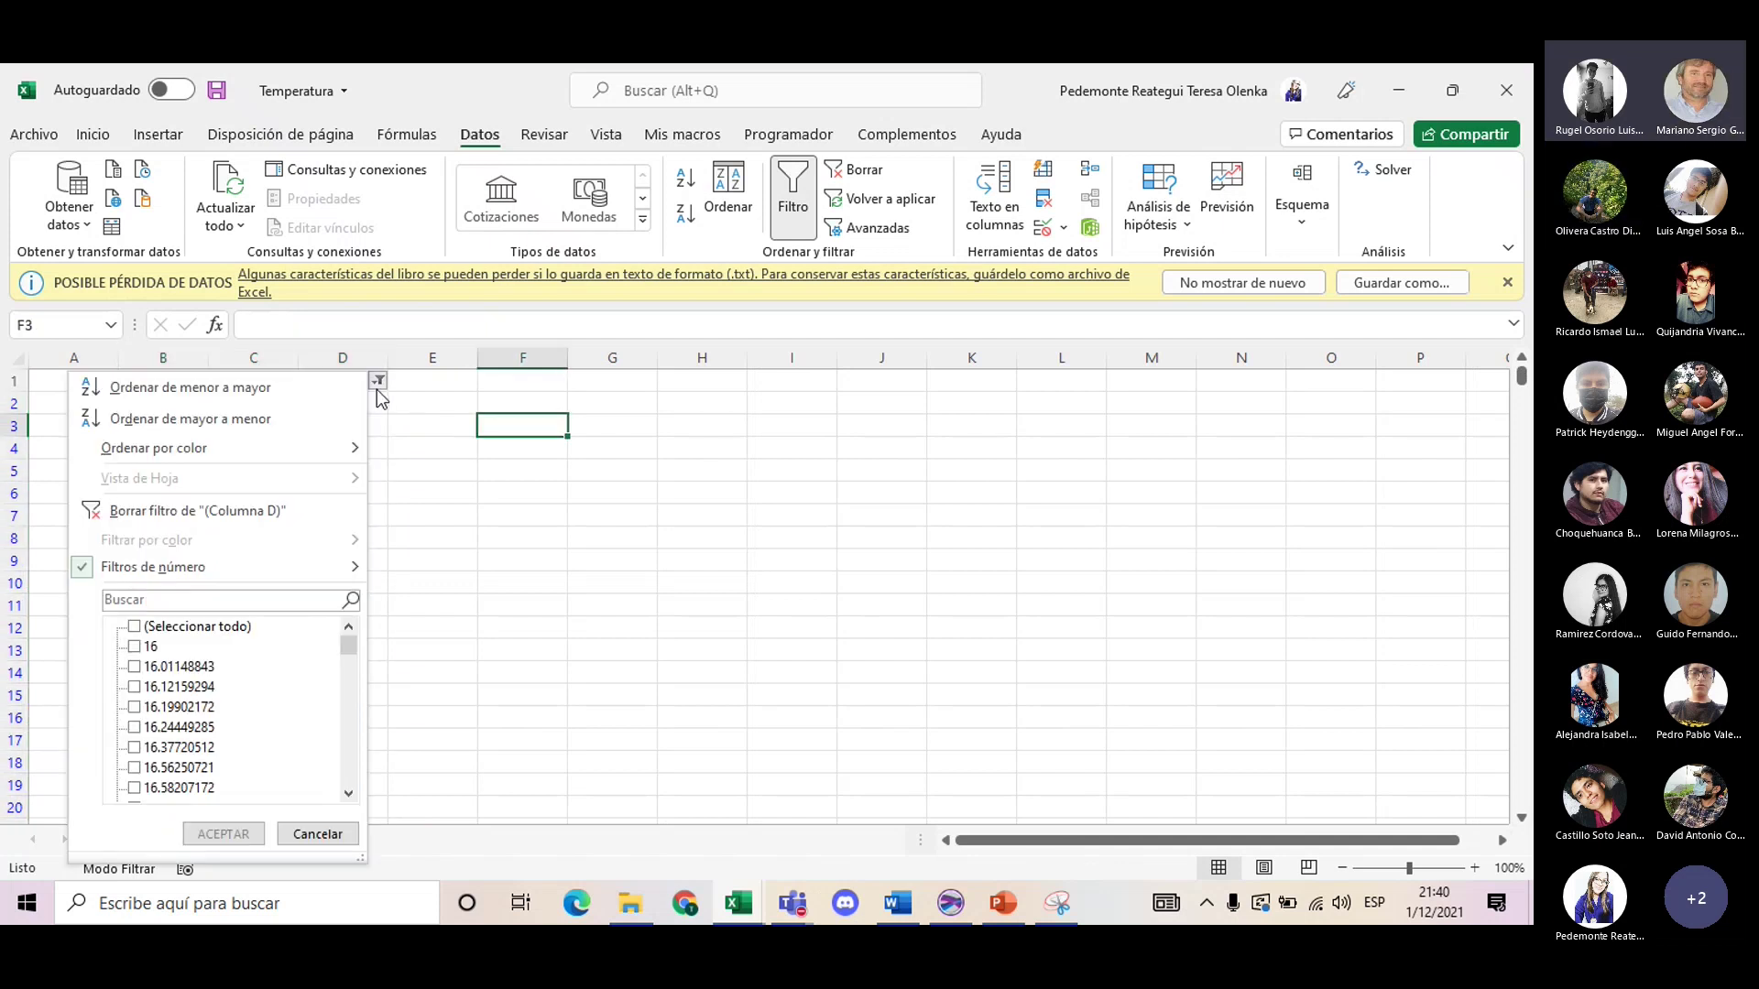
pyautogui.click(316, 834)
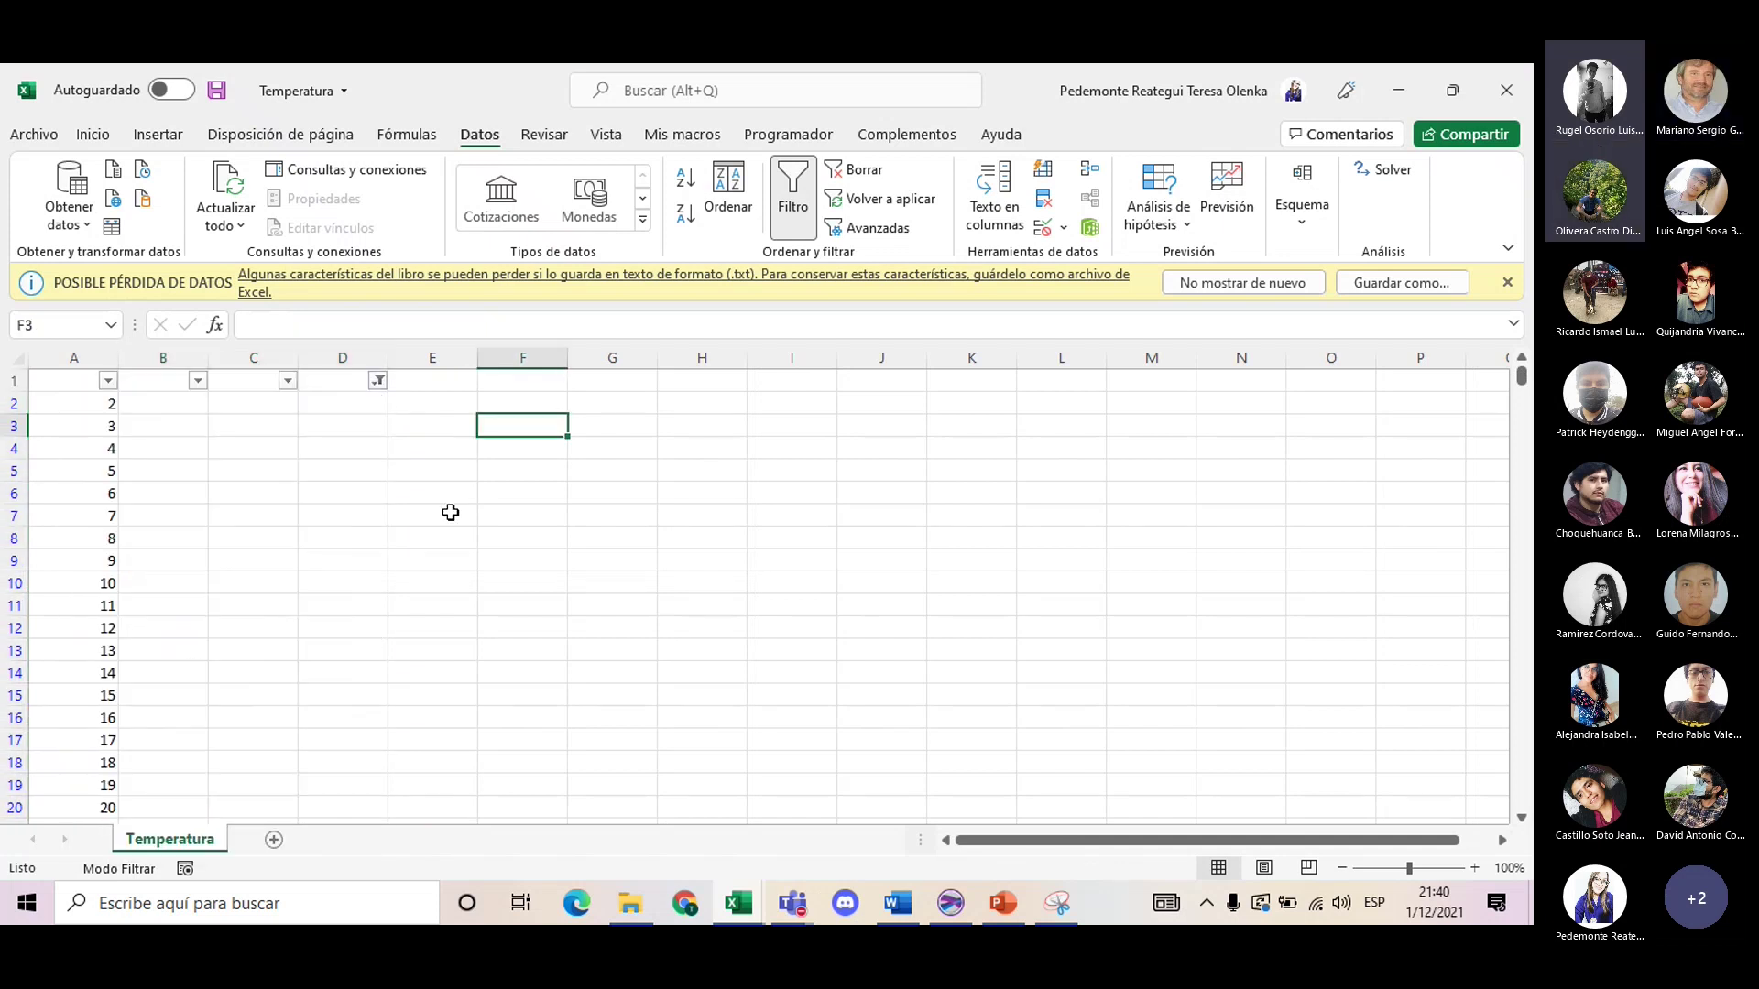
pyautogui.scroll(-3, 451, 512)
pyautogui.scroll(3, 451, 512)
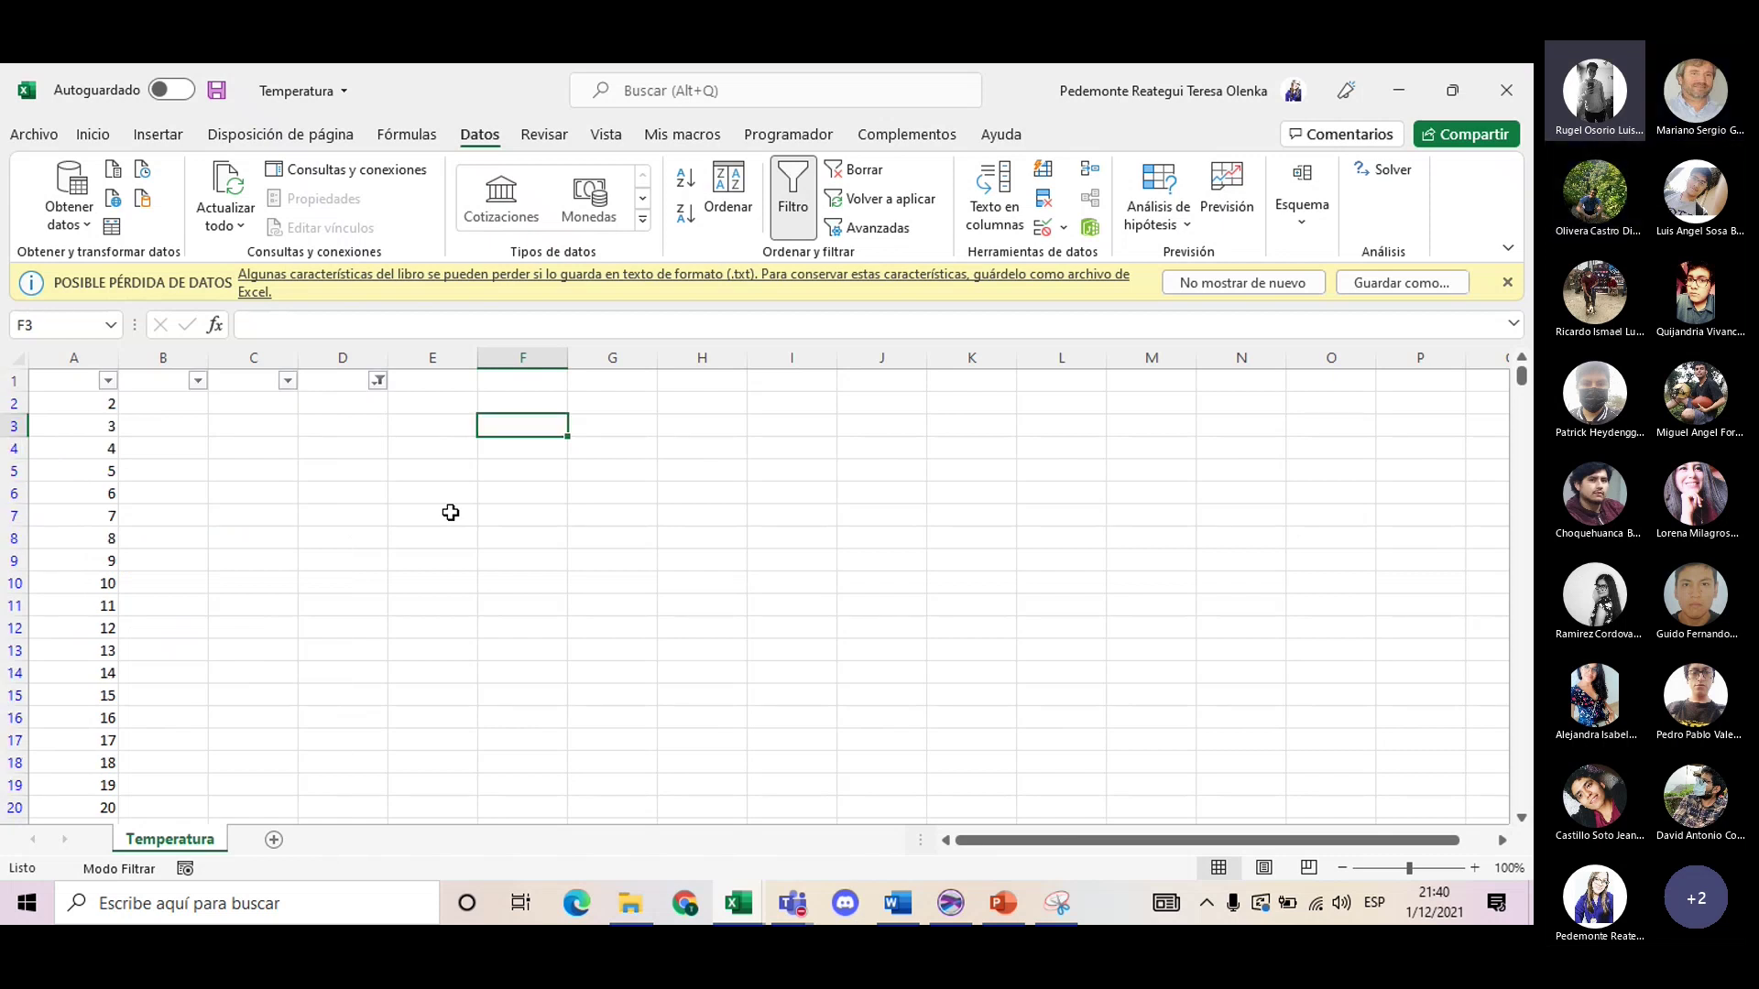
pyautogui.hotkey('ctrl', 'z')
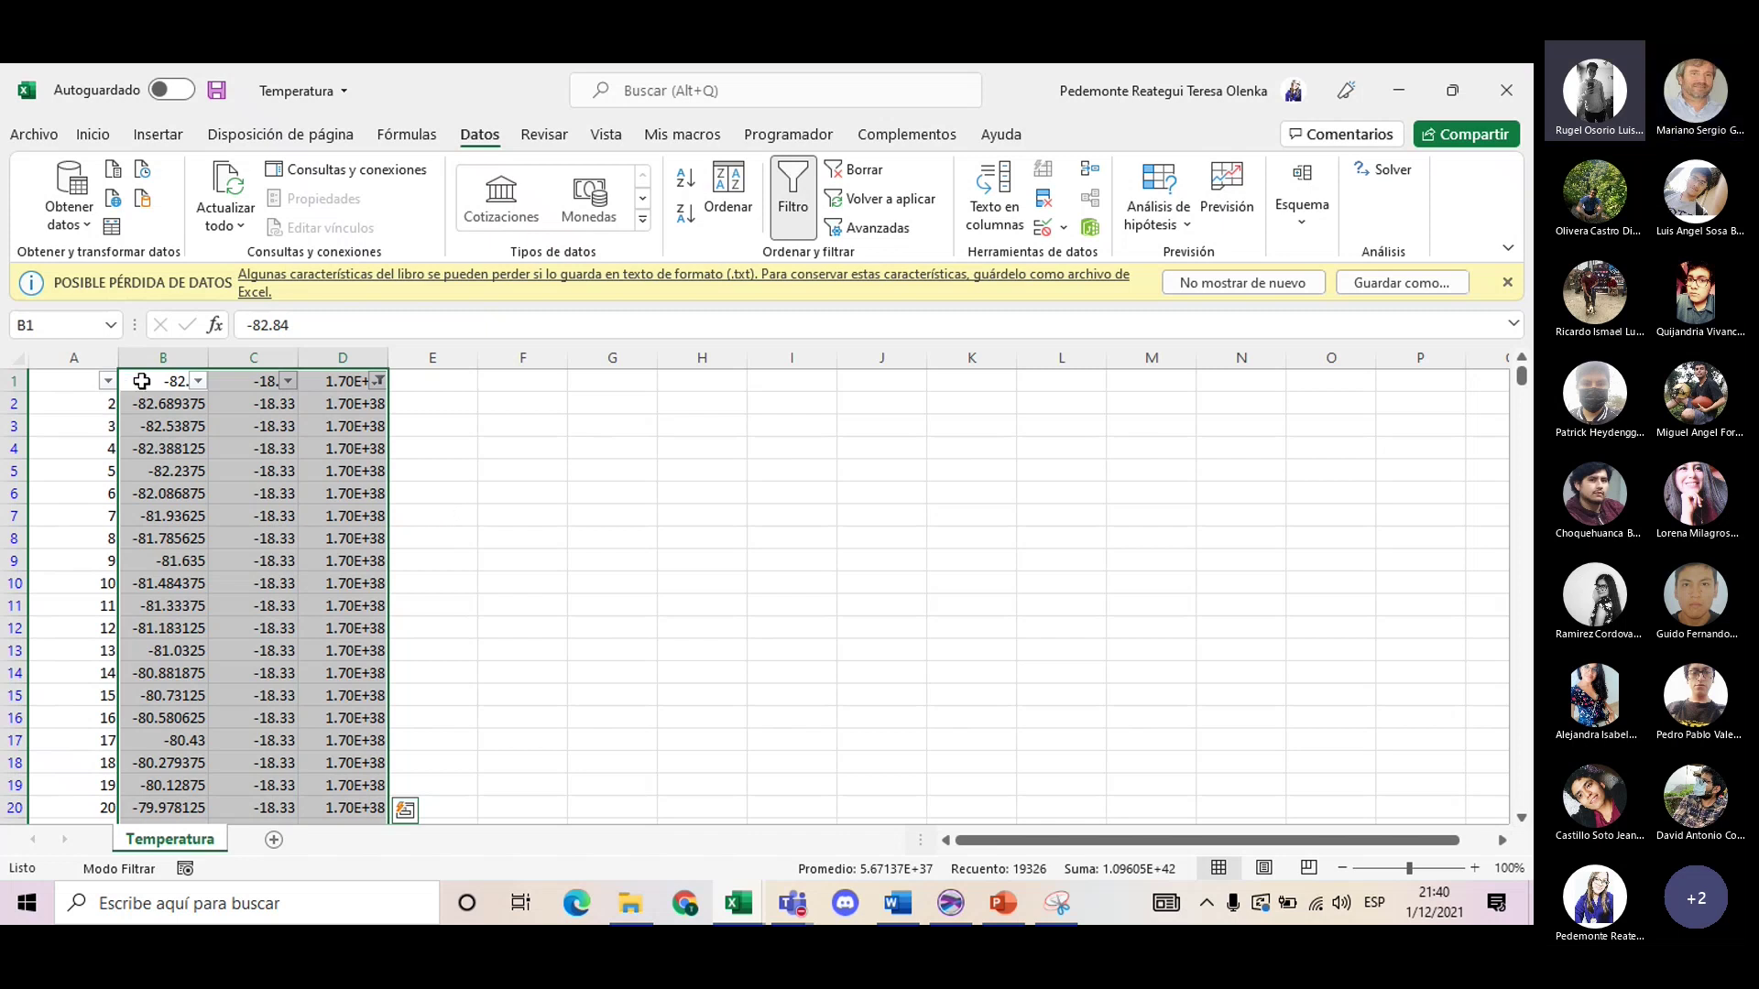
pyautogui.click(466, 450)
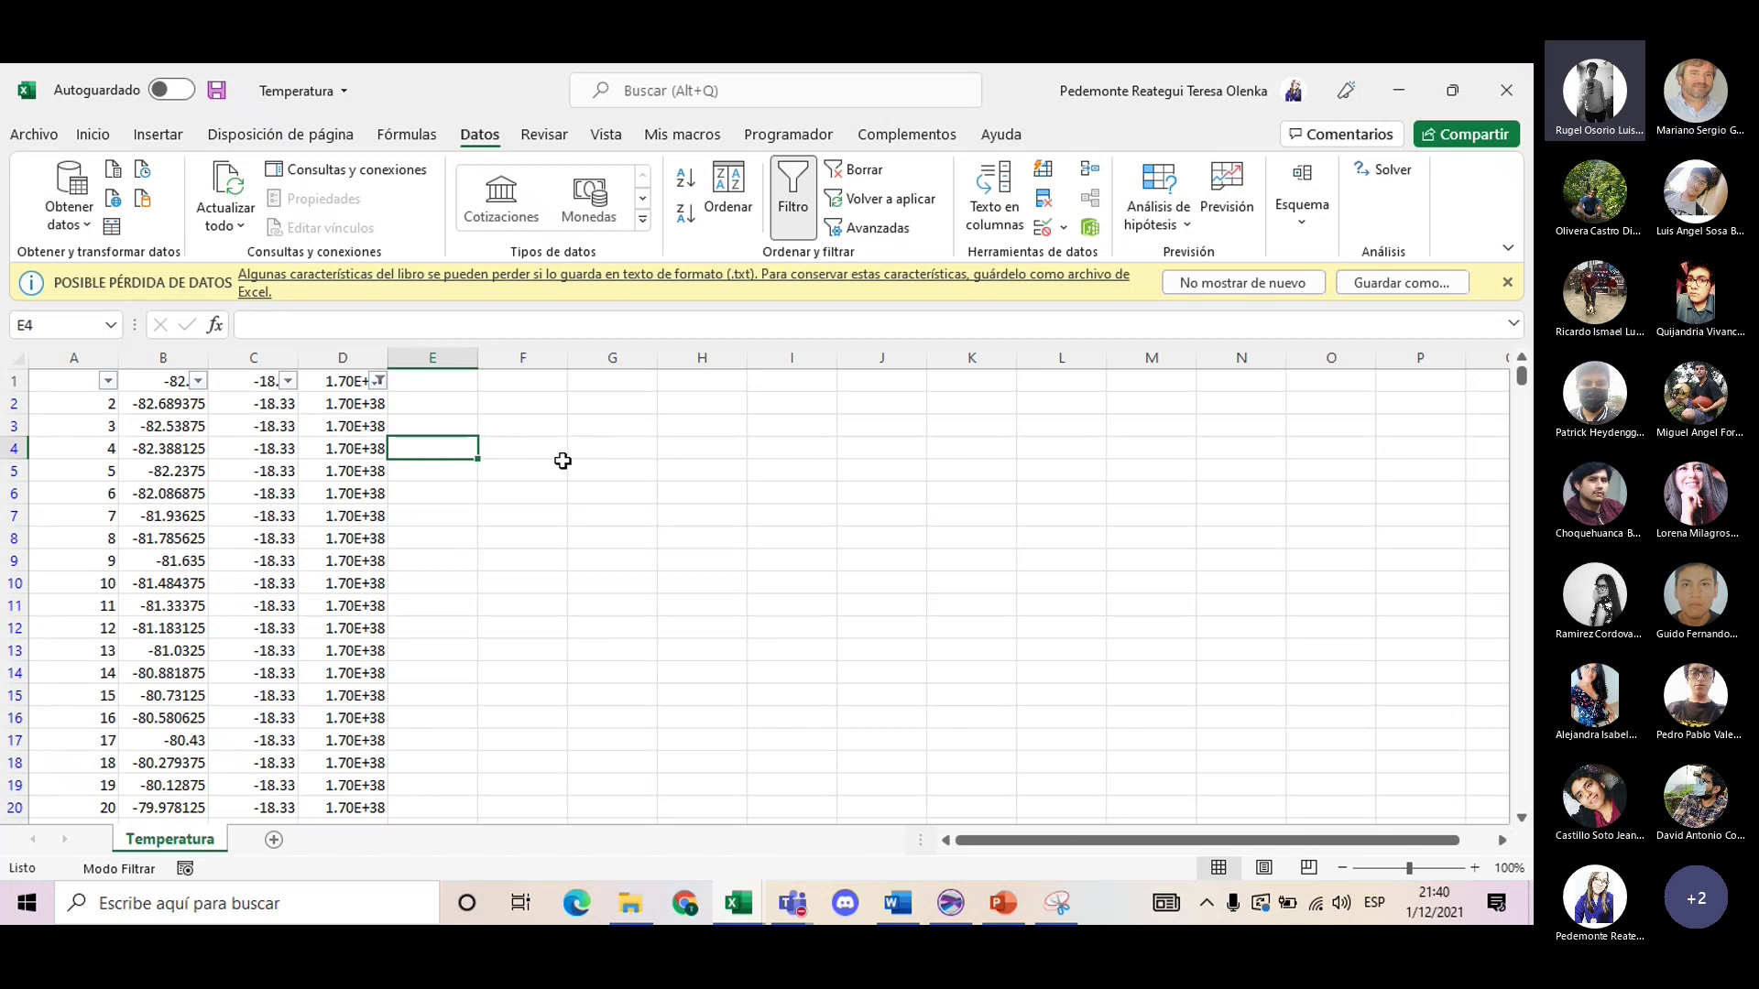
pyautogui.click(605, 538)
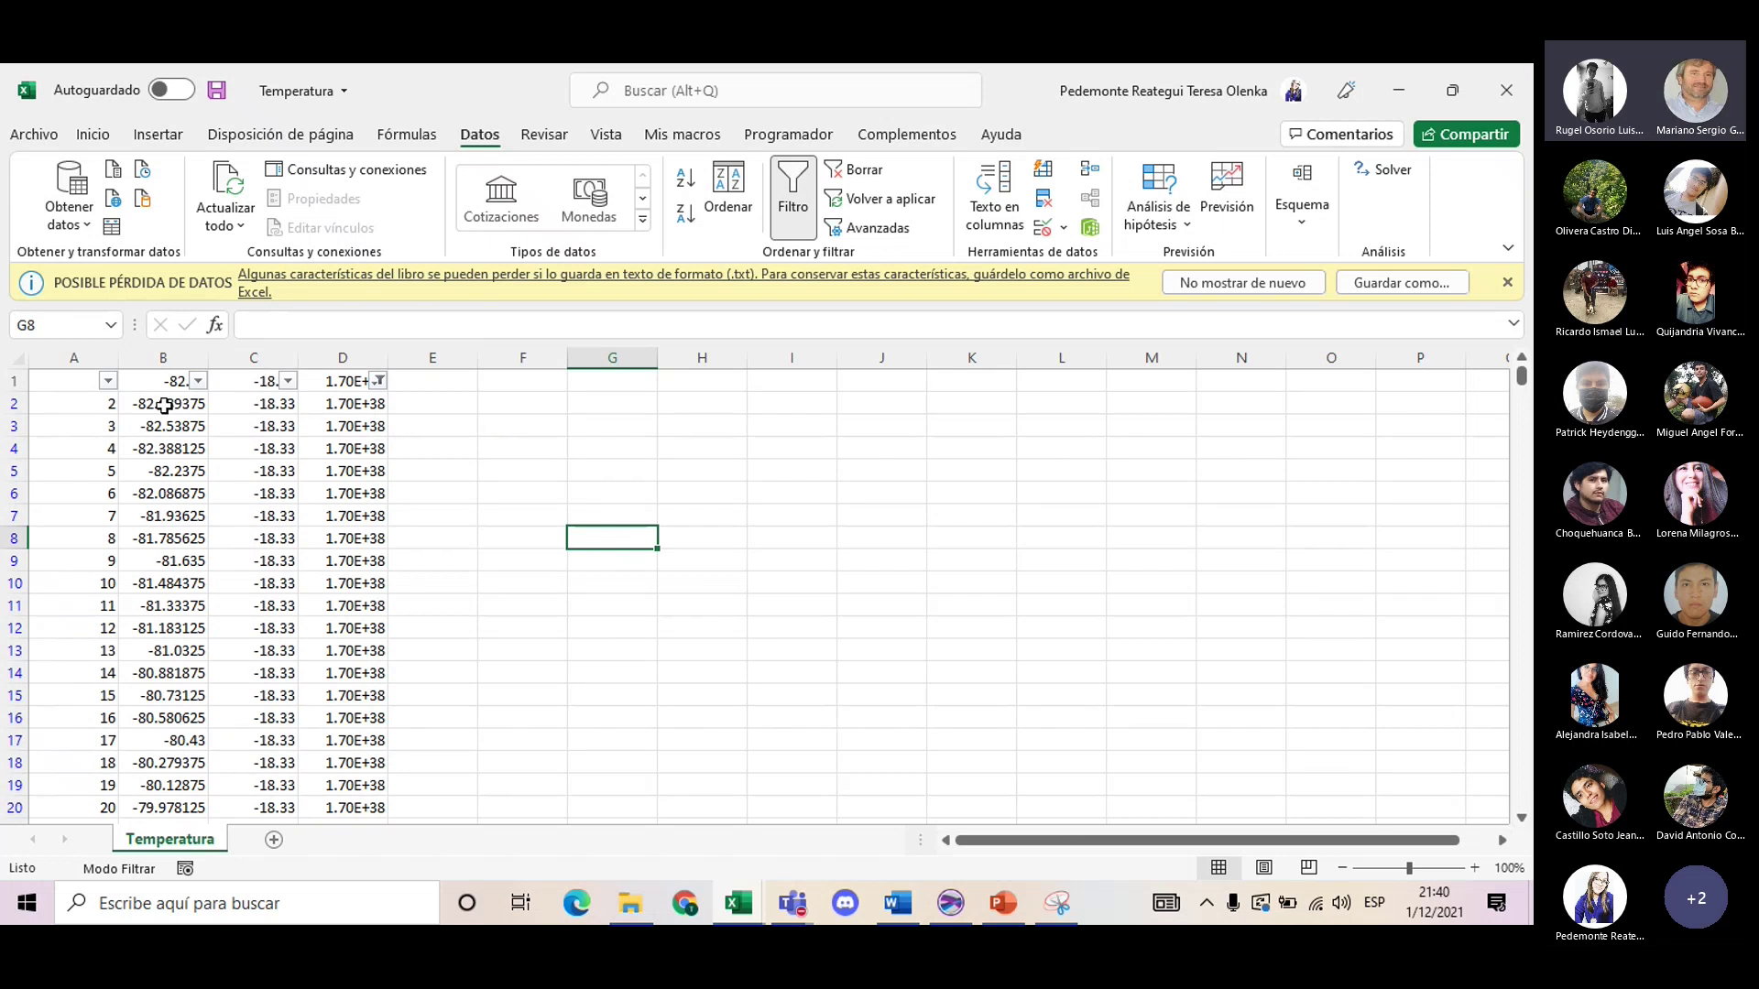
# - Clear the filtered no-data rows' contents in columns A to D from row 2 down and remove the filter
pyautogui.moveTo(164, 405); pyautogui.dragTo(355, 406)
pyautogui.moveTo(355, 404); pyautogui.dragTo(355, 405)
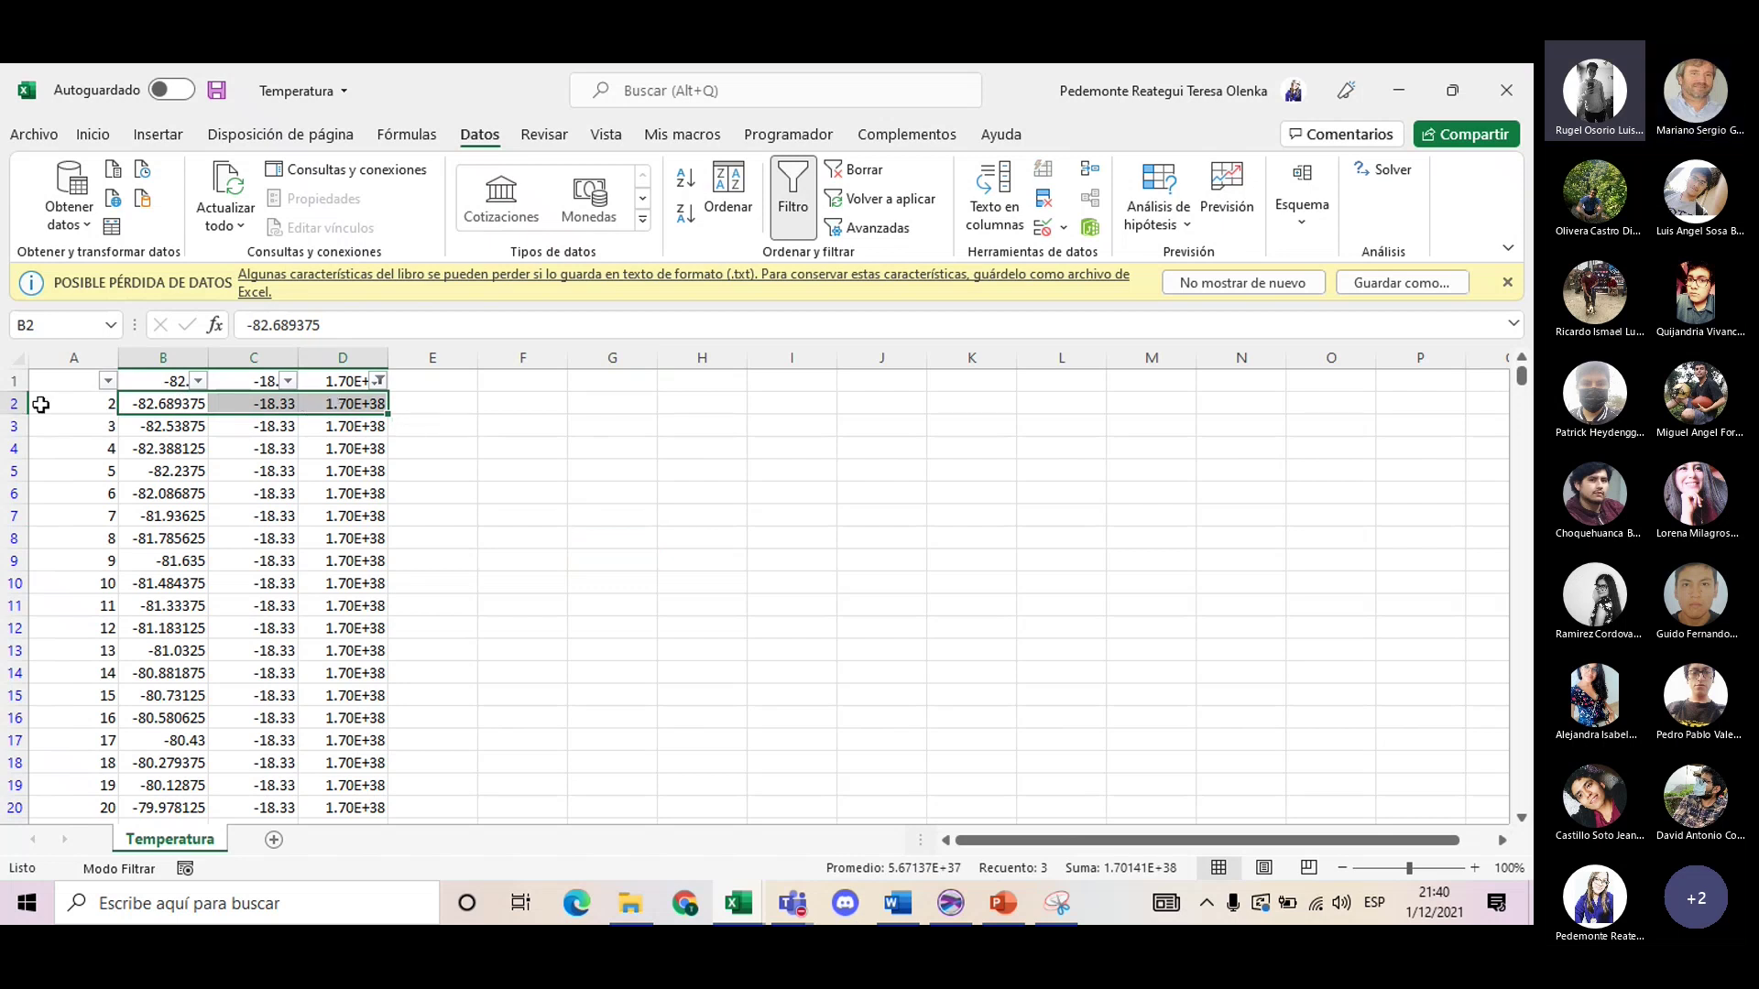
pyautogui.click(107, 405)
pyautogui.moveTo(107, 405); pyautogui.dragTo(383, 405)
pyautogui.hotkey('ctrl', 'shift', 'Down')
pyautogui.press('Delete')
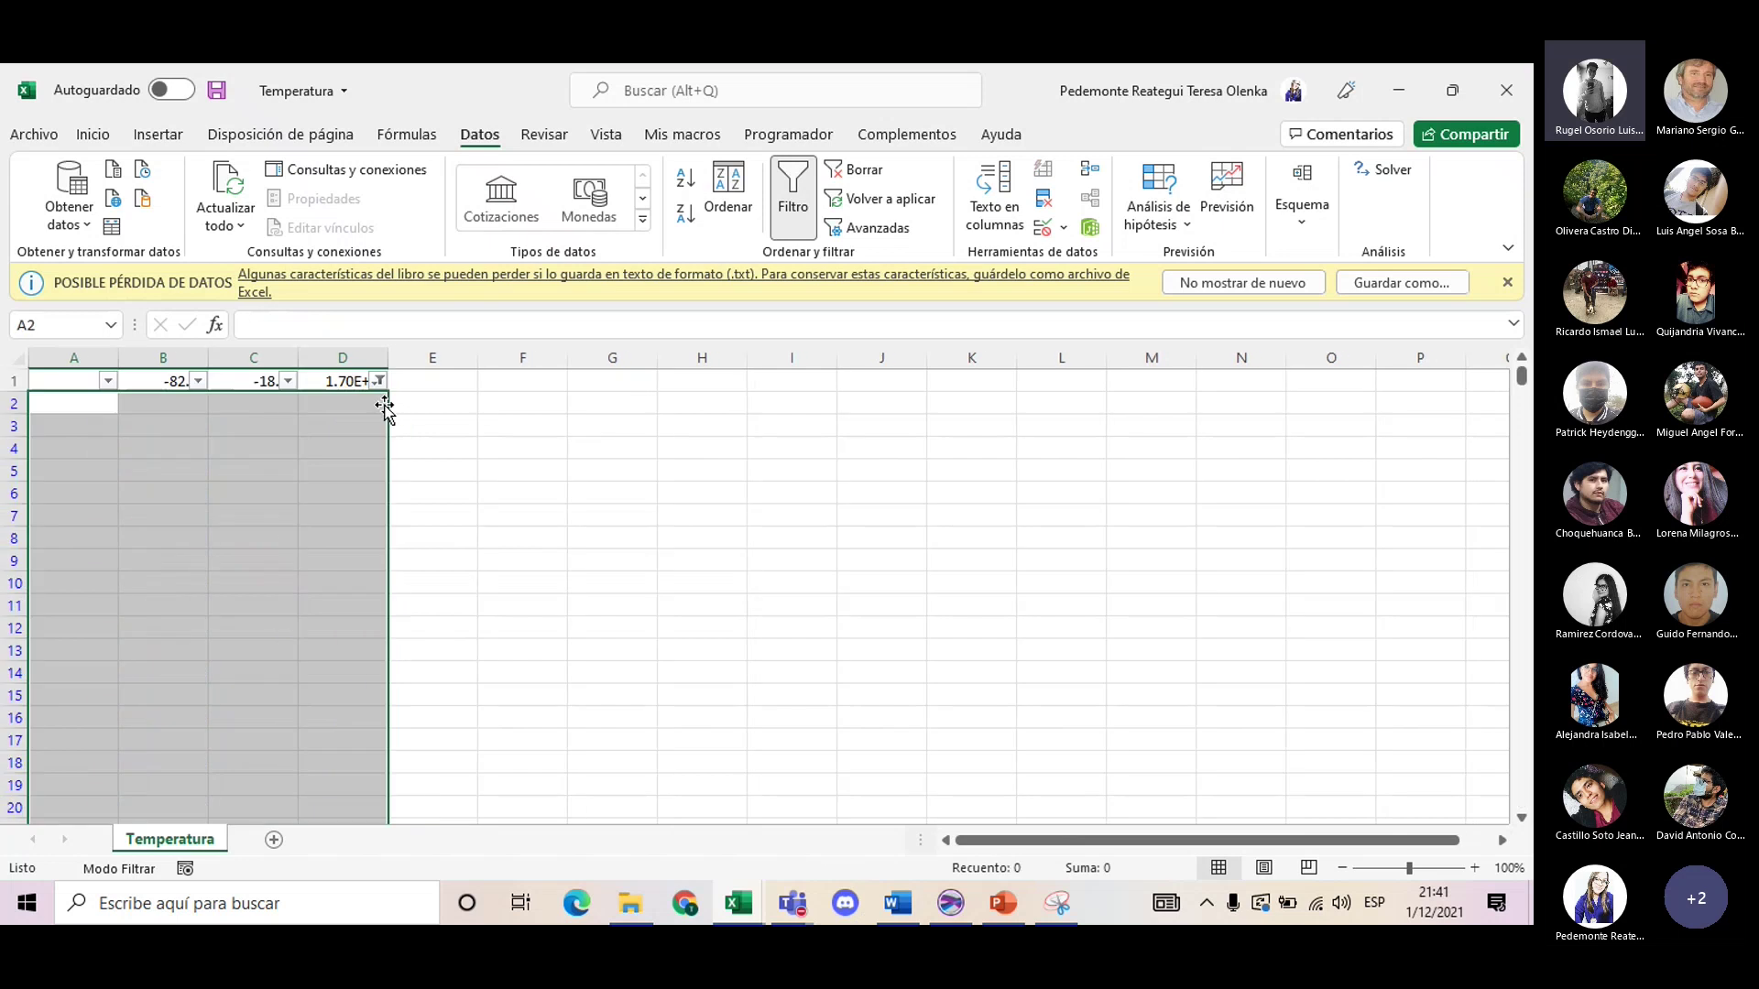
pyautogui.click(409, 426)
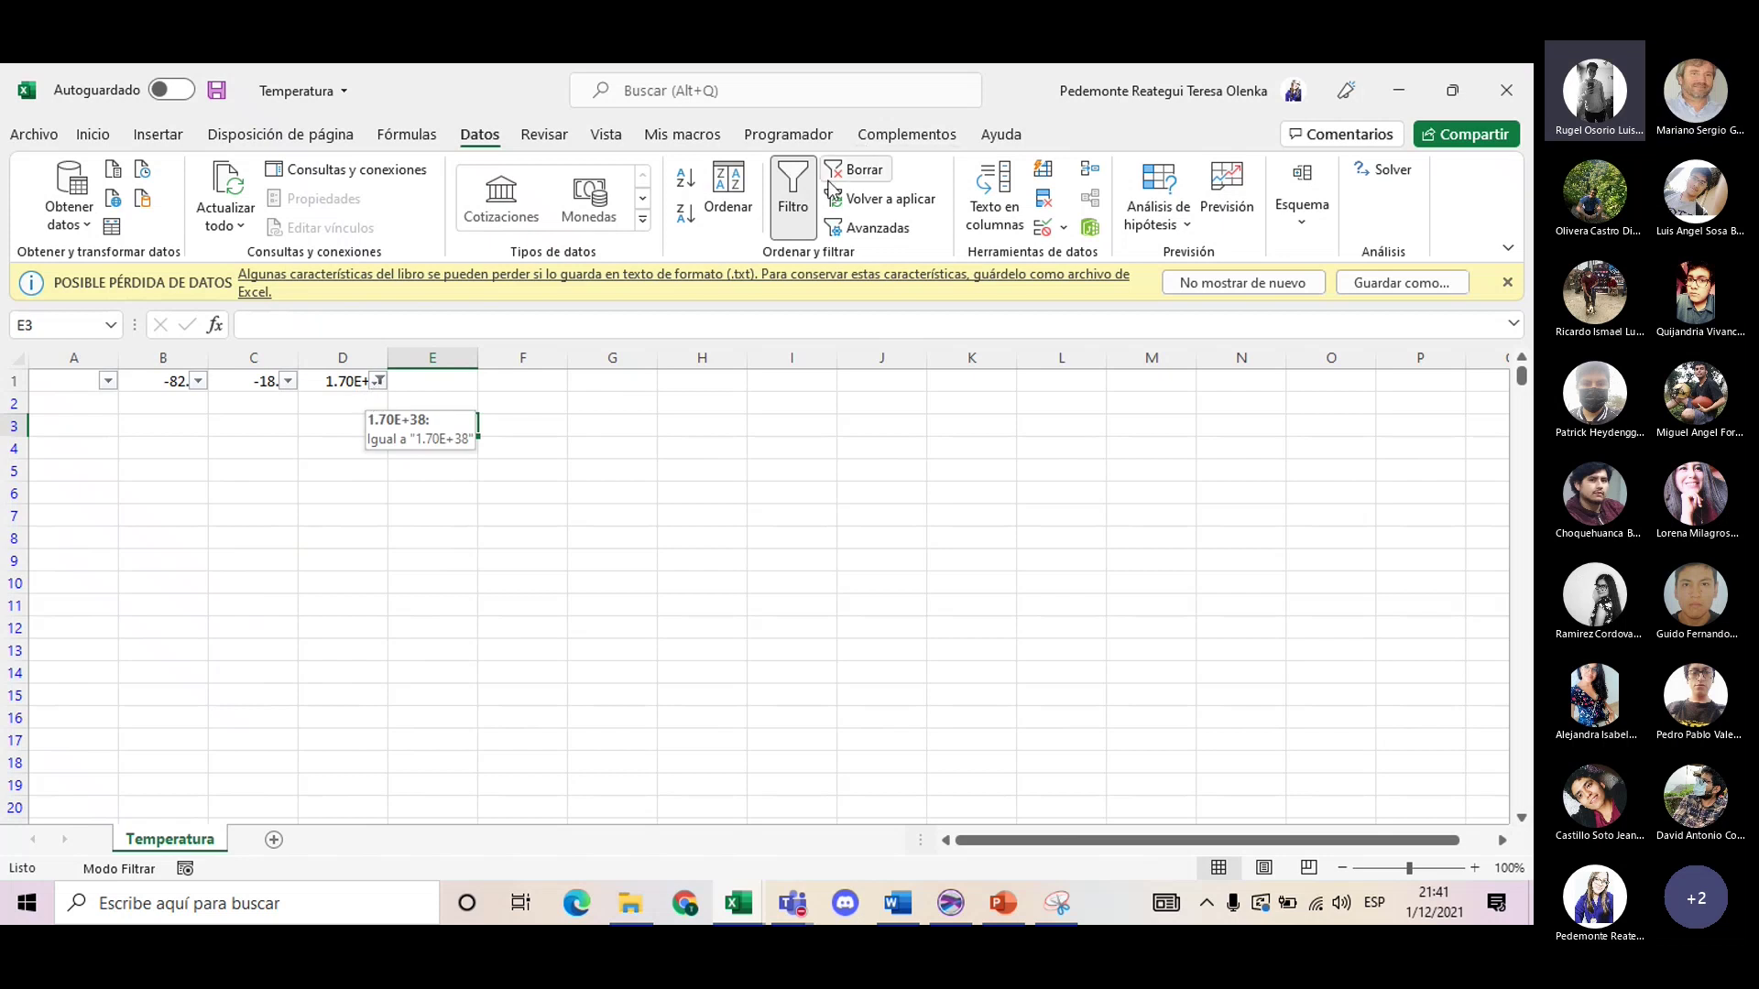
pyautogui.click(798, 201)
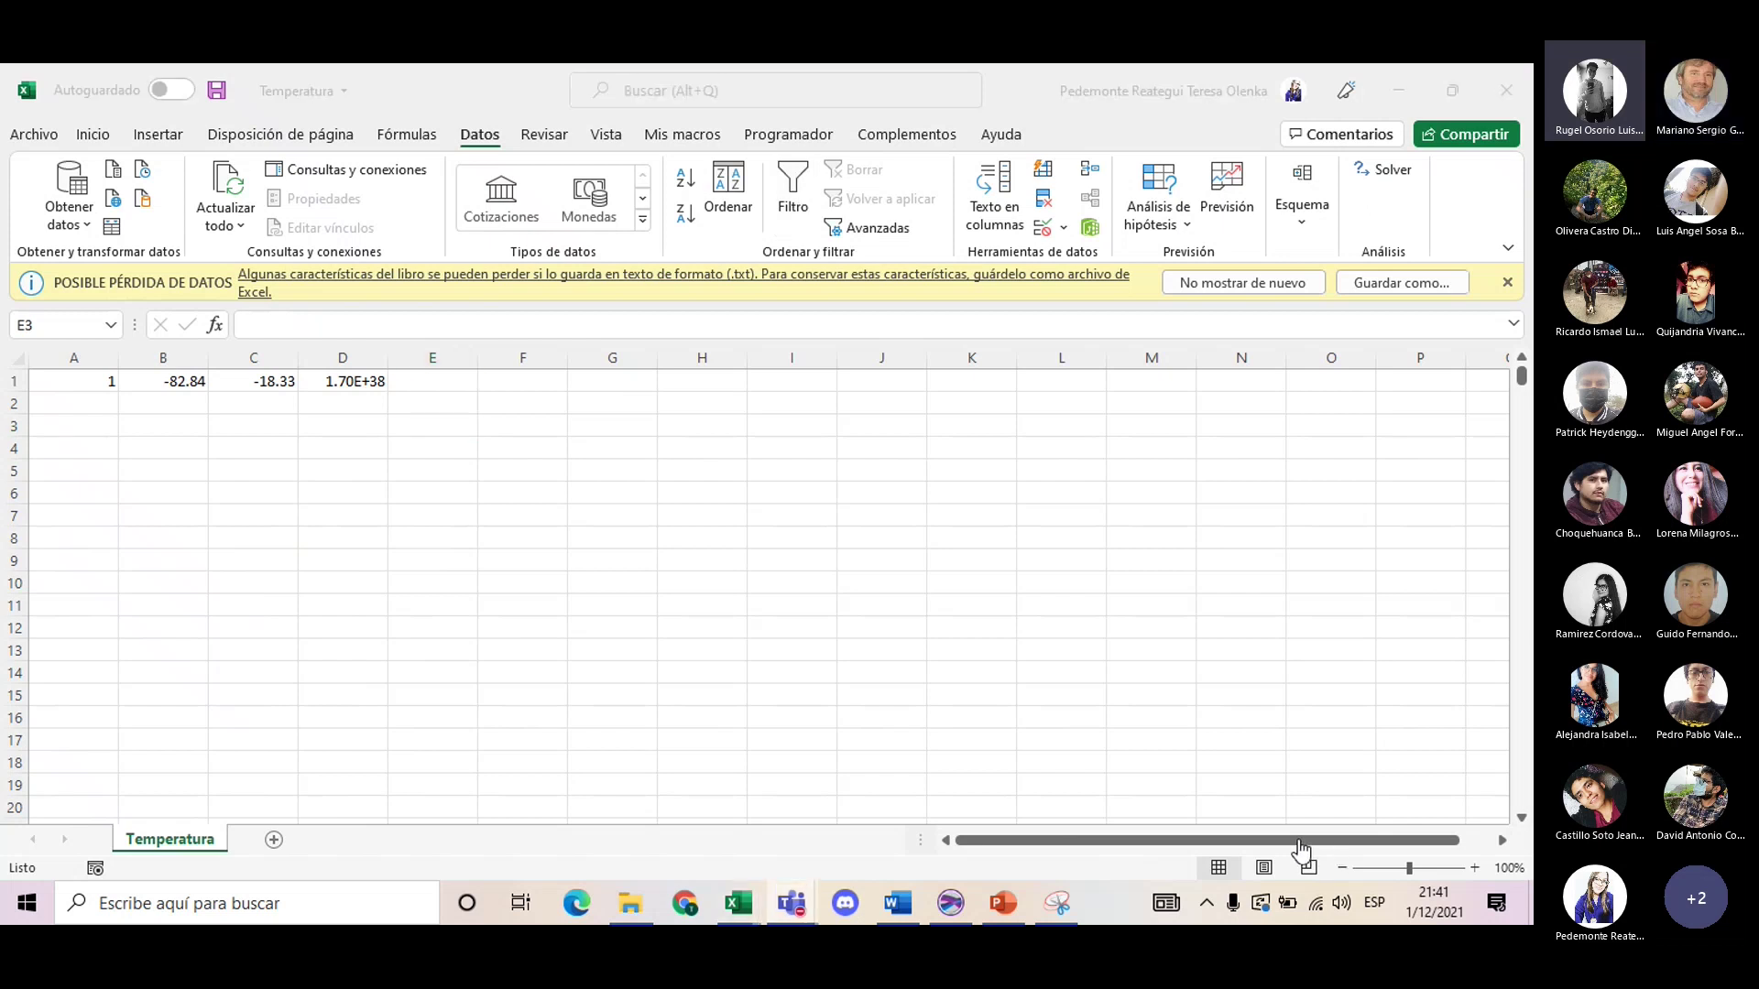
pyautogui.scroll(-7, 854, 688)
pyautogui.scroll(7, 857, 687)
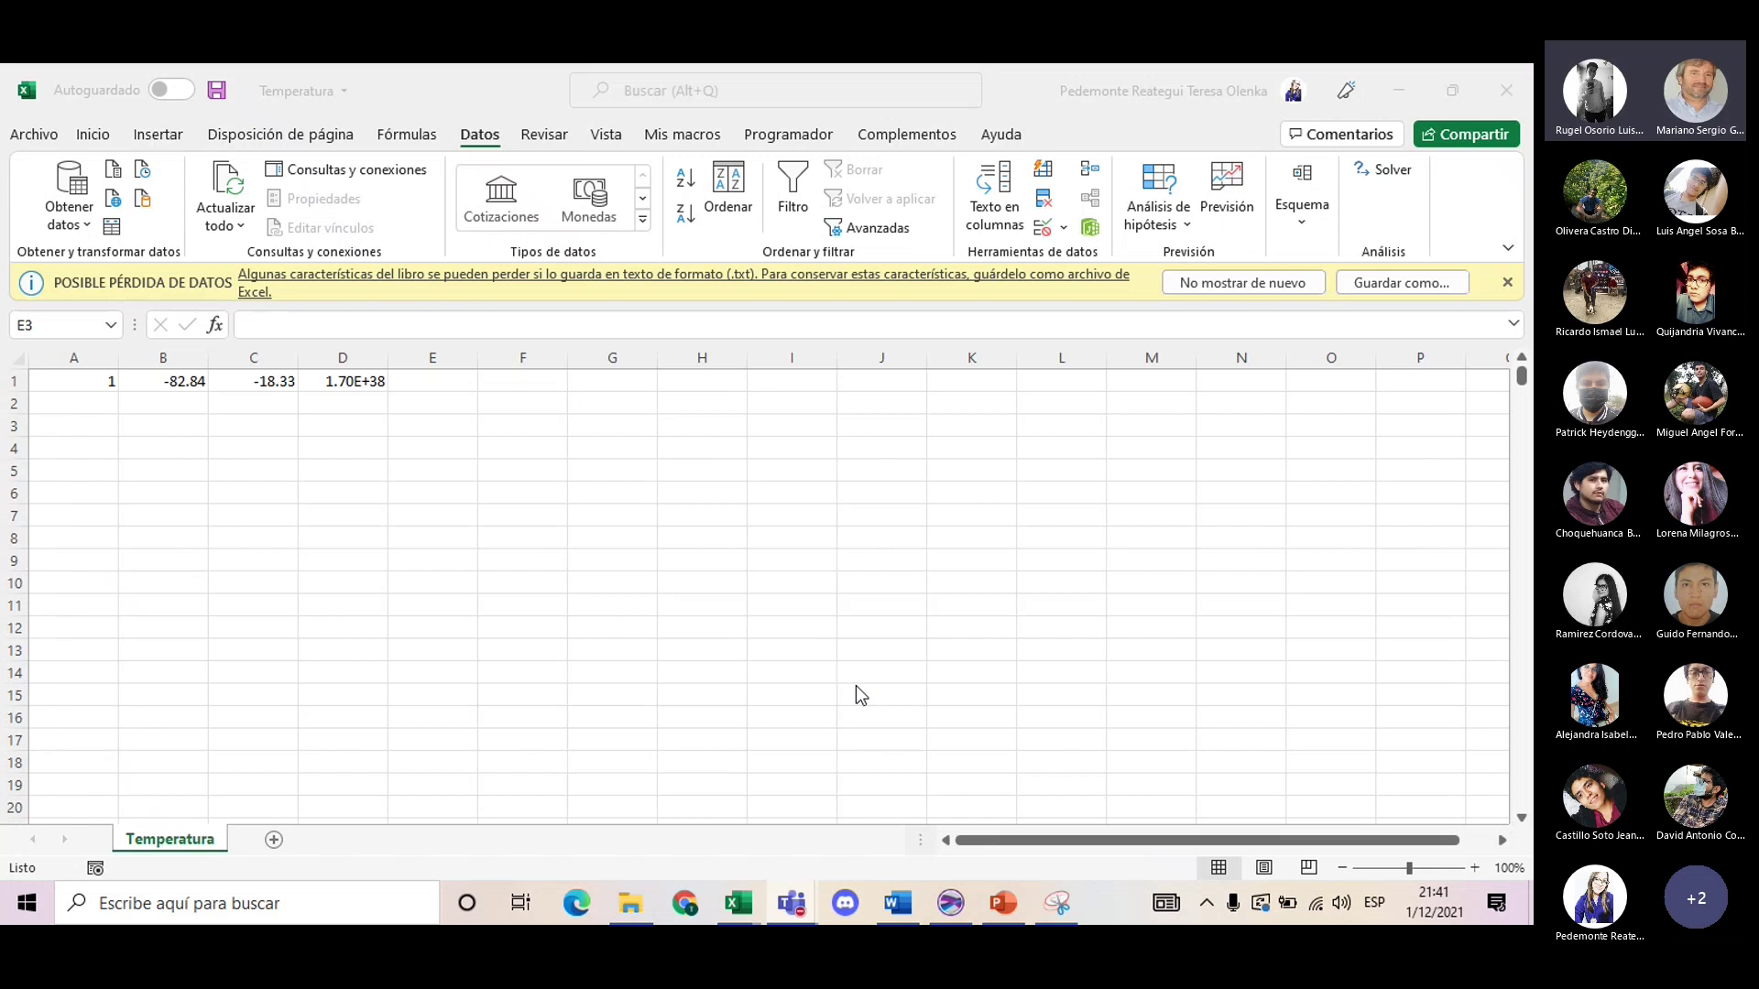
# - Examine the unfiltered sheet from row 1 down to row 81 for the emptied rows and the first remaining records
pyautogui.click(68, 378)
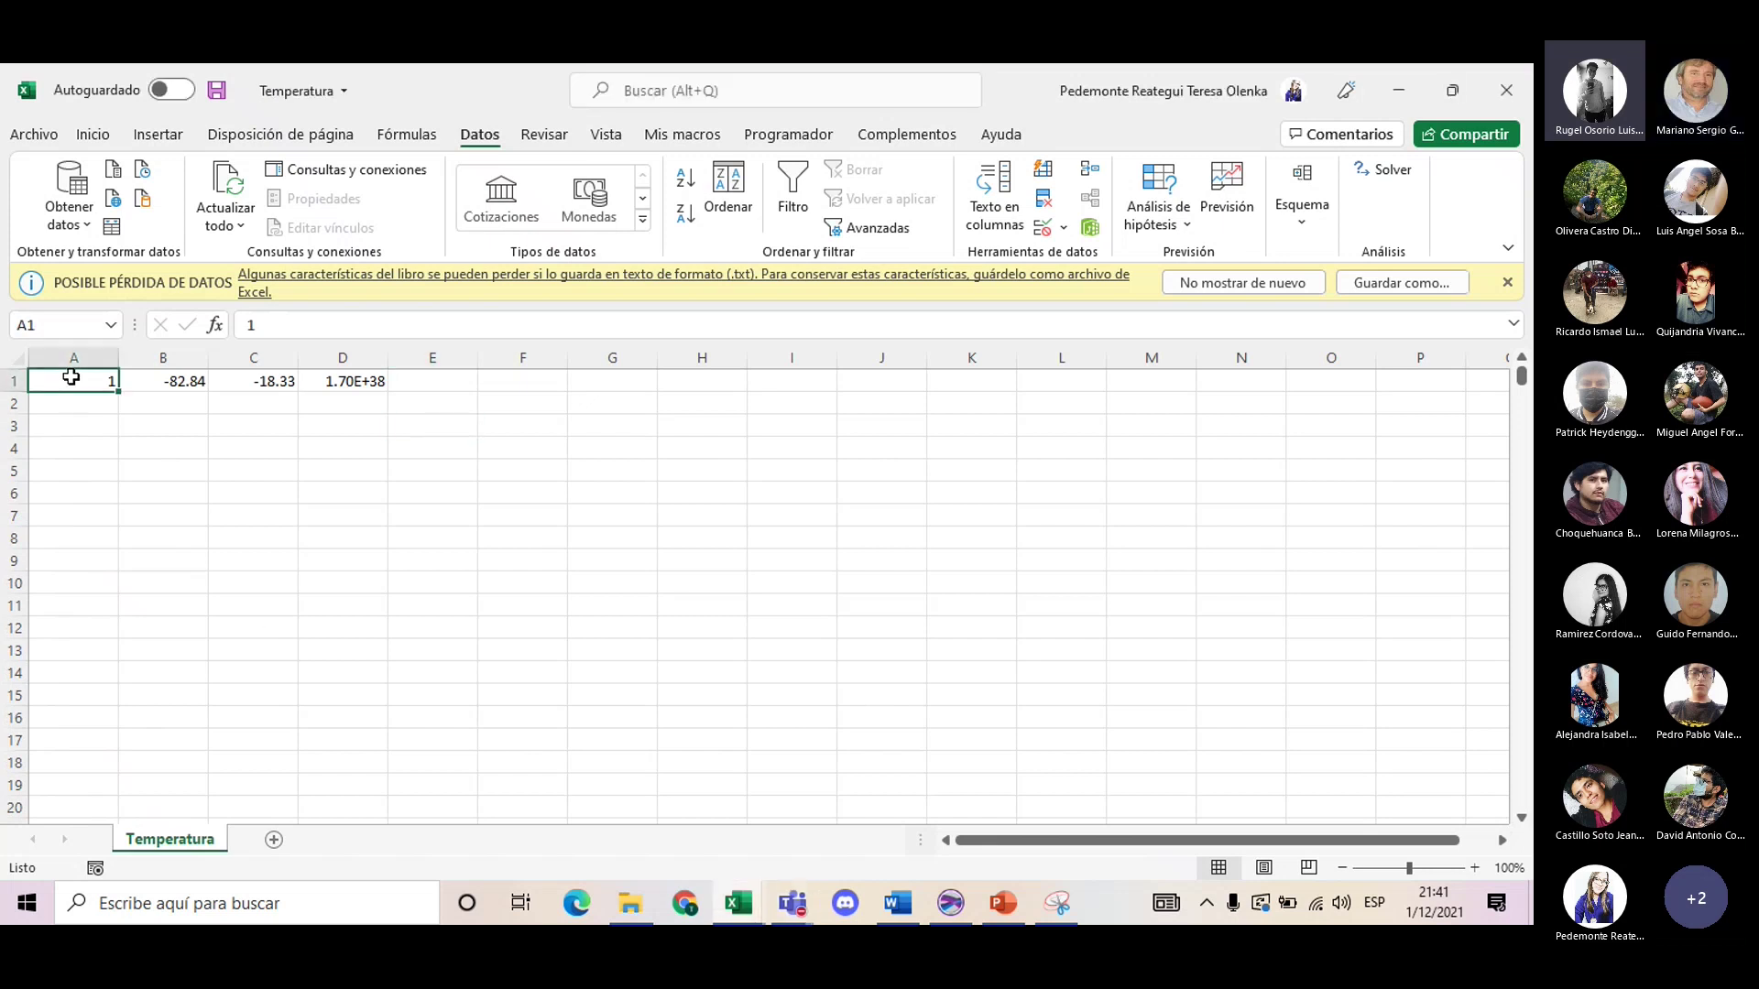
pyautogui.hotkey('ctrl', 'shift', 'Down')
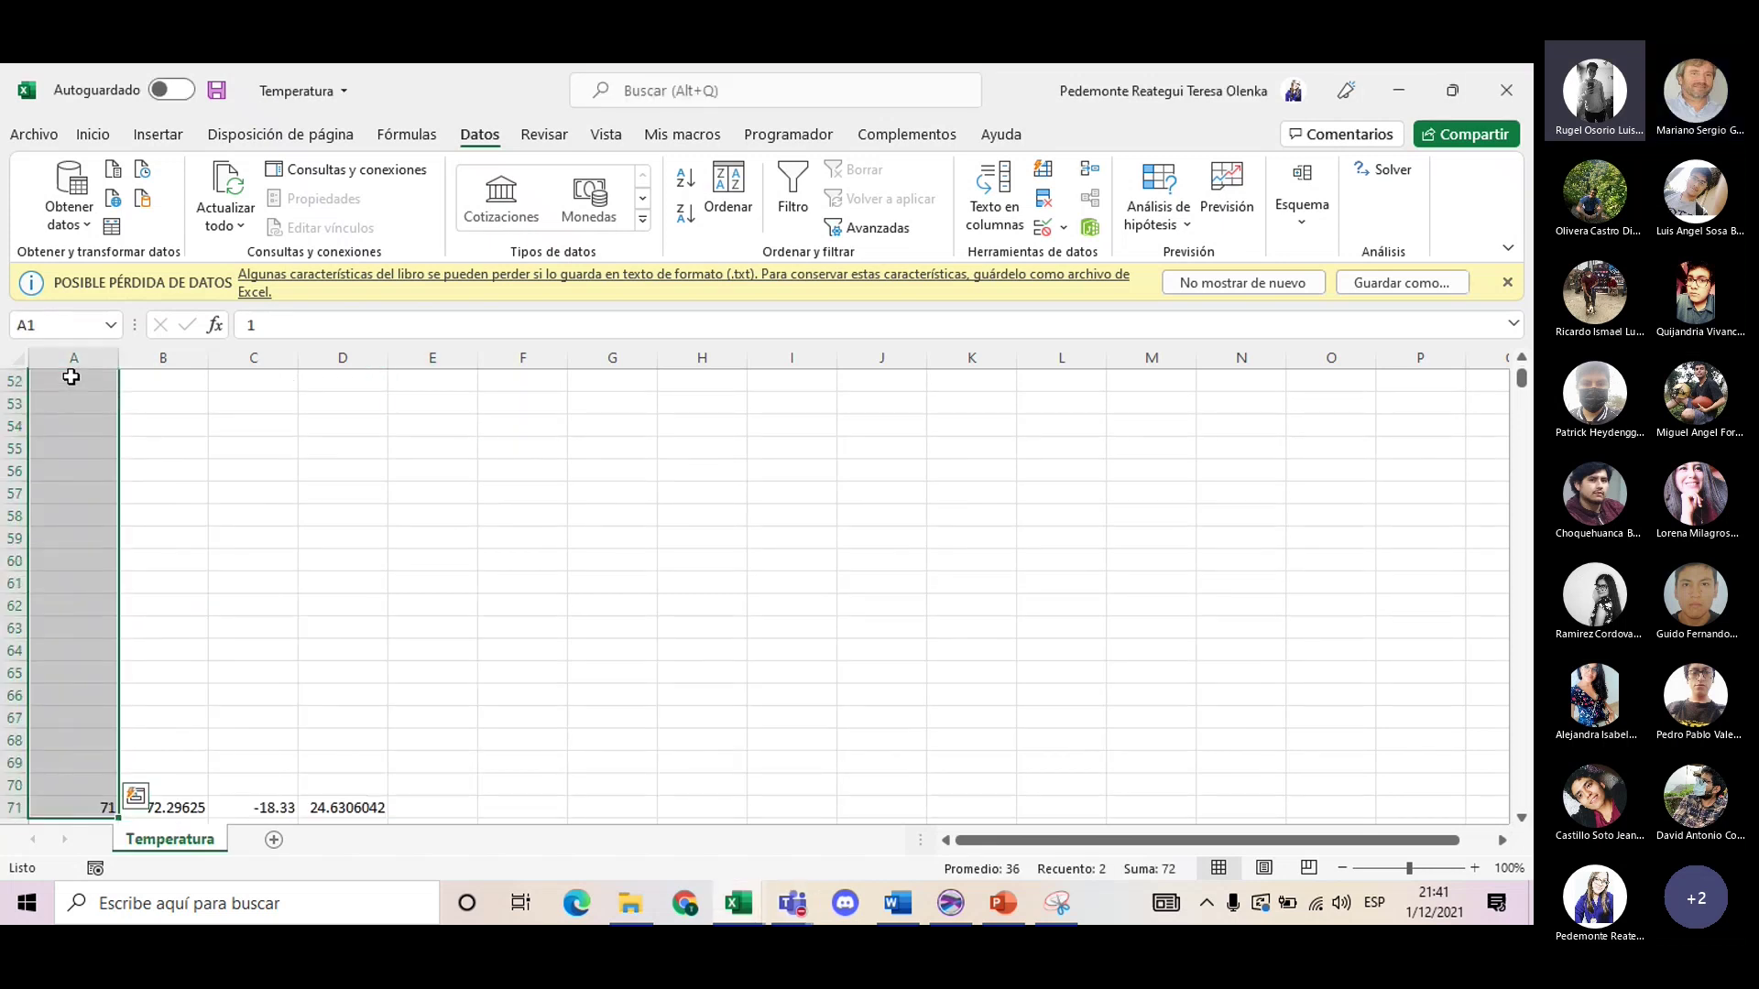
pyautogui.click(434, 496)
pyautogui.scroll(-4, 435, 497)
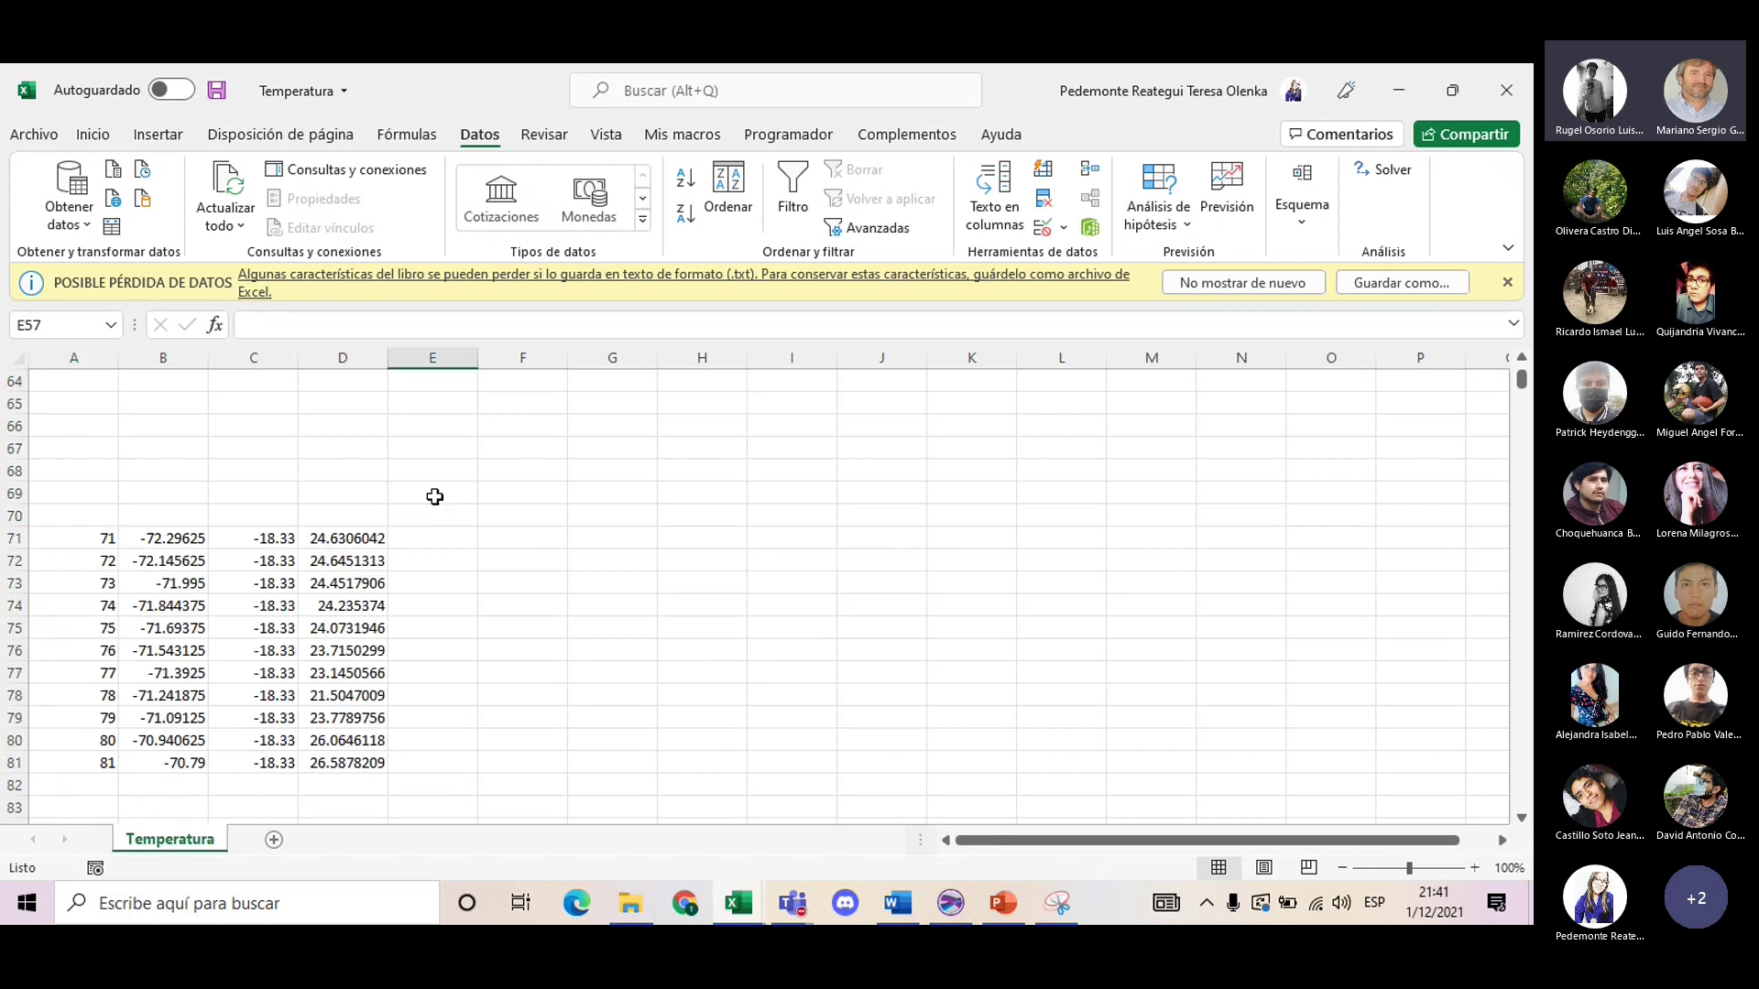
pyautogui.scroll(-1, 449, 540)
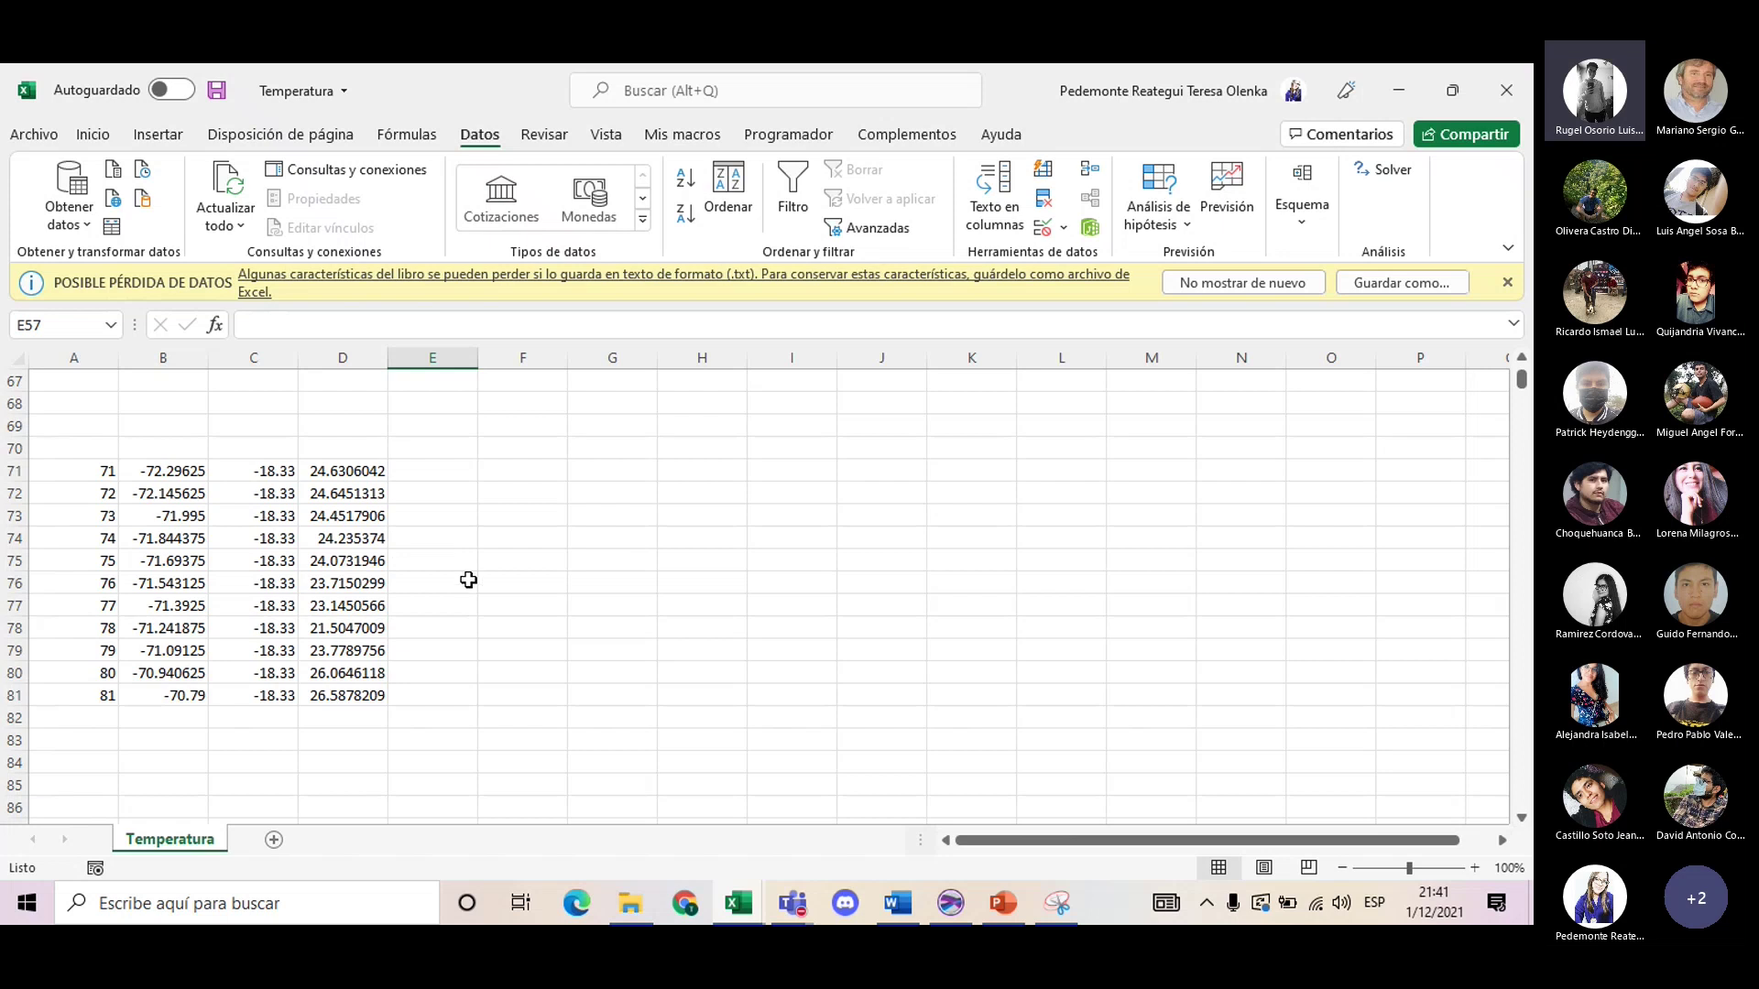
pyautogui.click(366, 691)
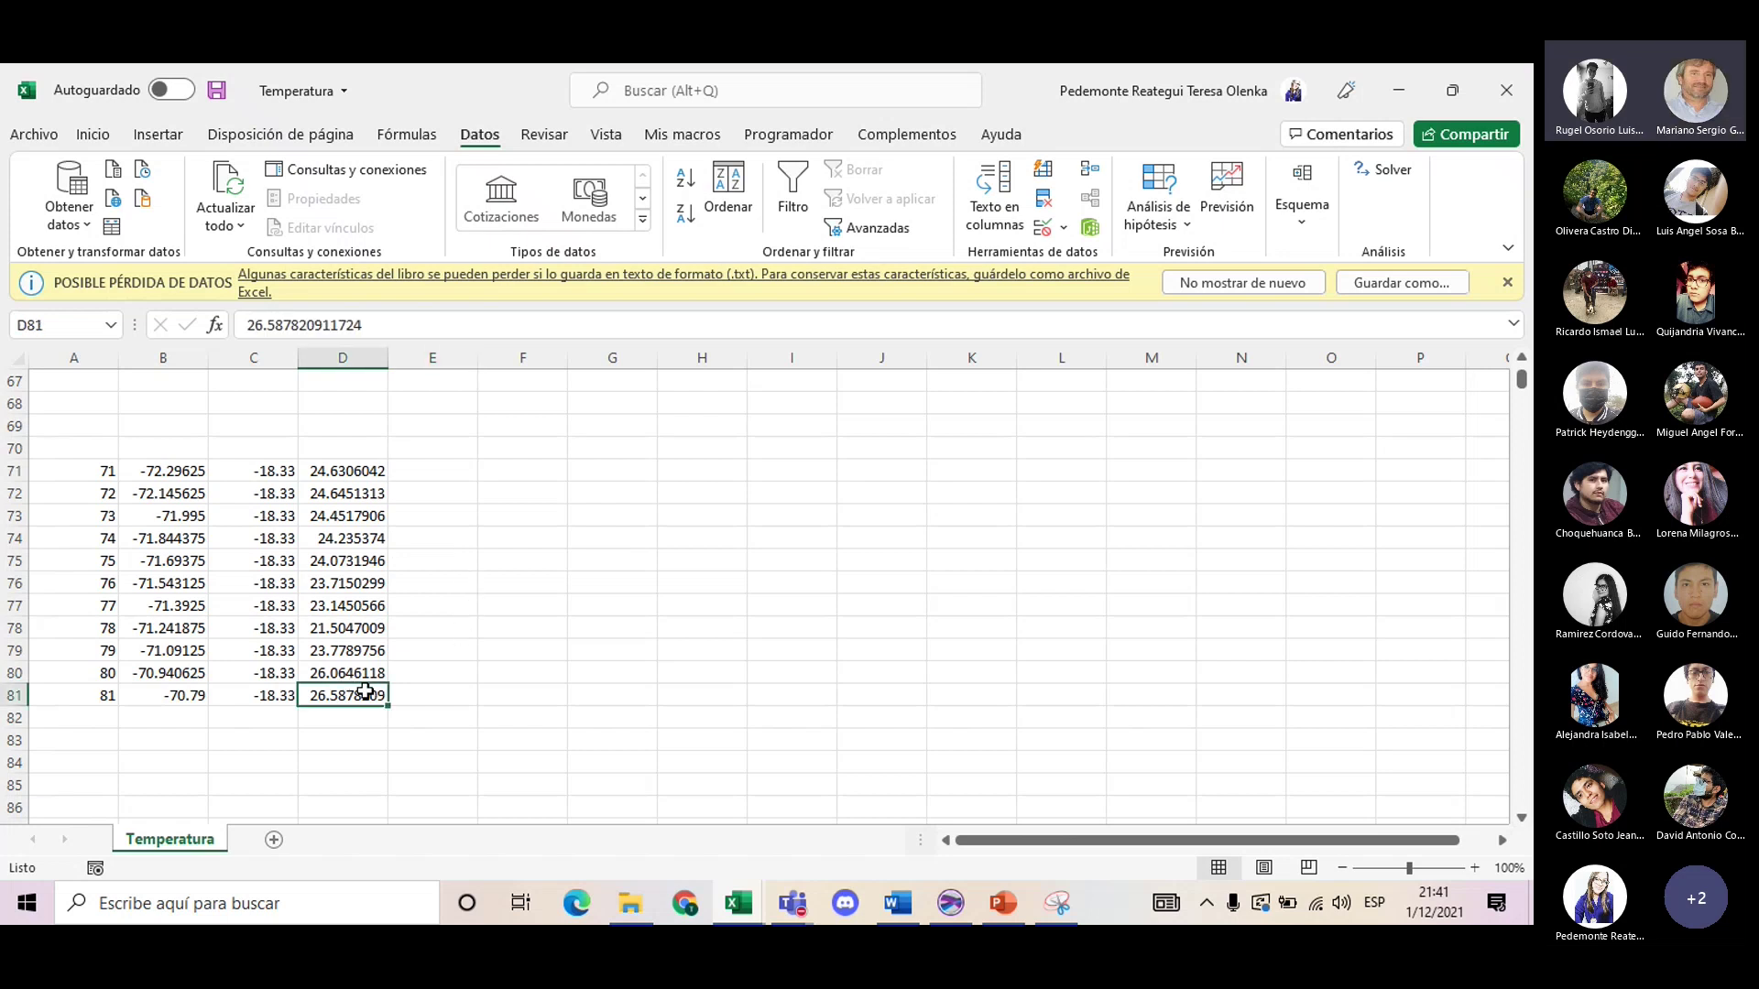
pyautogui.click(589, 666)
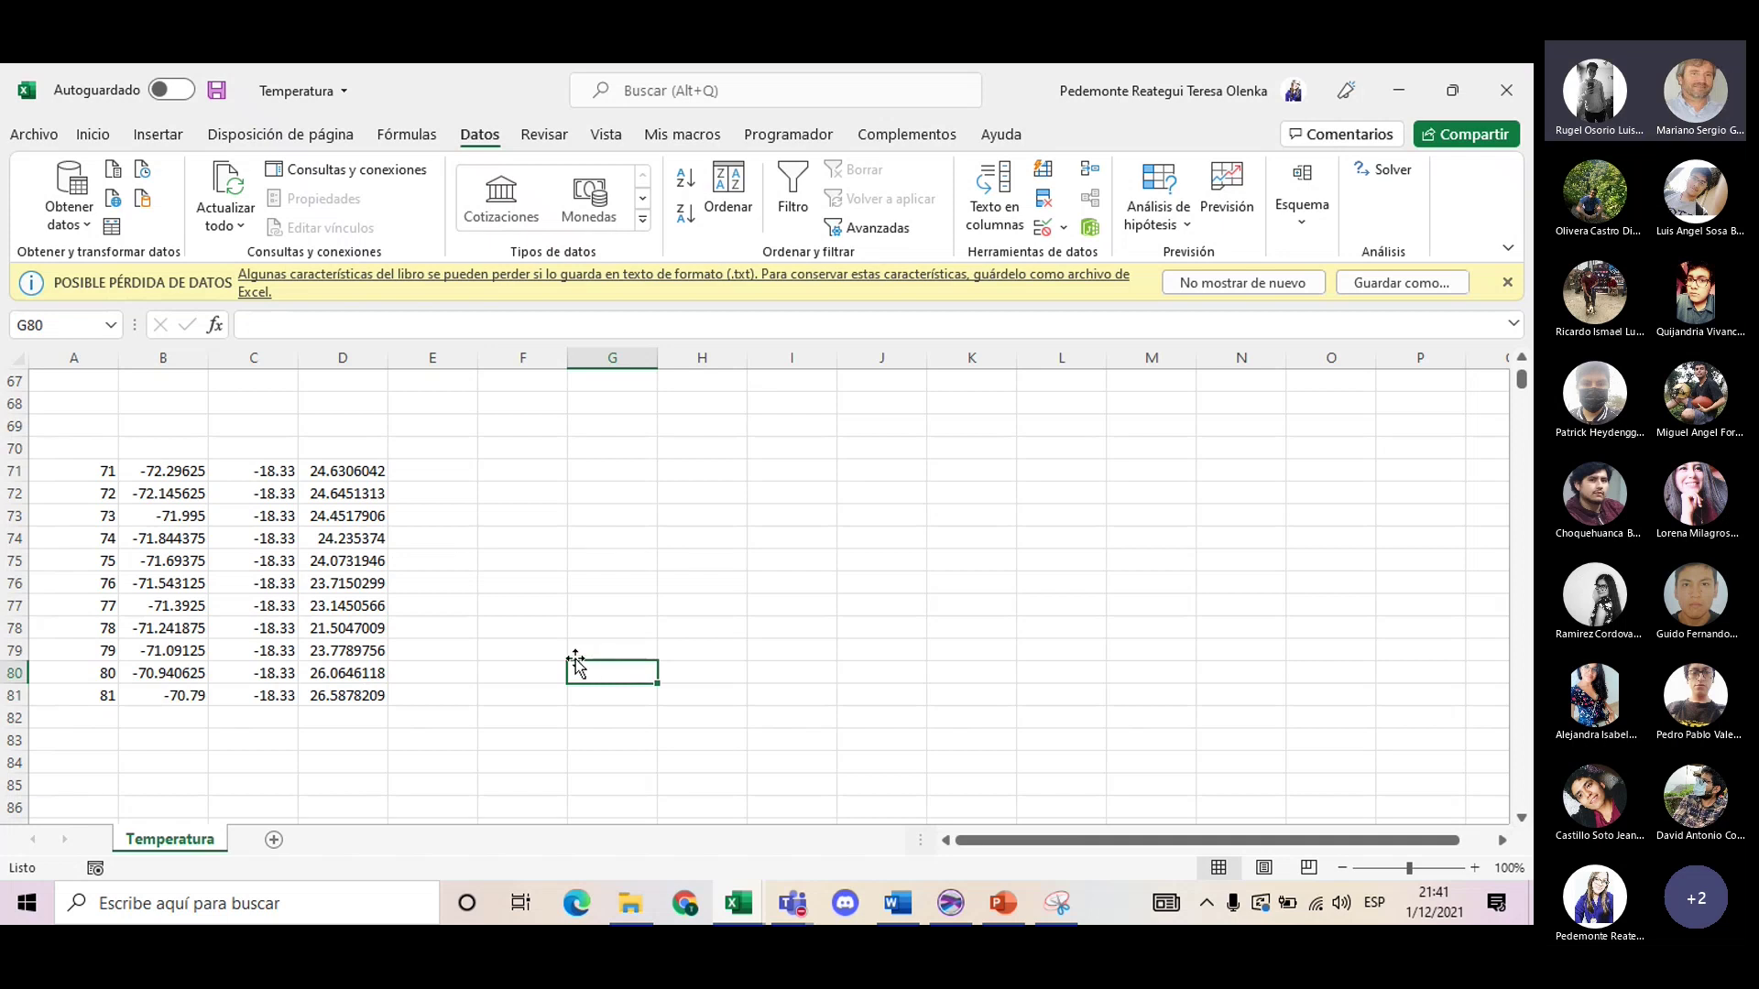
pyautogui.scroll(1, 577, 666)
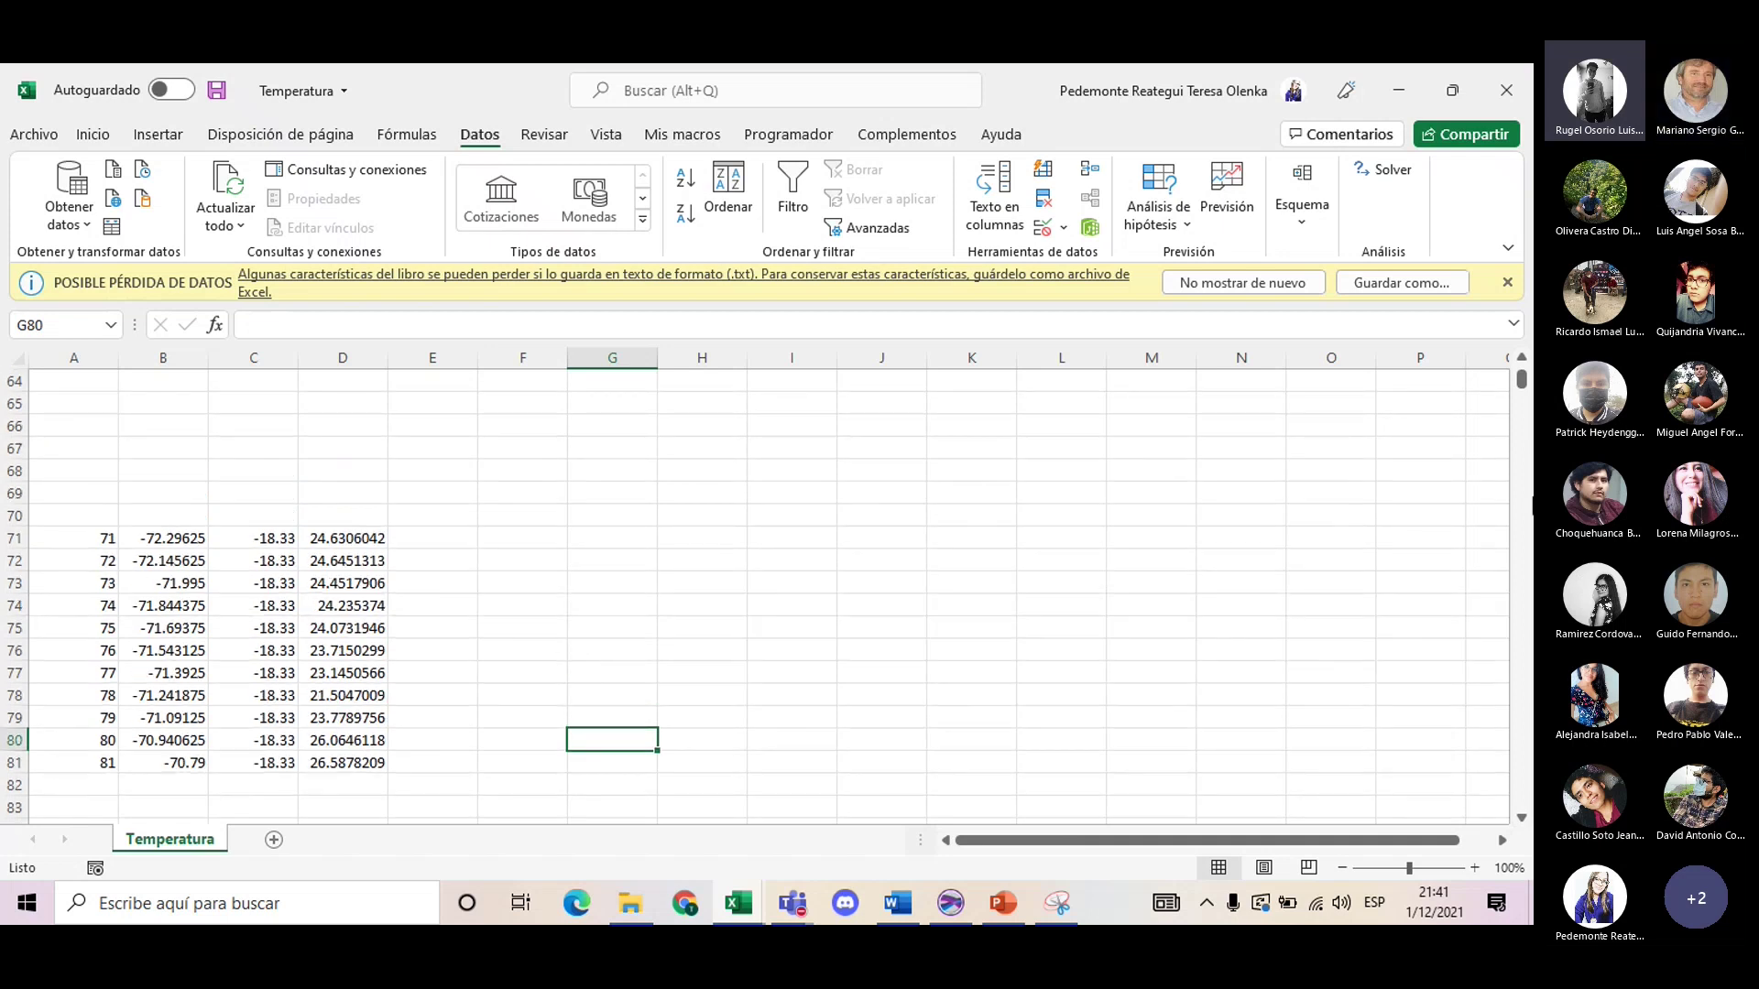
pyautogui.moveTo(1521, 381); pyautogui.dragTo(1518, 371)
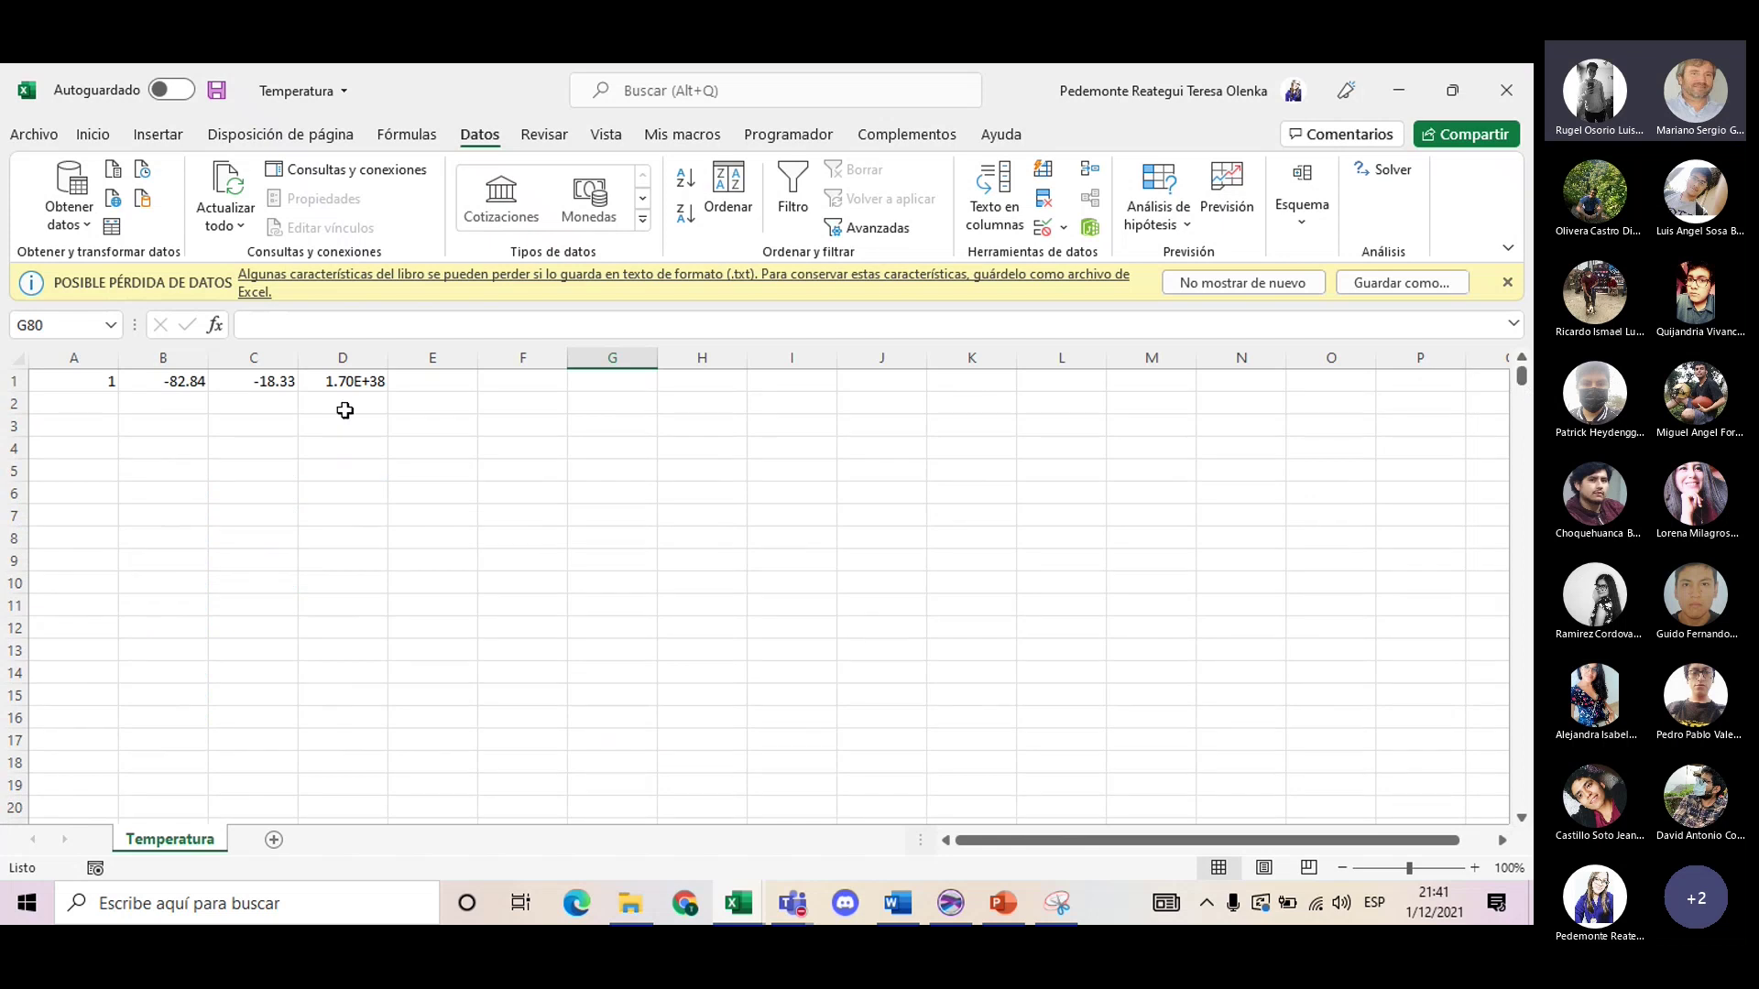
# - Clear the contents of the remaining no-data record in A1:D1
pyautogui.click(73, 357)
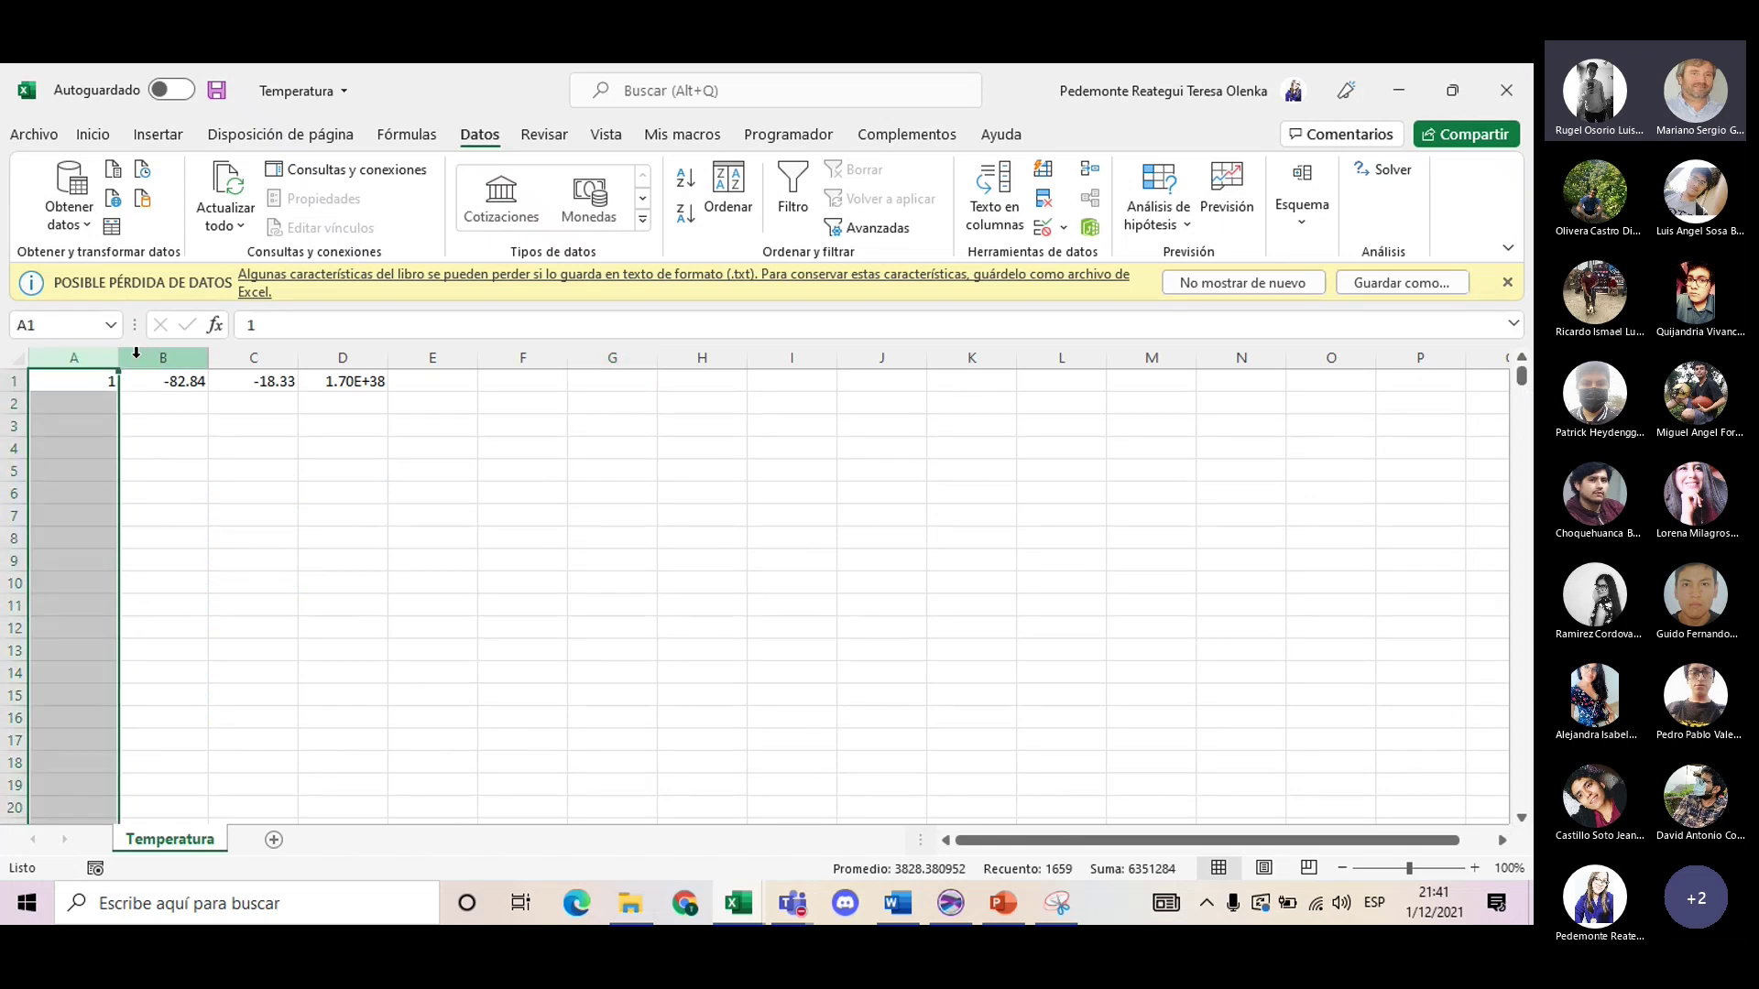
pyautogui.click(250, 381)
pyautogui.moveTo(430, 381); pyautogui.dragTo(32, 381)
pyautogui.press('Delete')
pyautogui.click(343, 509)
# - Sort the whole sheet by Columna A on cell values, from smallest to largest (De menor a mayor)
pyautogui.scroll(-12, 369, 524)
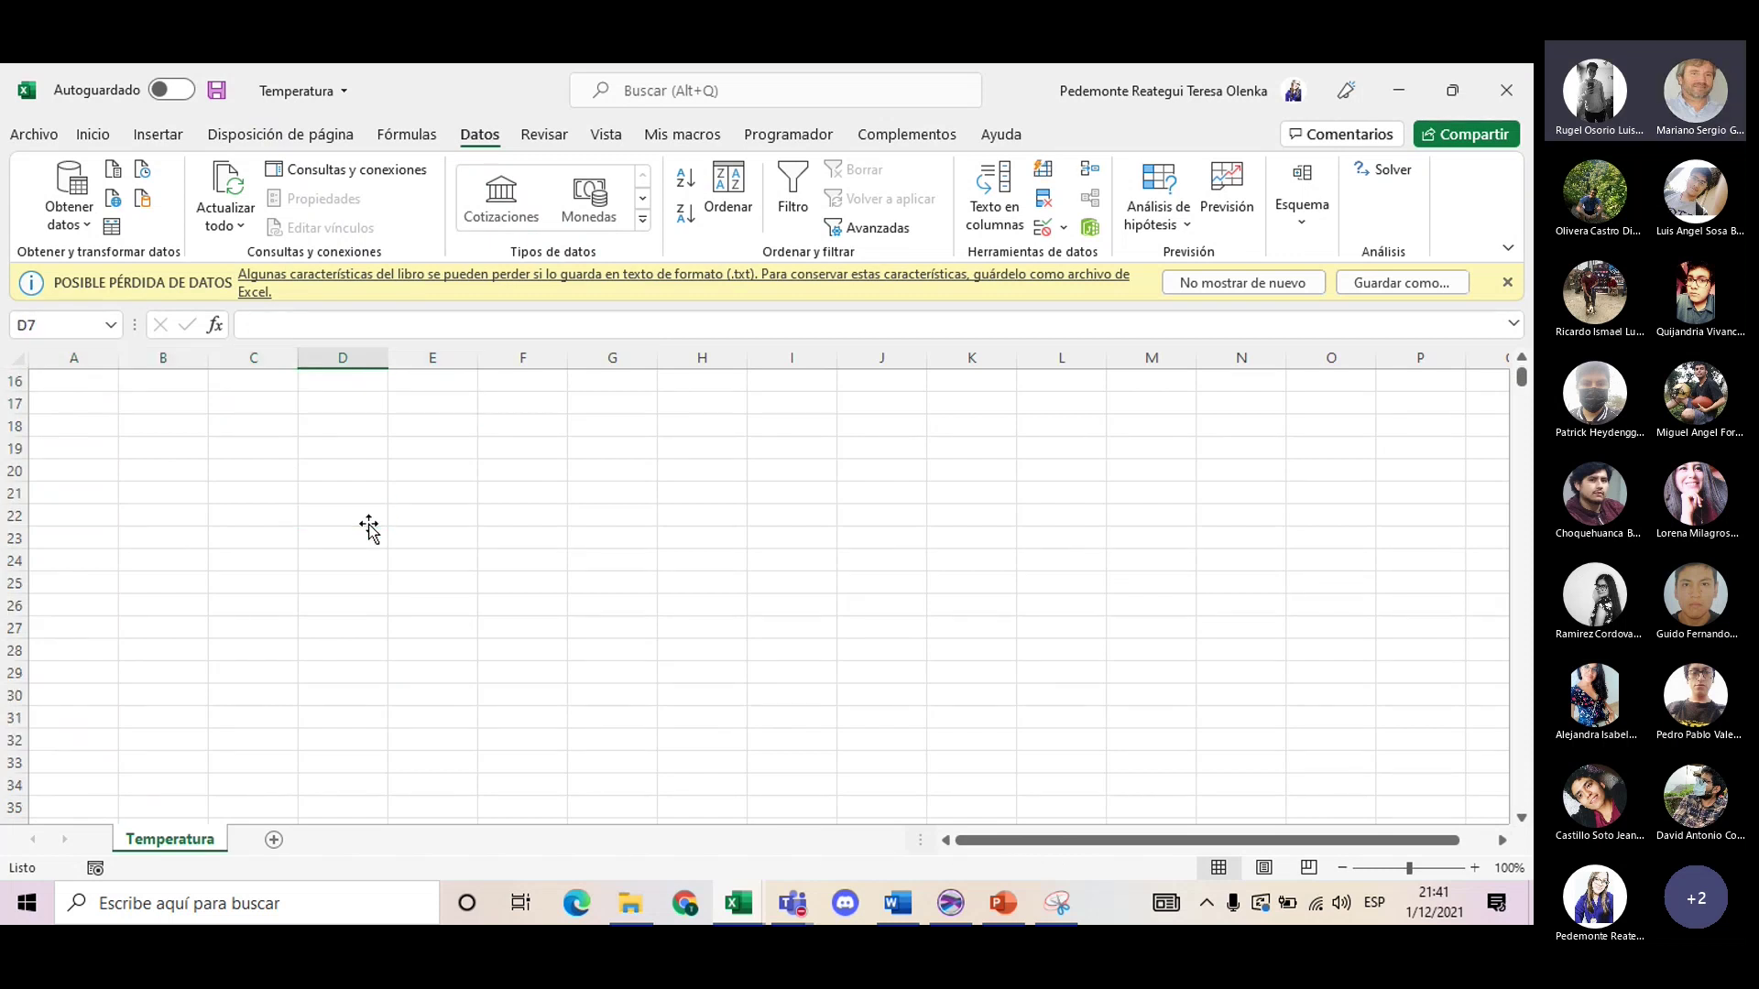
pyautogui.scroll(-7, 368, 524)
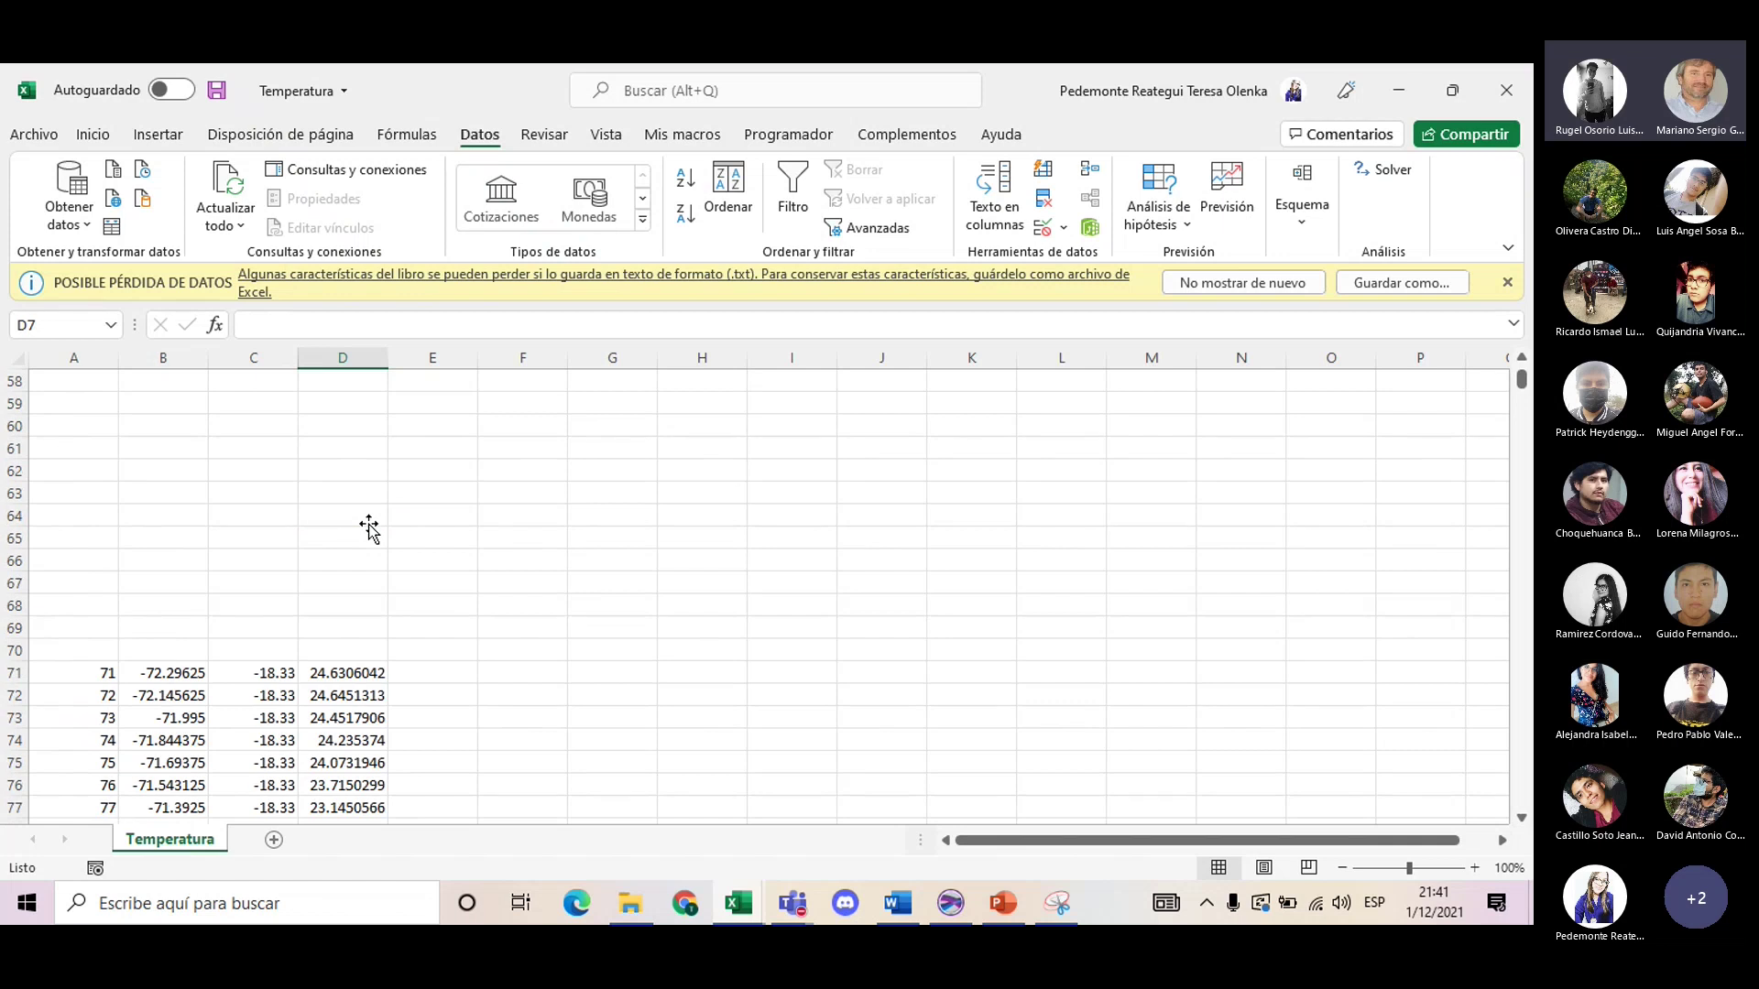
pyautogui.click(92, 348)
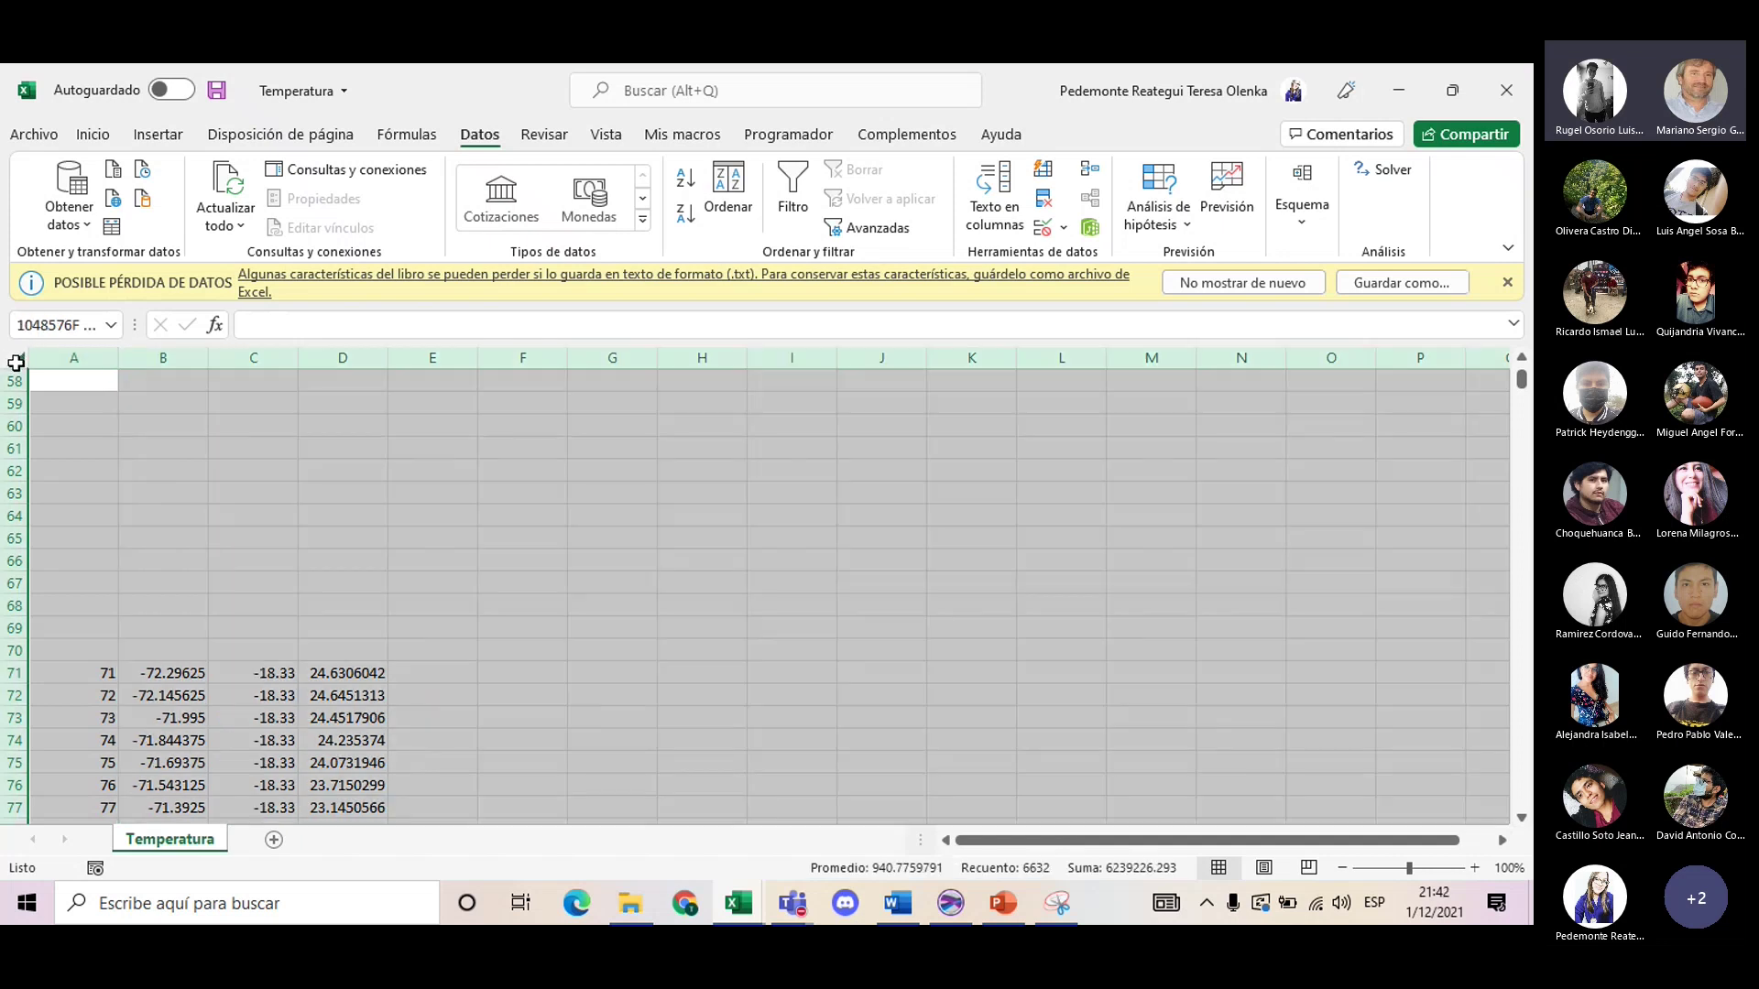
pyautogui.click(16, 361)
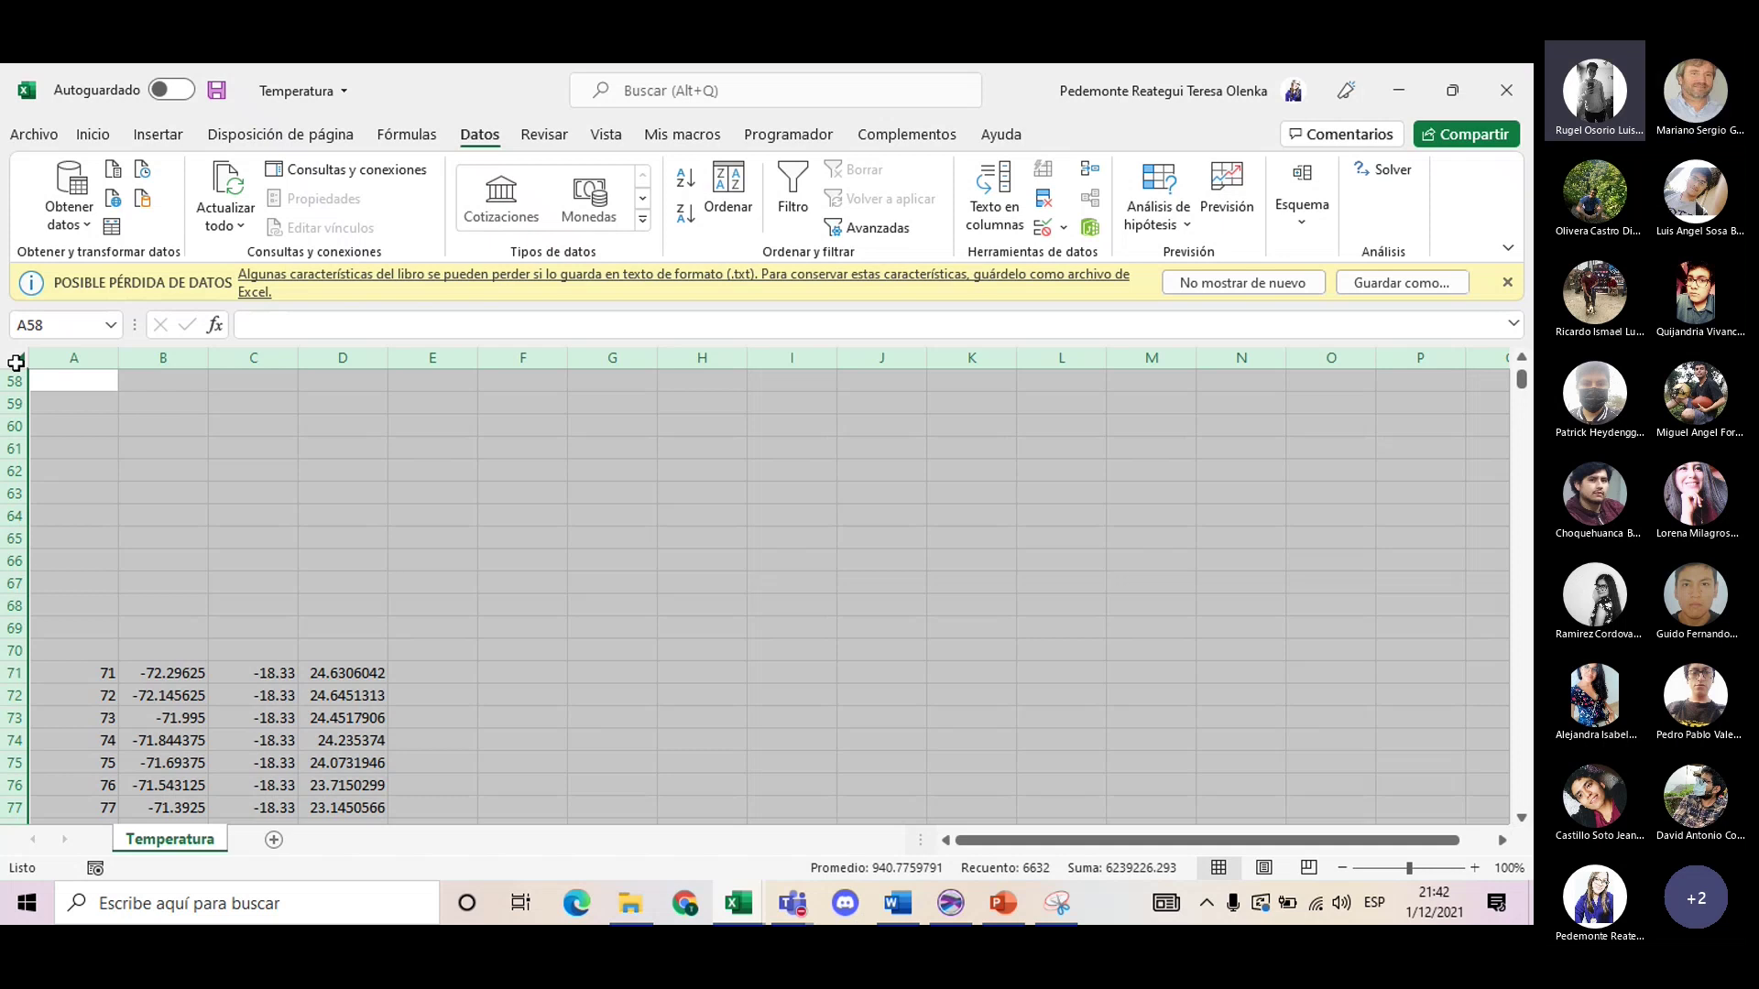
pyautogui.click(742, 185)
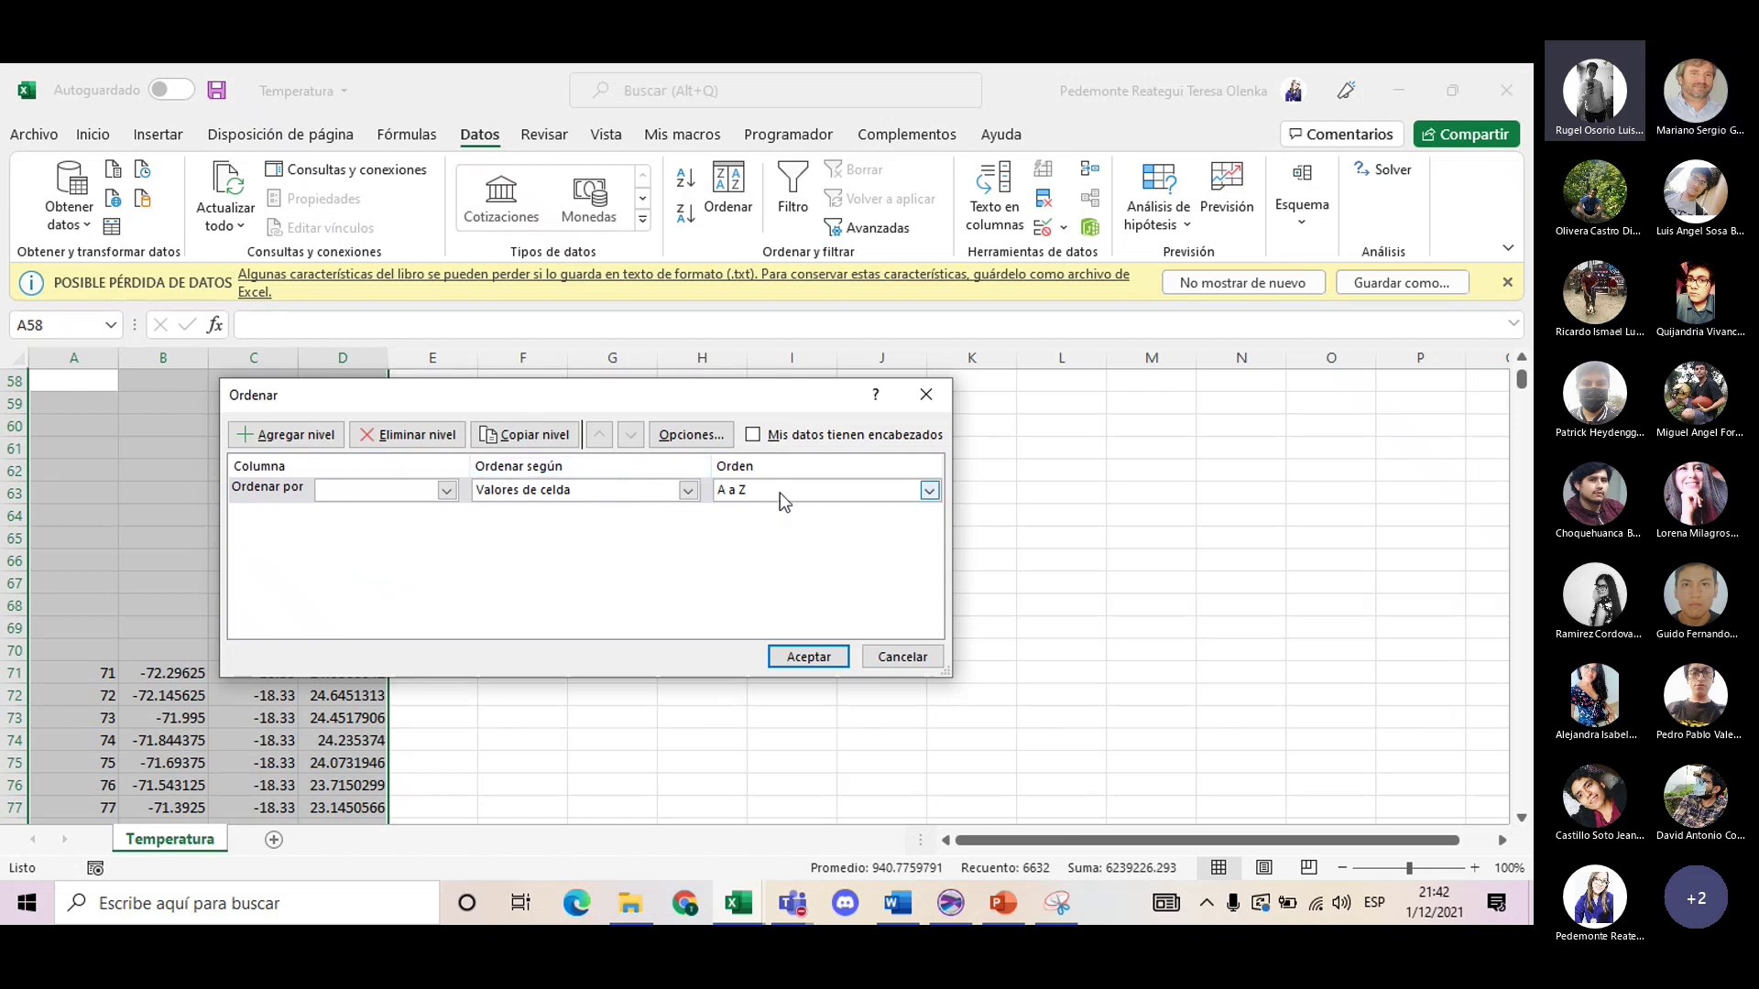
pyautogui.click(446, 490)
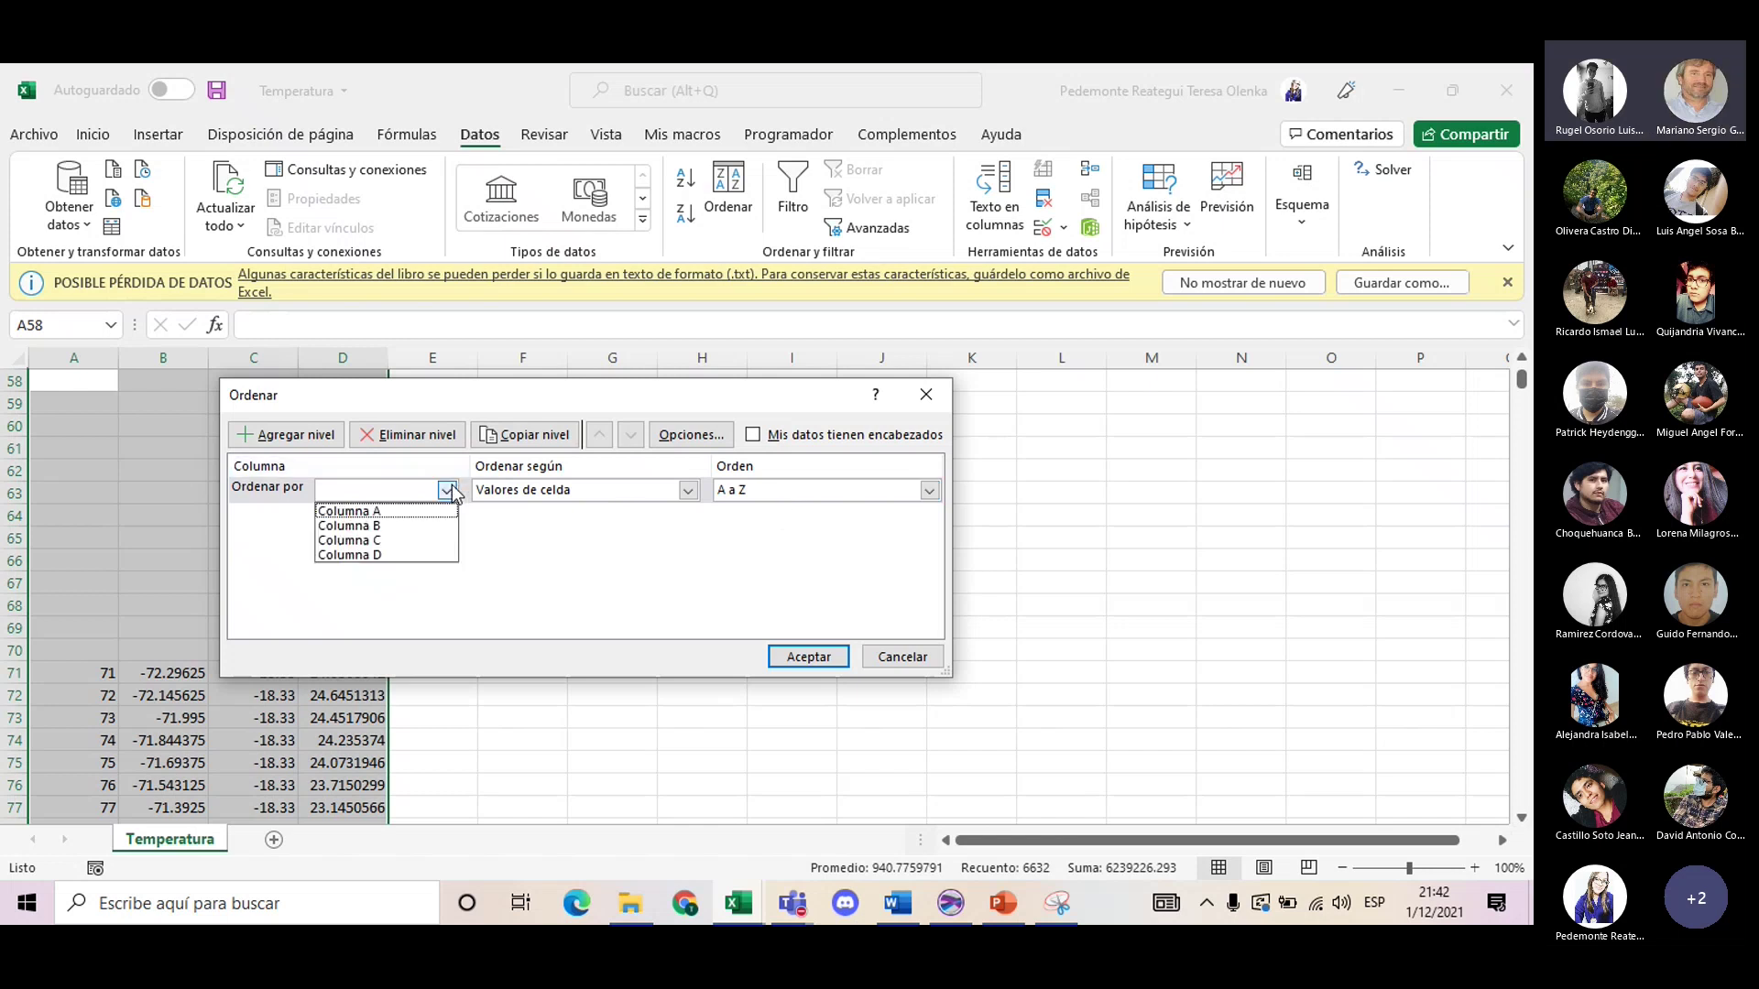
pyautogui.click(385, 511)
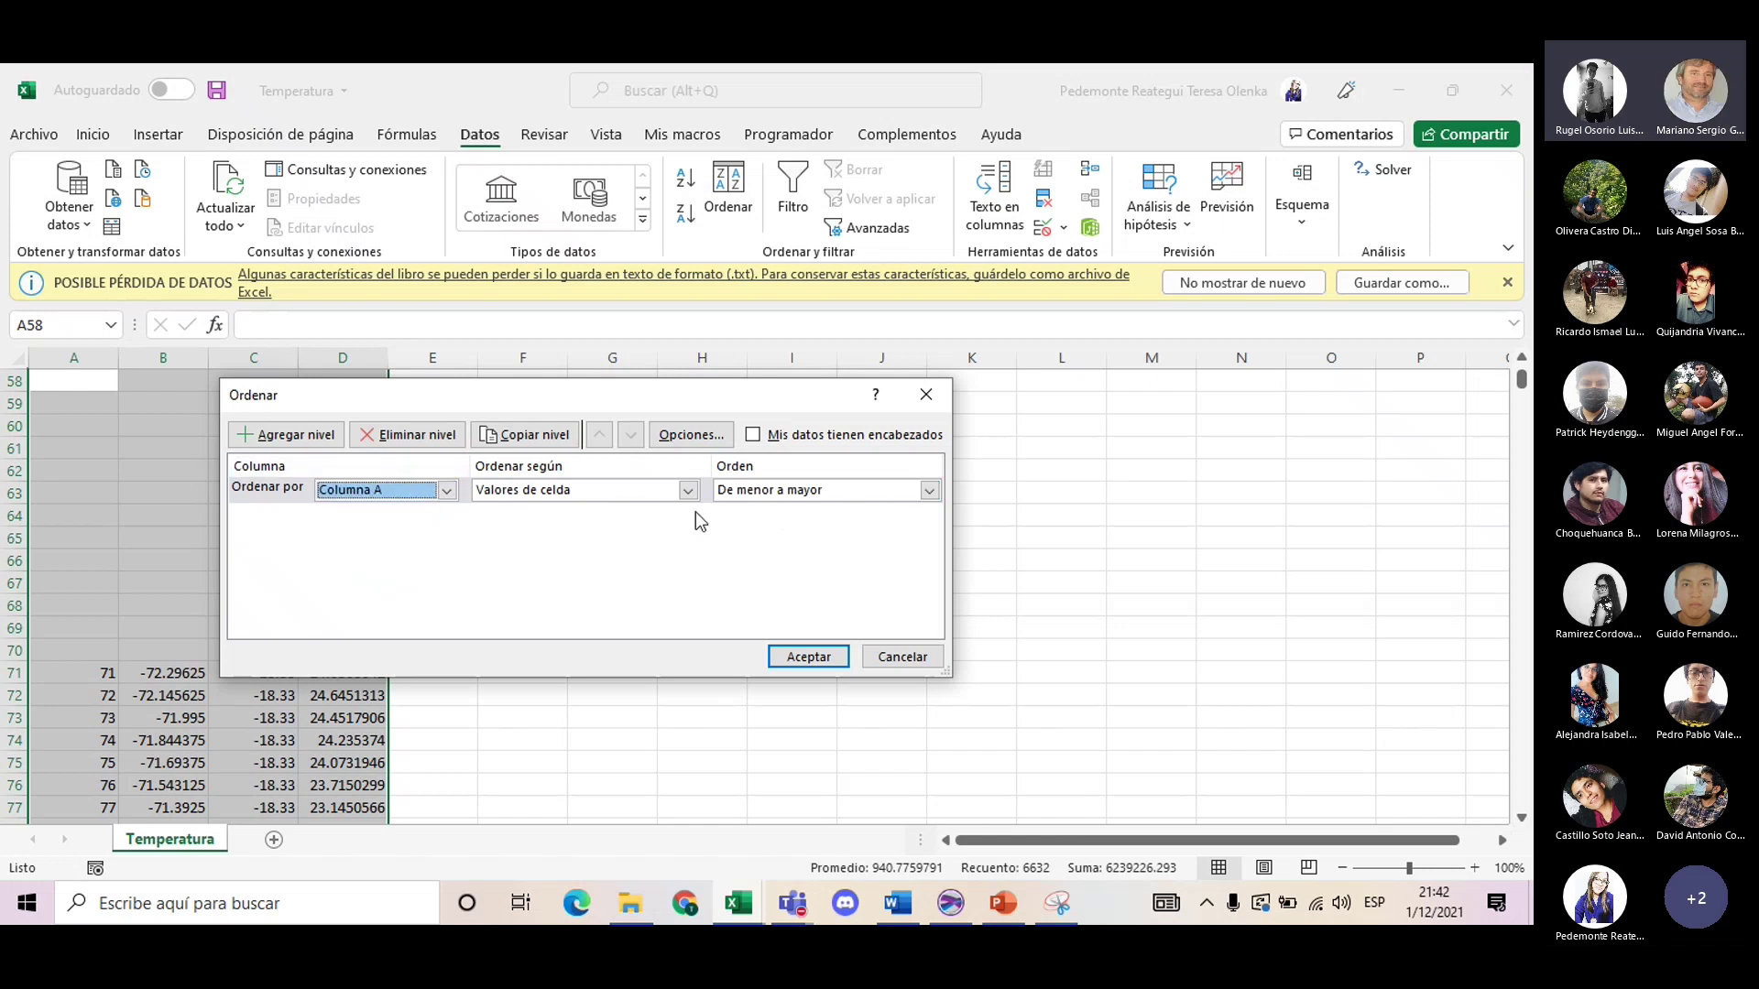
pyautogui.click(806, 656)
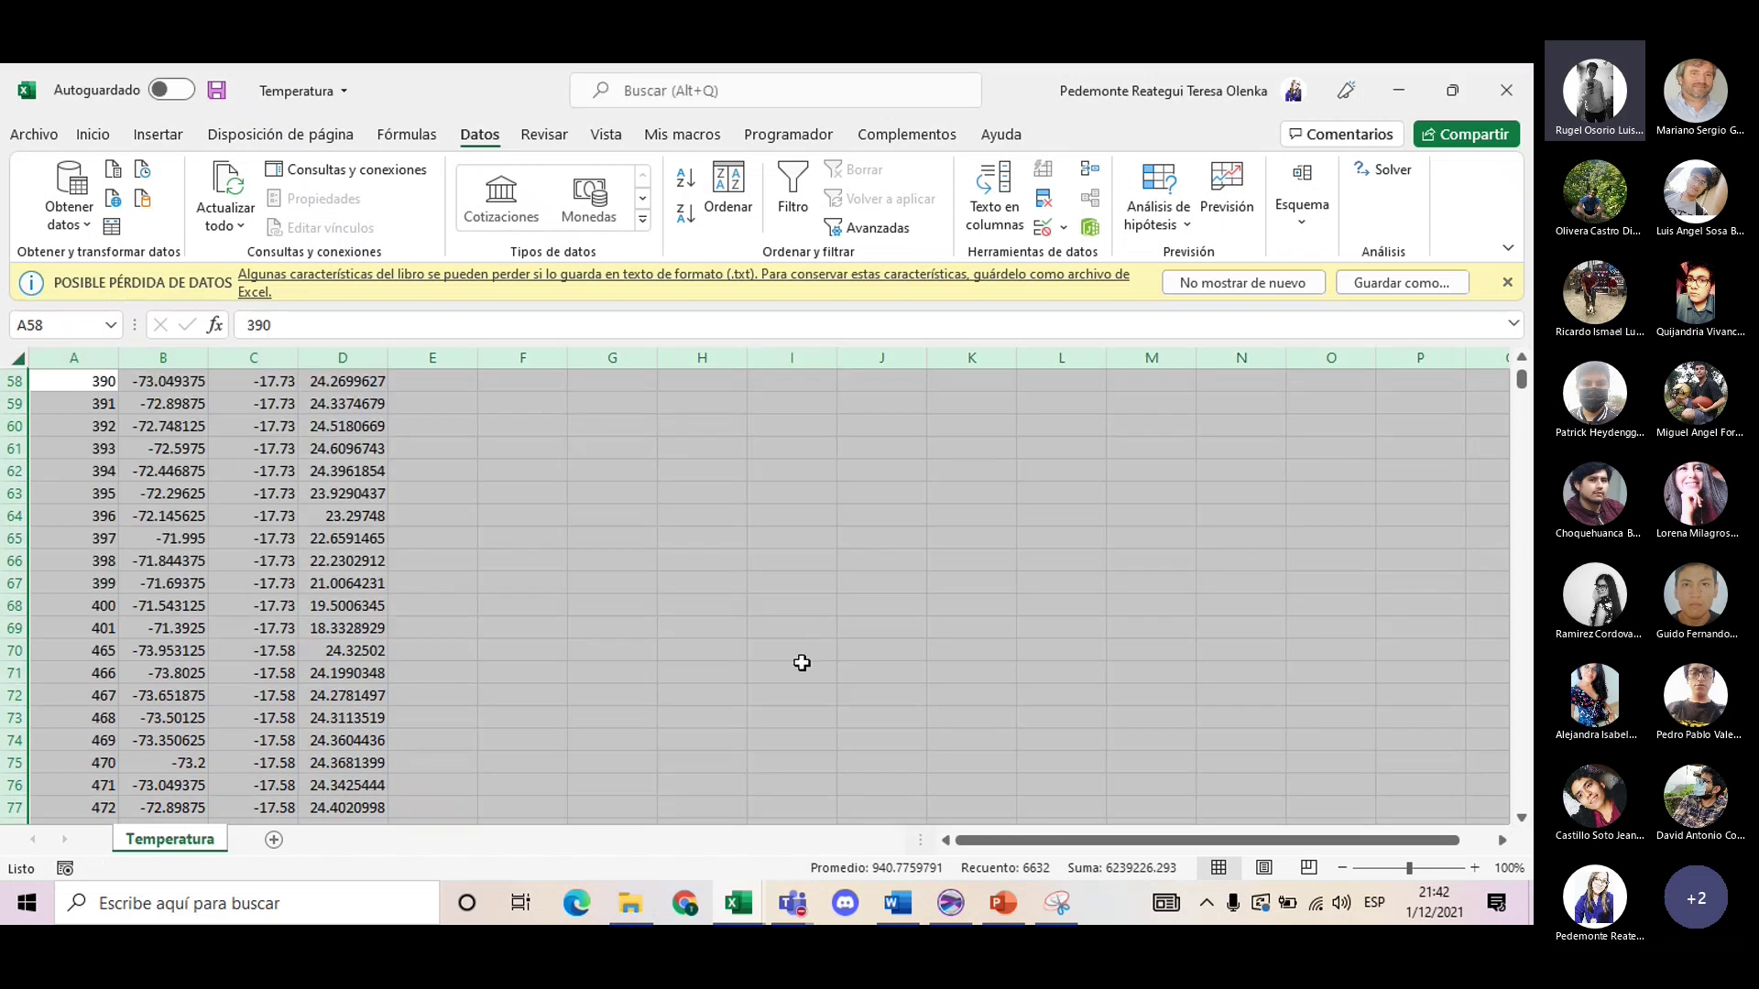
pyautogui.click(822, 599)
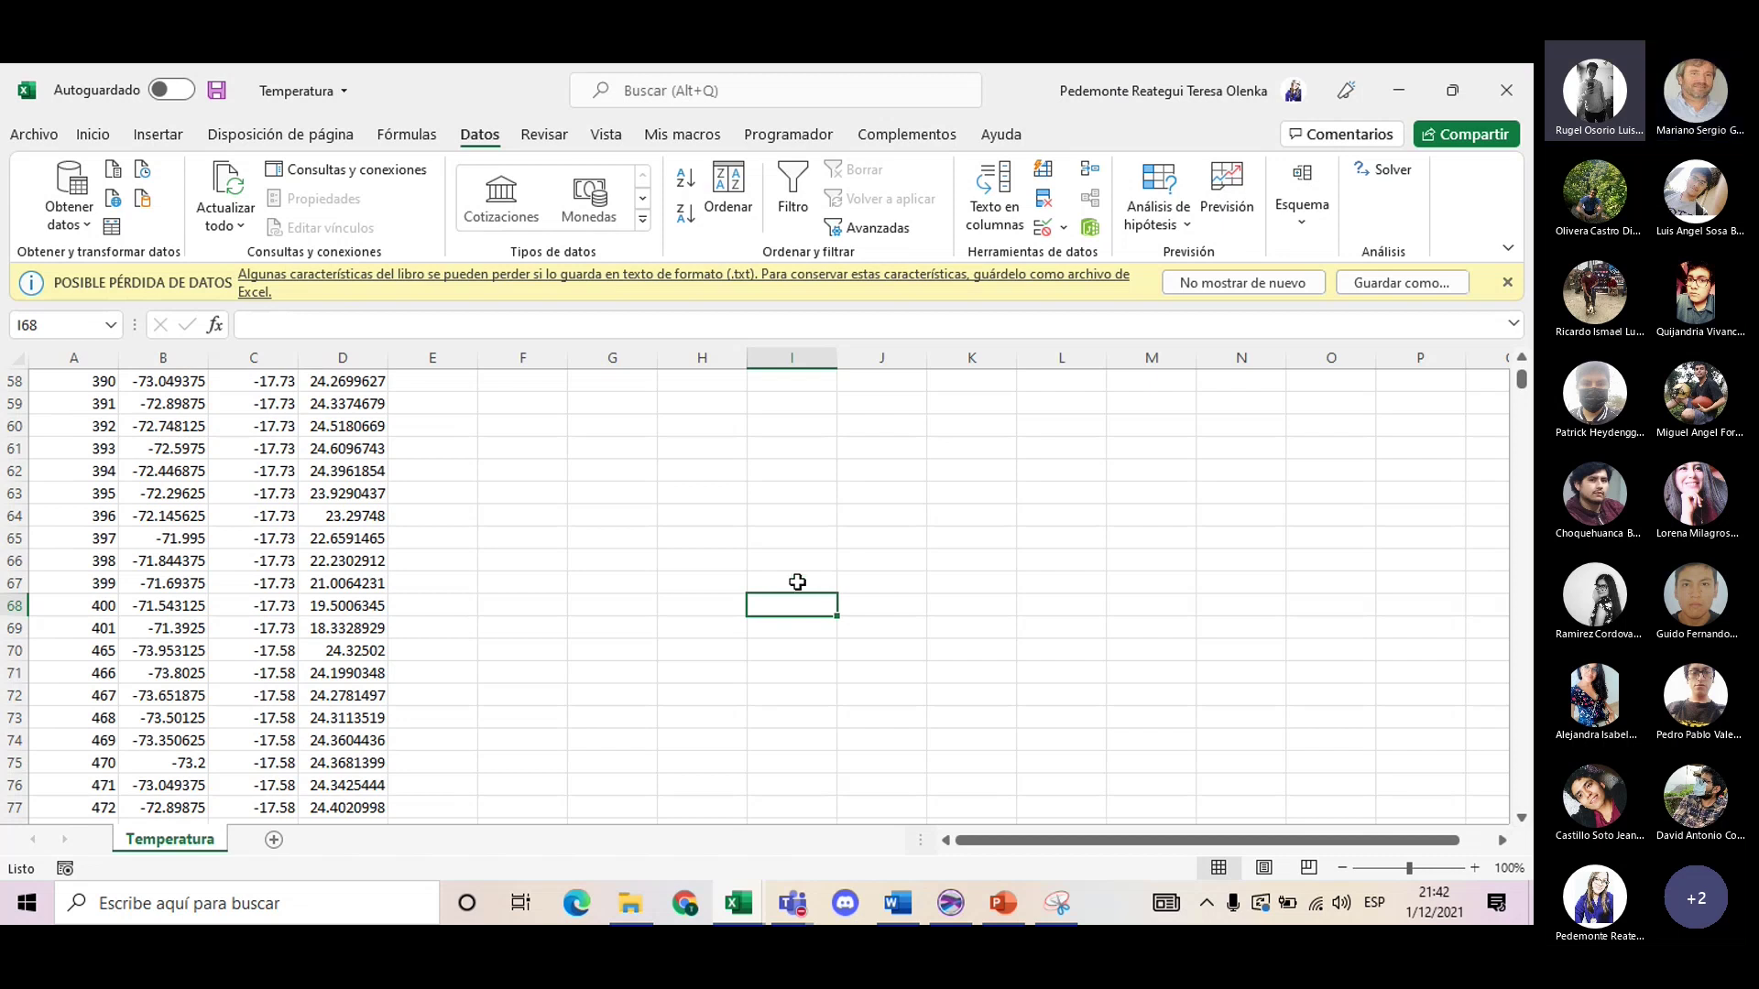
# - Look over the sorted records from the first row down, and start closing Temperatura.dat but cancel at the save prompt
pyautogui.scroll(10, 687, 621)
pyautogui.moveTo(1525, 376); pyautogui.dragTo(1522, 366)
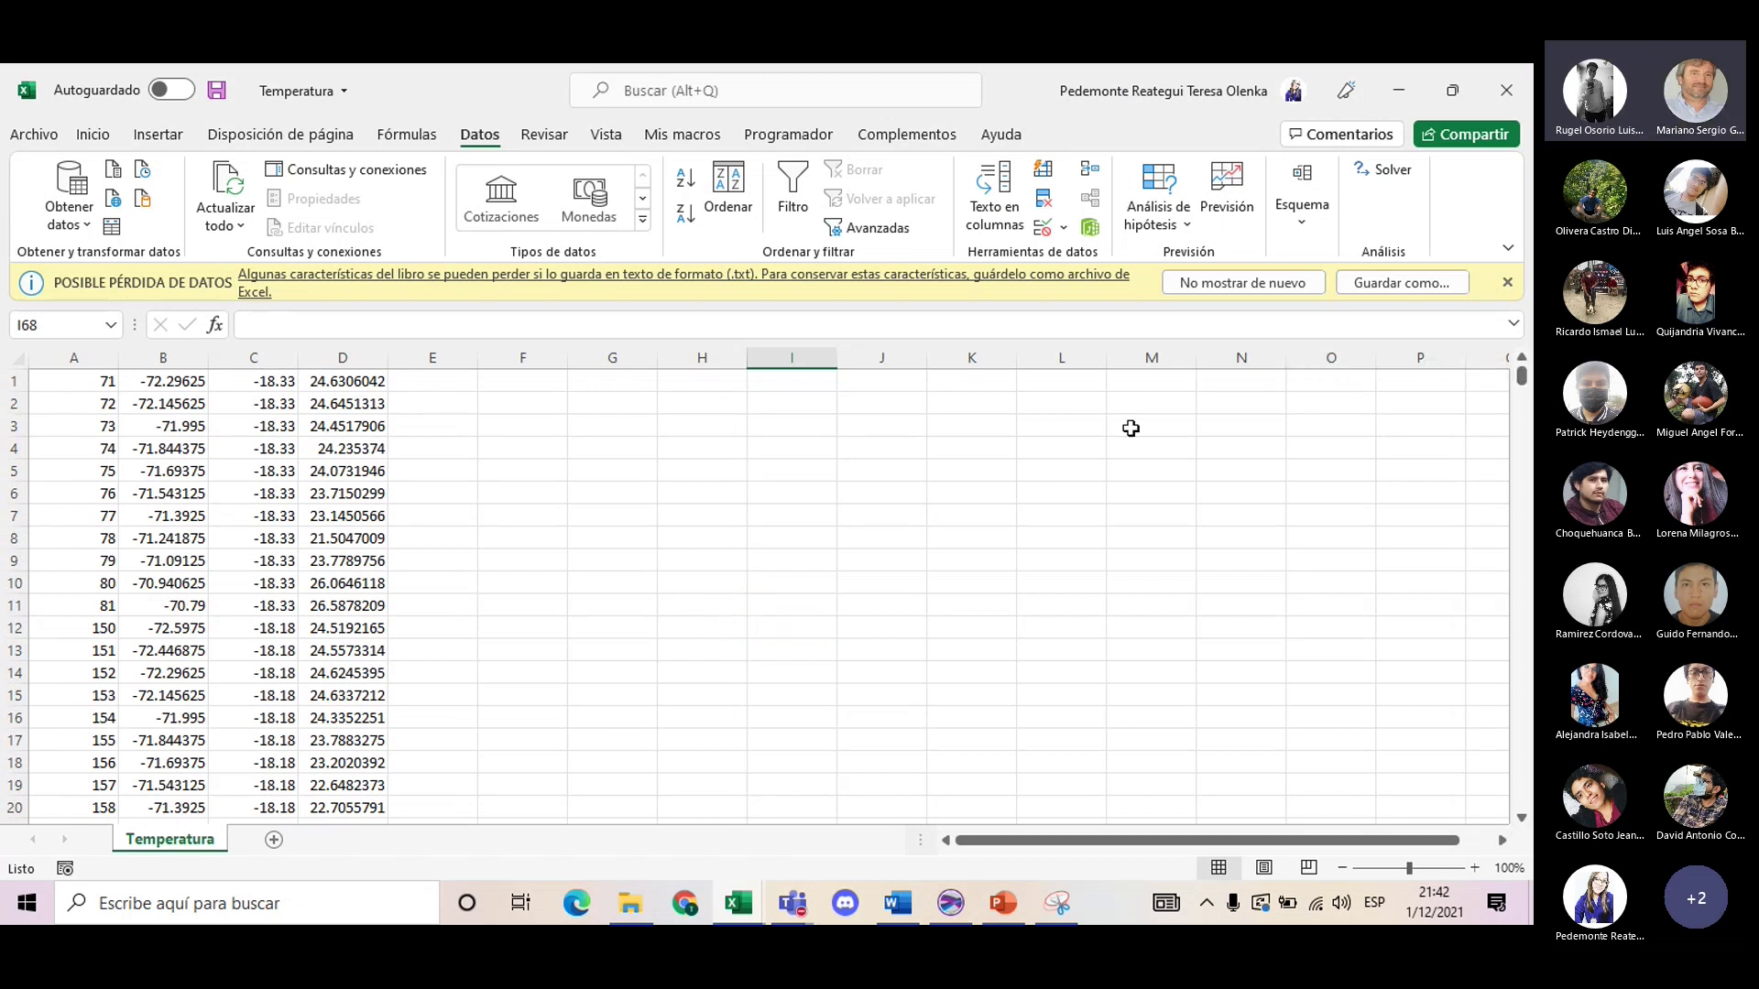
pyautogui.click(1521, 374)
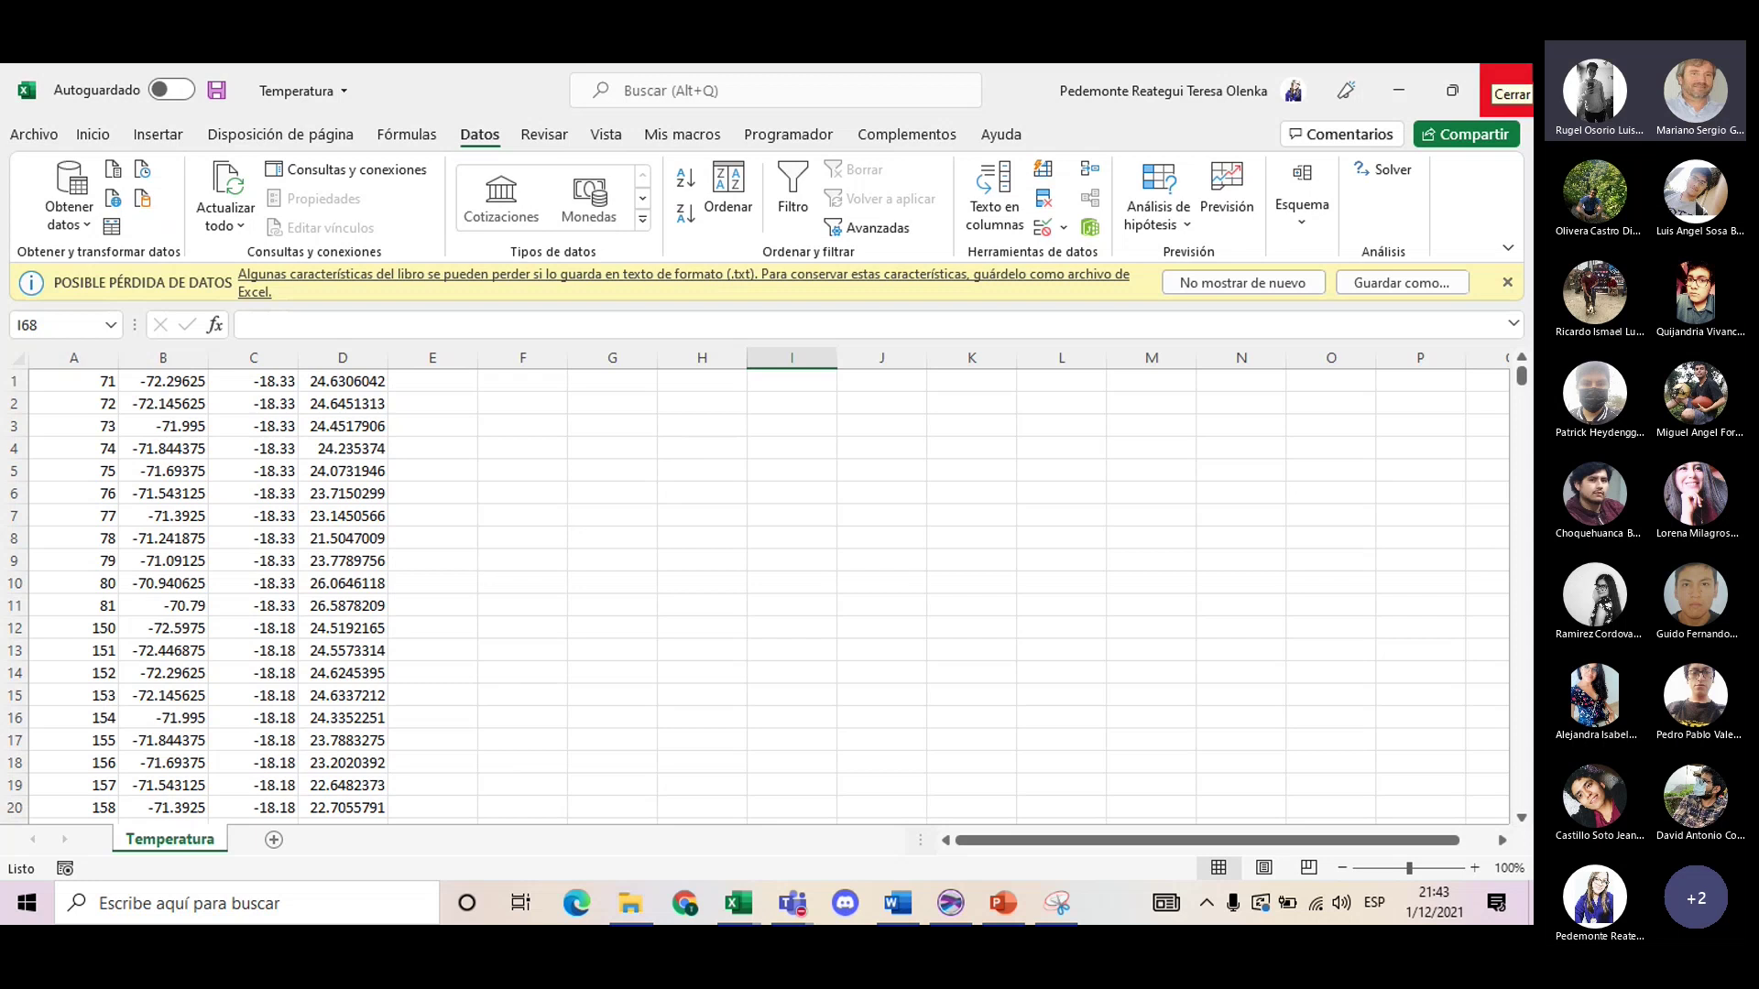
pyautogui.moveTo(968, 912)
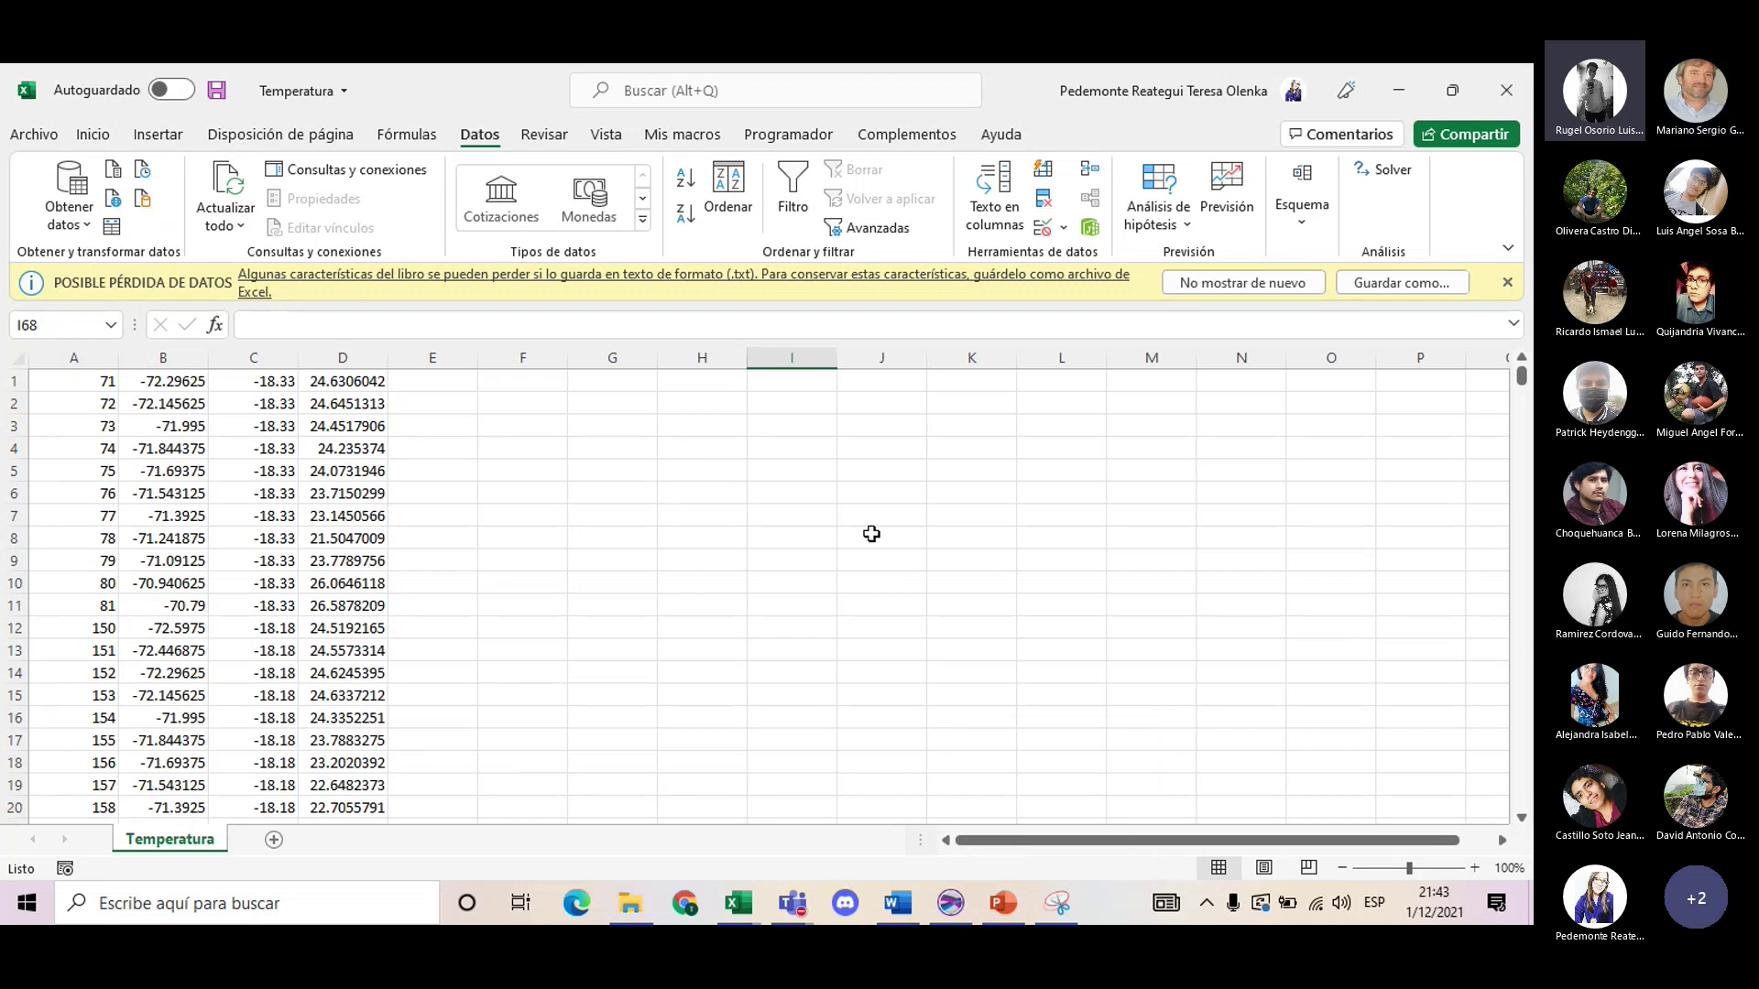
pyautogui.scroll(-5, 888, 542)
pyautogui.scroll(-5, 888, 542)
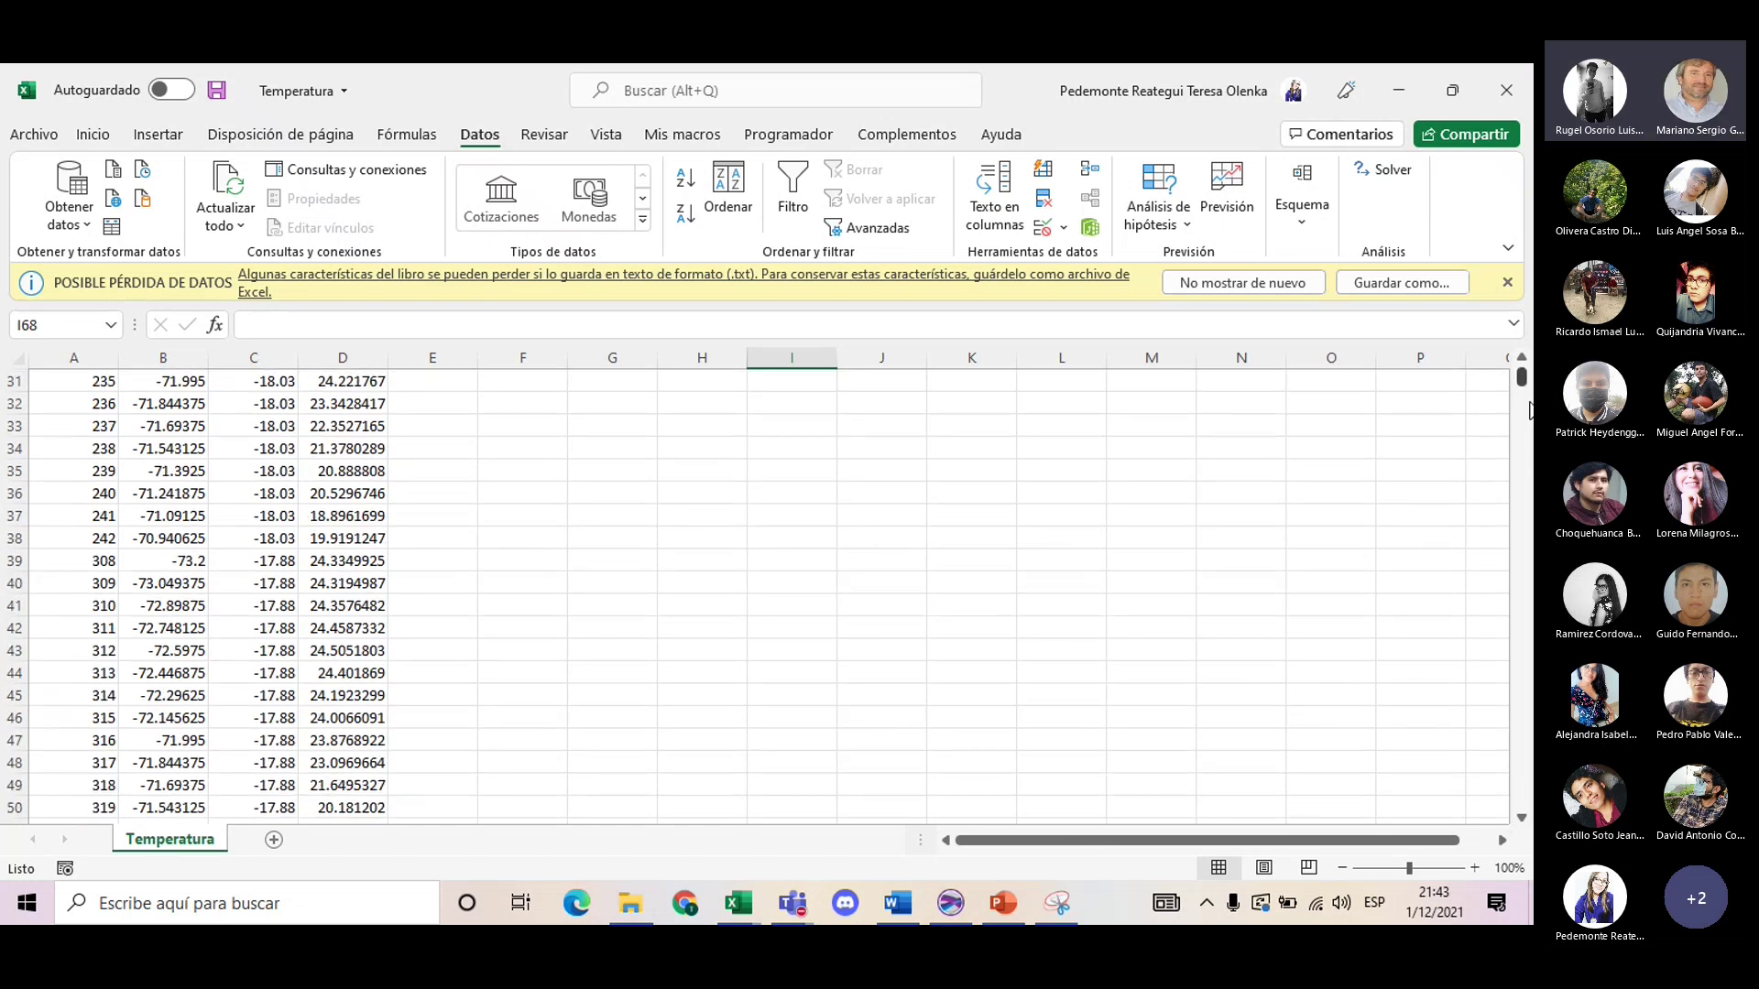
pyautogui.moveTo(1520, 381); pyautogui.dragTo(1524, 328)
pyautogui.click(1506, 89)
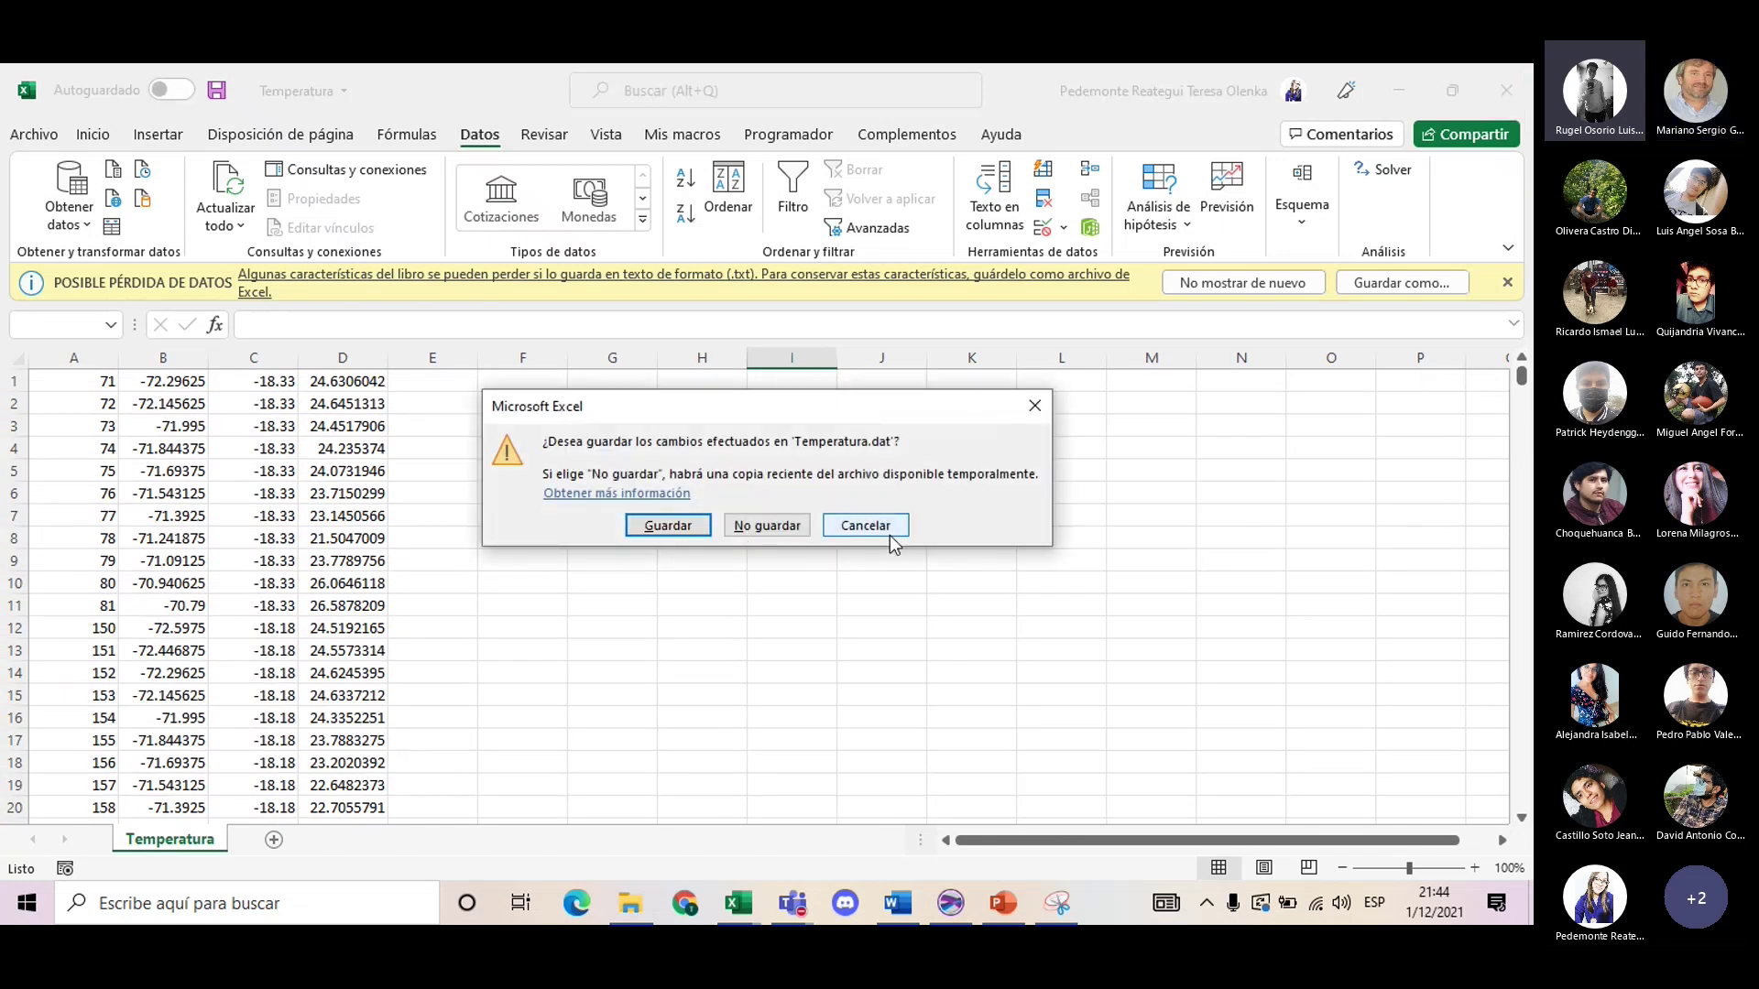
pyautogui.click(847, 526)
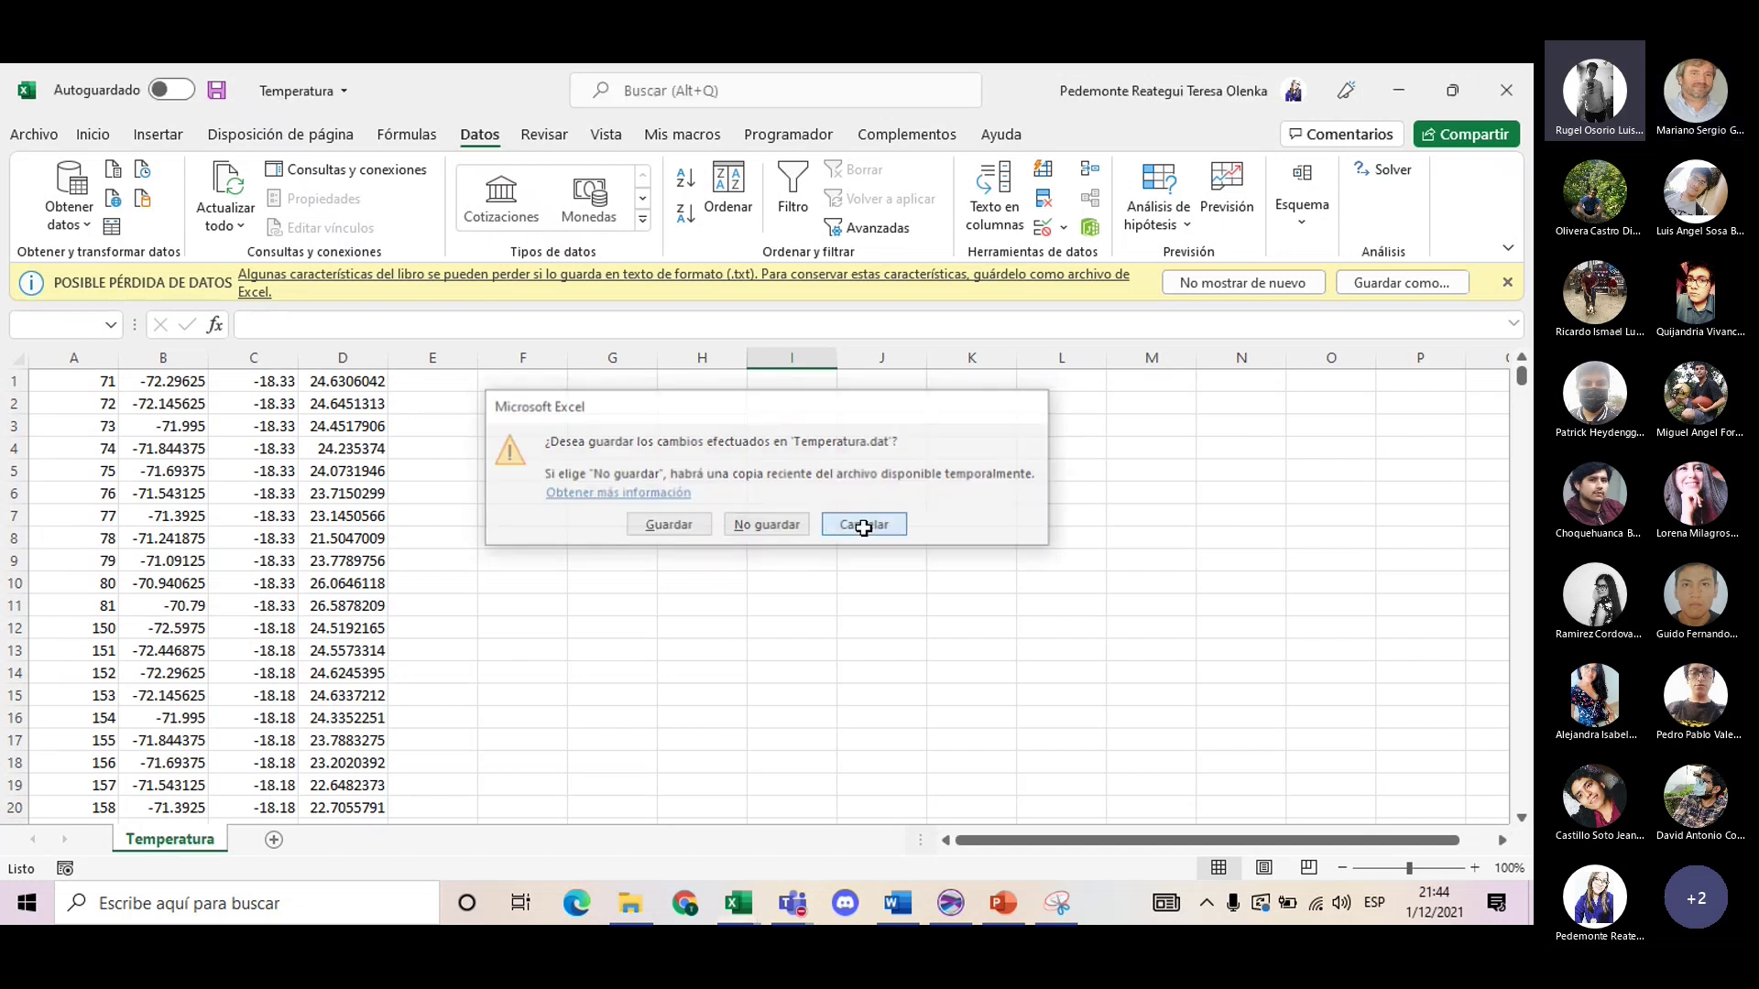
# - Save the sorted Temperatura.dat sheet and close the open Excel workbooks
pyautogui.click(898, 651)
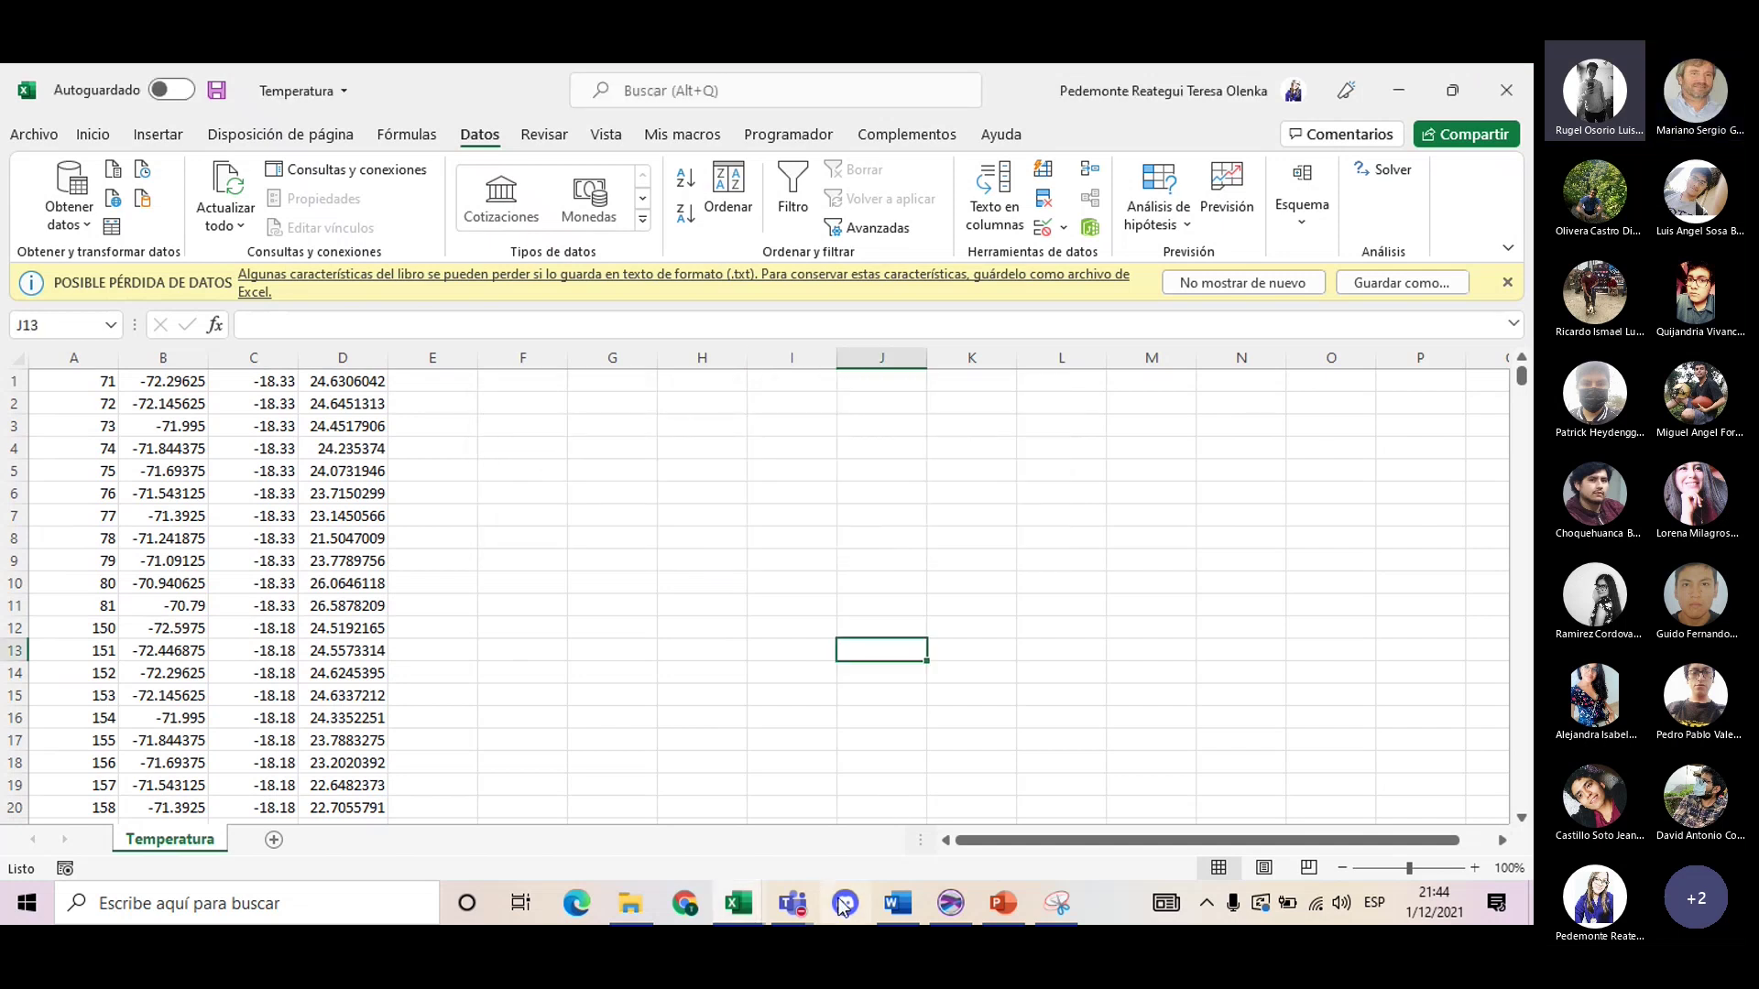
pyautogui.click(961, 923)
pyautogui.click(216, 89)
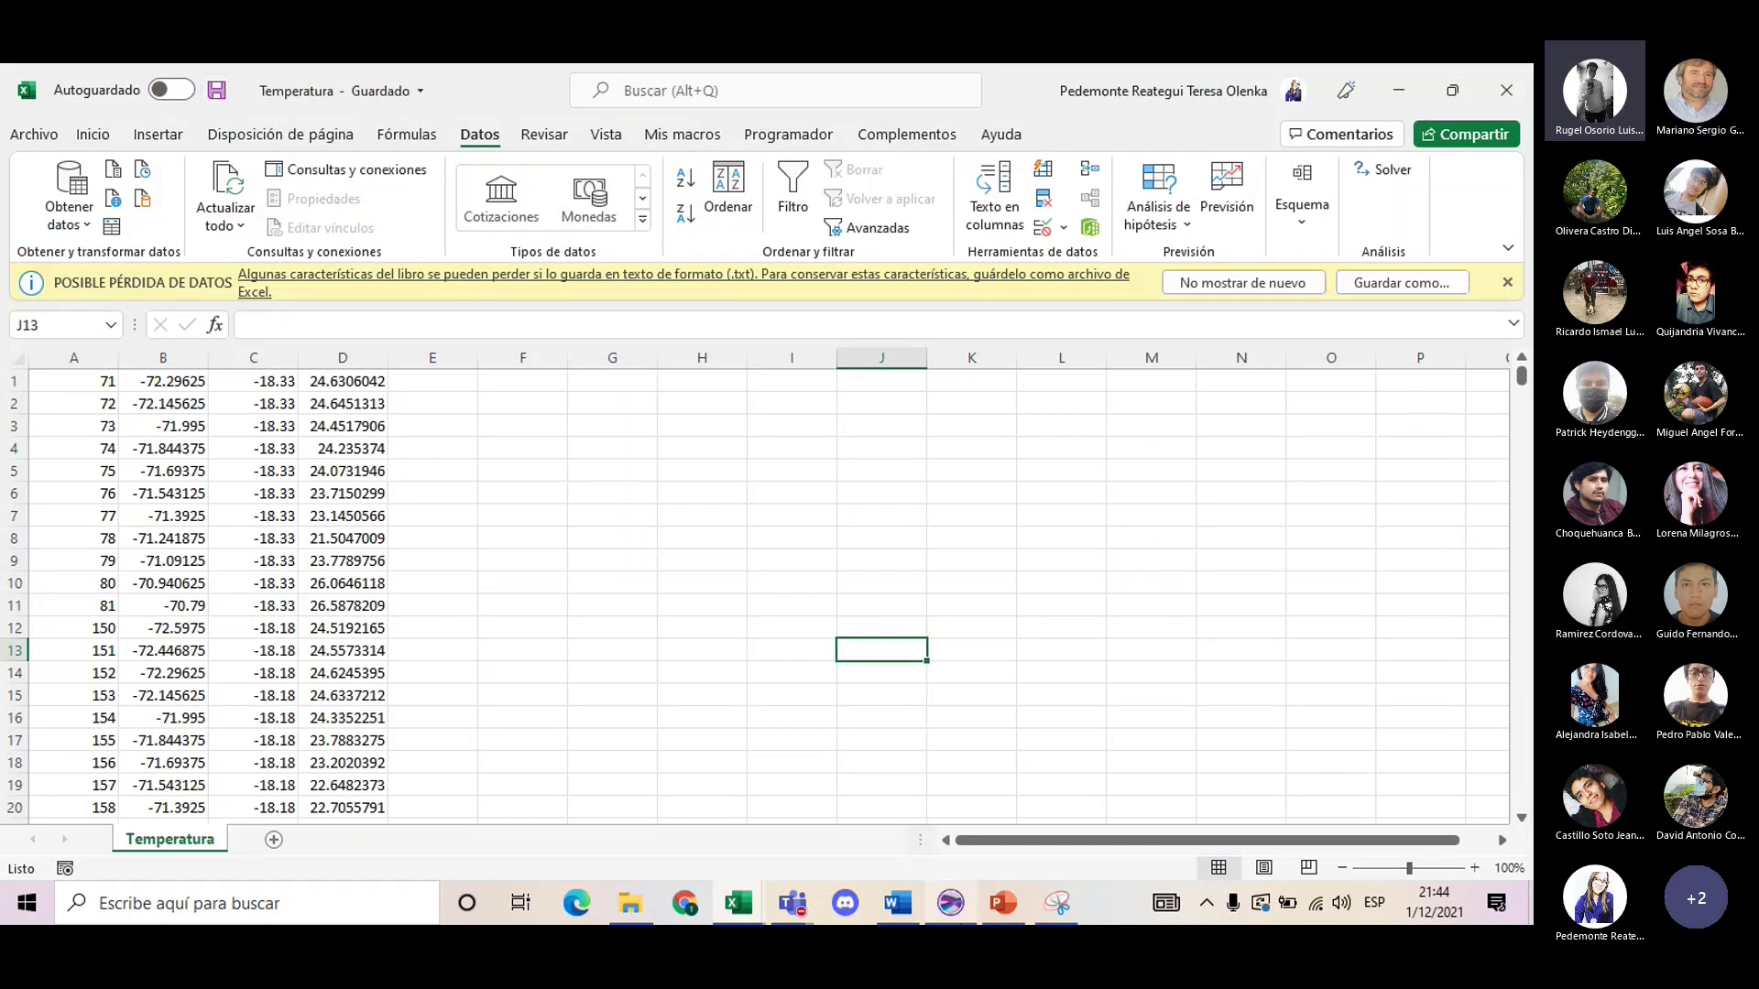
pyautogui.click(951, 902)
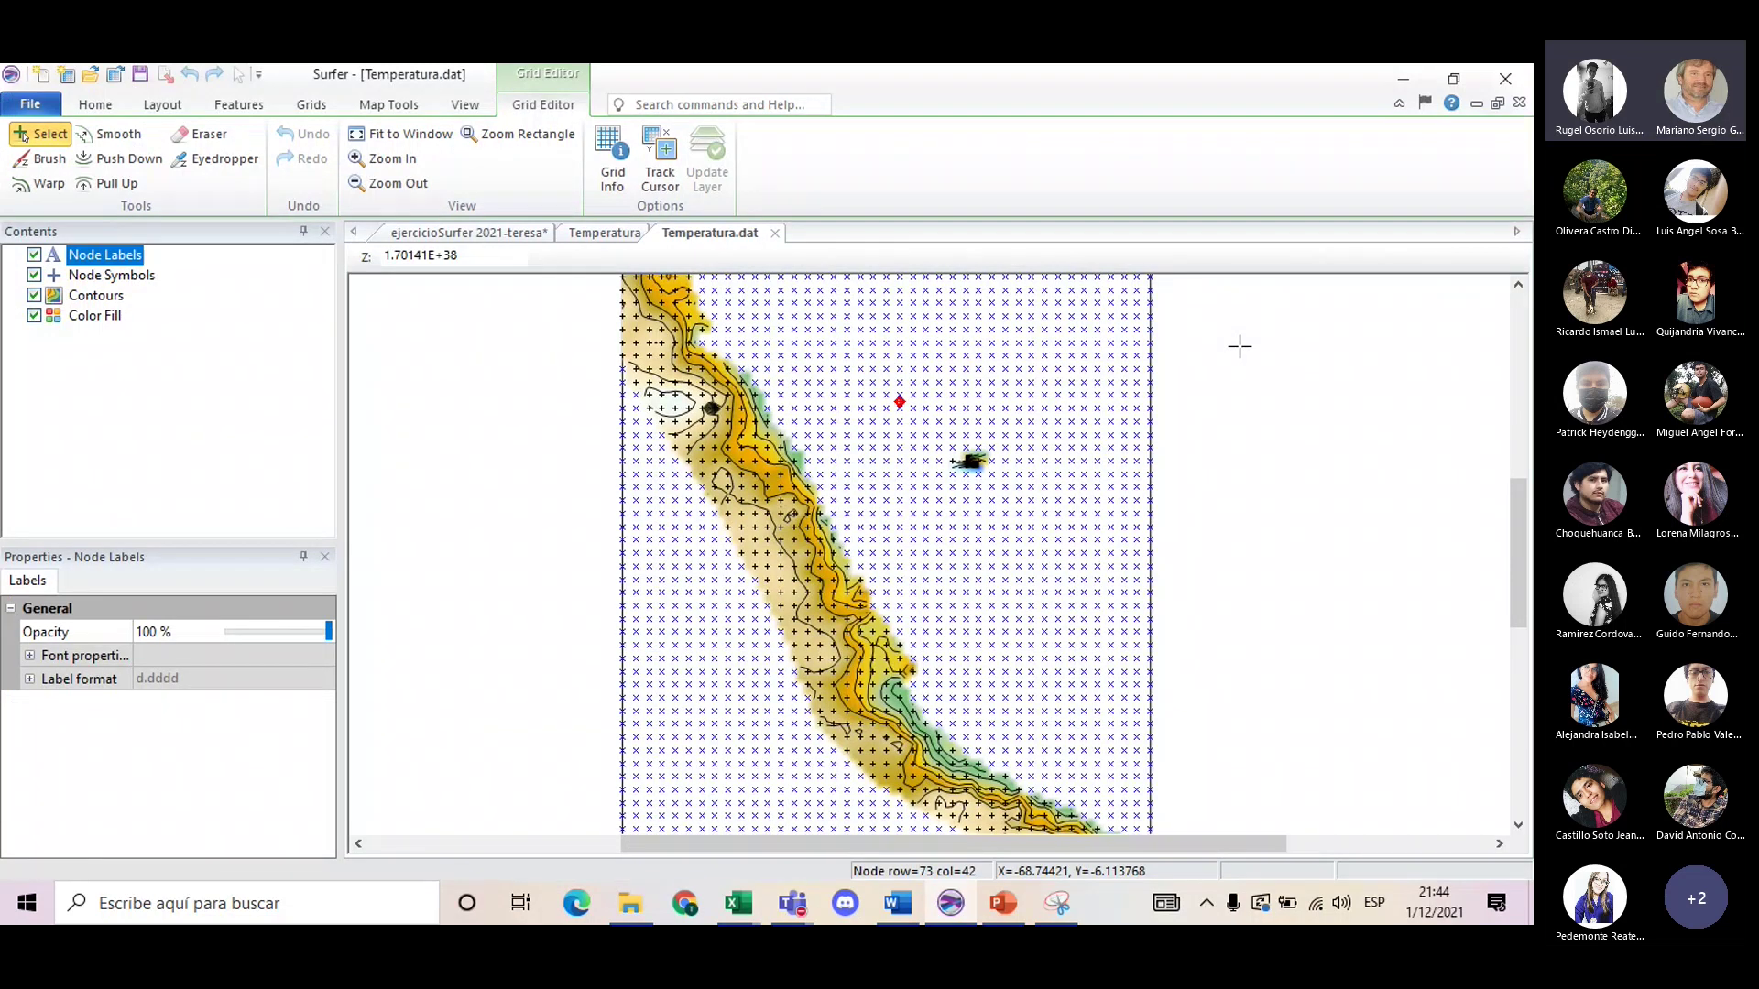
pyautogui.moveTo(738, 902)
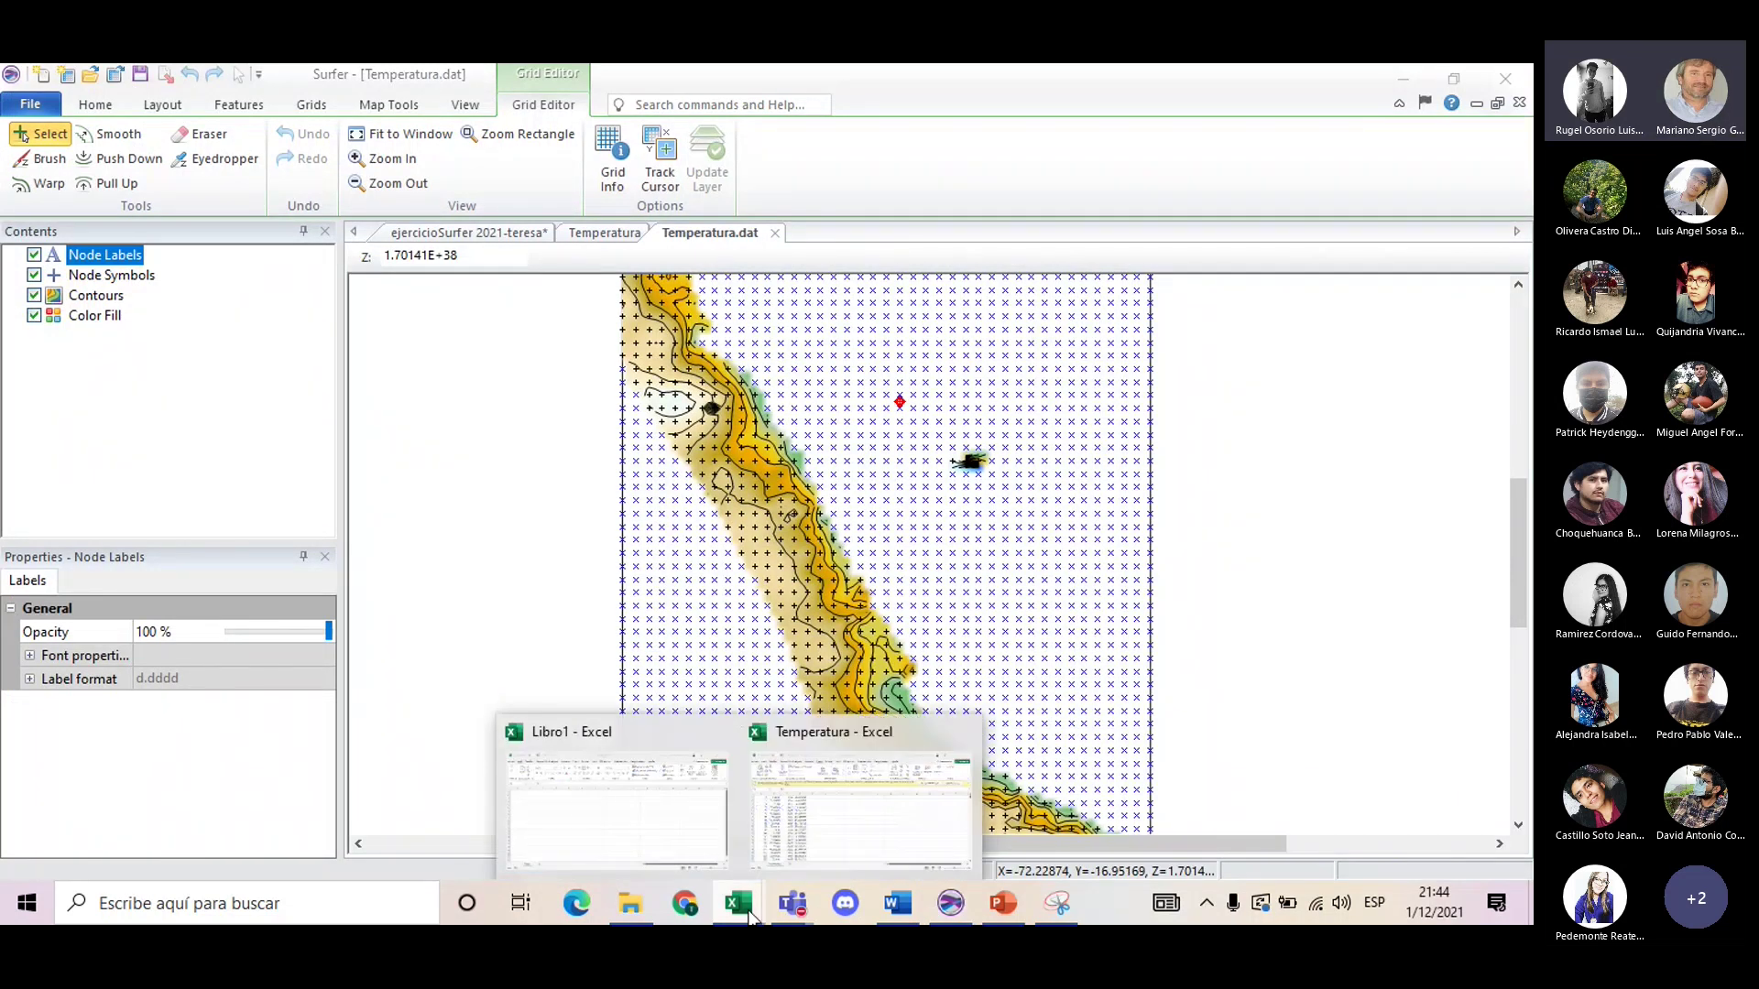
pyautogui.click(860, 787)
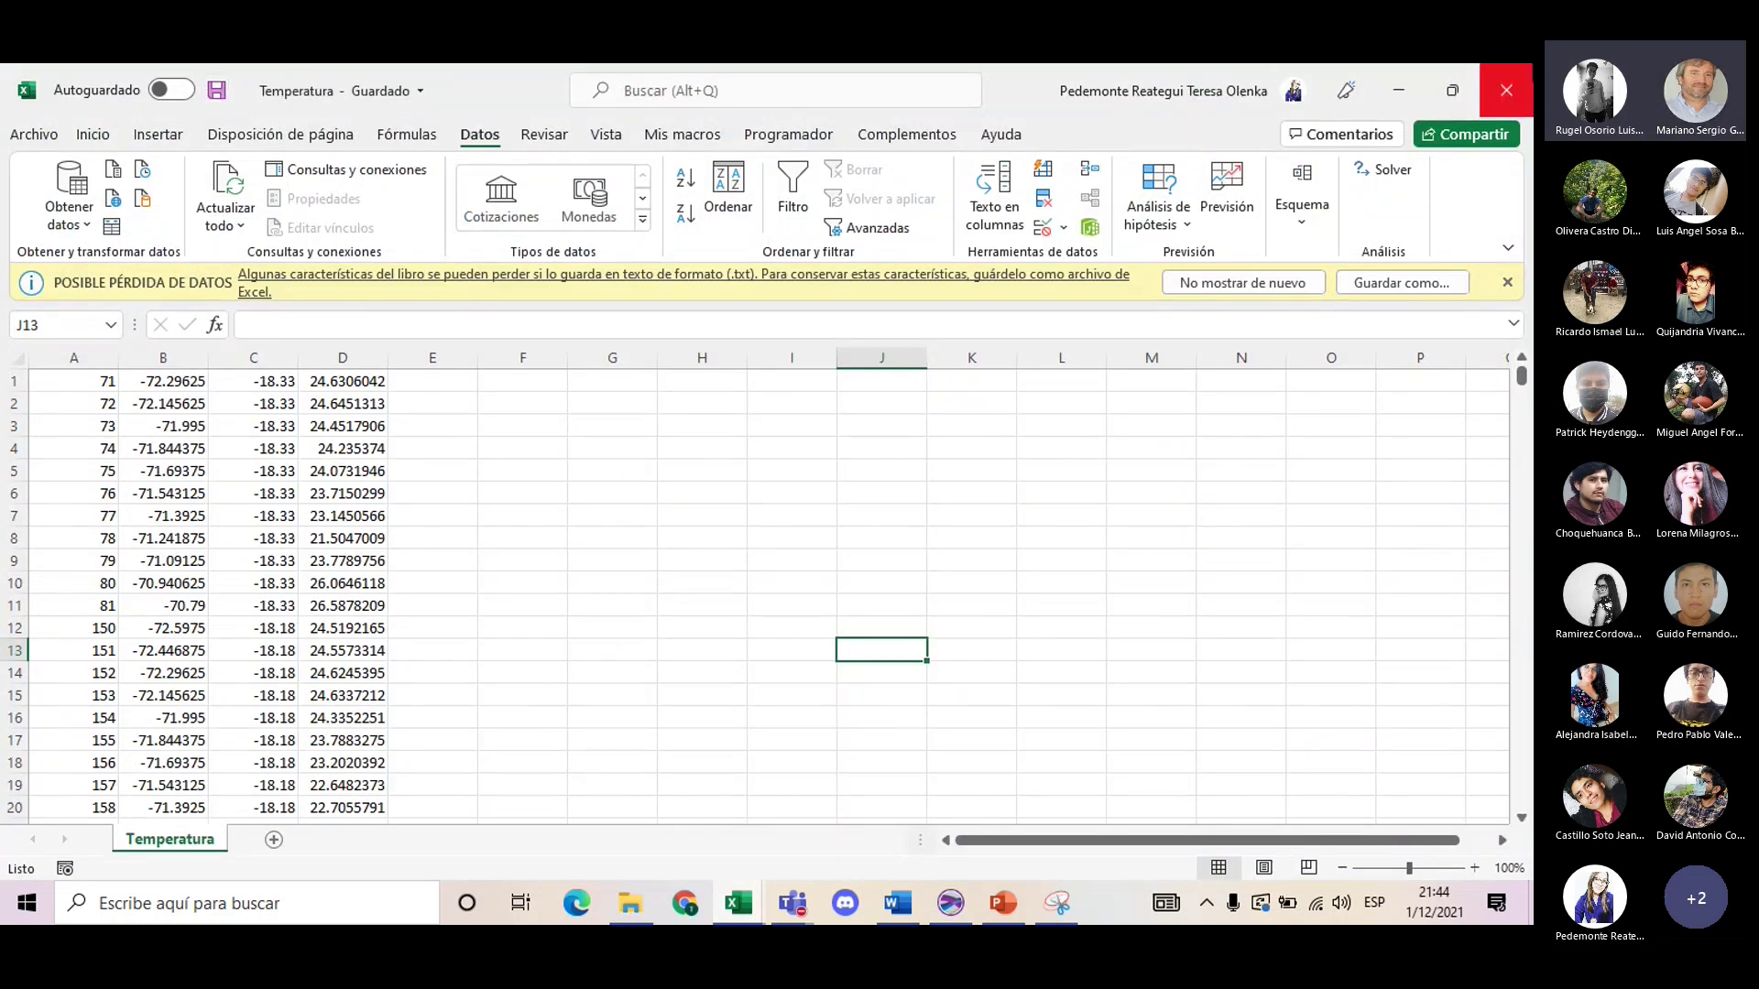
pyautogui.click(1507, 90)
pyautogui.click(1506, 90)
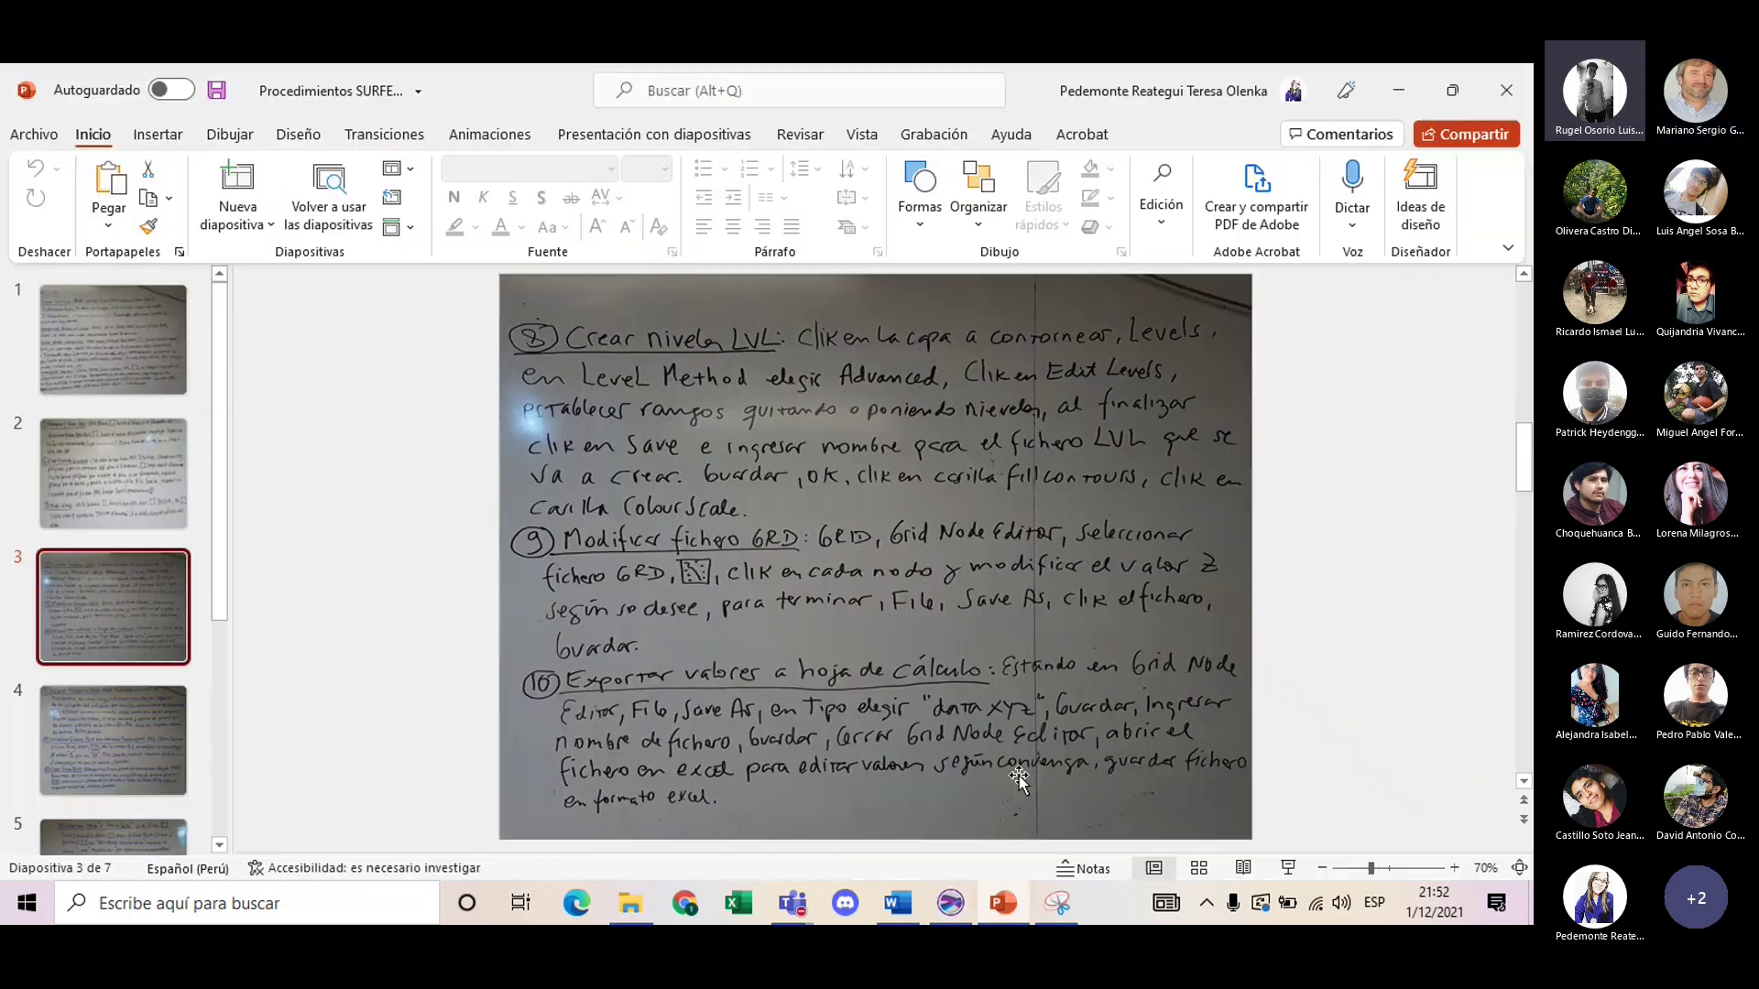
# - Open slide 4 of the Procedimientos SURFER presentation in PowerPoint and snip its photographed notes 11 to 13 with Herramienta Recortes
pyautogui.click(1015, 899)
pyautogui.click(117, 720)
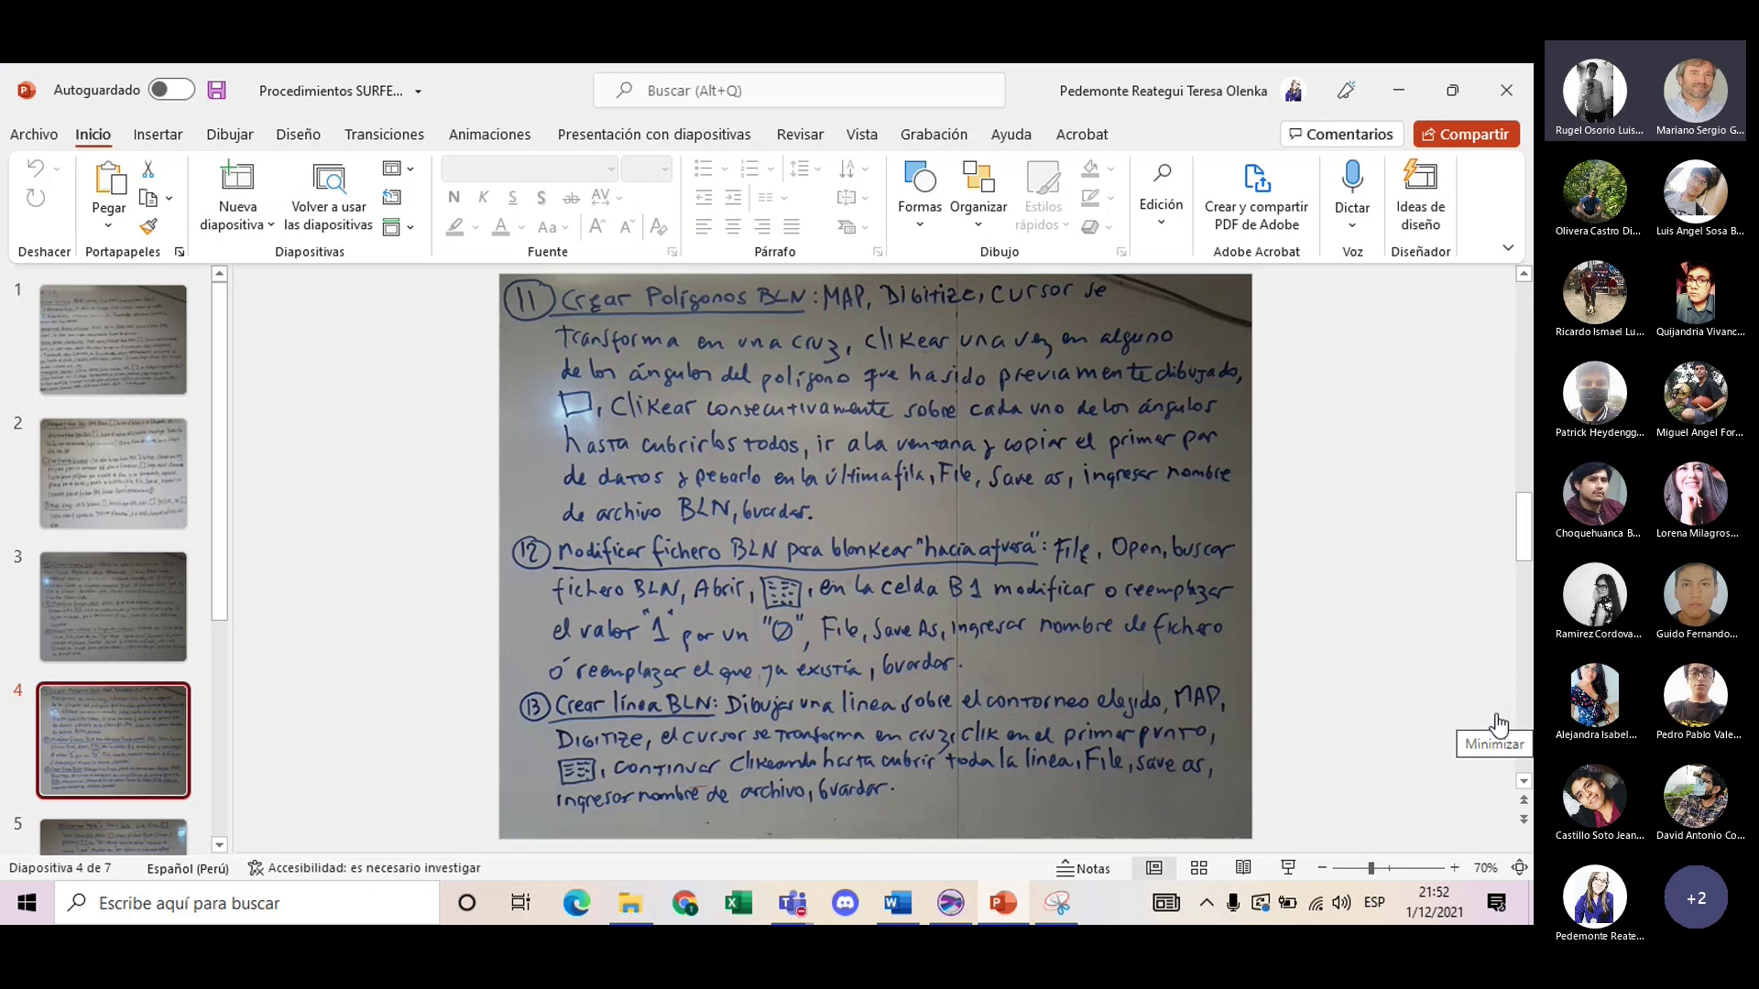
pyautogui.click(1057, 904)
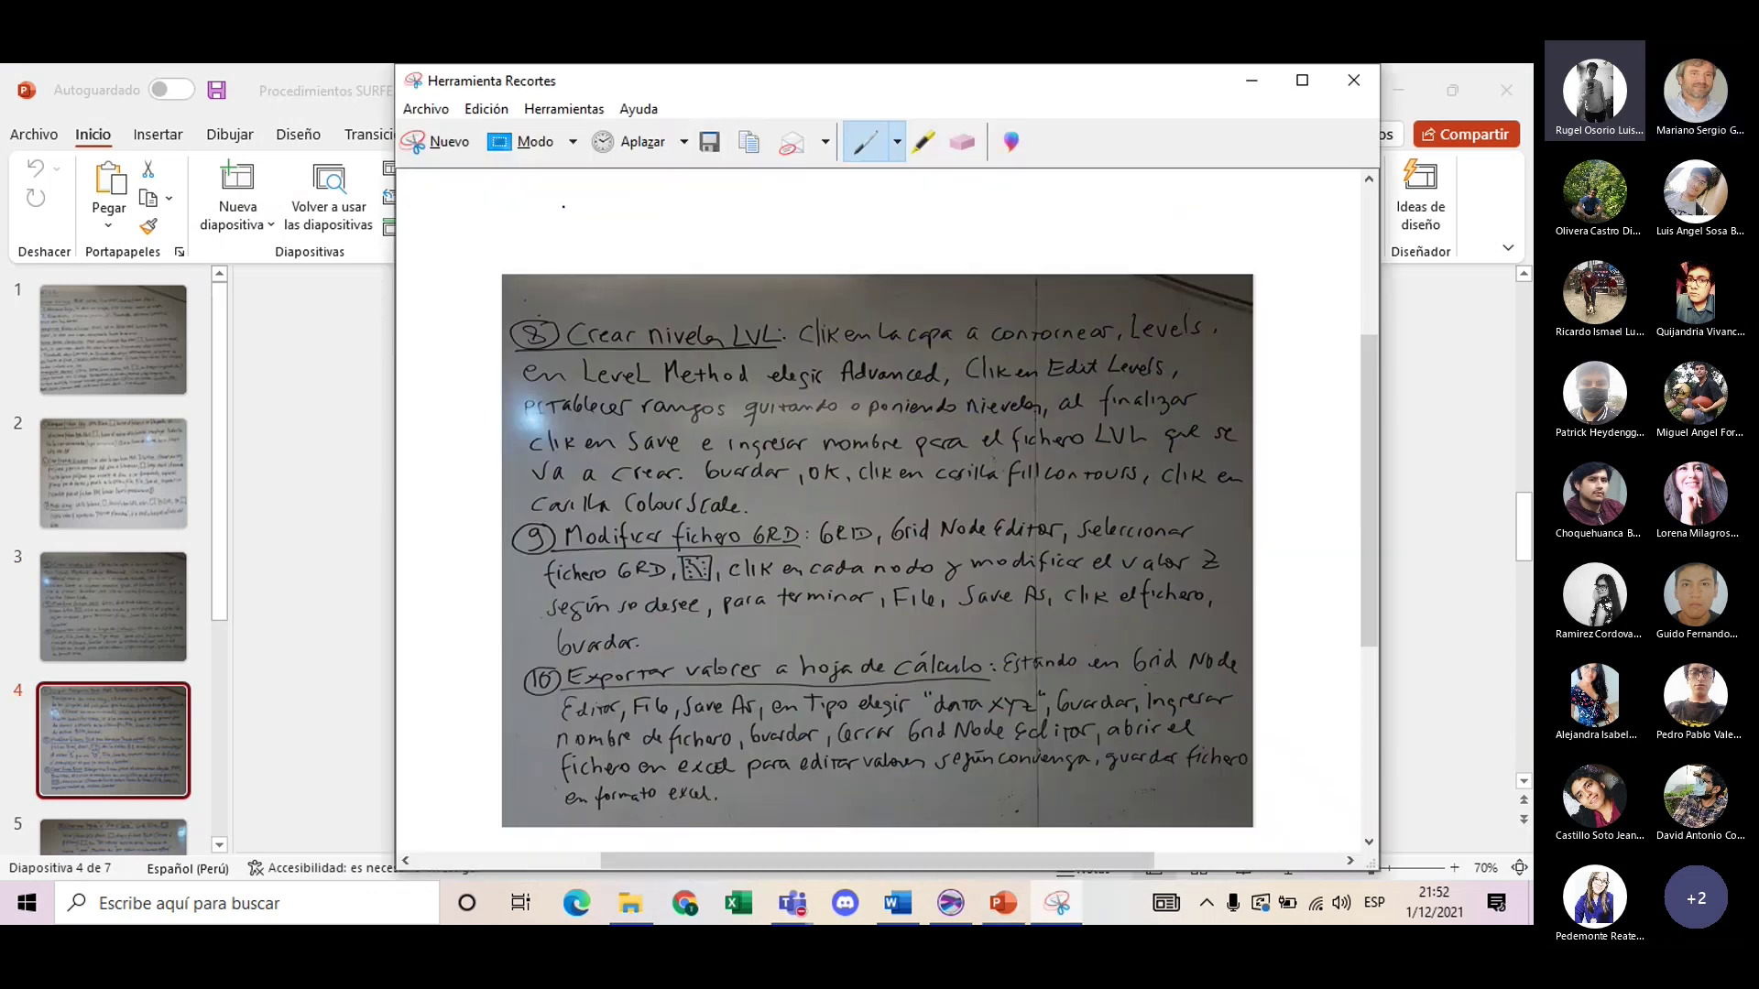
pyautogui.click(417, 141)
pyautogui.moveTo(501, 273); pyautogui.dragTo(1253, 837)
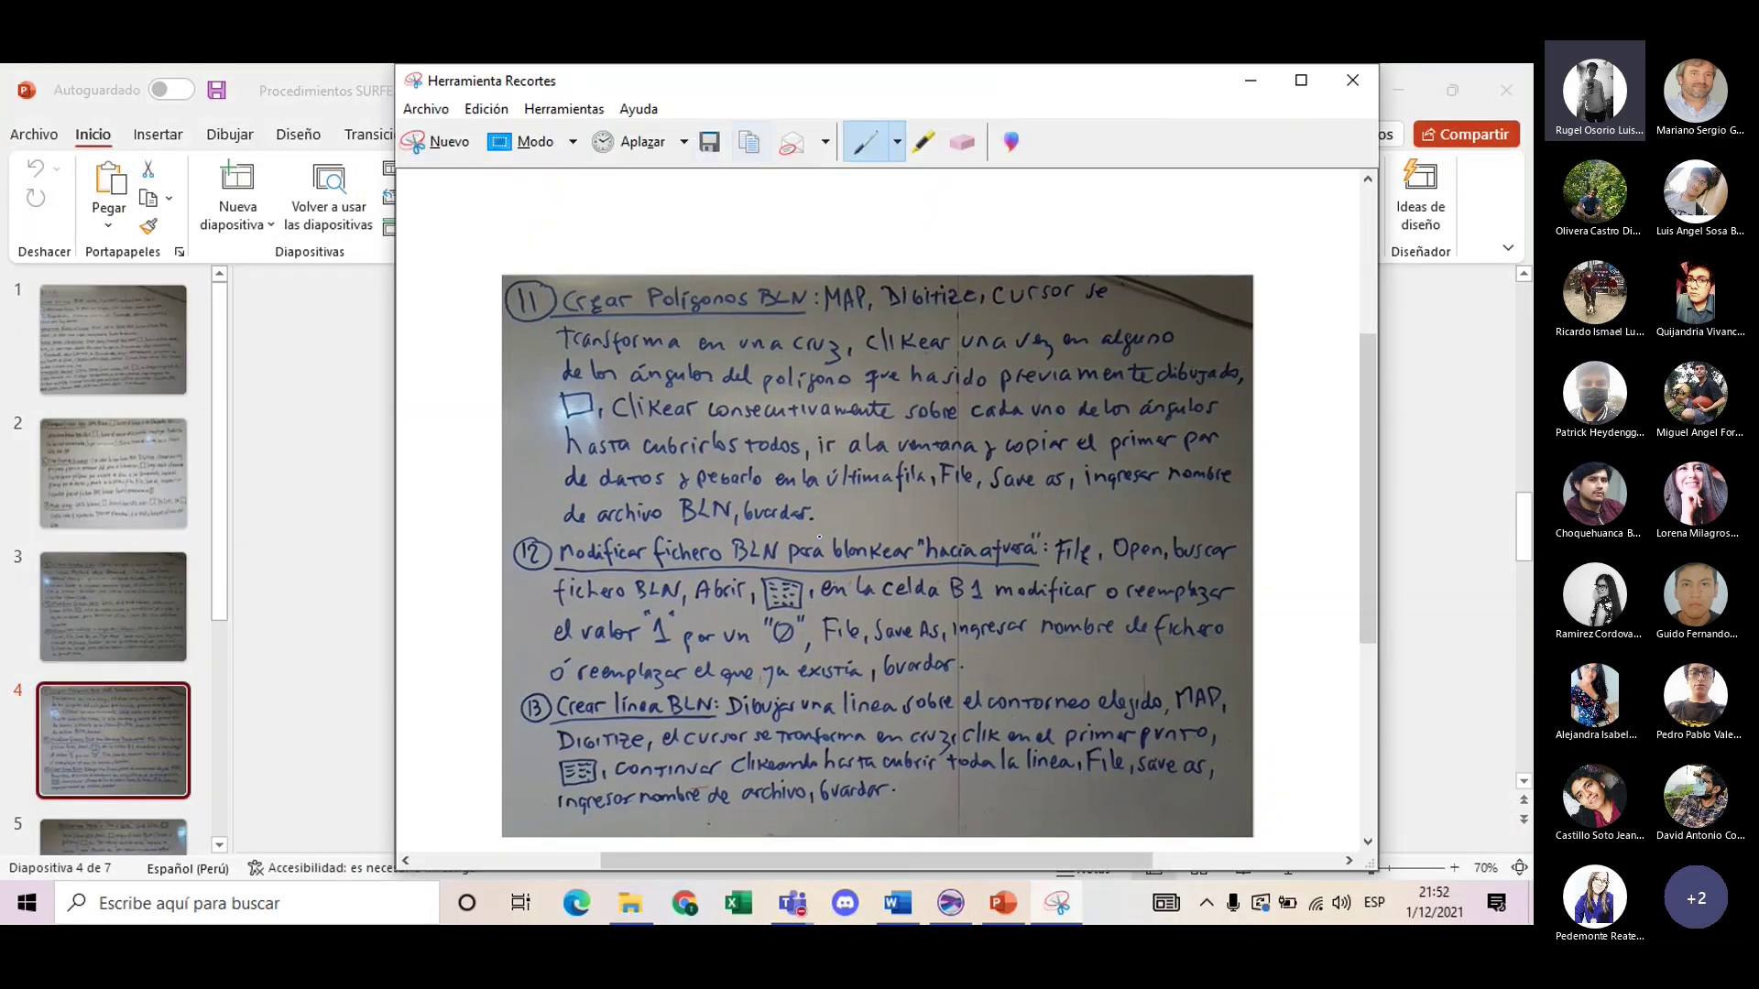
# - Switch to Surfer, paste the captured notes into ejercicioSurfer 2021-teresa, and place them directly below the image of notes 8 to 10
pyautogui.click(950, 905)
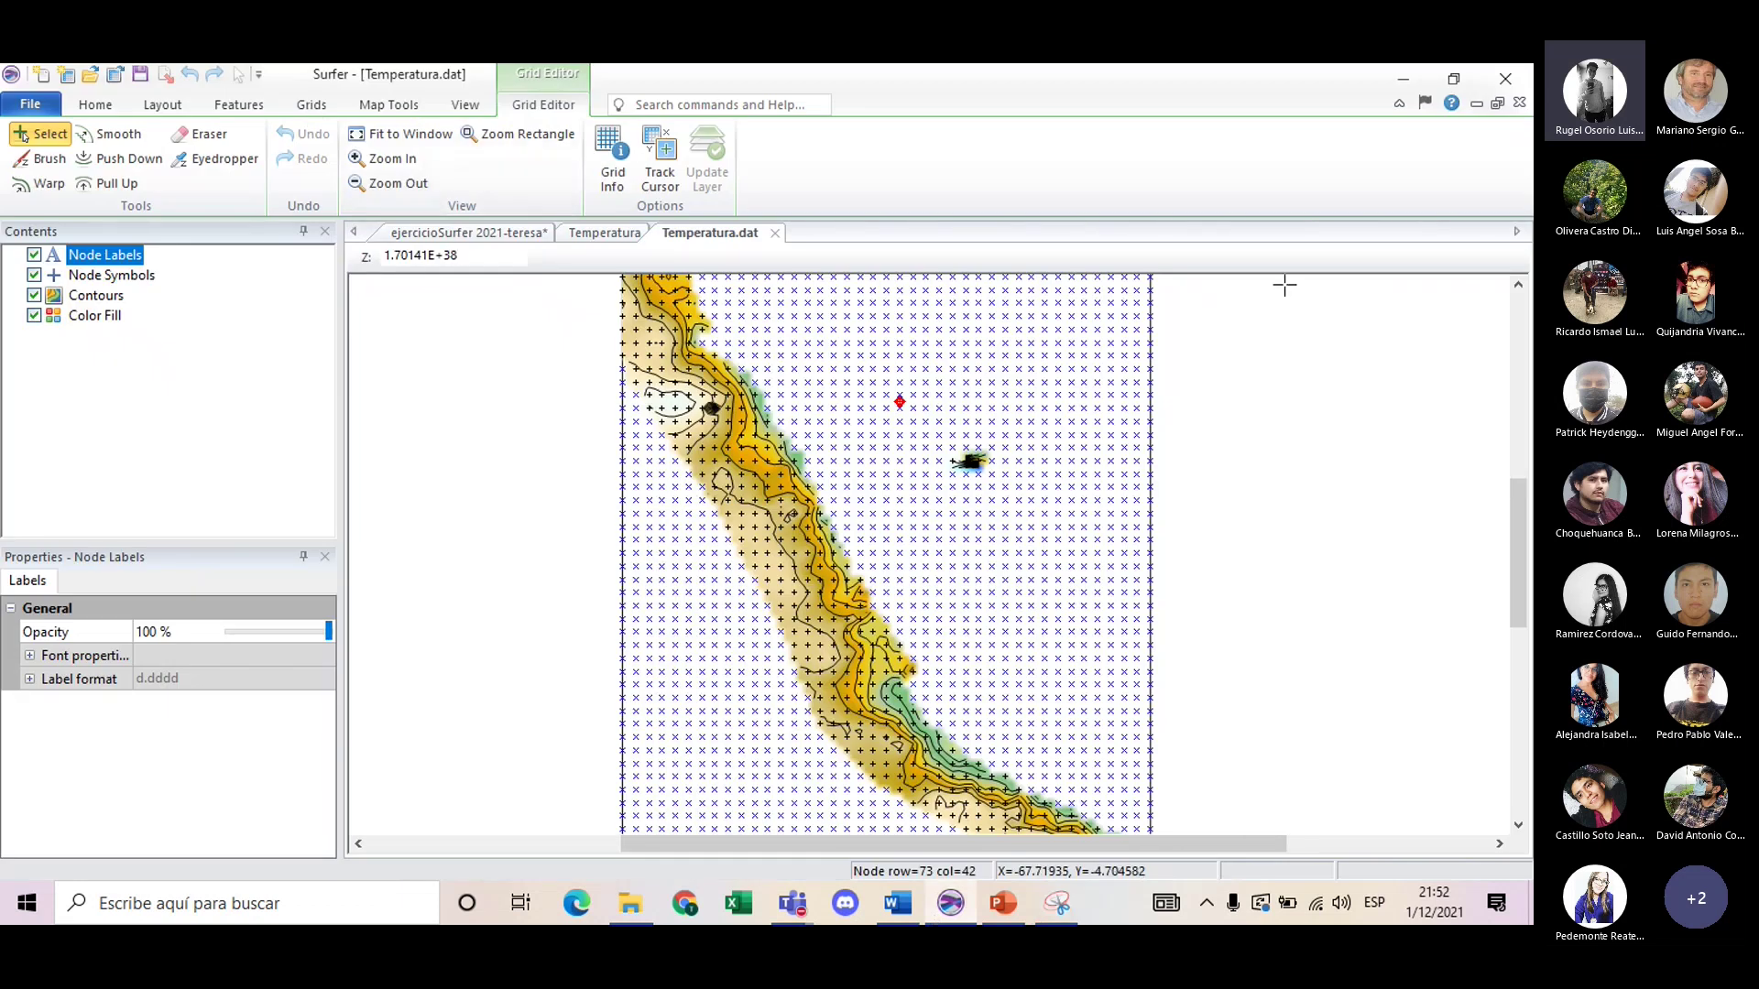
pyautogui.click(526, 234)
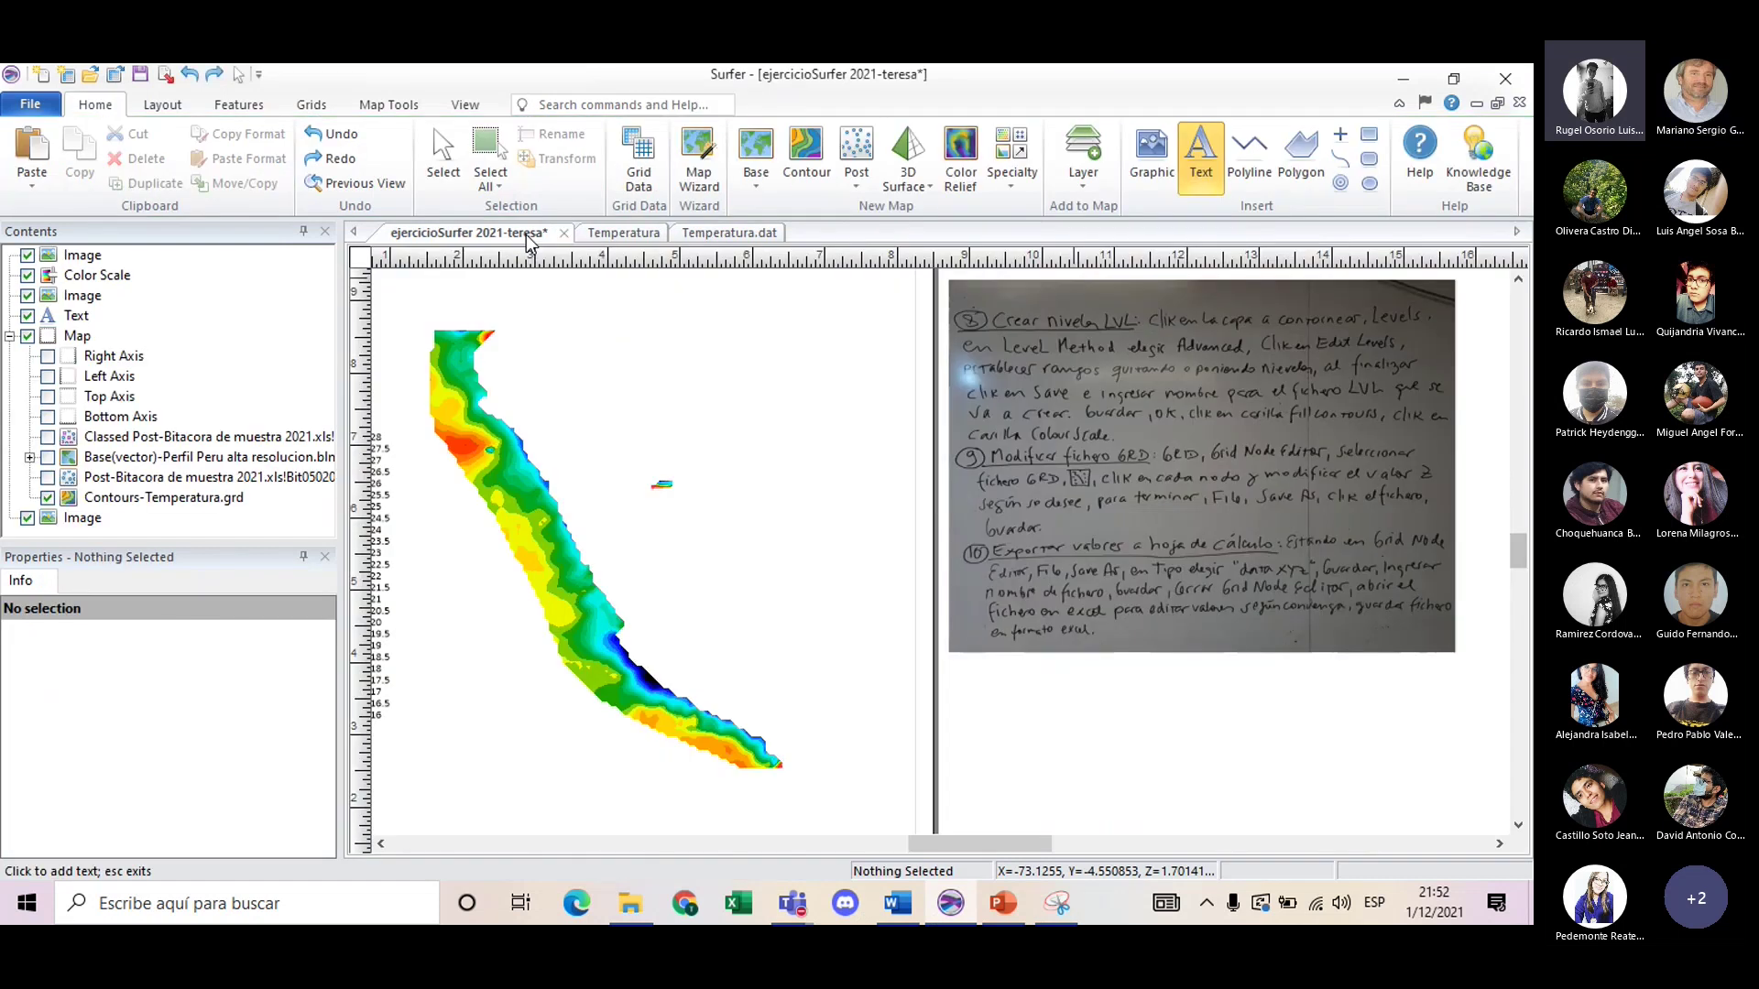
pyautogui.moveTo(980, 849); pyautogui.dragTo(965, 849)
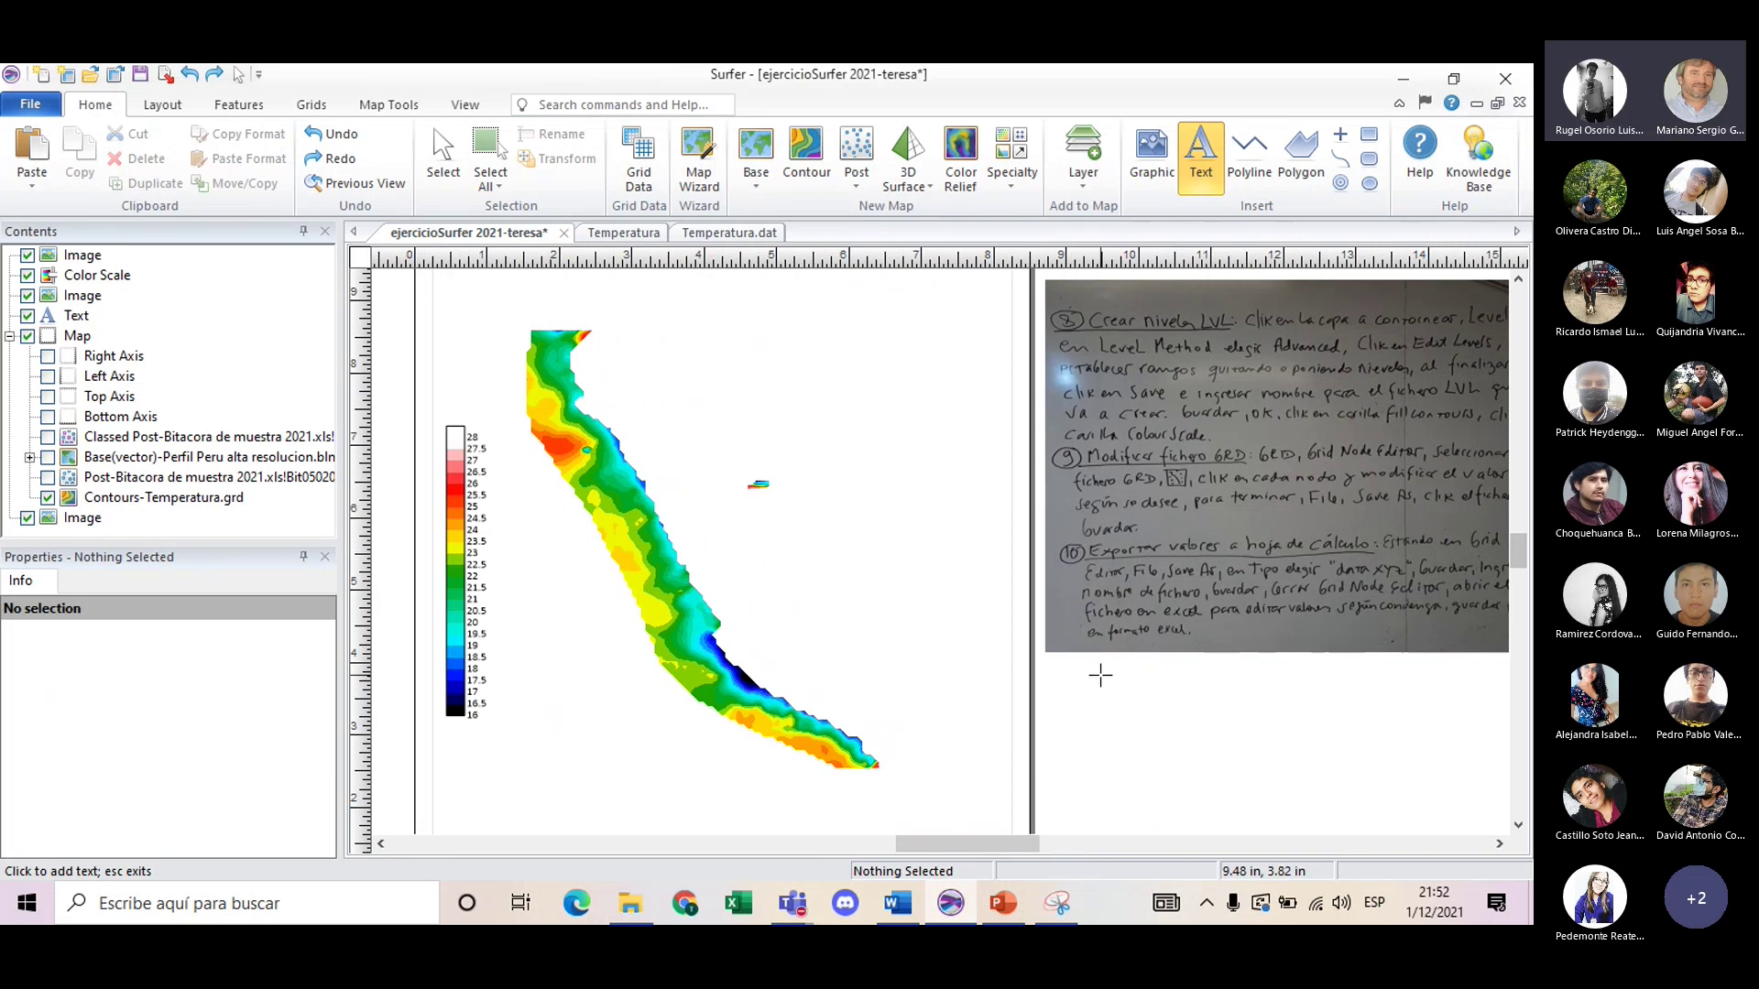
pyautogui.hotkey('ctrl', 'v')
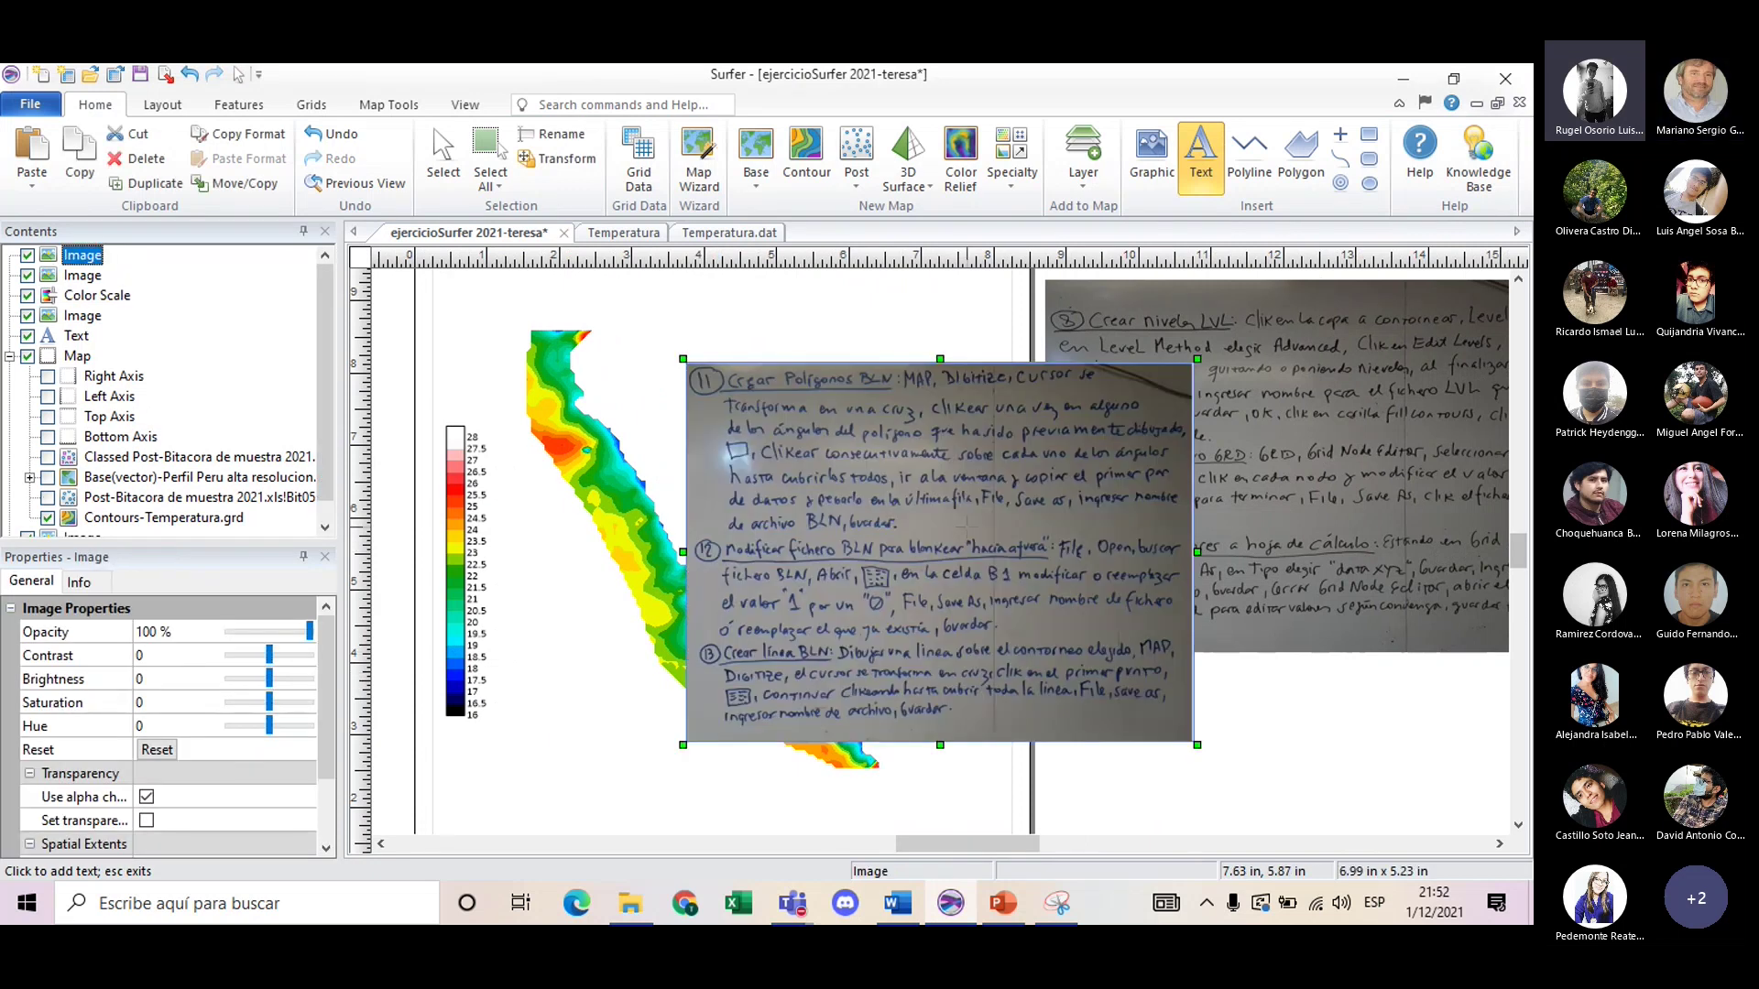
pyautogui.click(958, 518)
pyautogui.click(1030, 557)
pyautogui.press('Escape')
pyautogui.moveTo(880, 478); pyautogui.dragTo(1244, 756)
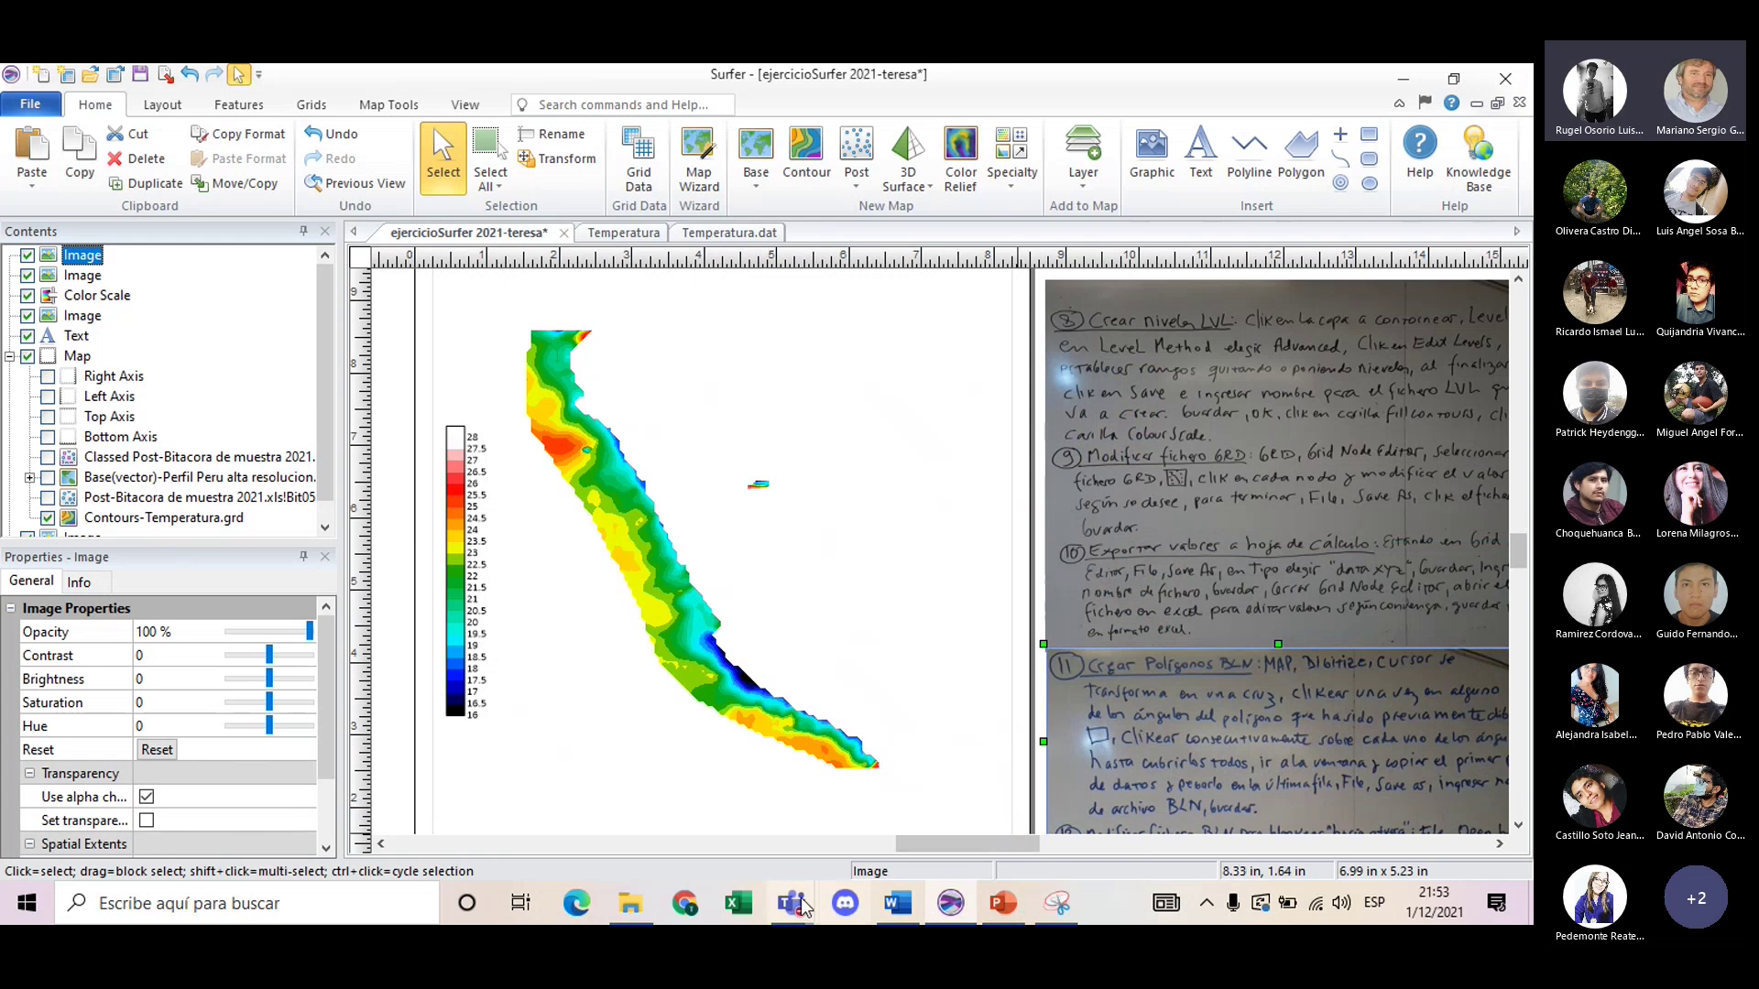
# - Check the latest messages in the Teams meeting chat, and return to the Surfer plot
pyautogui.moveTo(801, 907)
pyautogui.click(785, 760)
pyautogui.scroll(-10, 1289, 636)
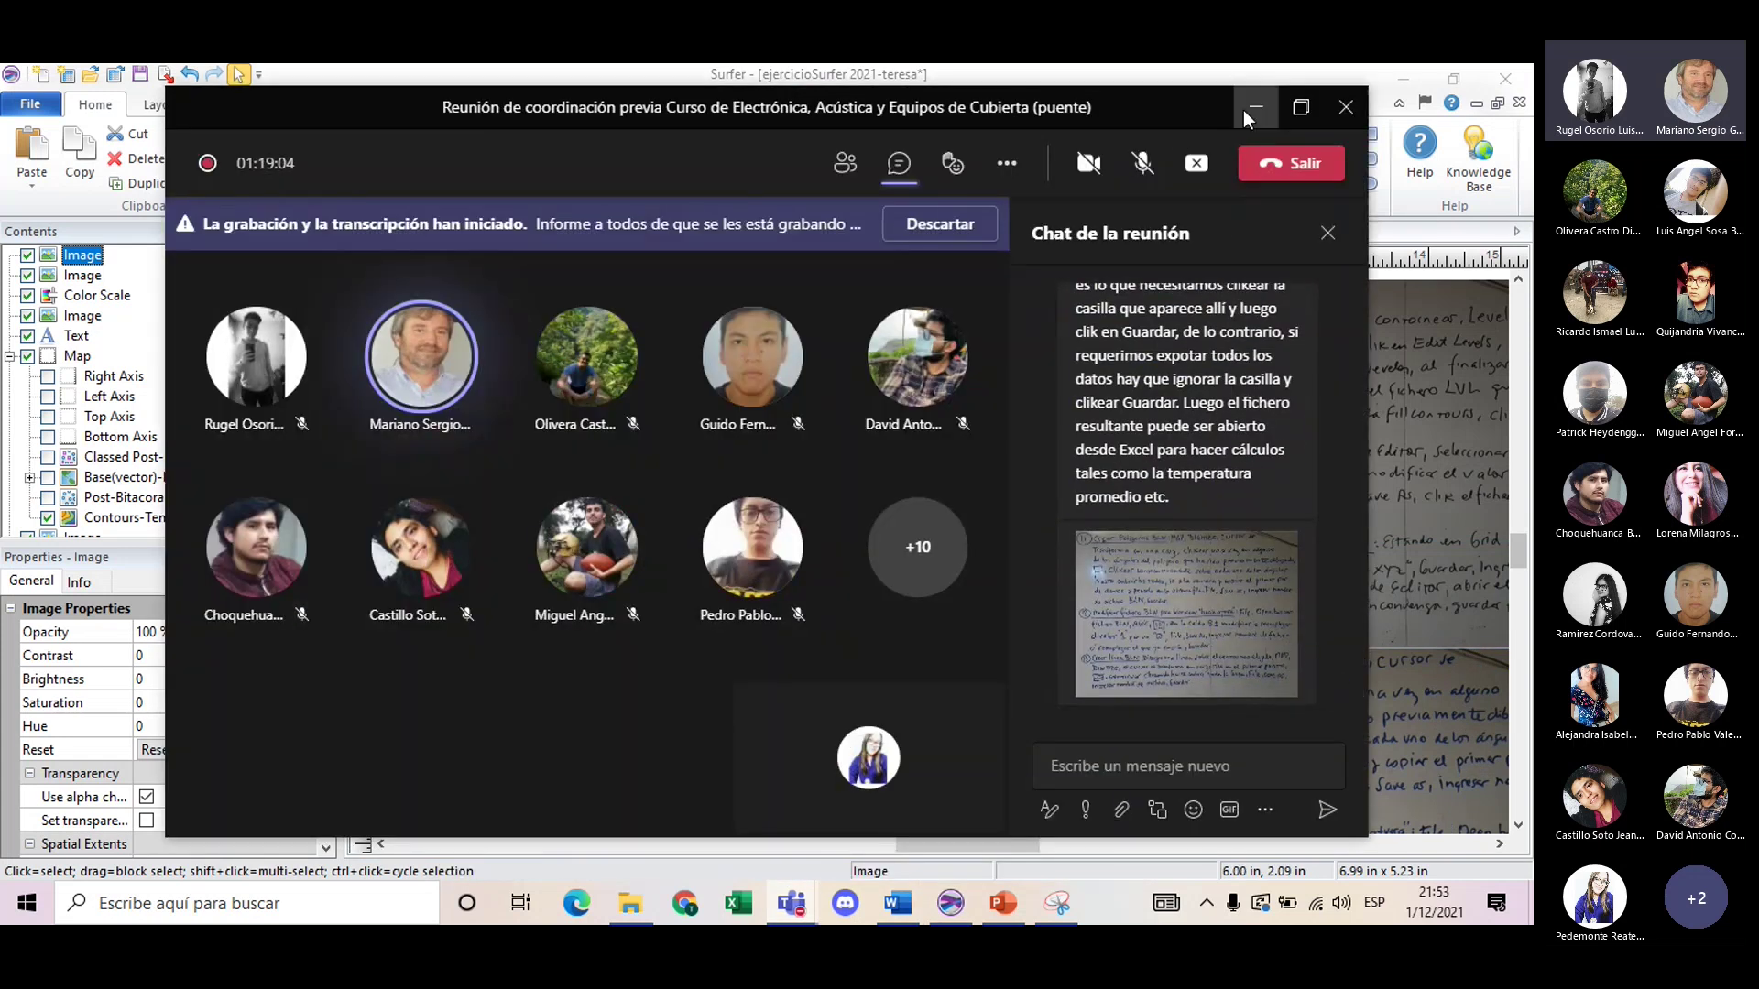
pyautogui.click(1253, 108)
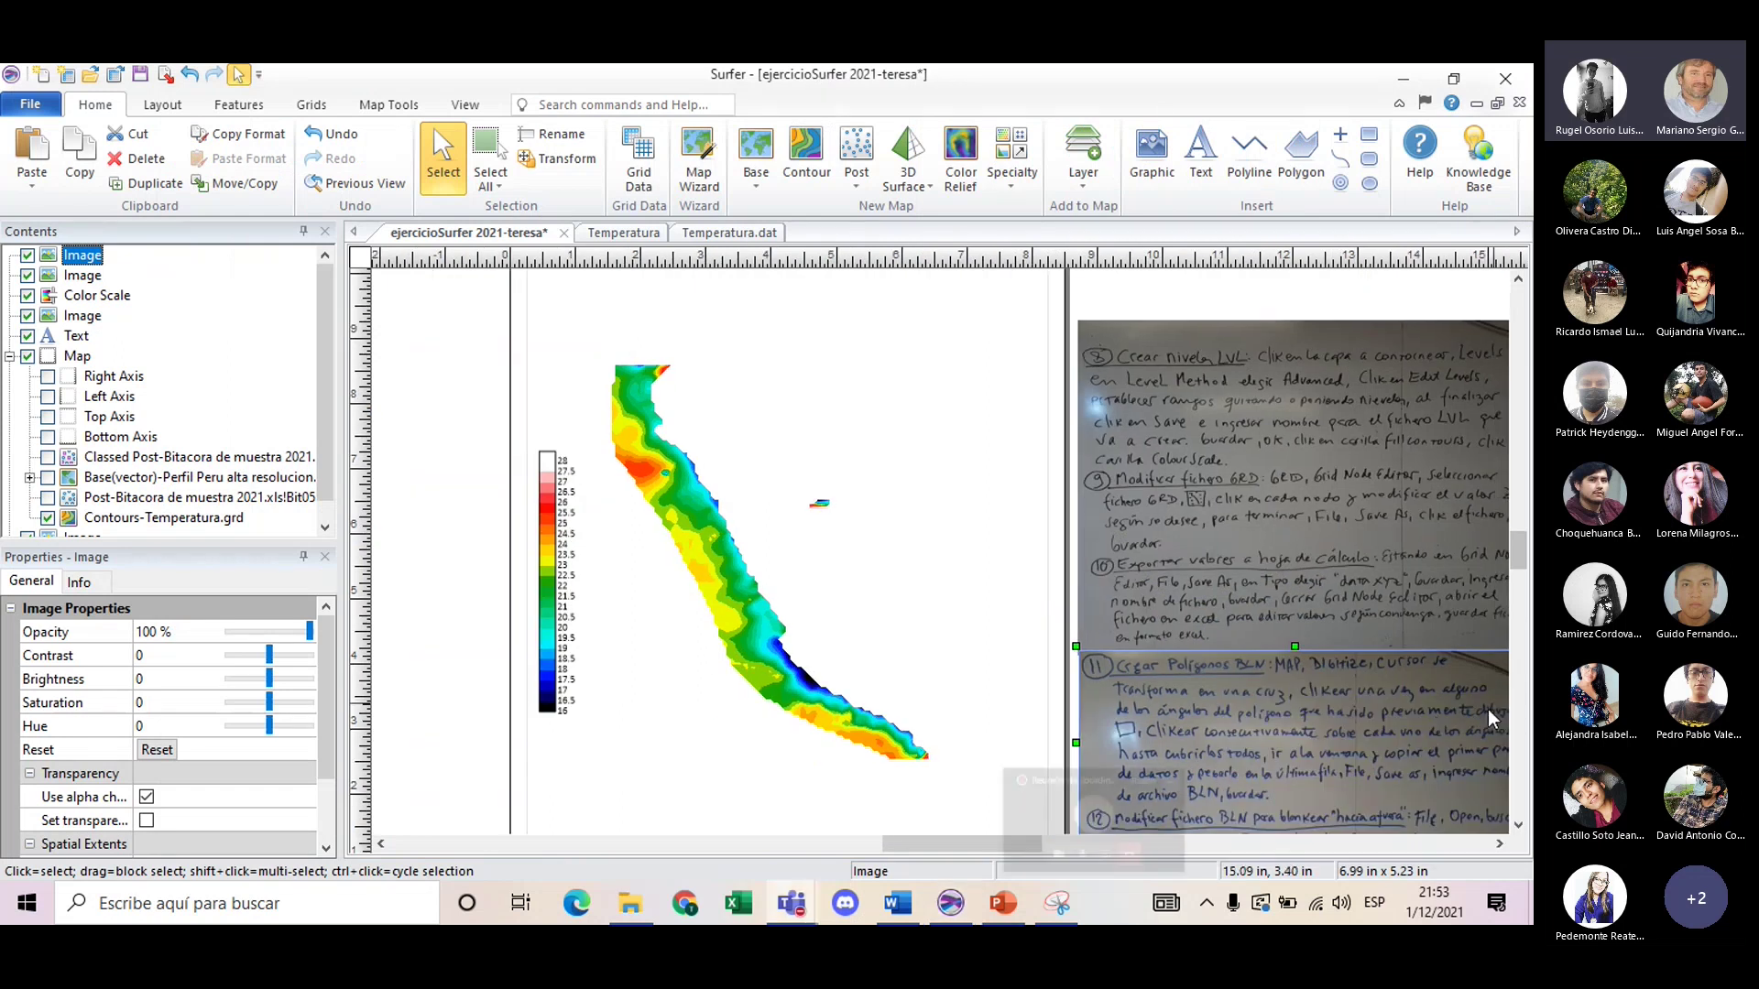
# - Move both note images up beside the map, keeping notes 11 to 13 beneath notes 8 to 10
pyautogui.moveTo(1359, 593); pyautogui.dragTo(1355, 404)
pyautogui.moveTo(1392, 721); pyautogui.dragTo(1370, 574)
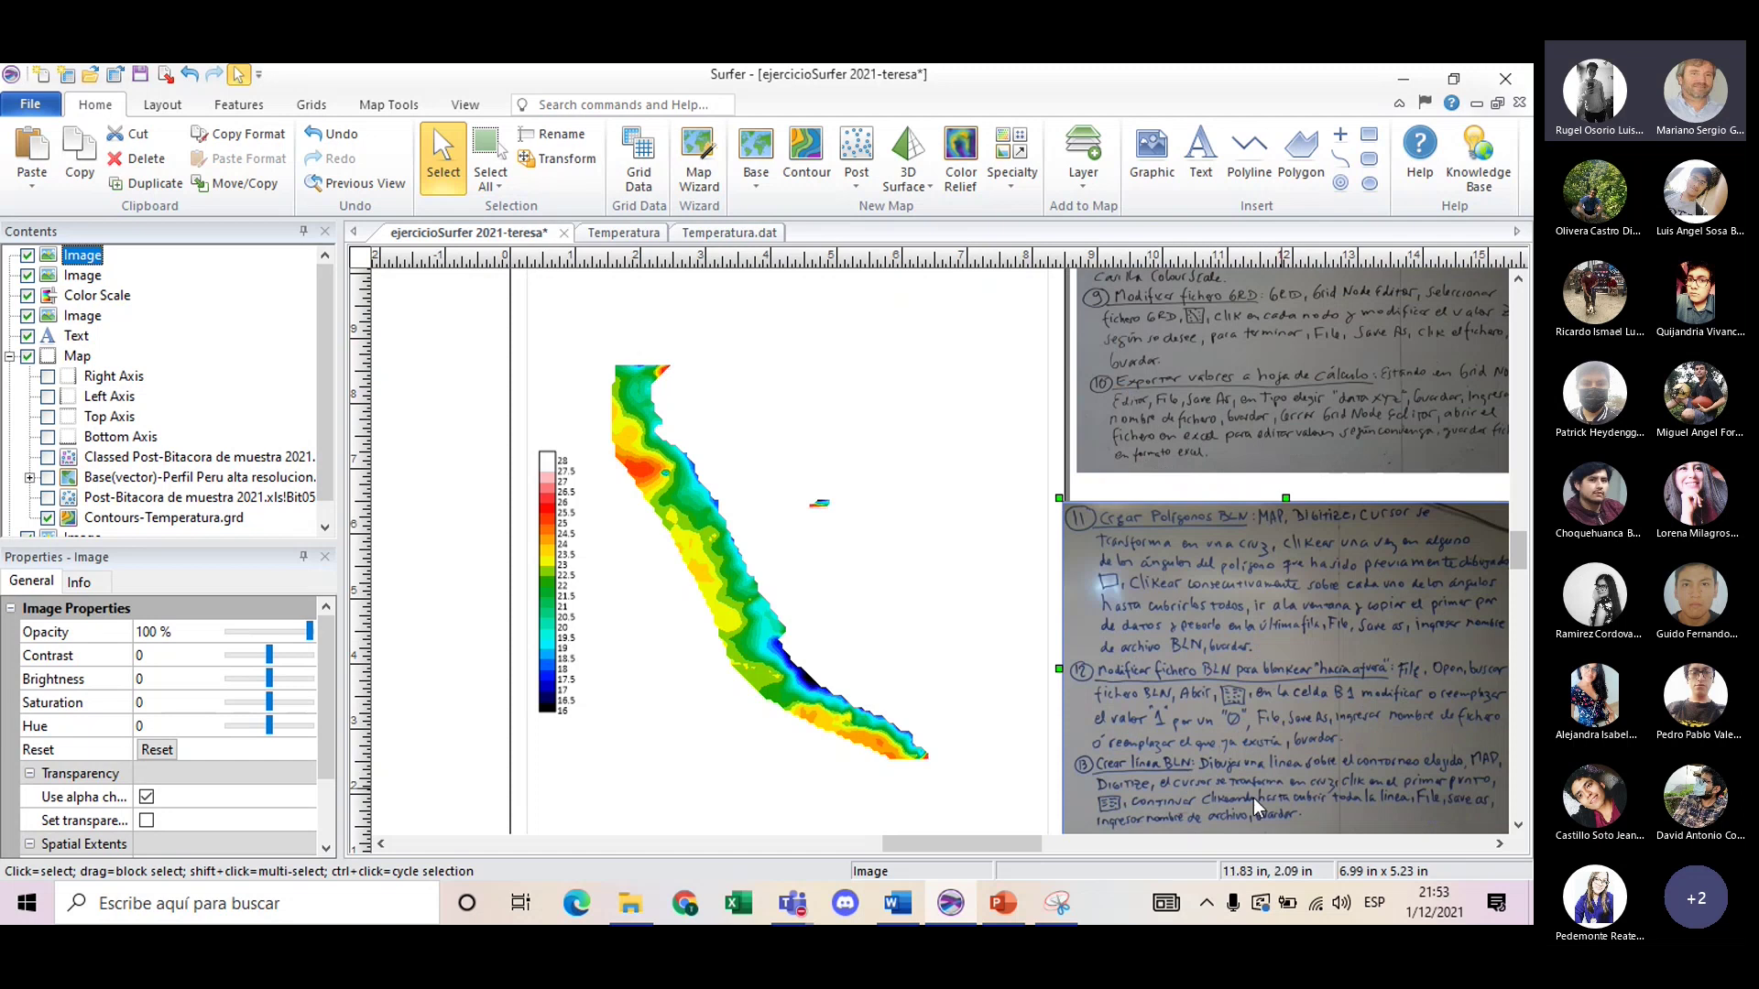
pyautogui.click(1225, 632)
pyautogui.moveTo(1216, 627); pyautogui.dragTo(1224, 618)
pyautogui.click(1209, 843)
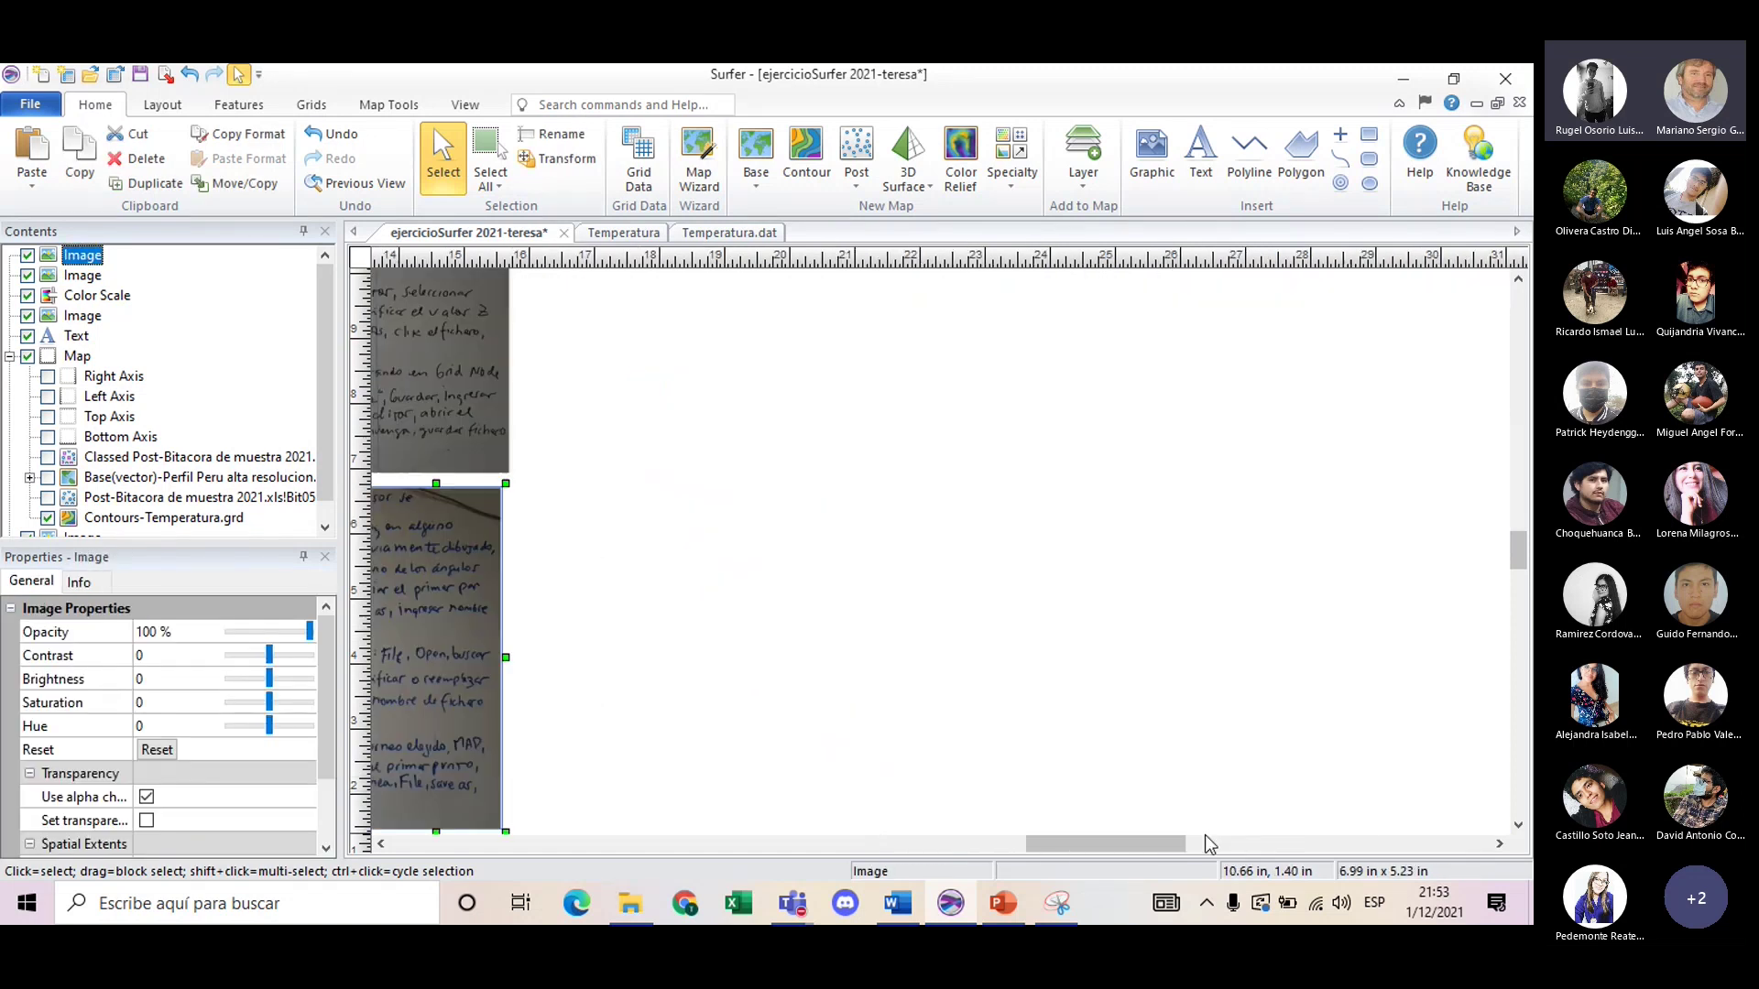
pyautogui.moveTo(1096, 843); pyautogui.dragTo(949, 847)
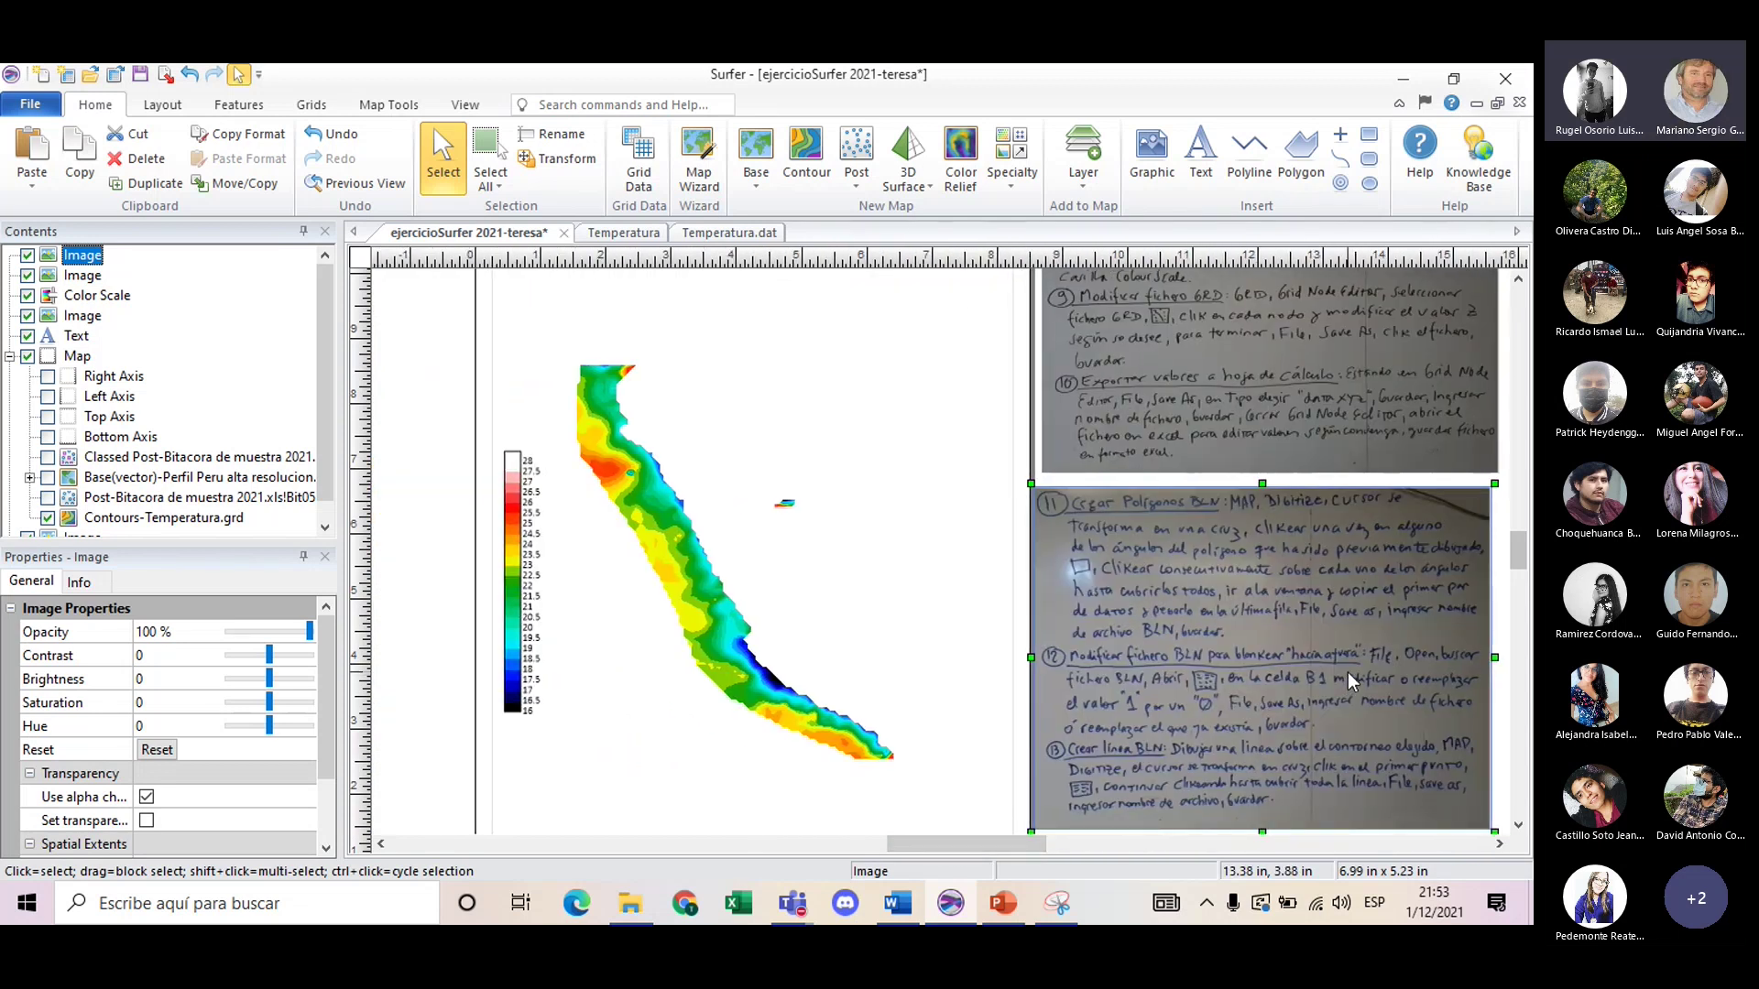
# - Shift the notes 8 to 10 image slightly left and stretch the notes 11 to 13 image up to it, to about 6.99 × 5.42 in
pyautogui.click(1181, 480)
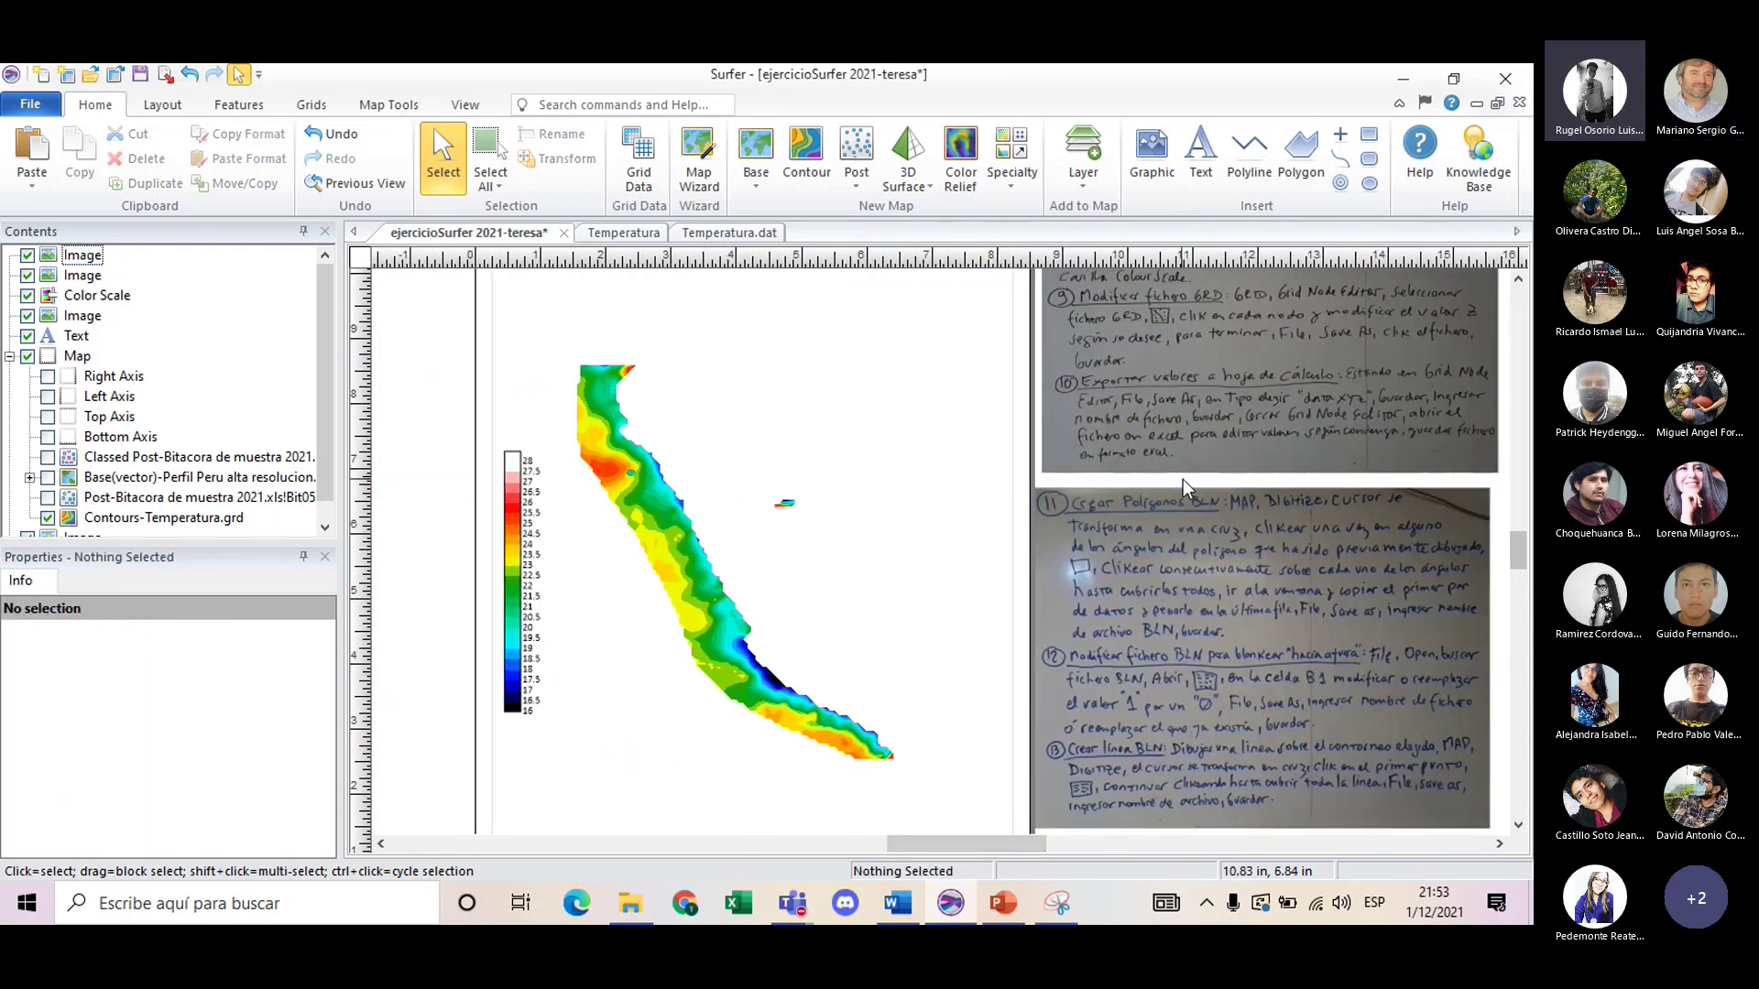
pyautogui.click(1178, 459)
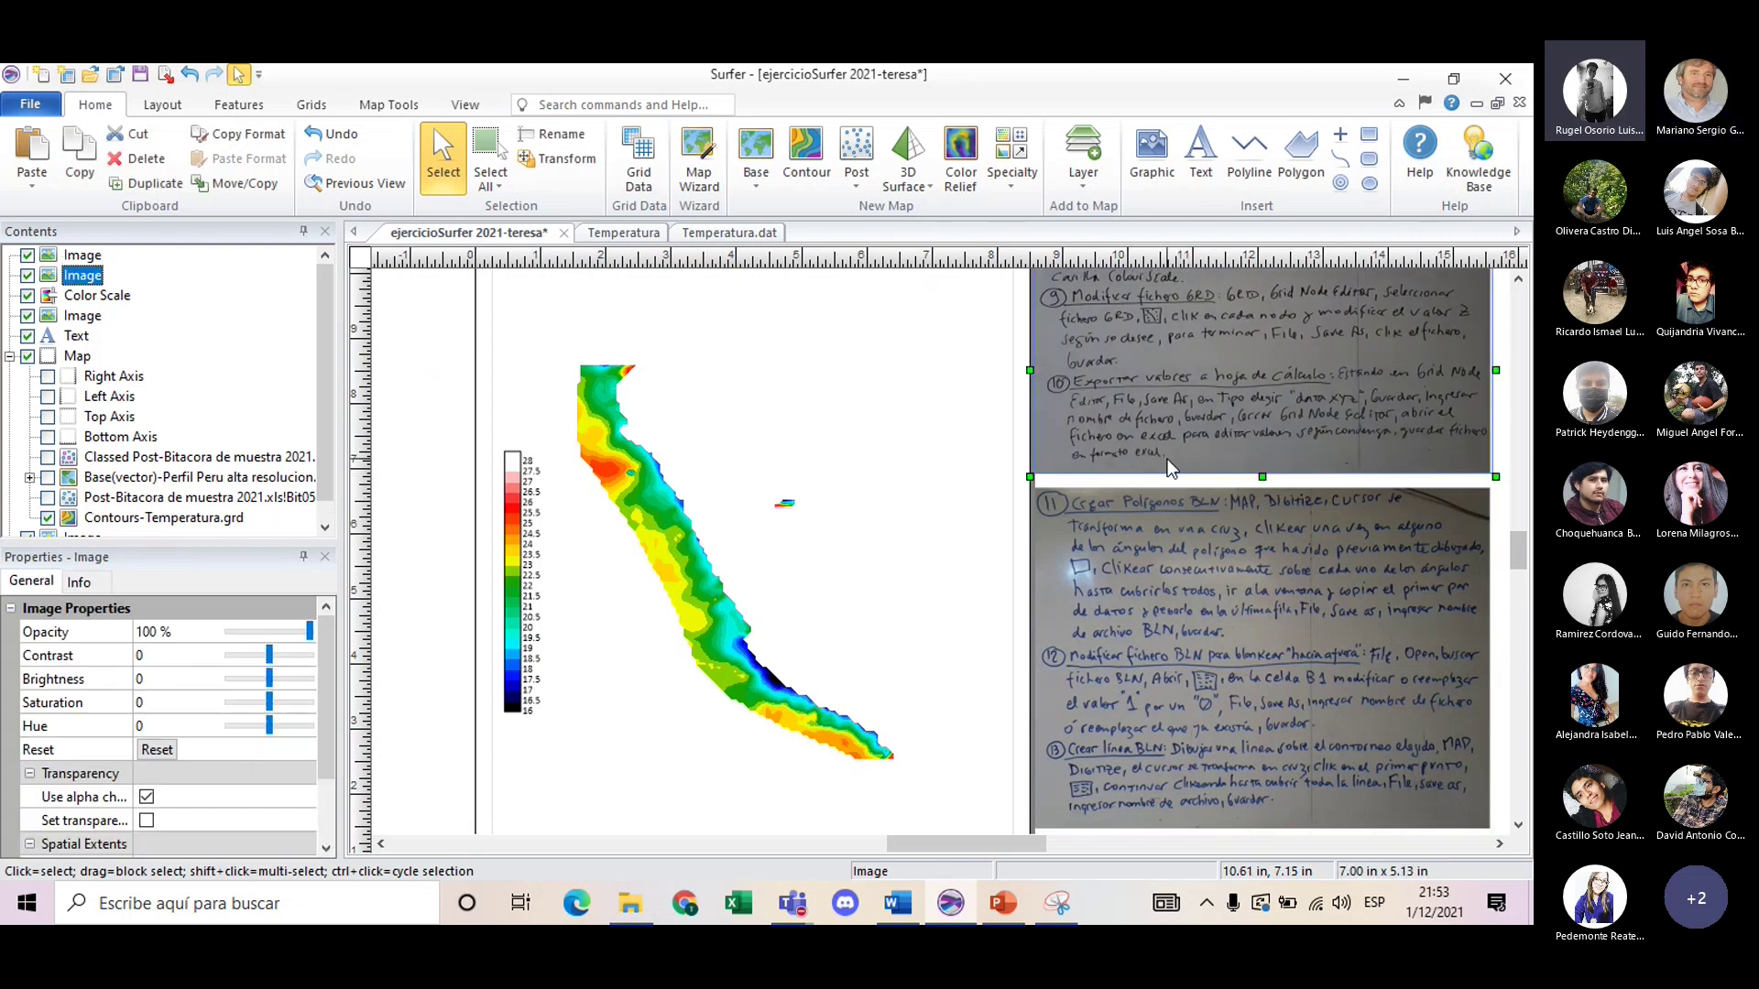
pyautogui.click(1218, 495)
pyautogui.moveTo(1263, 483); pyautogui.dragTo(1265, 471)
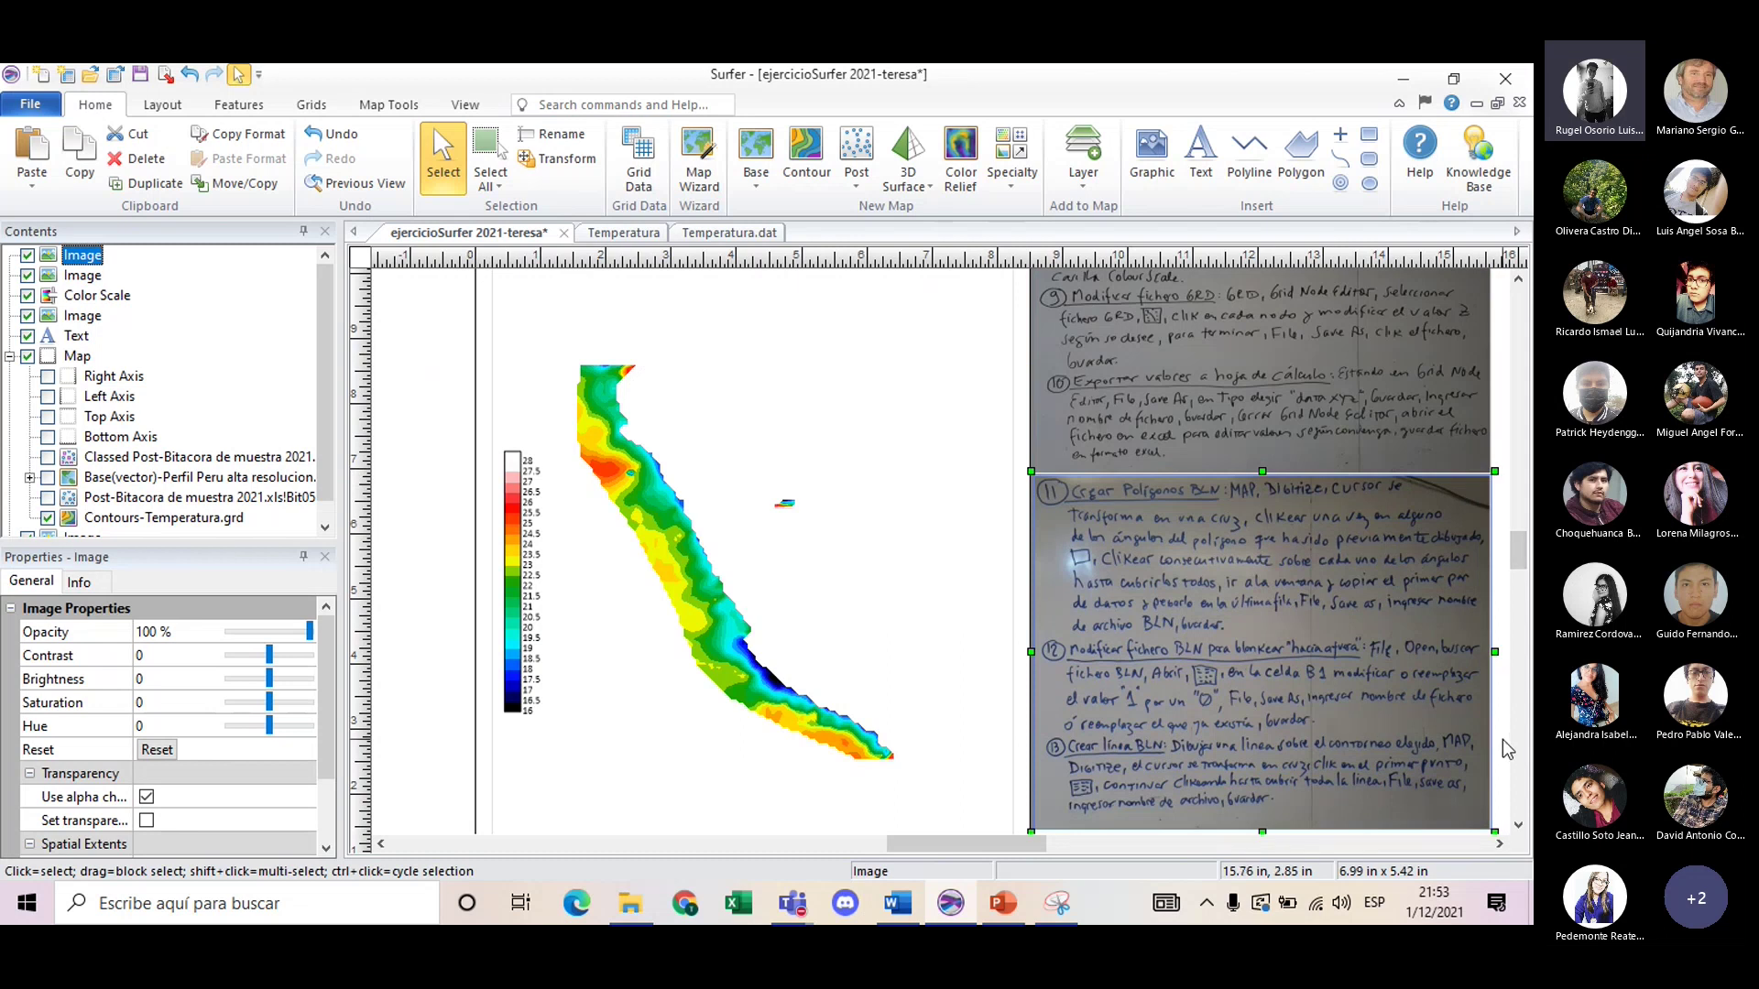
pyautogui.hscroll(2, 1502, 739)
pyautogui.moveTo(1058, 850); pyautogui.dragTo(1035, 848)
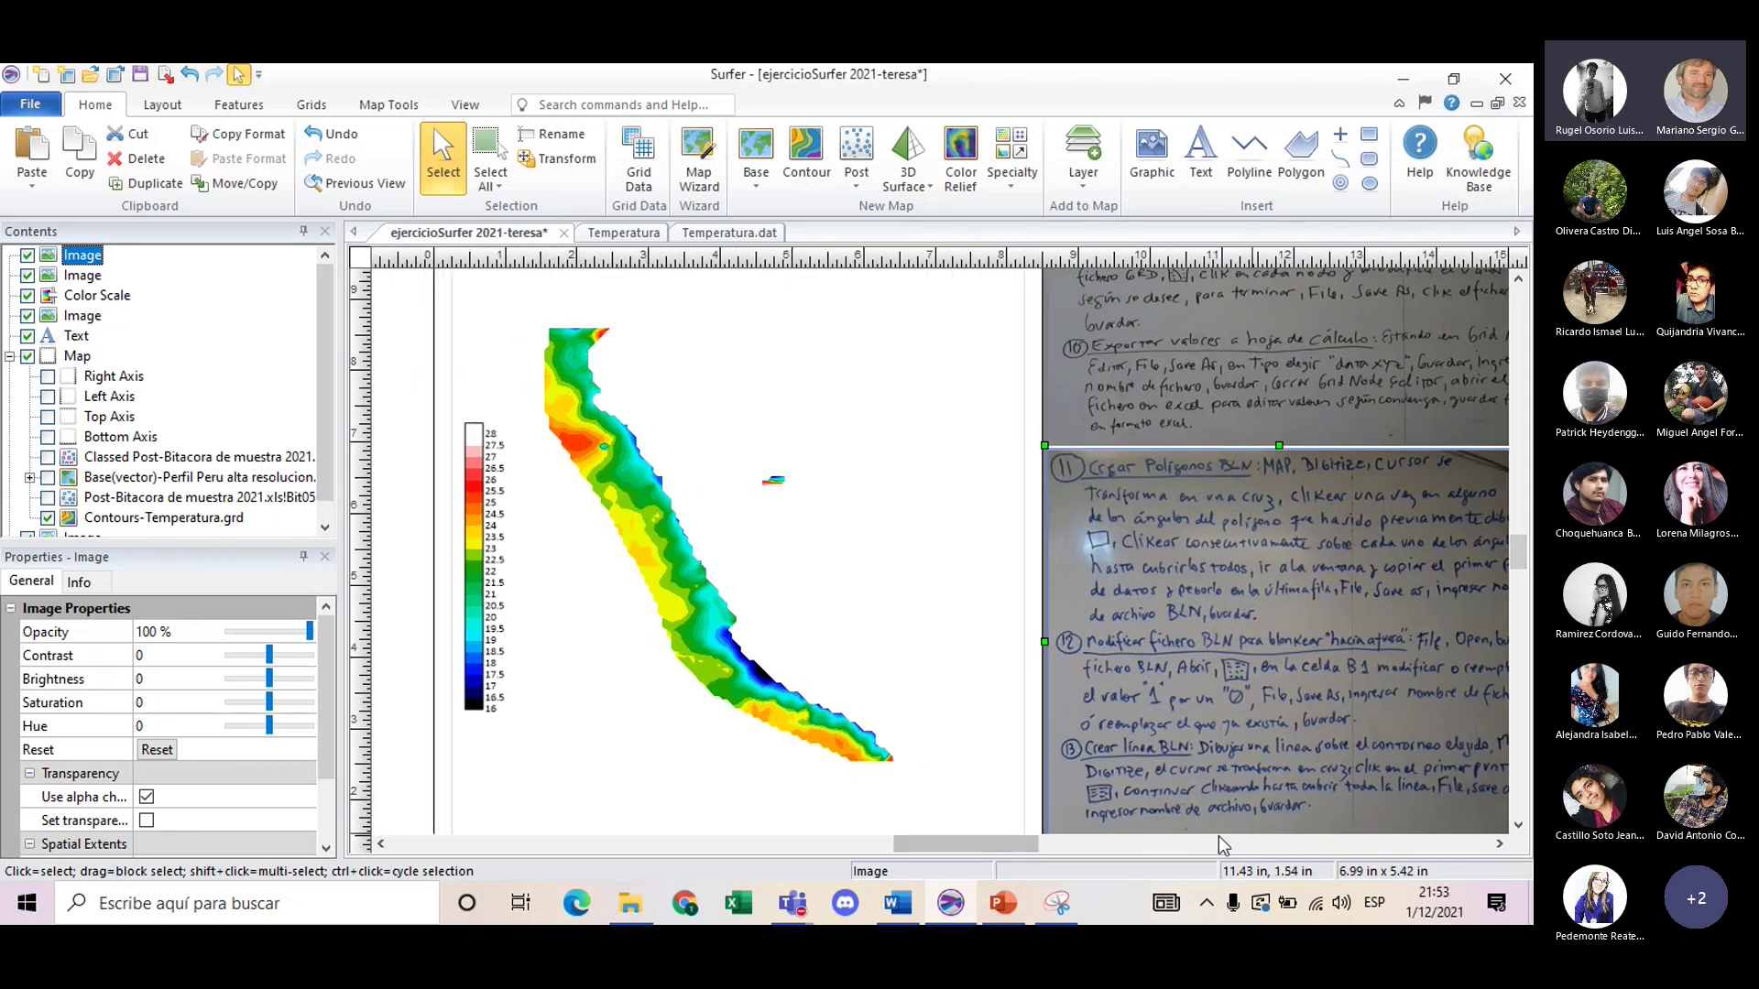